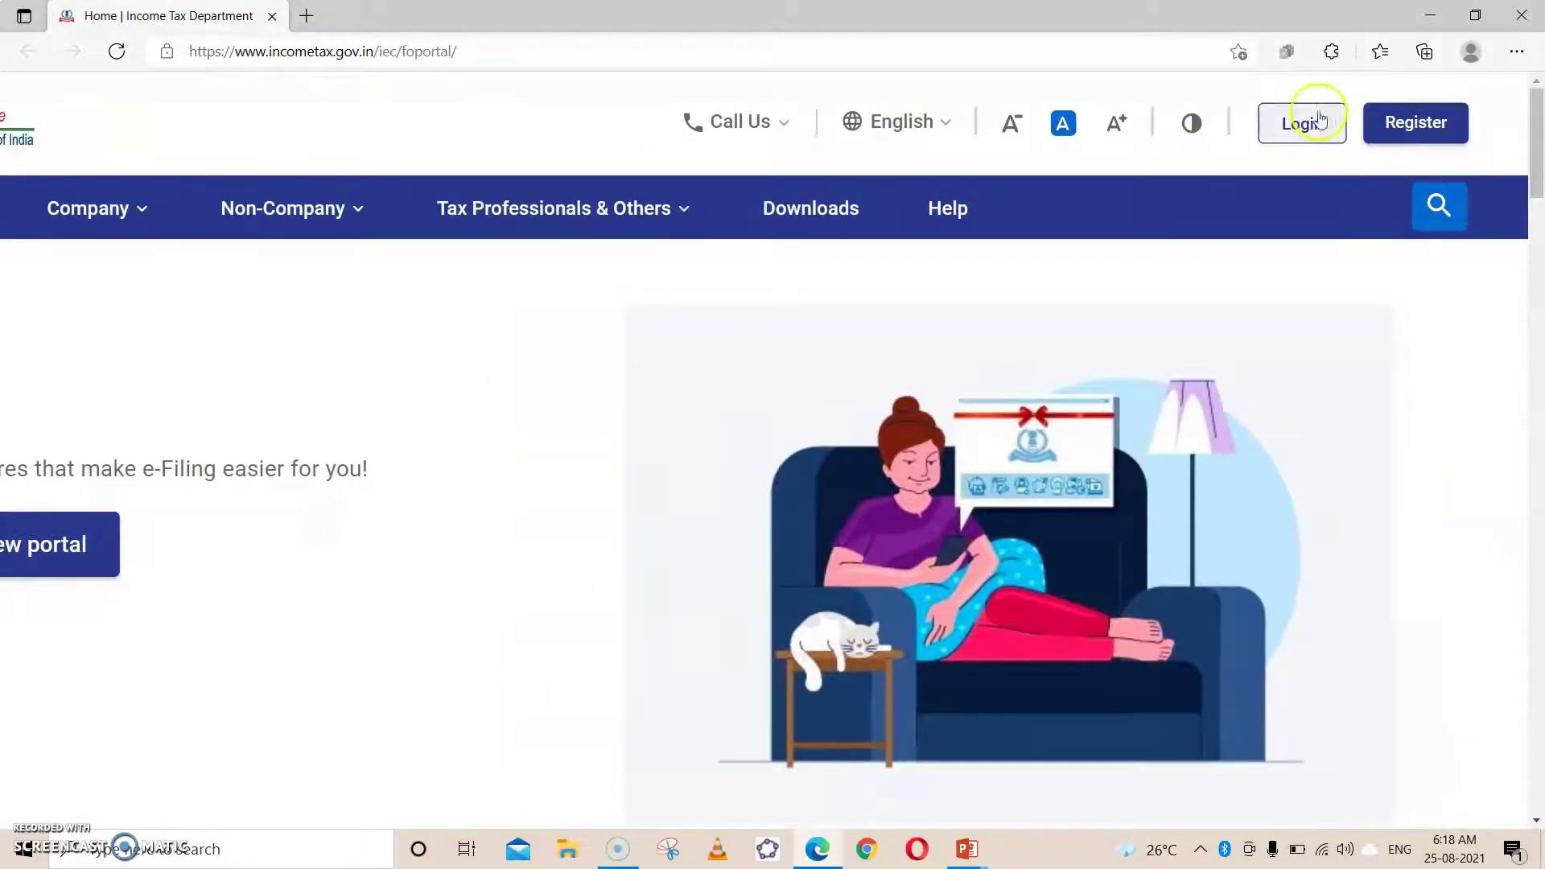
Step: Log in to the e-Filing account with the PAN as user ID, confirming the secure access message and entering the account password
{"action": "left_click", "coordinate": [1296, 125]}
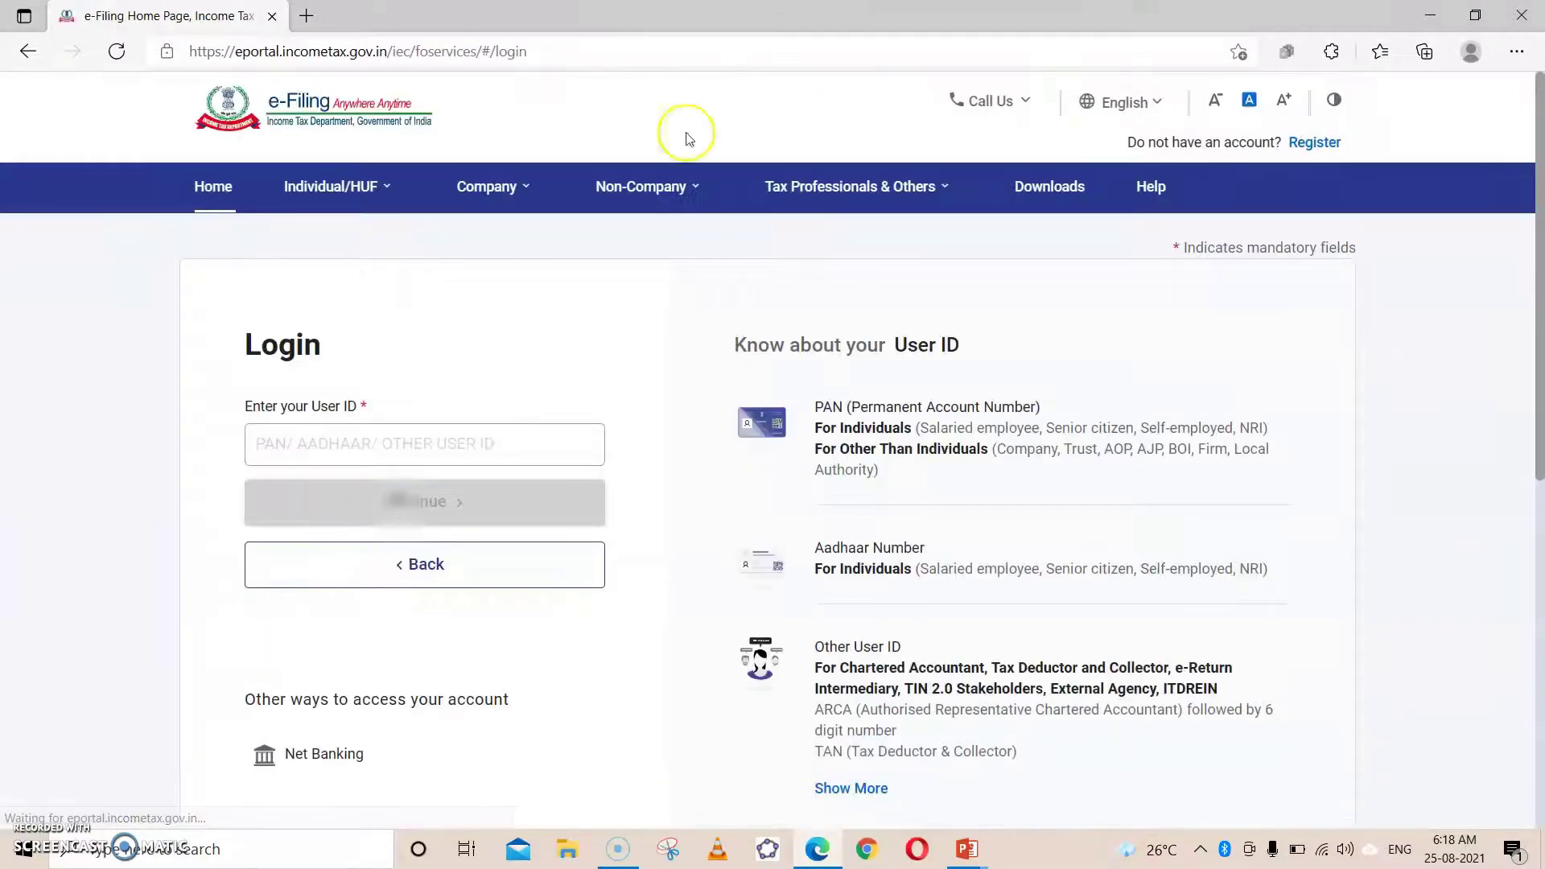
{"action": "mouse_move", "coordinate": [391, 293]}
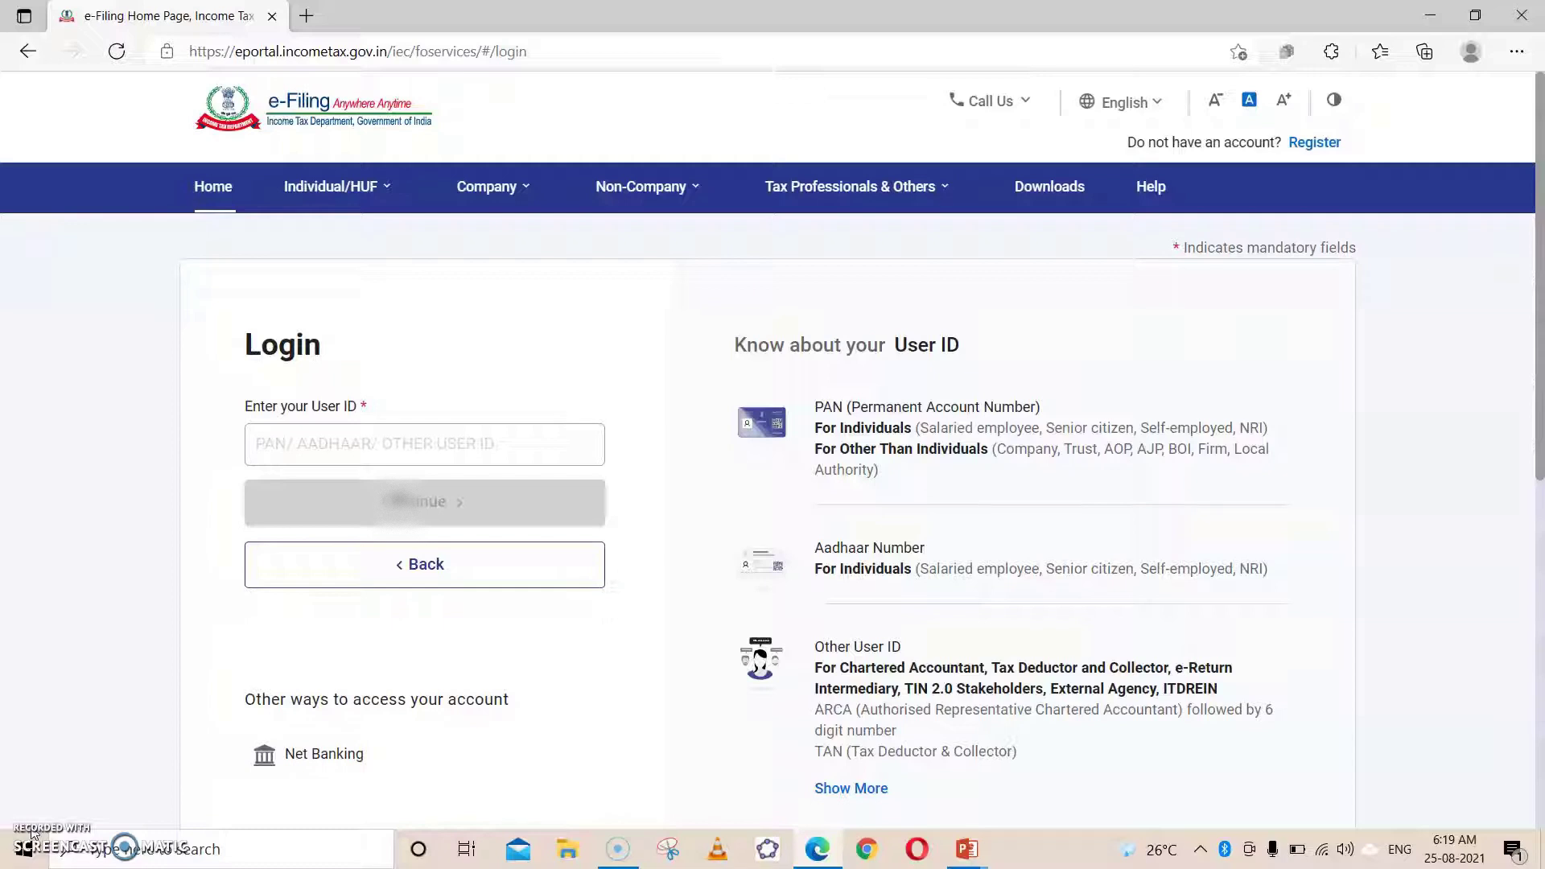
{"action": "left_click", "coordinate": [373, 519]}
{"action": "scroll", "coordinate": [373, 524], "scroll_direction": "down", "scroll_amount": 1}
{"action": "left_click", "coordinate": [350, 543]}
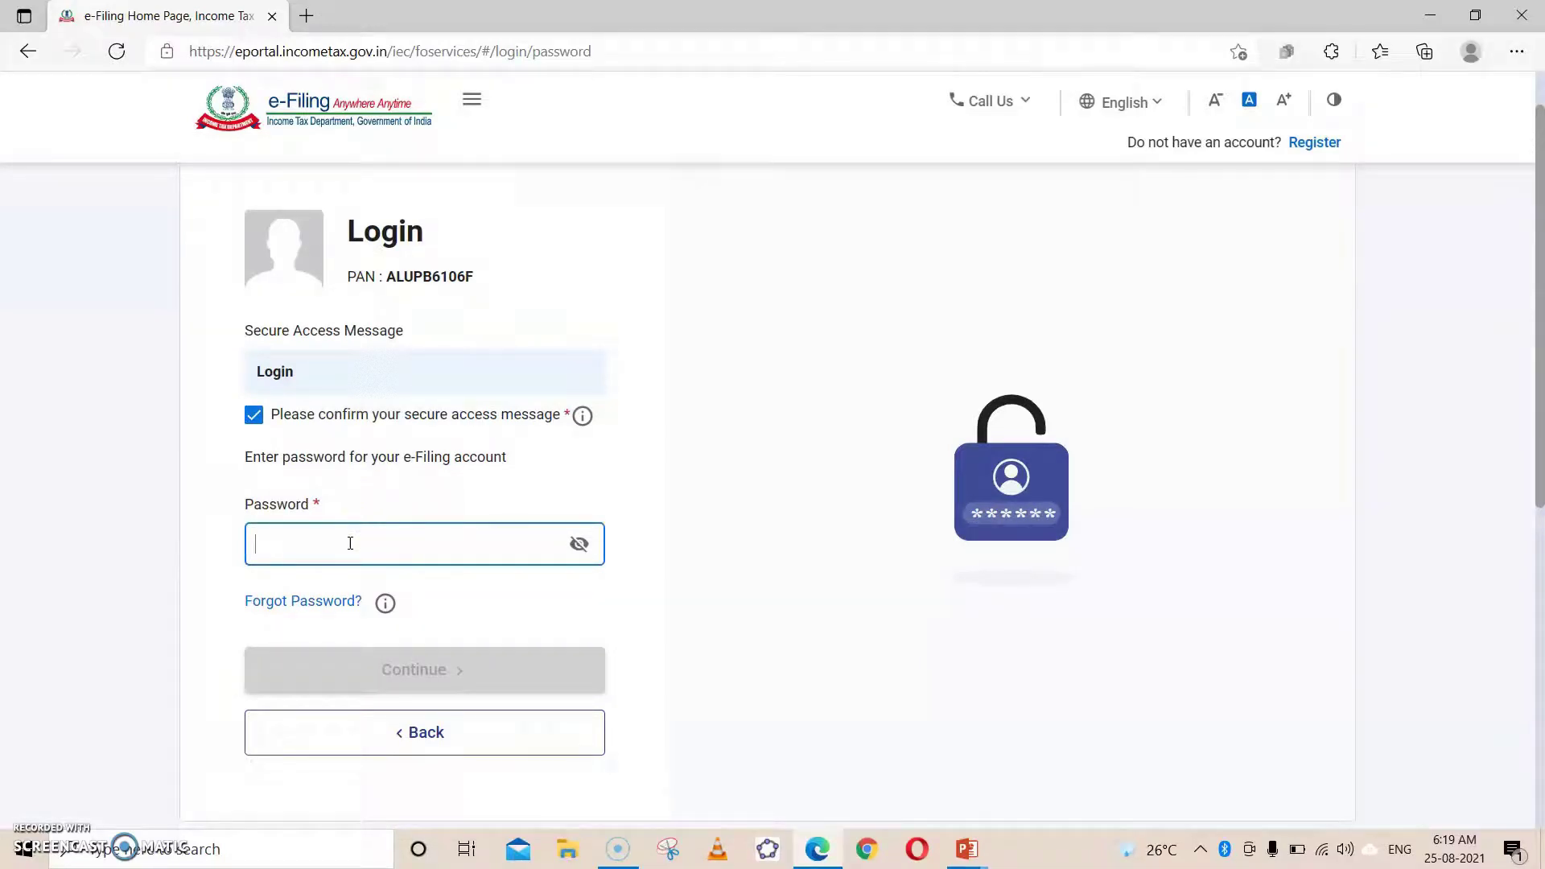
{"action": "type", "text": "a"}
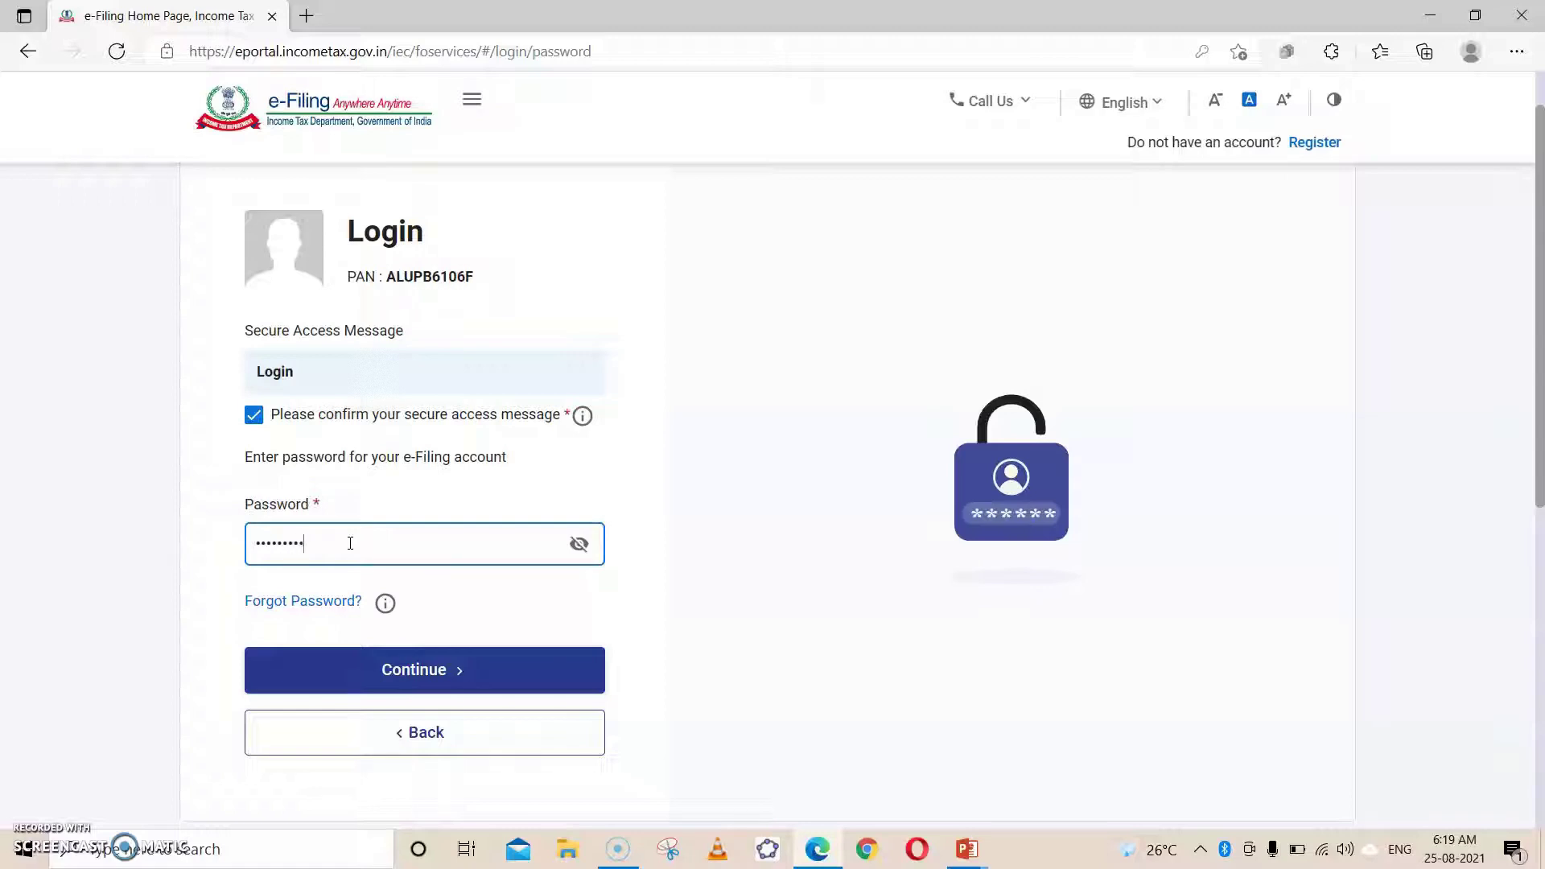
{"action": "left_click", "coordinate": [457, 679]}
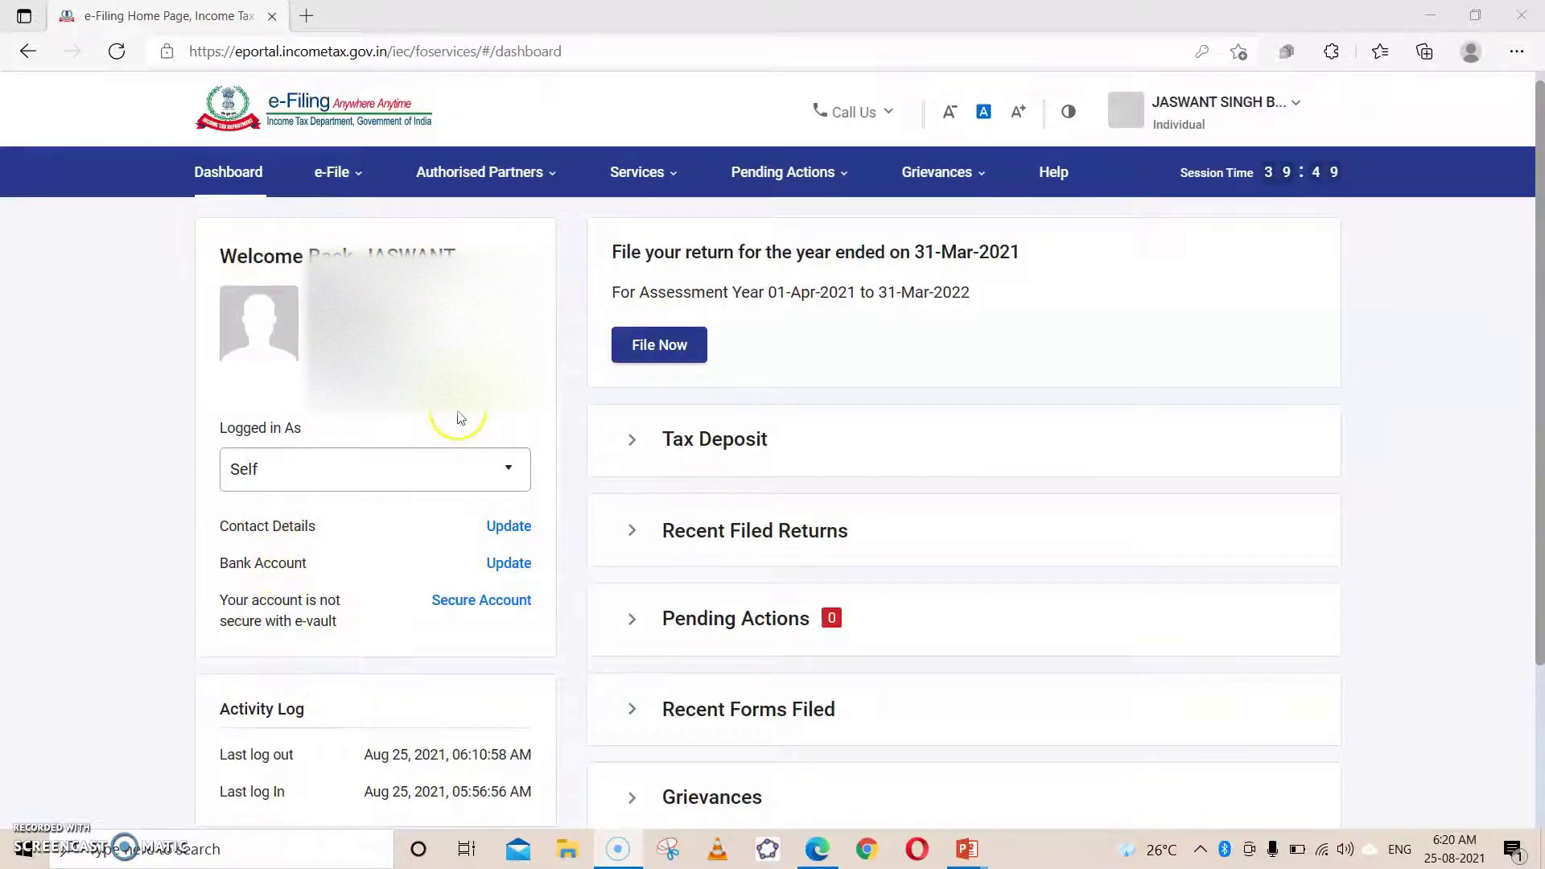
Step: Begin filing an income tax return for assessment year 2021-22 (Current A.Y.) in Online mode
{"action": "mouse_move", "coordinate": [363, 166]}
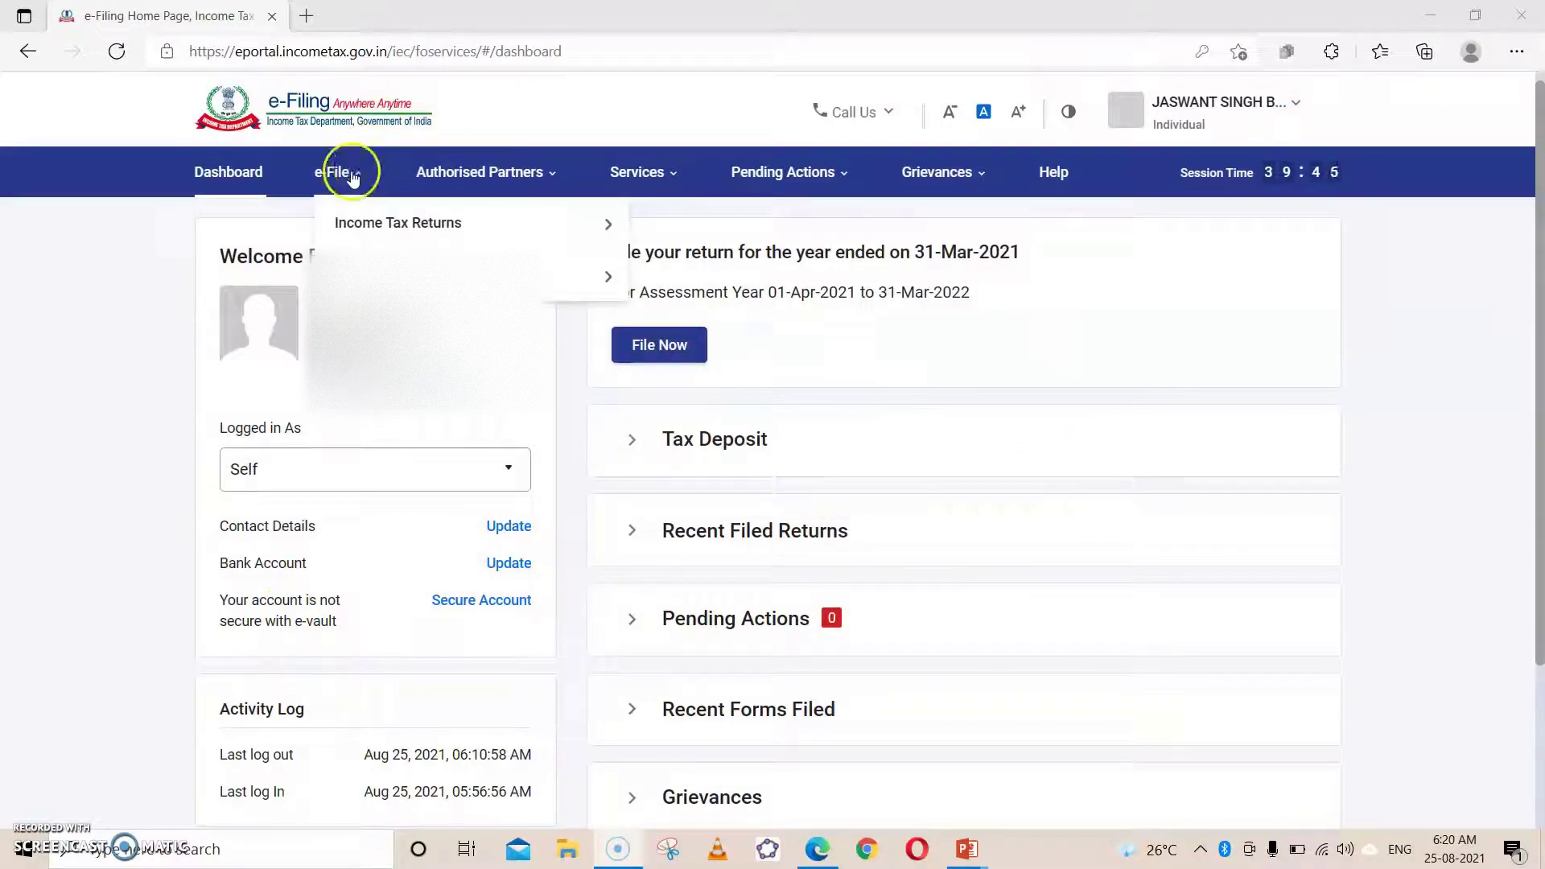
{"action": "mouse_move", "coordinate": [345, 215]}
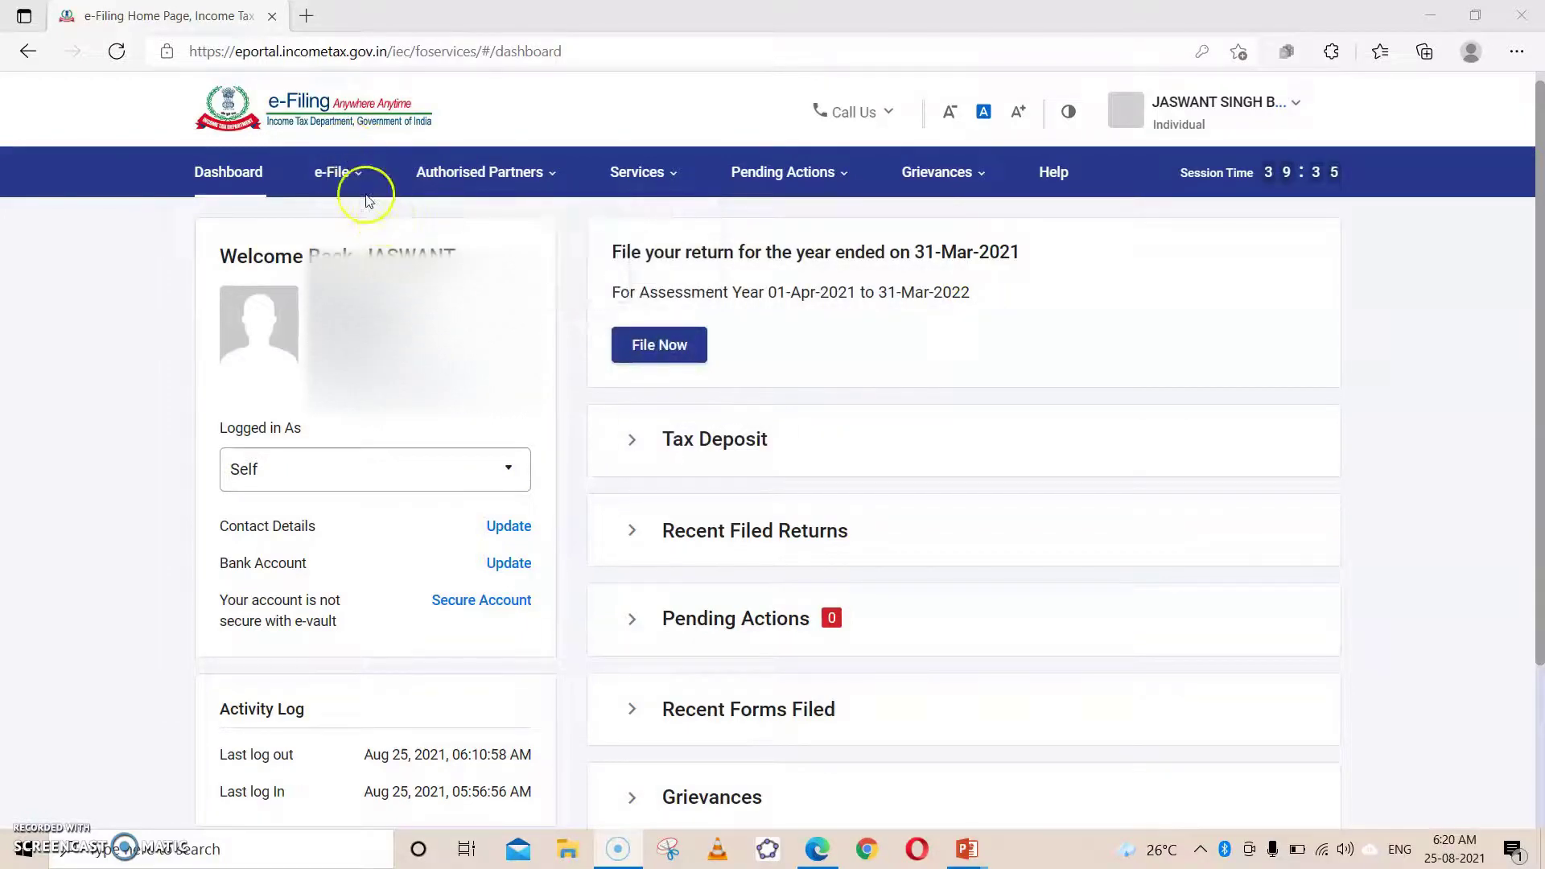
{"action": "mouse_move", "coordinate": [580, 276]}
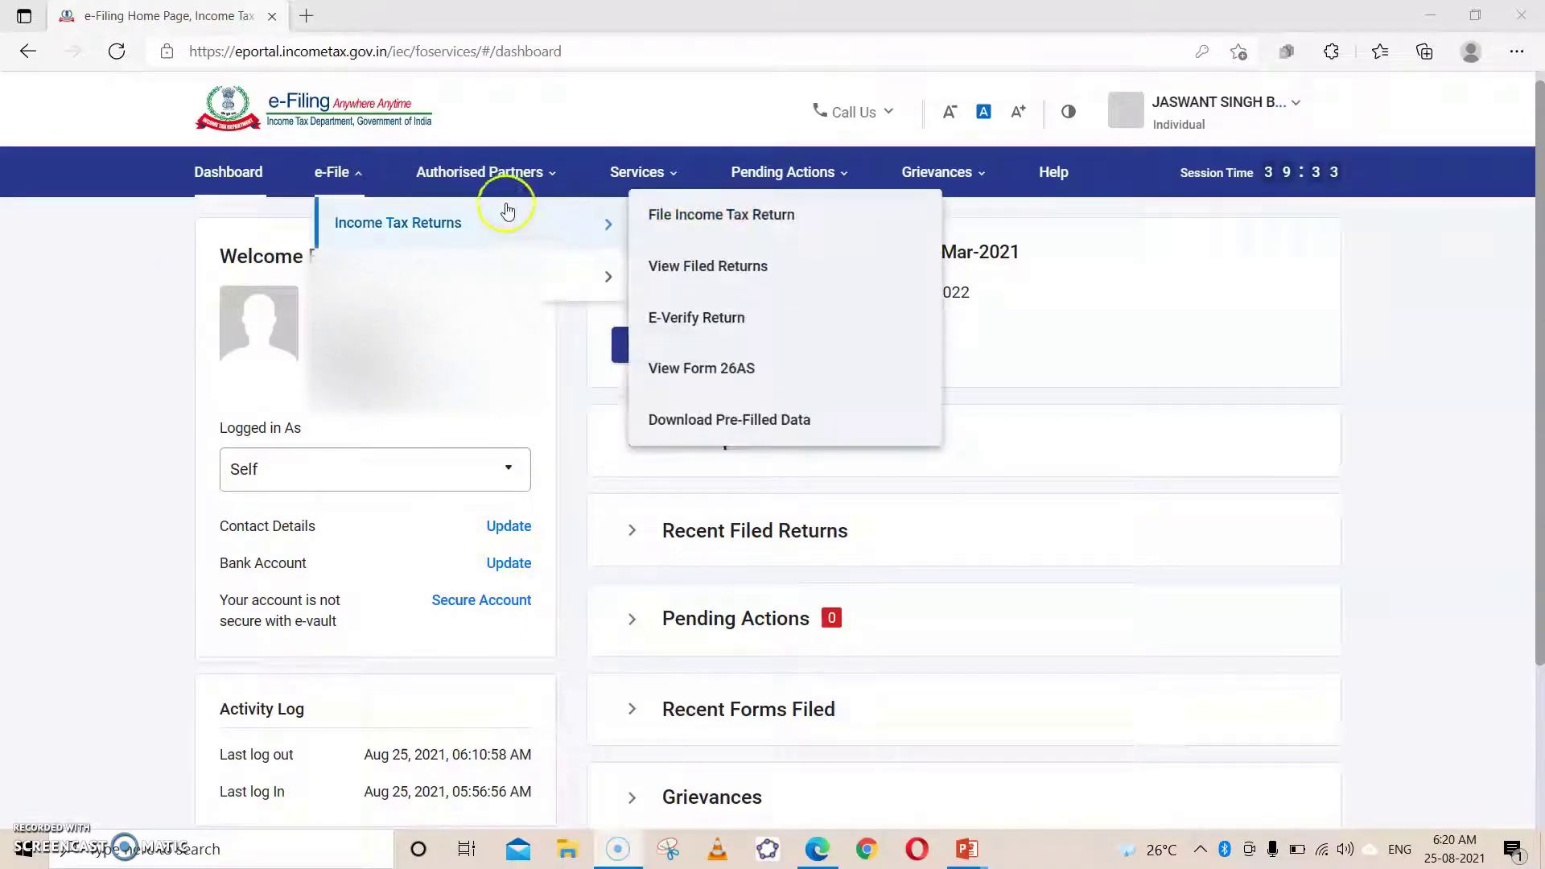
{"action": "mouse_move", "coordinate": [598, 223]}
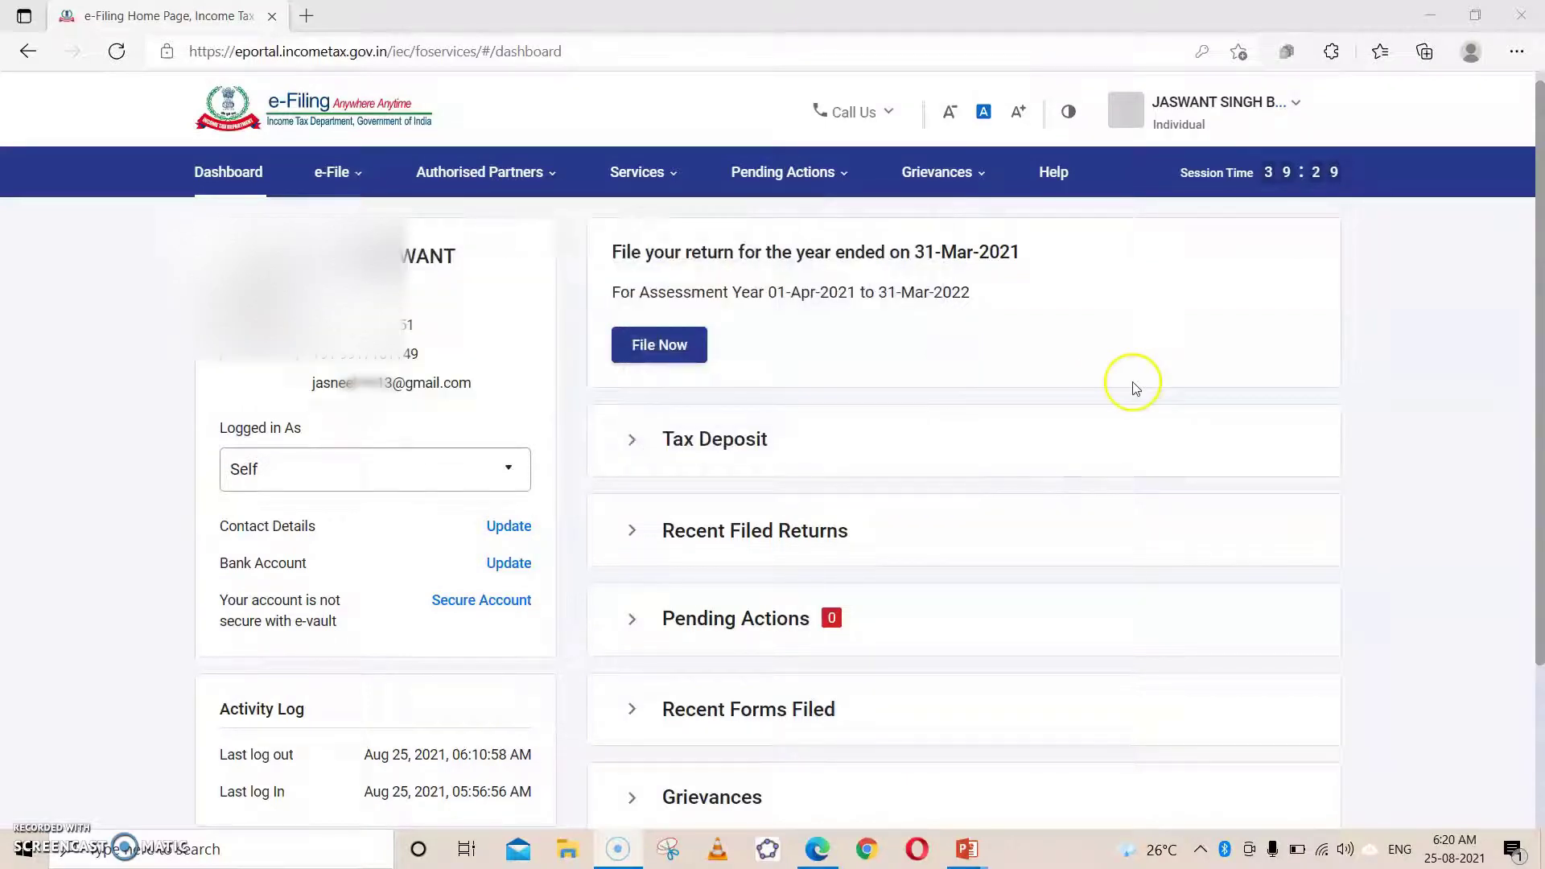
{"action": "left_click", "coordinate": [650, 351]}
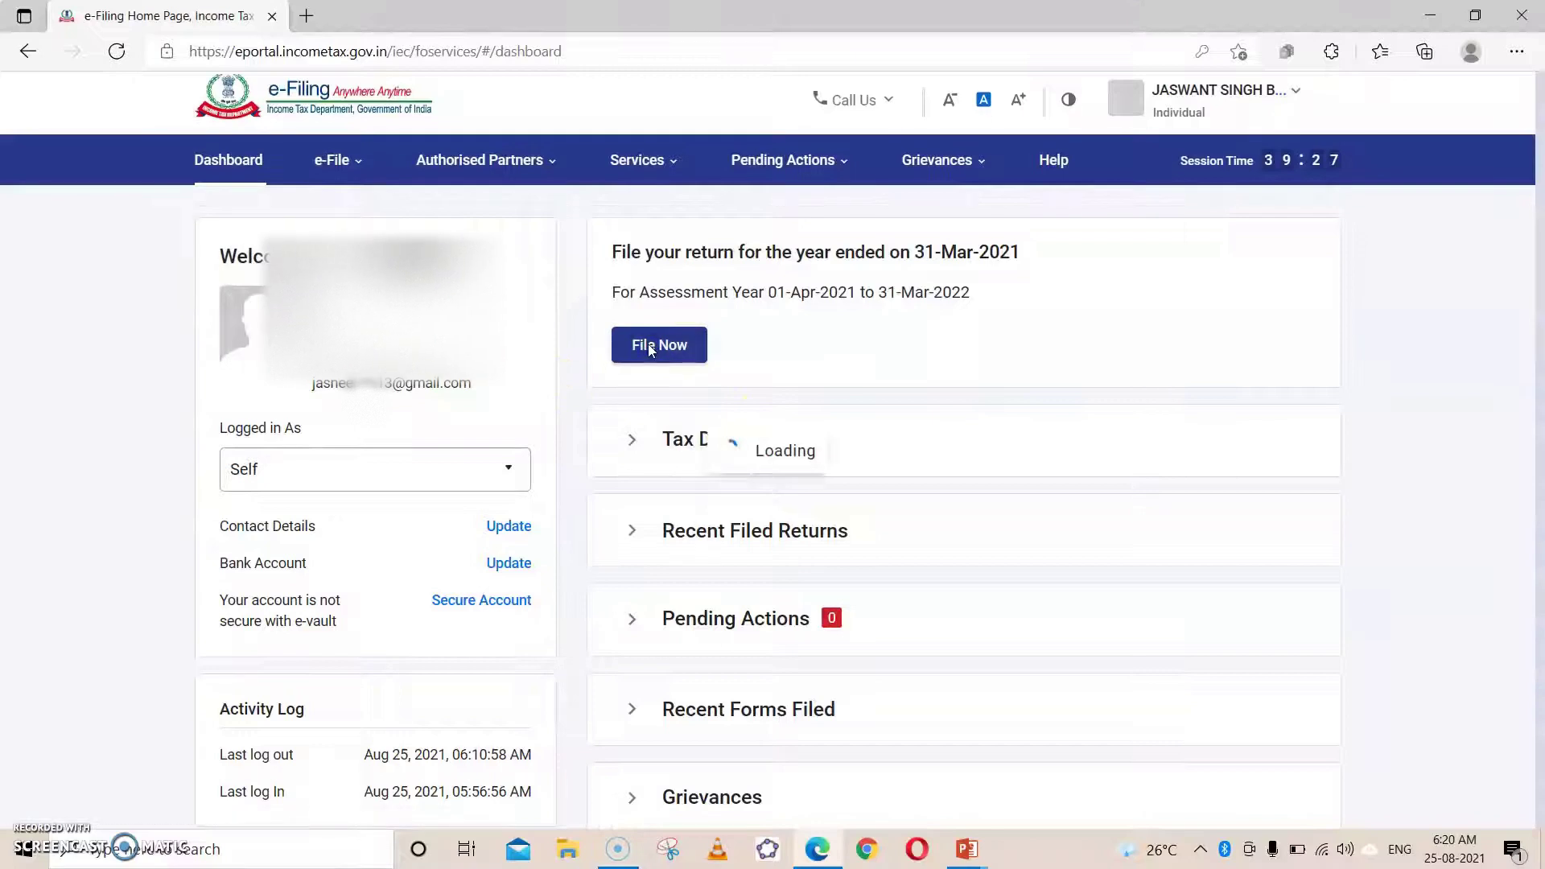
{"action": "left_click", "coordinate": [282, 390]}
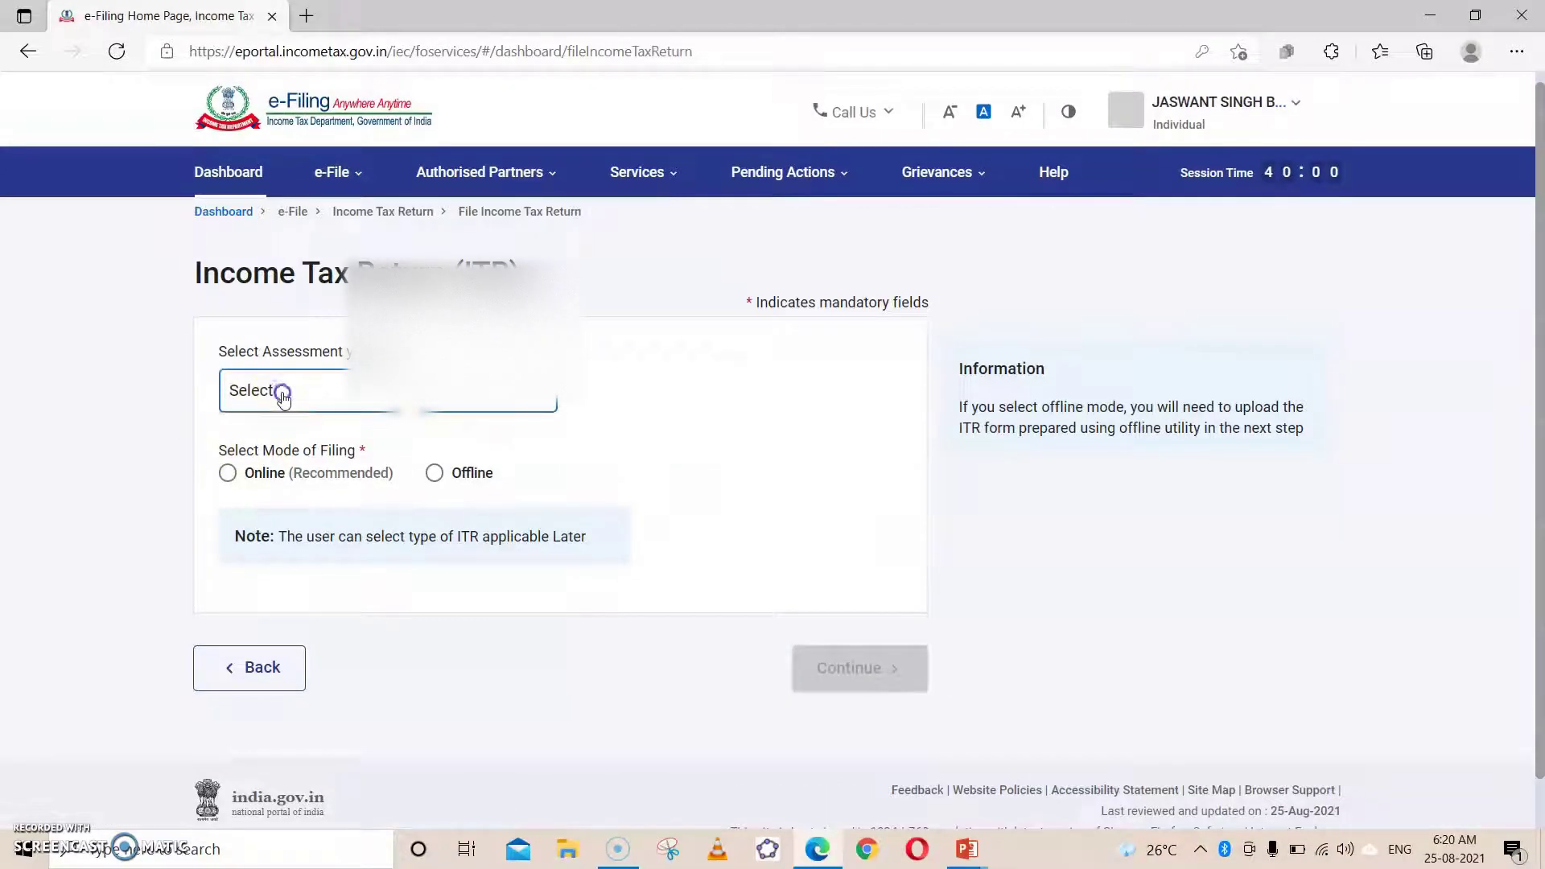
{"action": "left_click", "coordinate": [280, 482]}
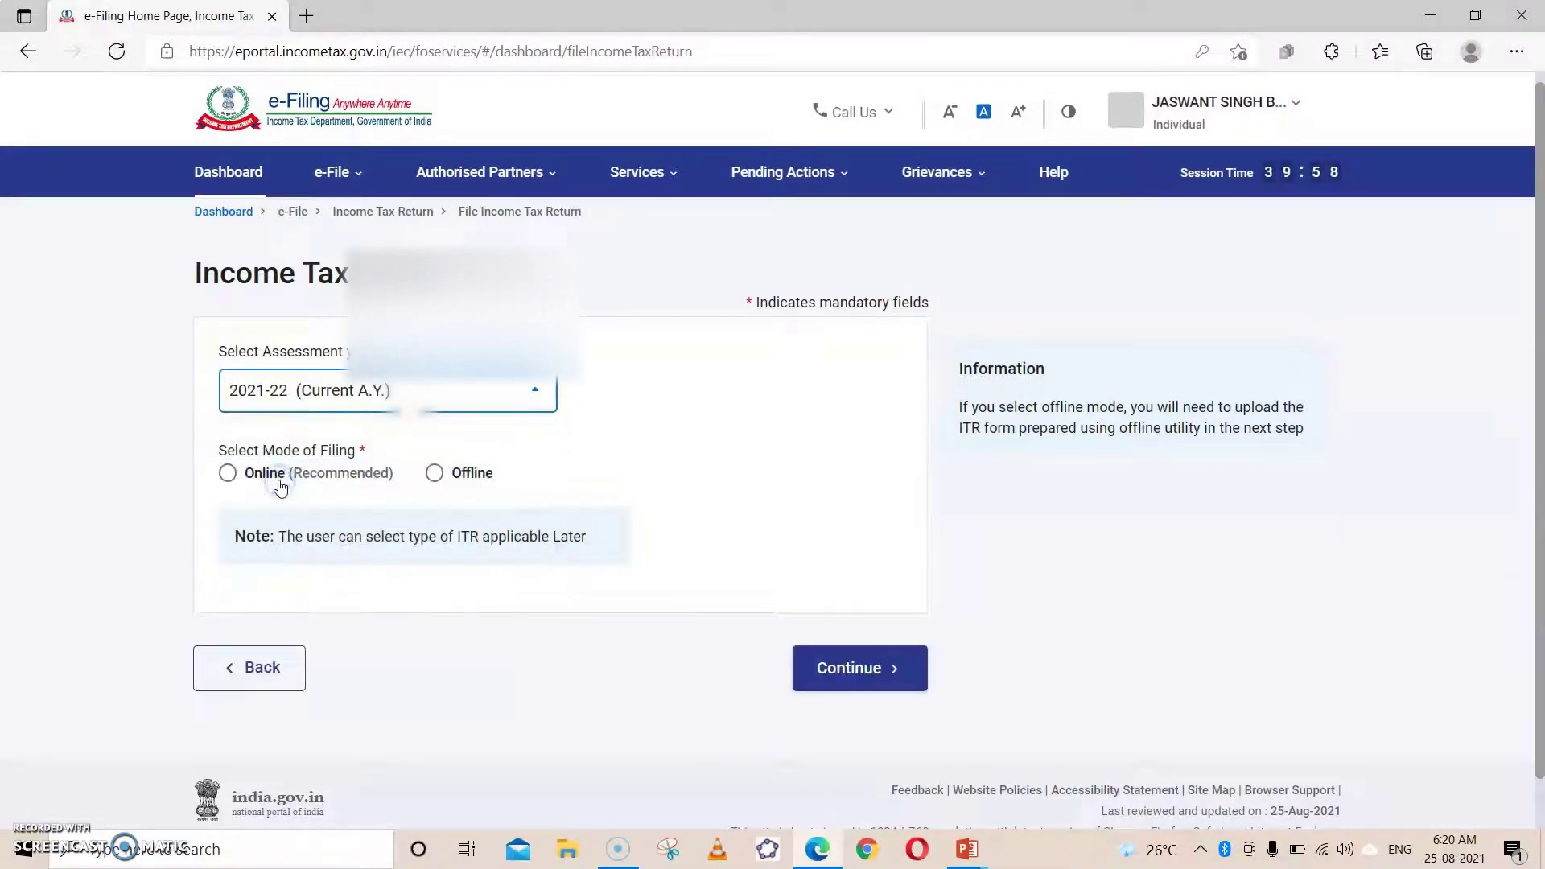
{"action": "left_click", "coordinate": [229, 474]}
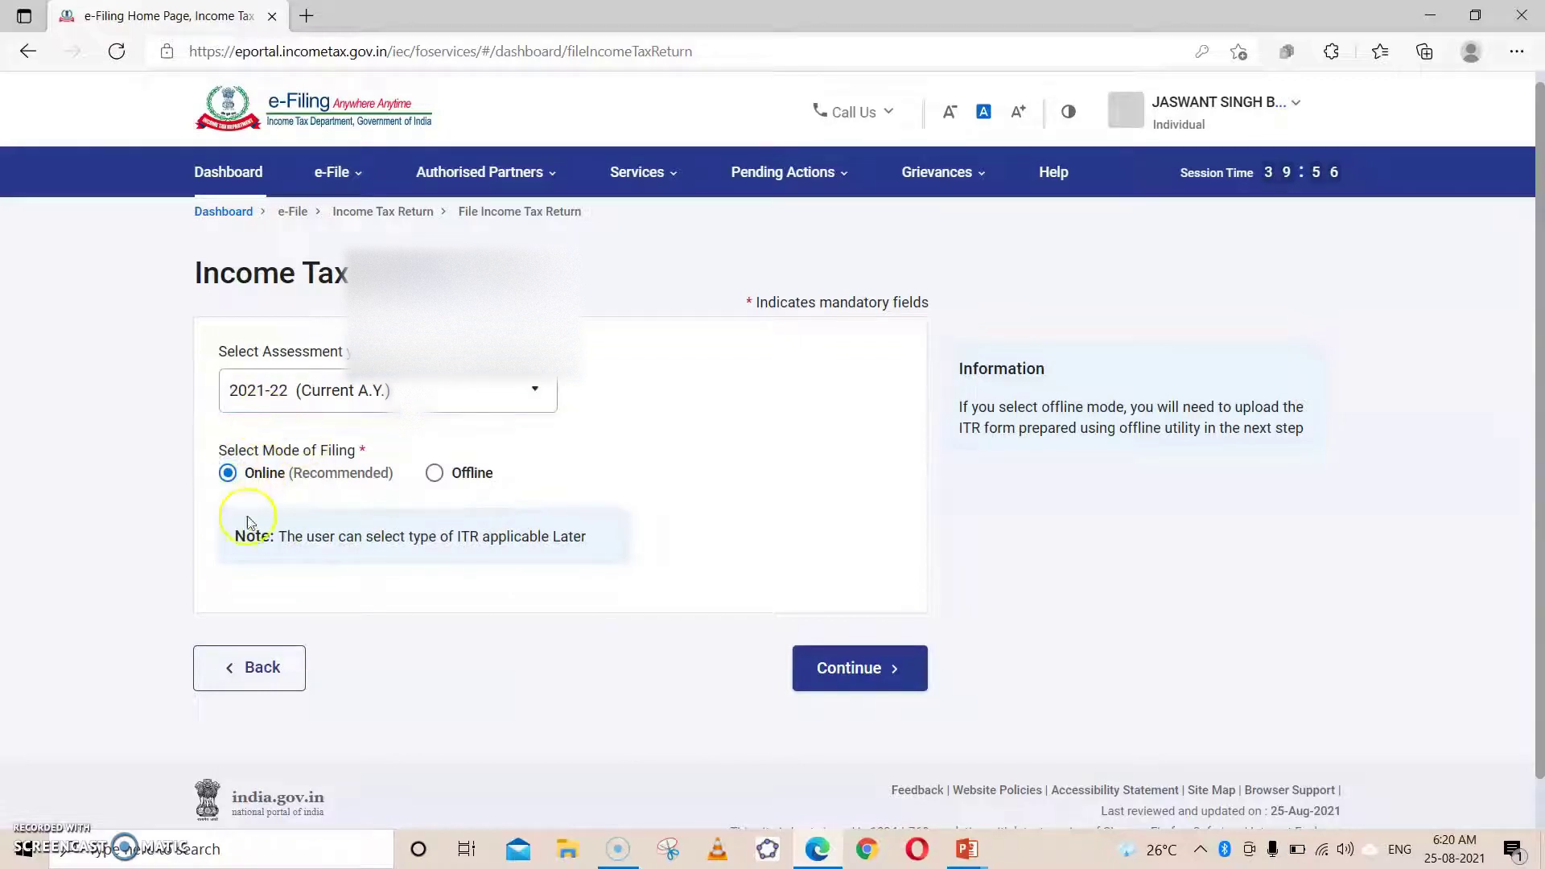
{"action": "scroll", "coordinate": [609, 603], "scroll_direction": "up", "scroll_amount": 2}
{"action": "left_click", "coordinate": [932, 712]}
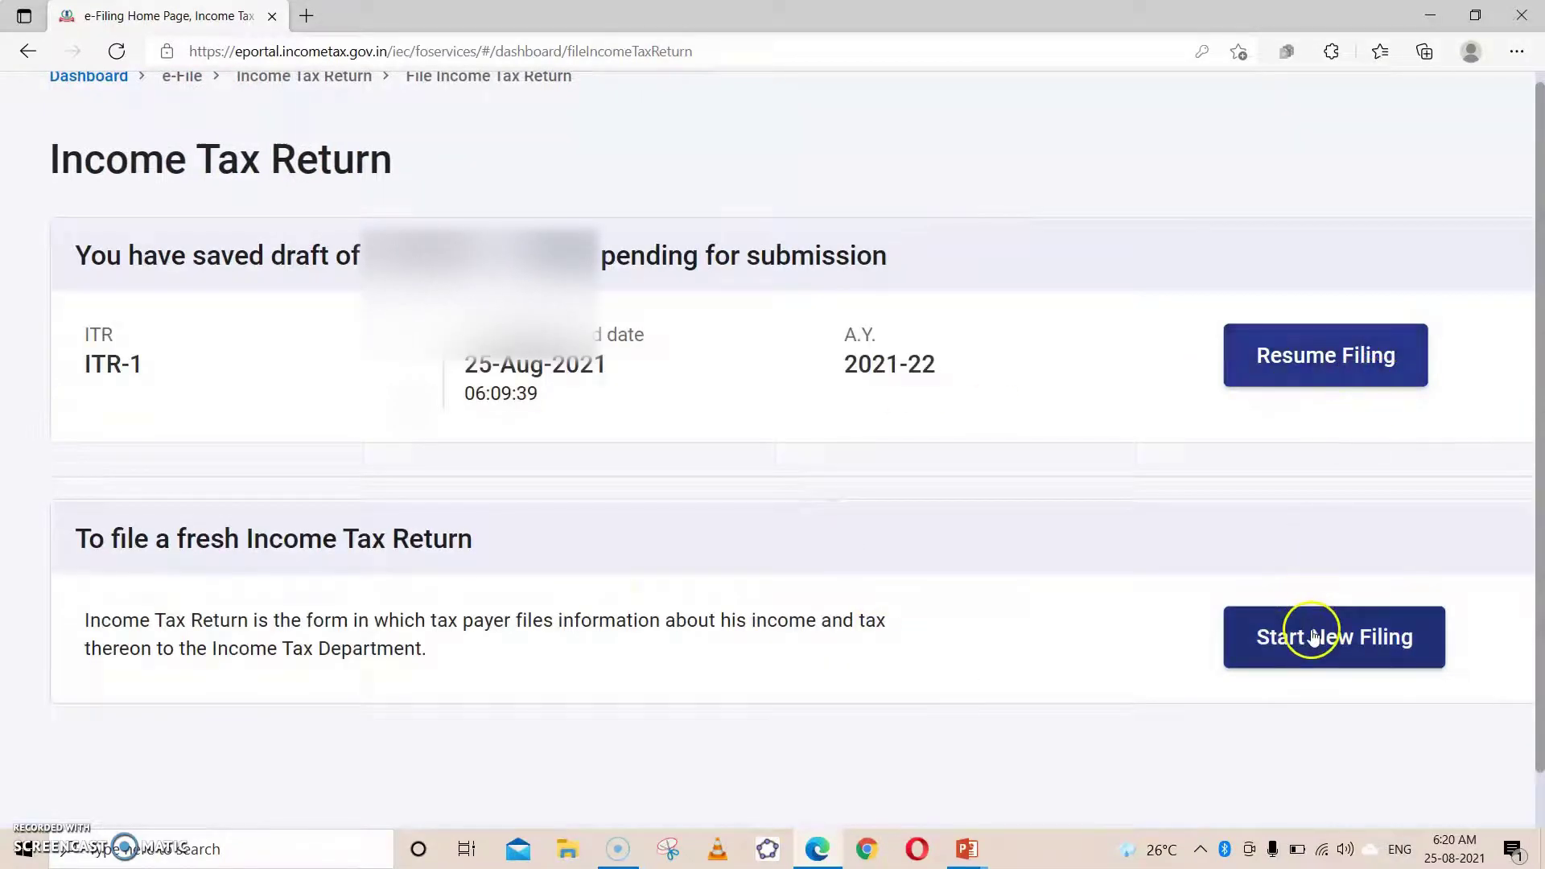
Step: Start a new filing with the status Individual and choose ITR - 1 as the known form
{"action": "left_click", "coordinate": [1313, 637]}
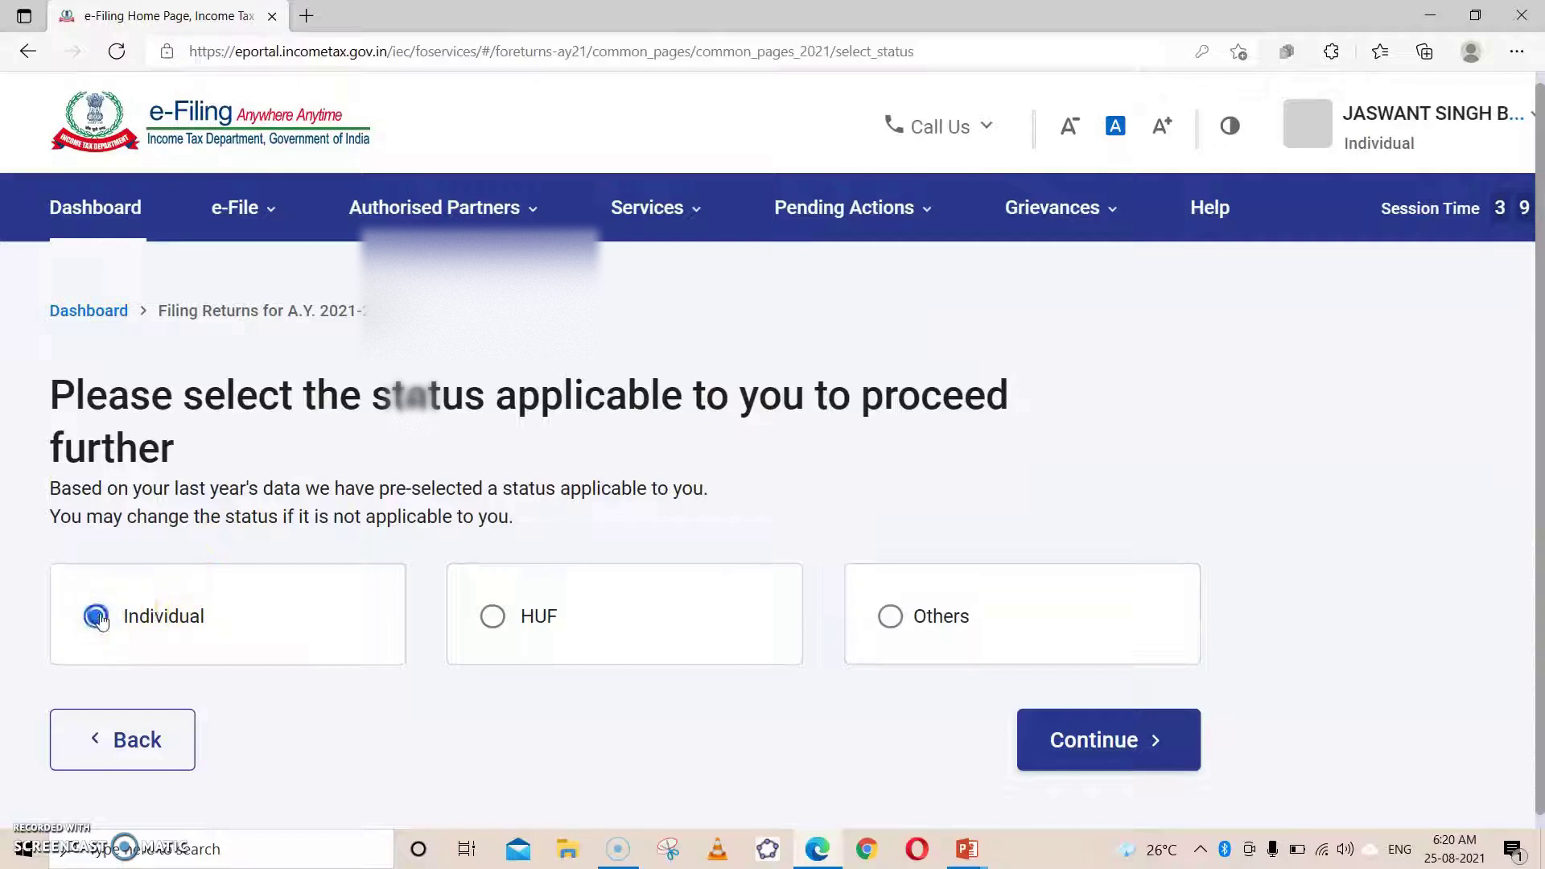
{"action": "left_click", "coordinate": [1097, 737]}
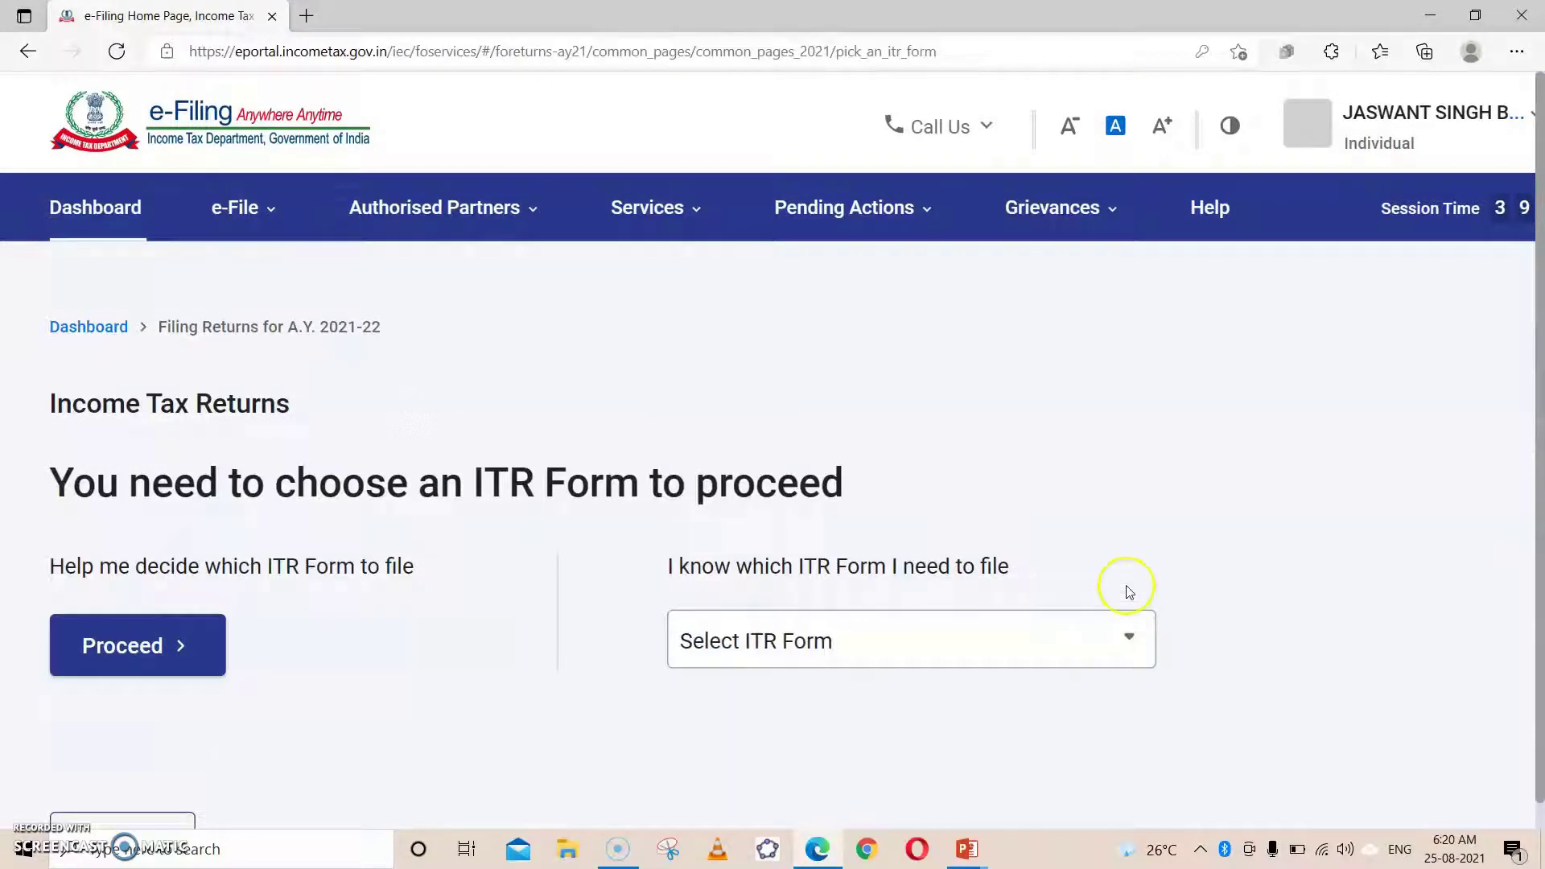
{"action": "left_click", "coordinate": [933, 642]}
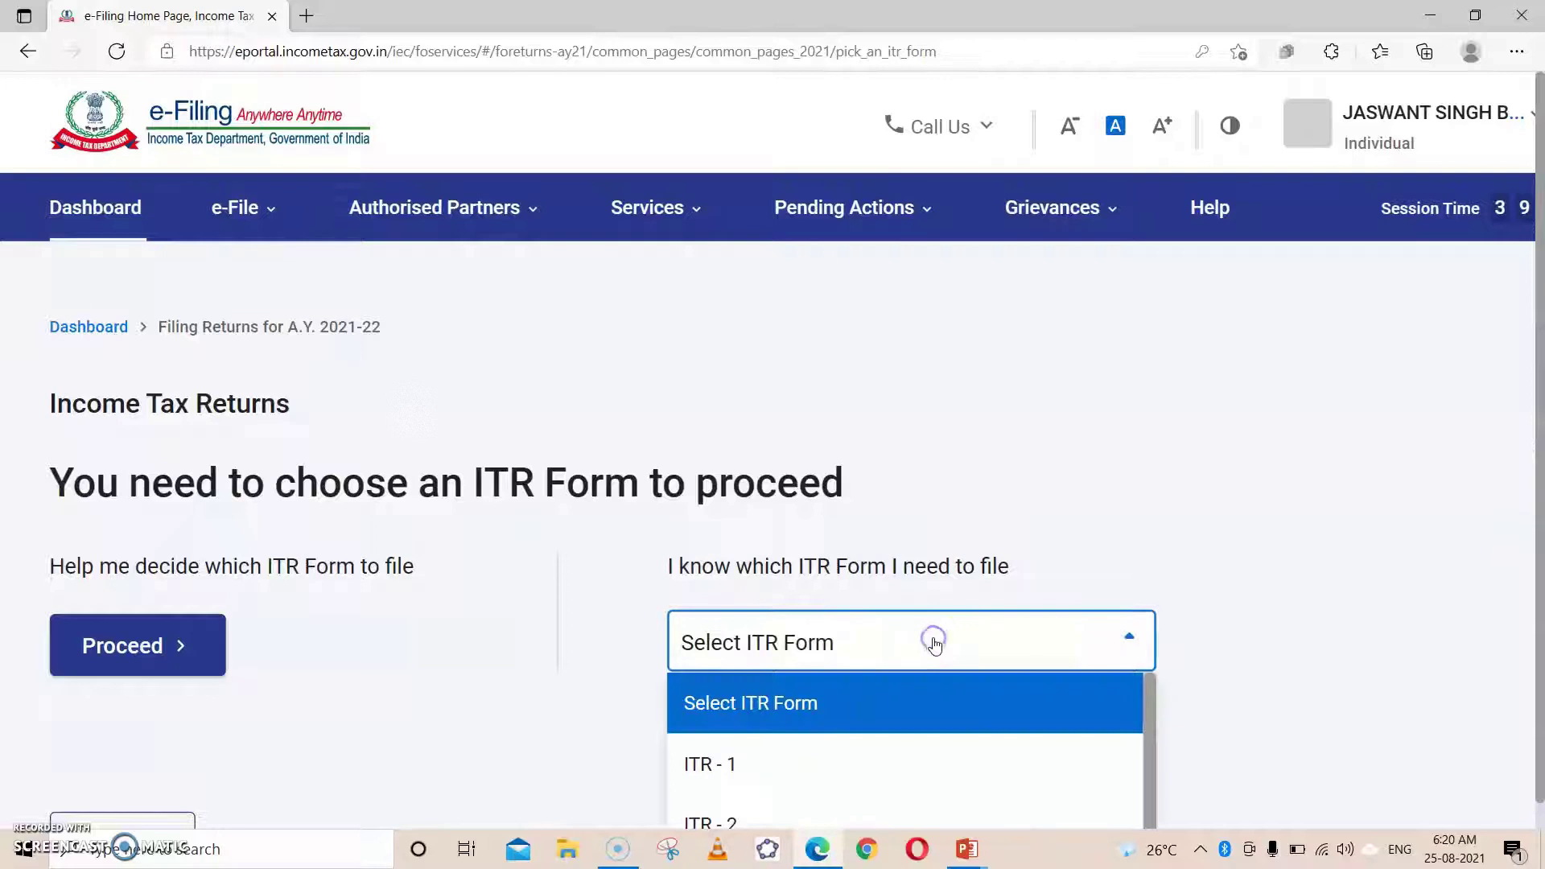
{"action": "left_click", "coordinate": [790, 709]}
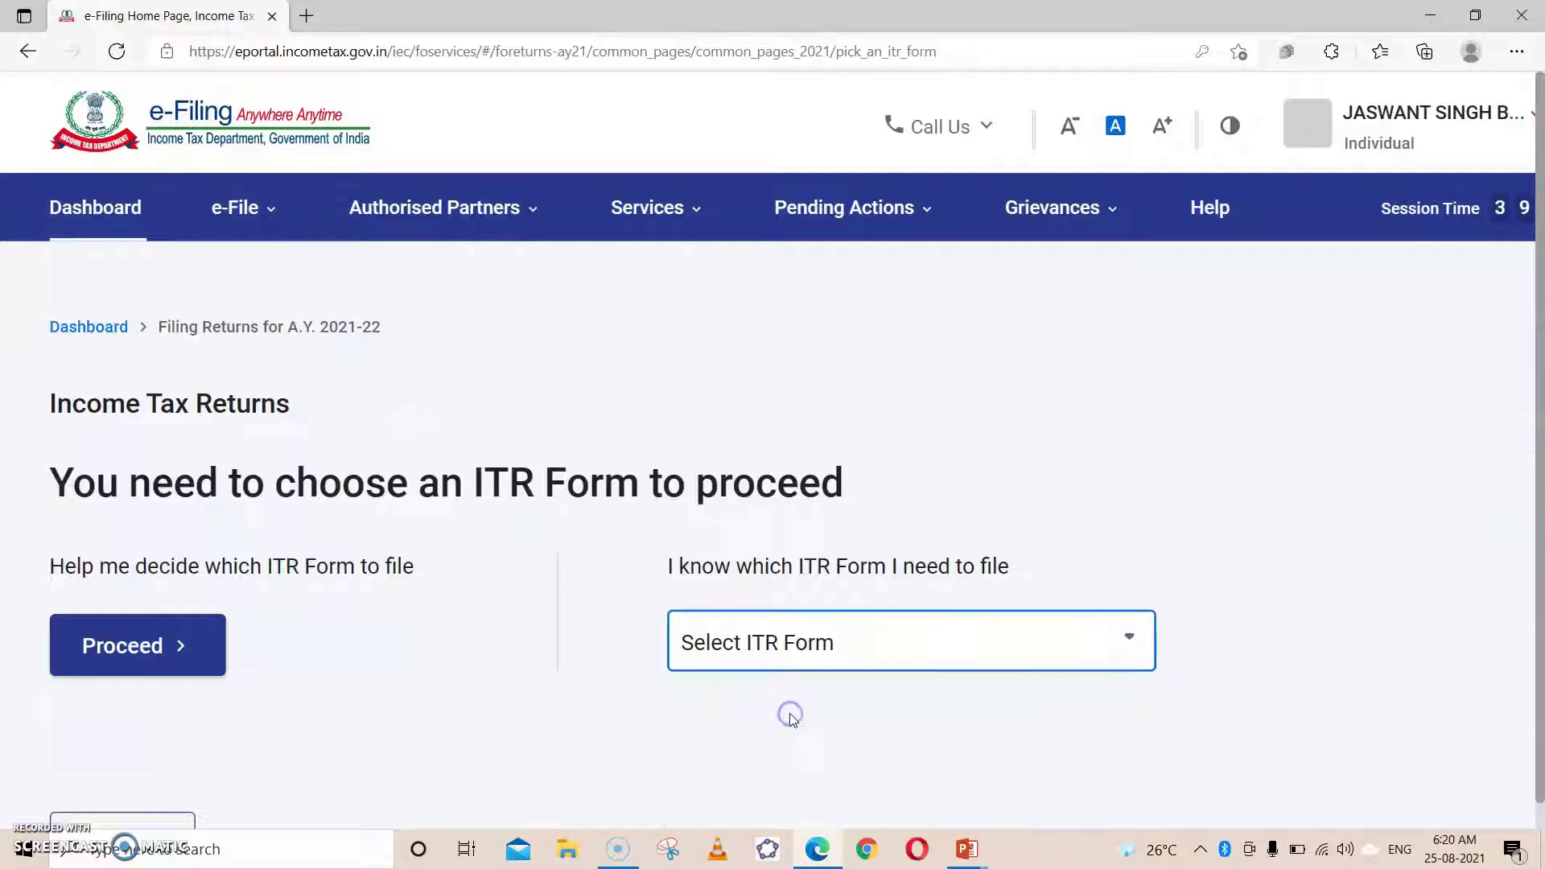
{"action": "left_click", "coordinate": [817, 656]}
{"action": "left_click", "coordinate": [732, 774]}
Step: Proceed with the help for deciding which ITR form to file and accept the general disclaimer
{"action": "scroll", "coordinate": [843, 652], "scroll_direction": "down", "scroll_amount": 2}
{"action": "left_click", "coordinate": [190, 453]}
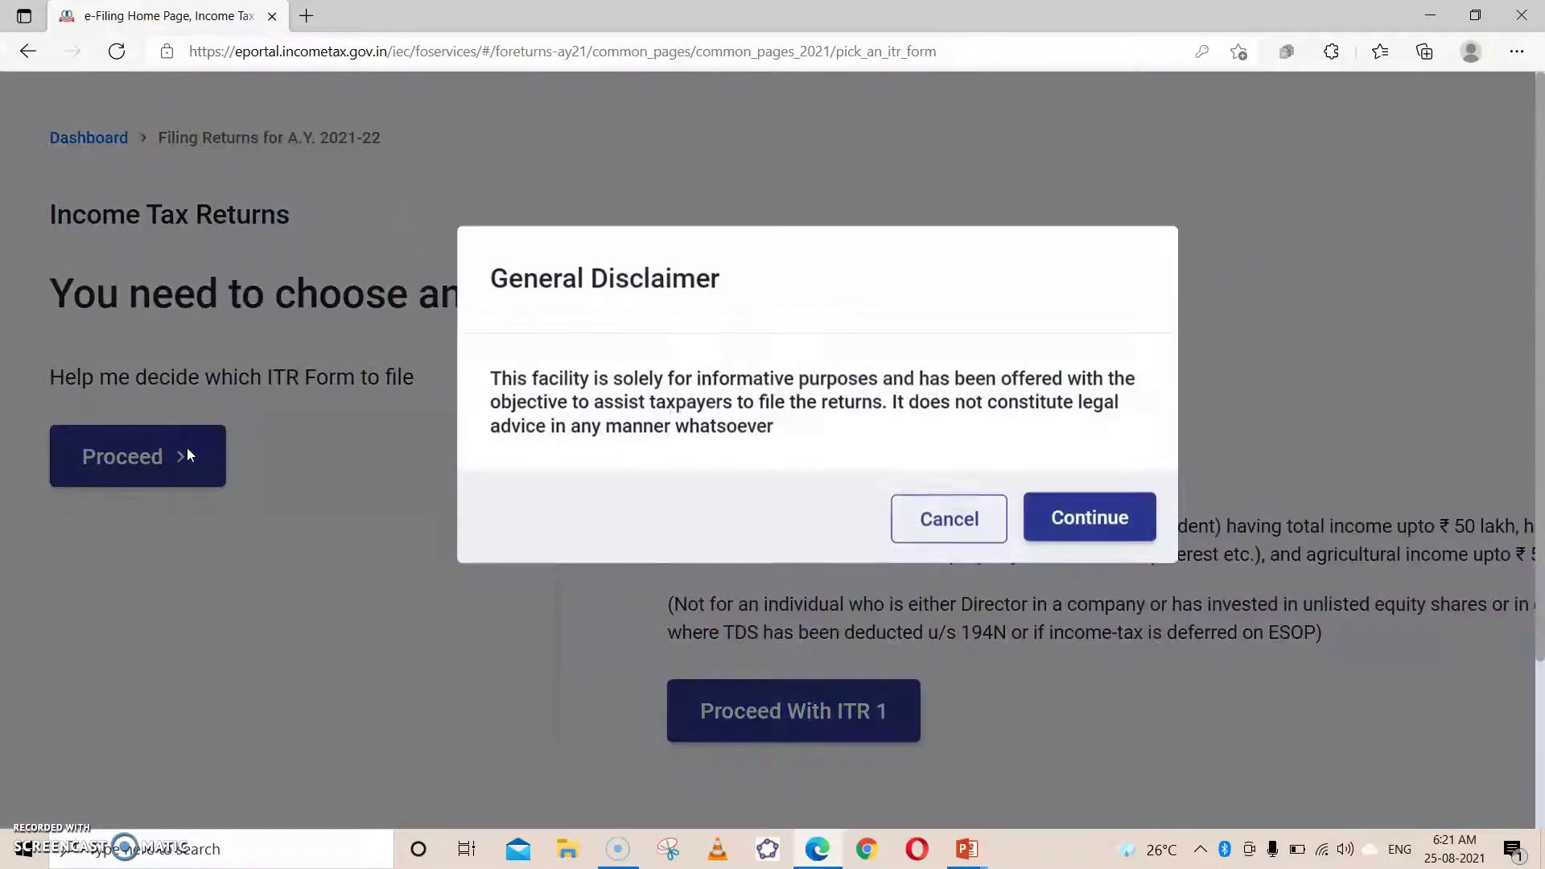
{"action": "left_click", "coordinate": [1121, 531]}
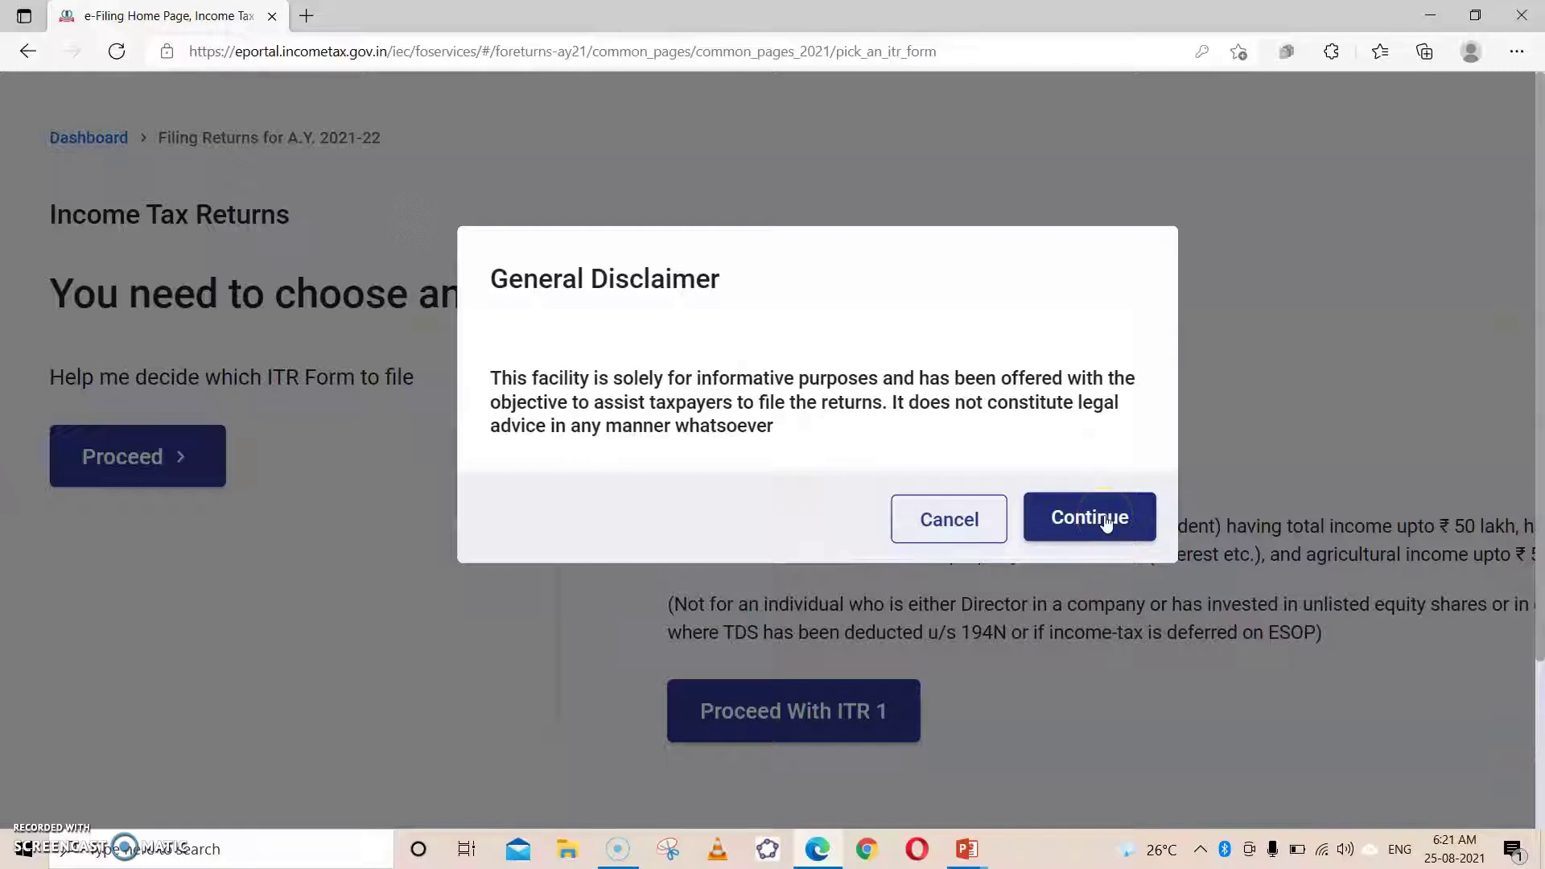
{"action": "left_click", "coordinate": [1108, 522]}
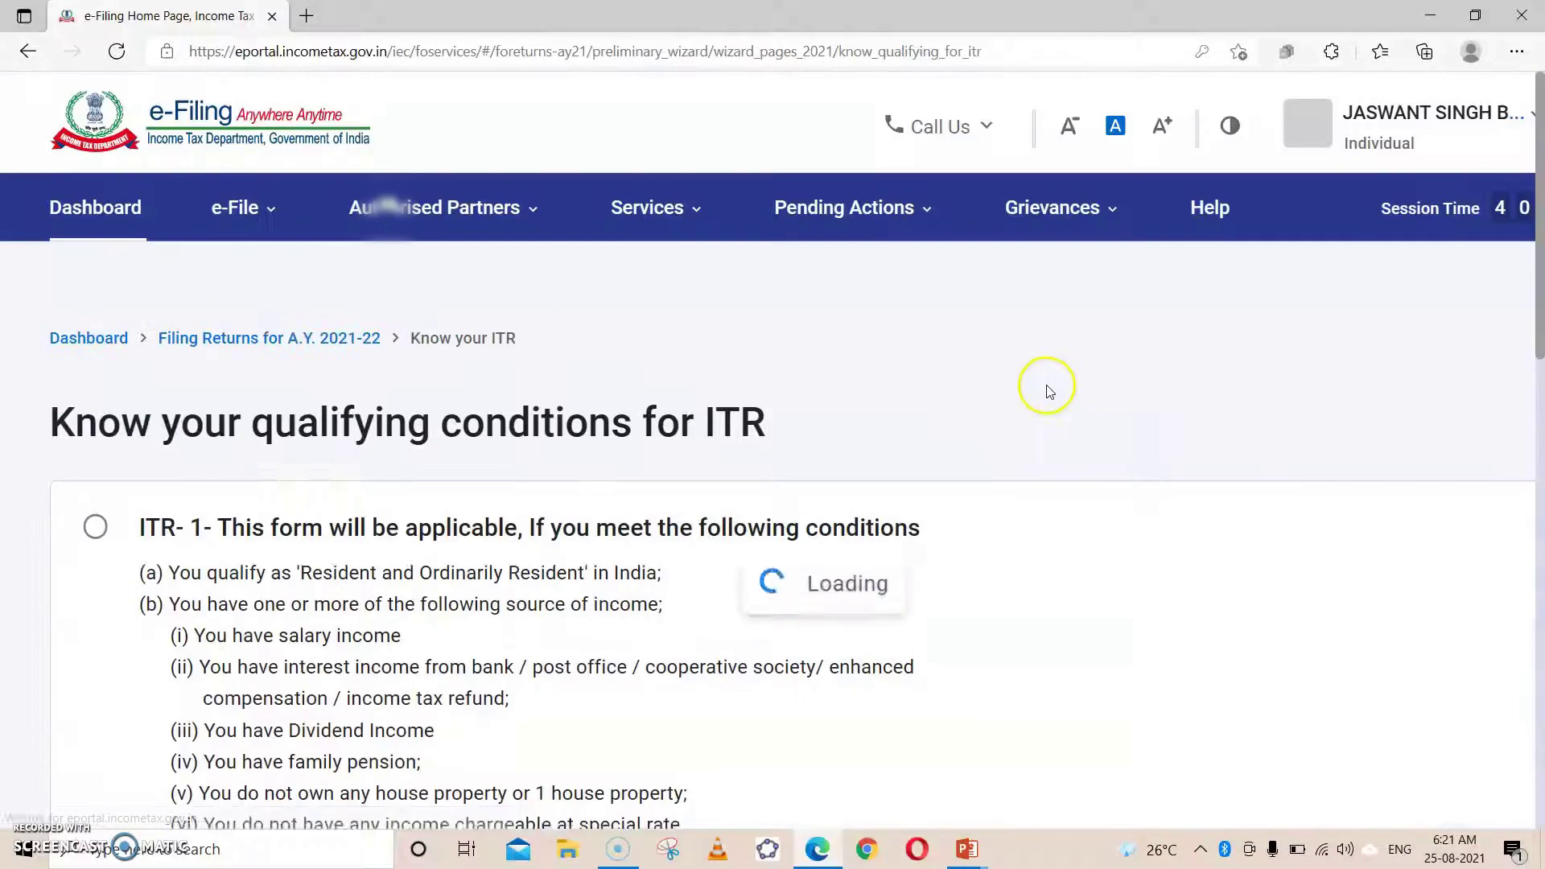
Step: Select ITR-1 among the qualifying conditions and proceed to ITR1 filing
{"action": "scroll", "coordinate": [890, 413], "scroll_direction": "down", "scroll_amount": 2}
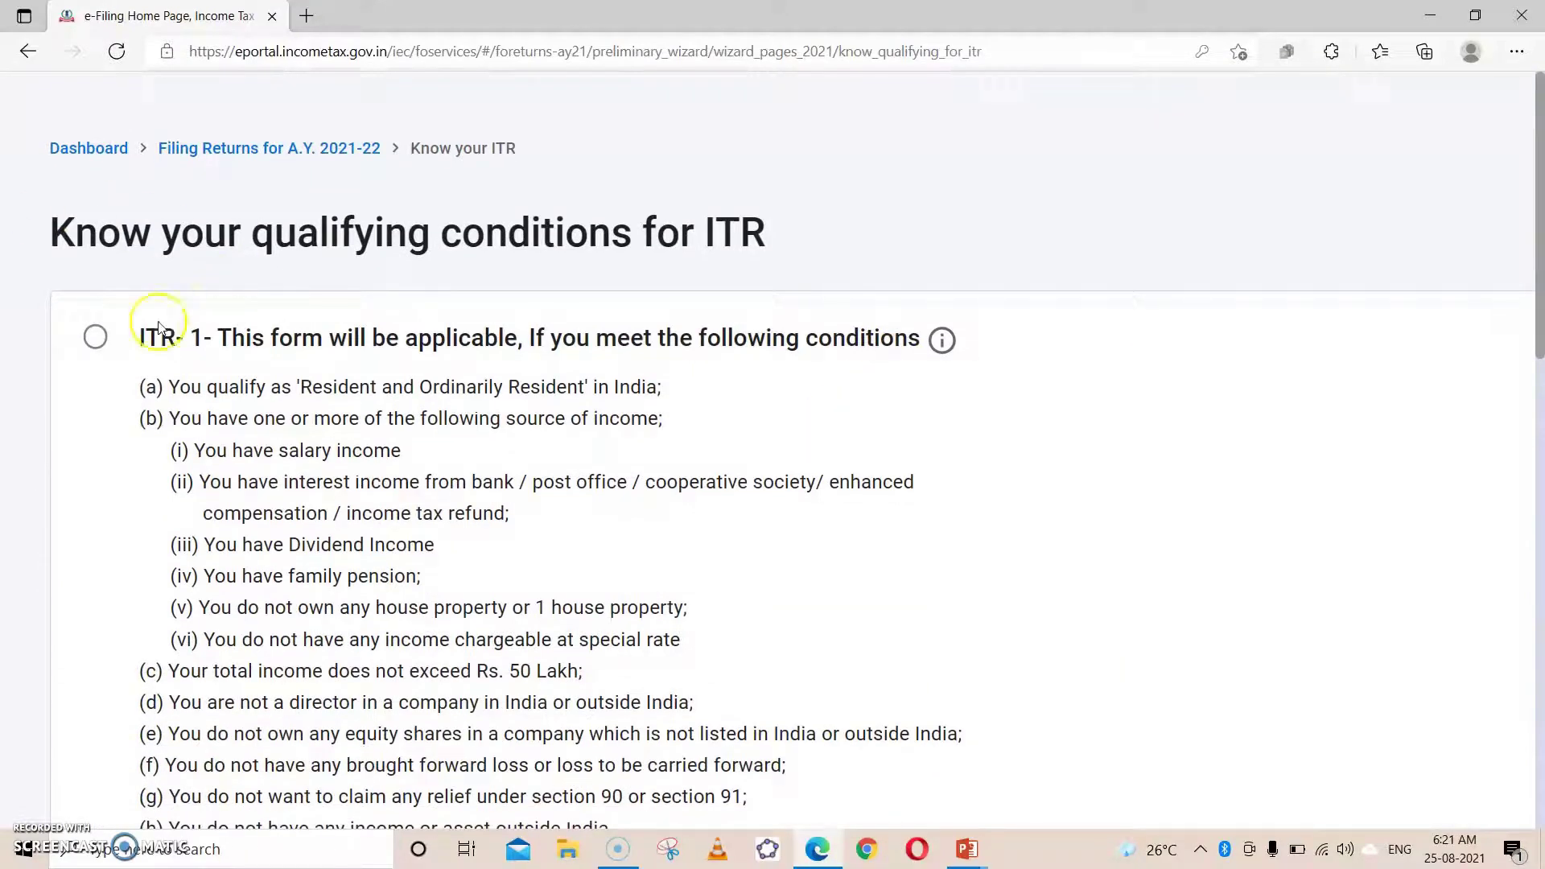
{"action": "scroll", "coordinate": [208, 370], "scroll_direction": "down", "scroll_amount": 1}
{"action": "left_click", "coordinate": [94, 261]}
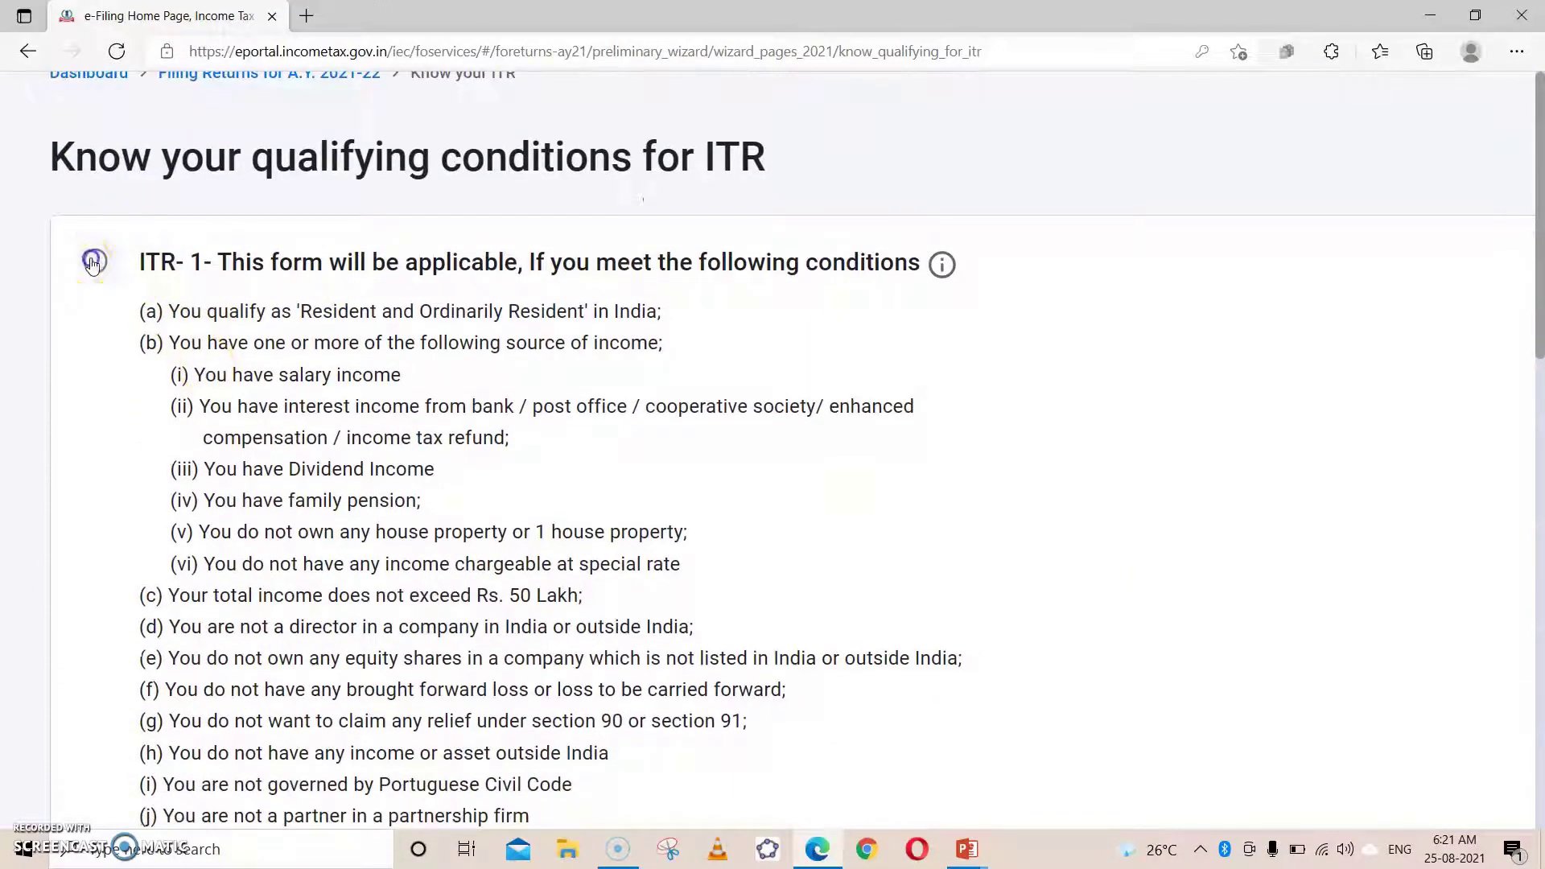
{"action": "scroll", "coordinate": [561, 288], "scroll_direction": "down", "scroll_amount": 2}
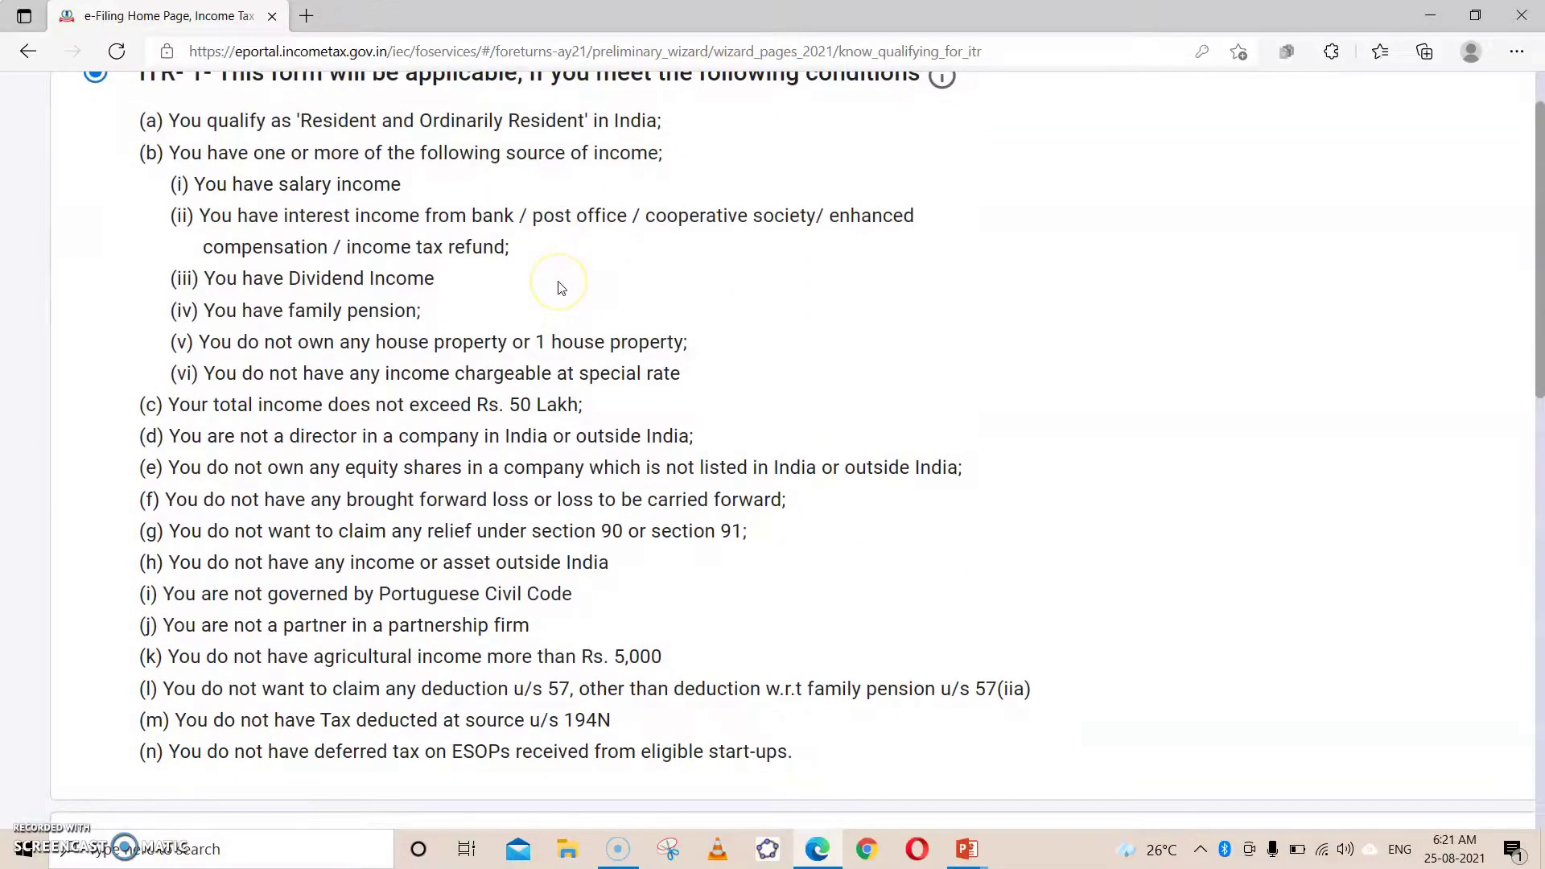
{"action": "scroll", "coordinate": [561, 288], "scroll_direction": "down", "scroll_amount": 8}
{"action": "scroll", "coordinate": [560, 280], "scroll_direction": "down", "scroll_amount": 6}
{"action": "left_click", "coordinate": [1391, 561]}
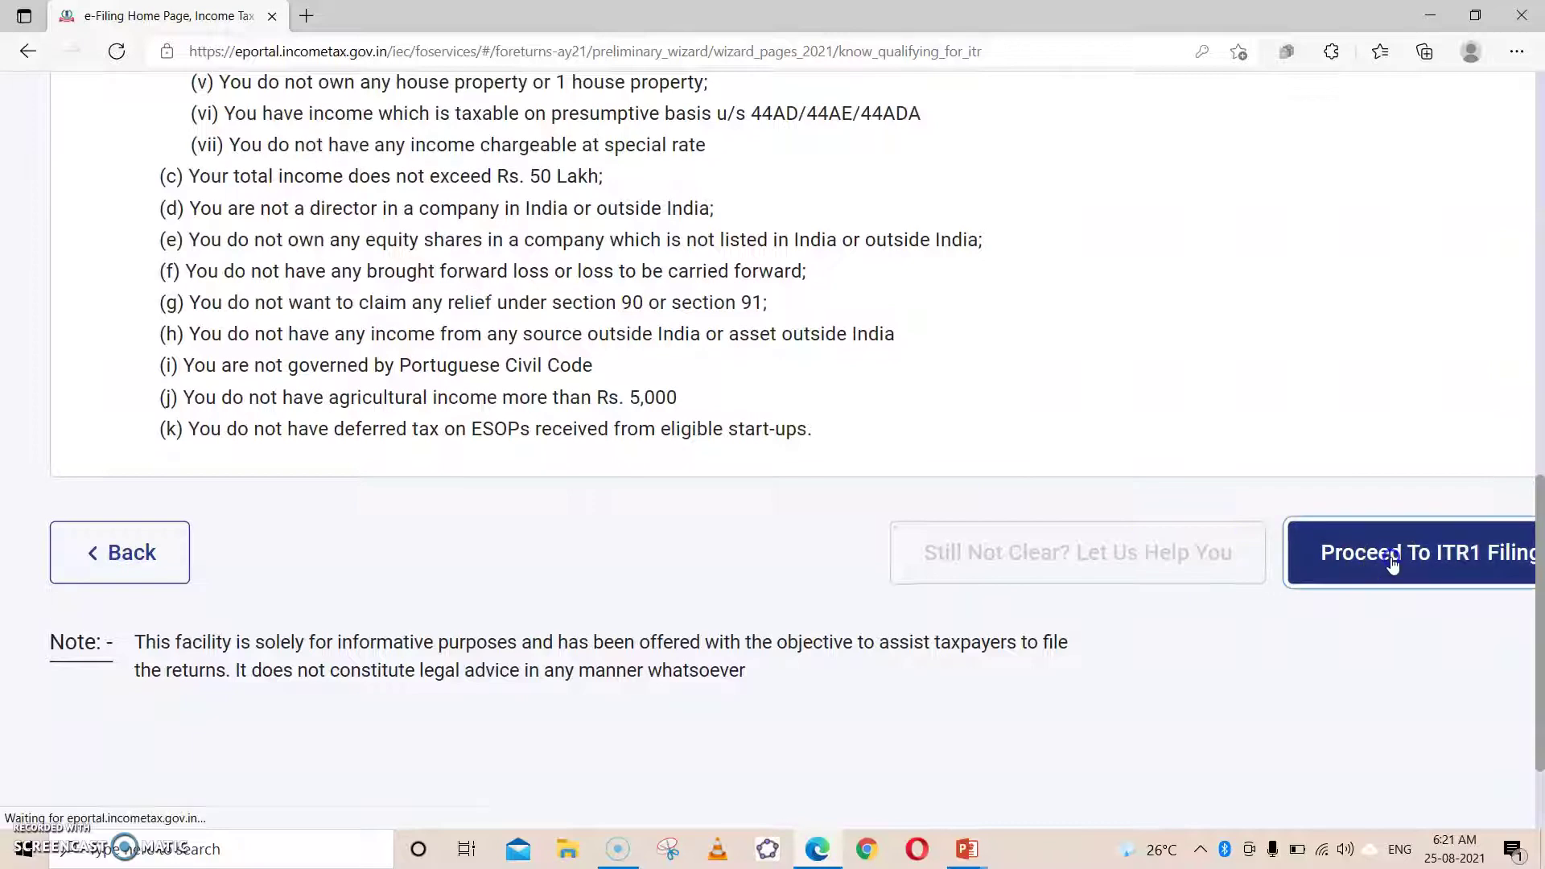
Step: Review the ITR 1 introduction with its filing stages and document list, and get started with the return
{"action": "scroll", "coordinate": [660, 392], "scroll_direction": "down", "scroll_amount": 1}
{"action": "scroll", "coordinate": [660, 393], "scroll_direction": "down", "scroll_amount": 2}
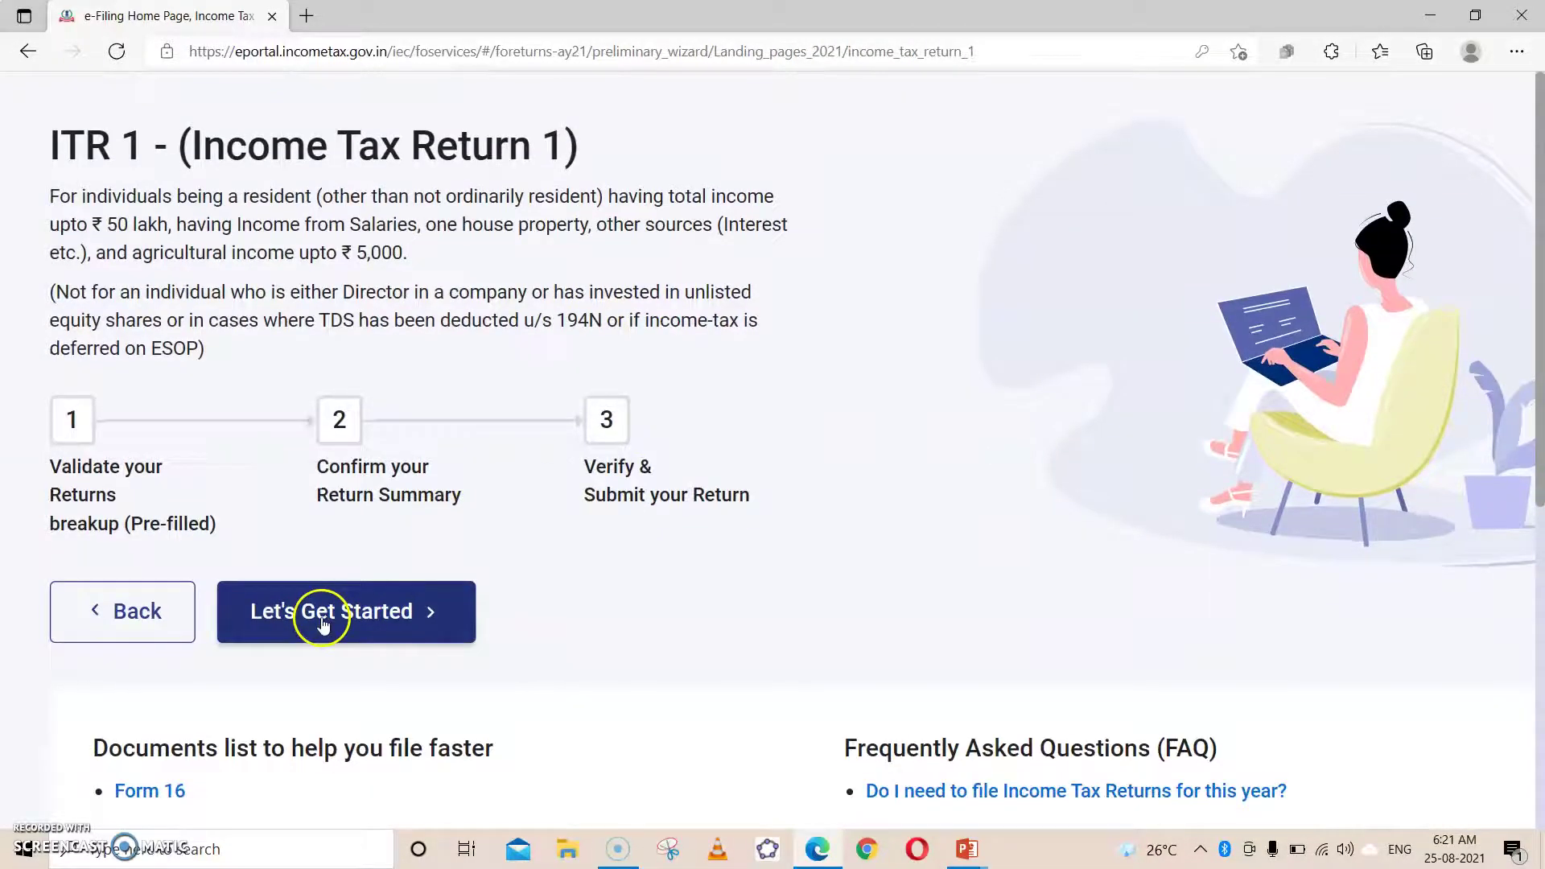
{"action": "scroll", "coordinate": [797, 475], "scroll_direction": "down", "scroll_amount": 2}
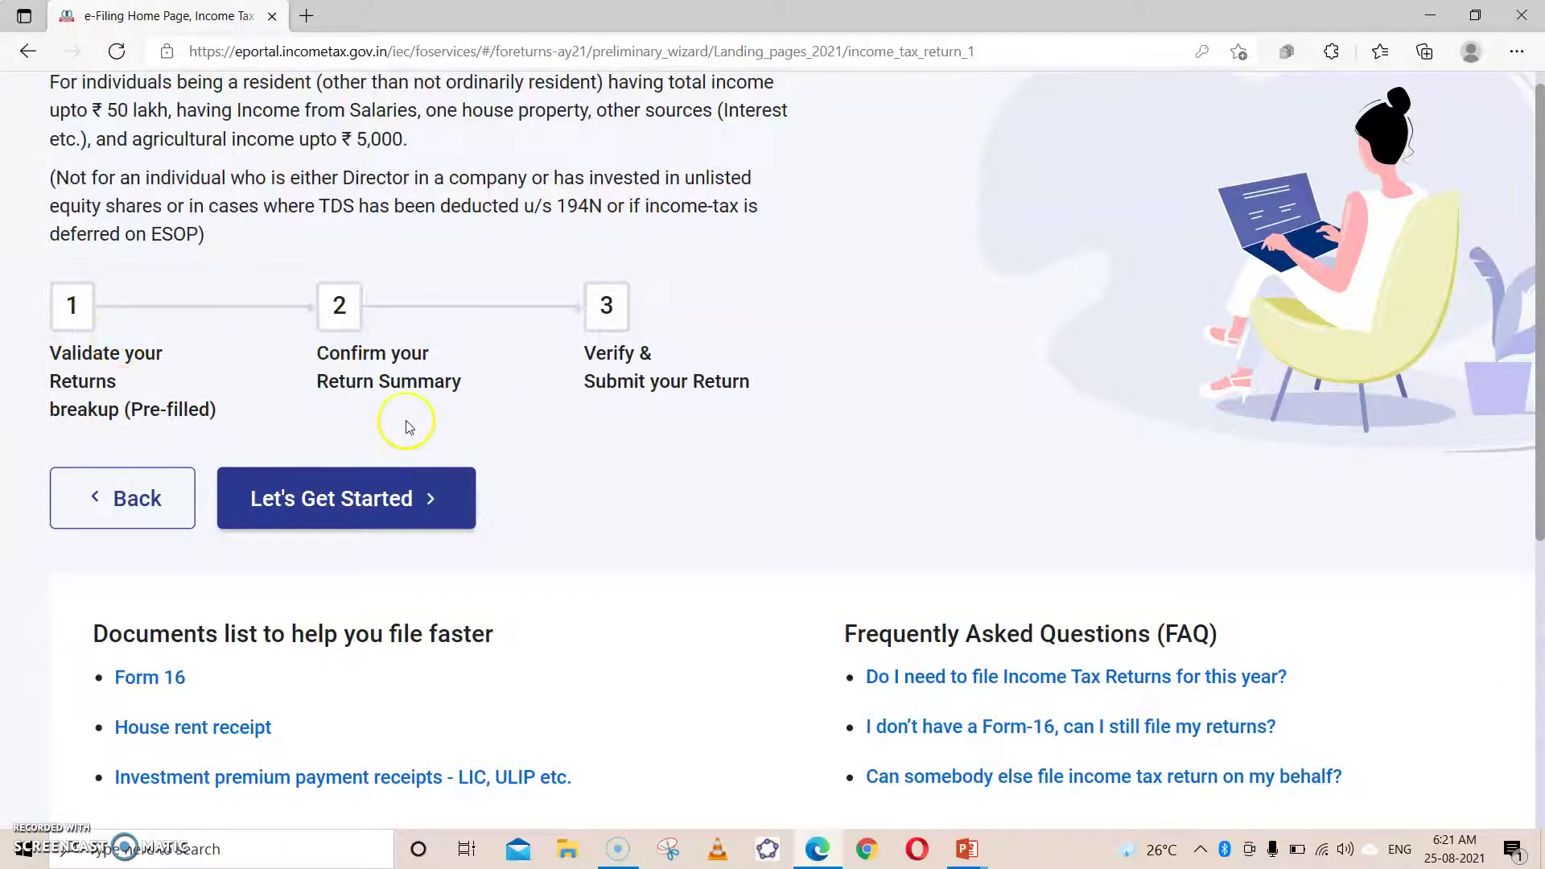
{"action": "scroll", "coordinate": [400, 411], "scroll_direction": "up", "scroll_amount": 2}
{"action": "left_click", "coordinate": [363, 686]}
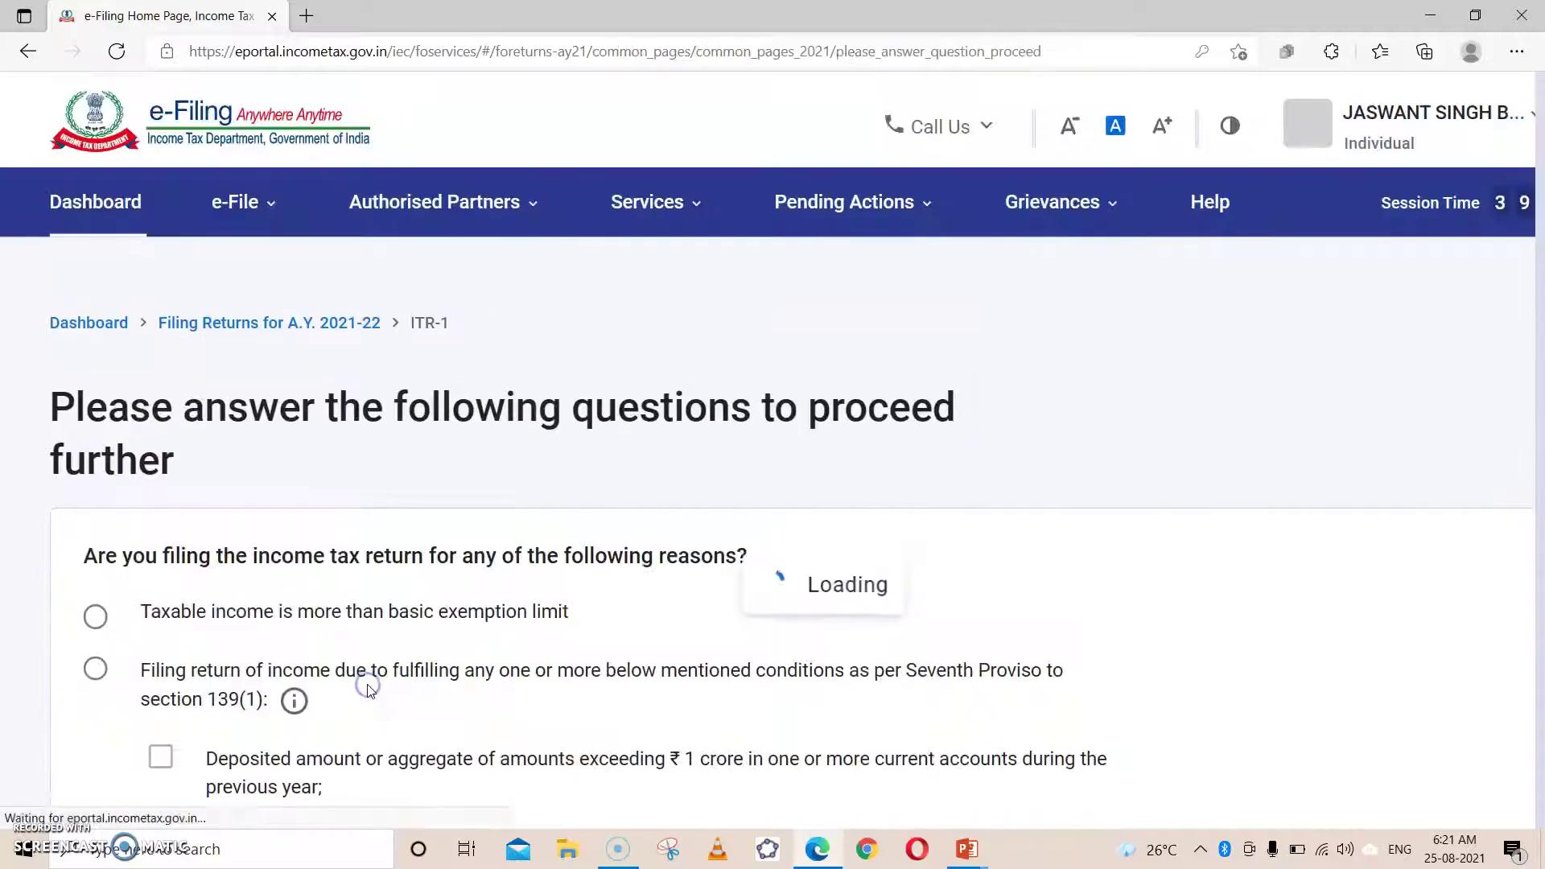
Step: Give "Taxable income is more than basic exemption limit" as the filing reason, continue and acknowledge the pre-filled return notice
{"action": "scroll", "coordinate": [641, 416], "scroll_direction": "down", "scroll_amount": 3}
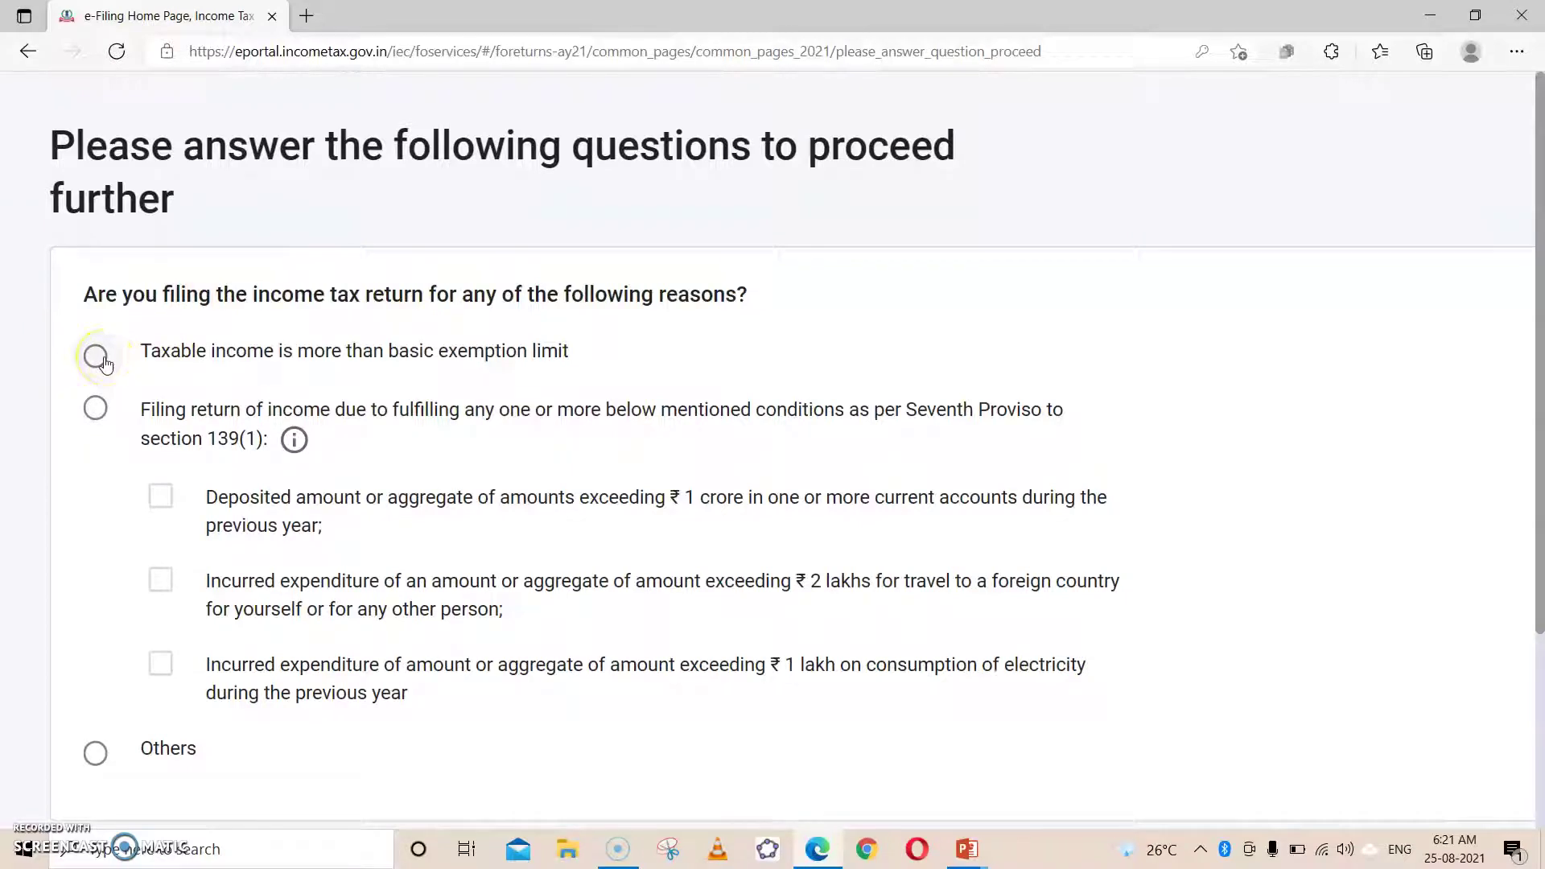
{"action": "left_click", "coordinate": [96, 358]}
{"action": "scroll", "coordinate": [445, 306], "scroll_direction": "down", "scroll_amount": 2}
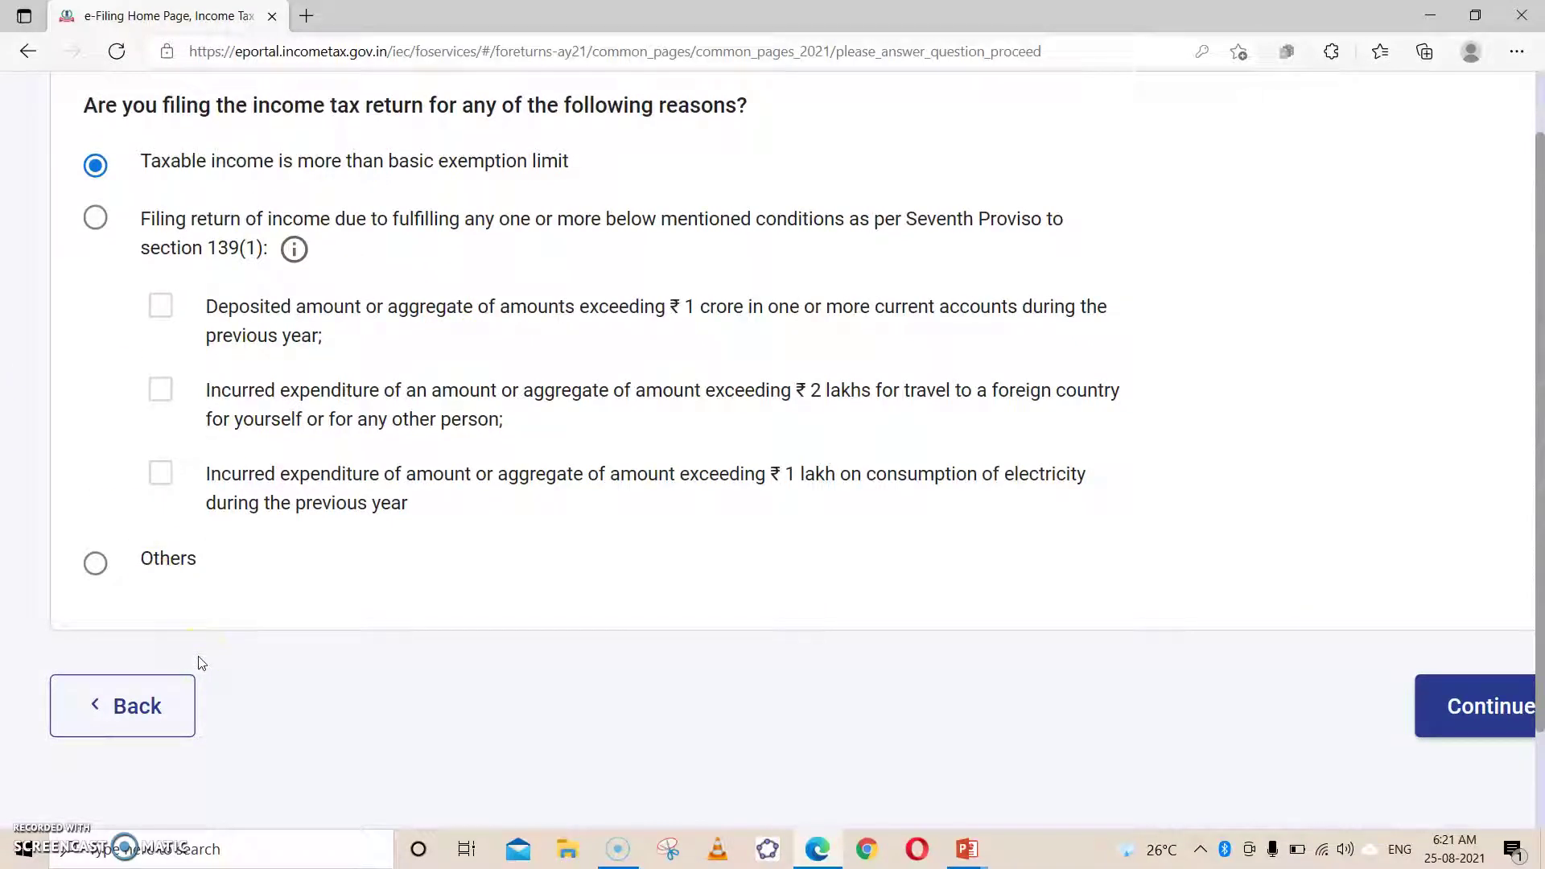
{"action": "left_click", "coordinate": [1490, 720]}
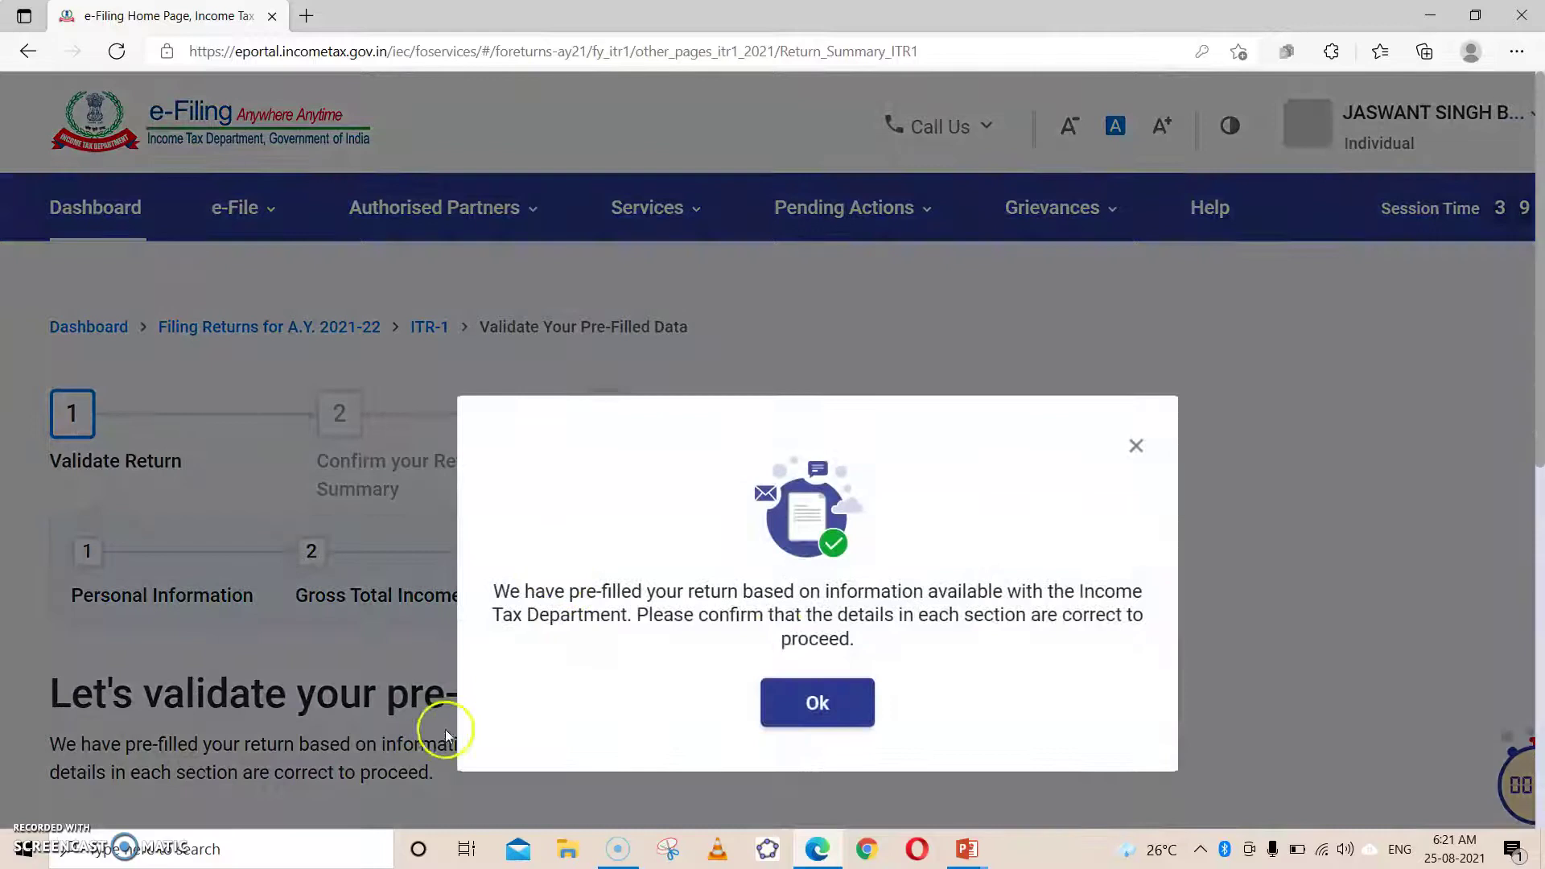
{"action": "left_click", "coordinate": [831, 705]}
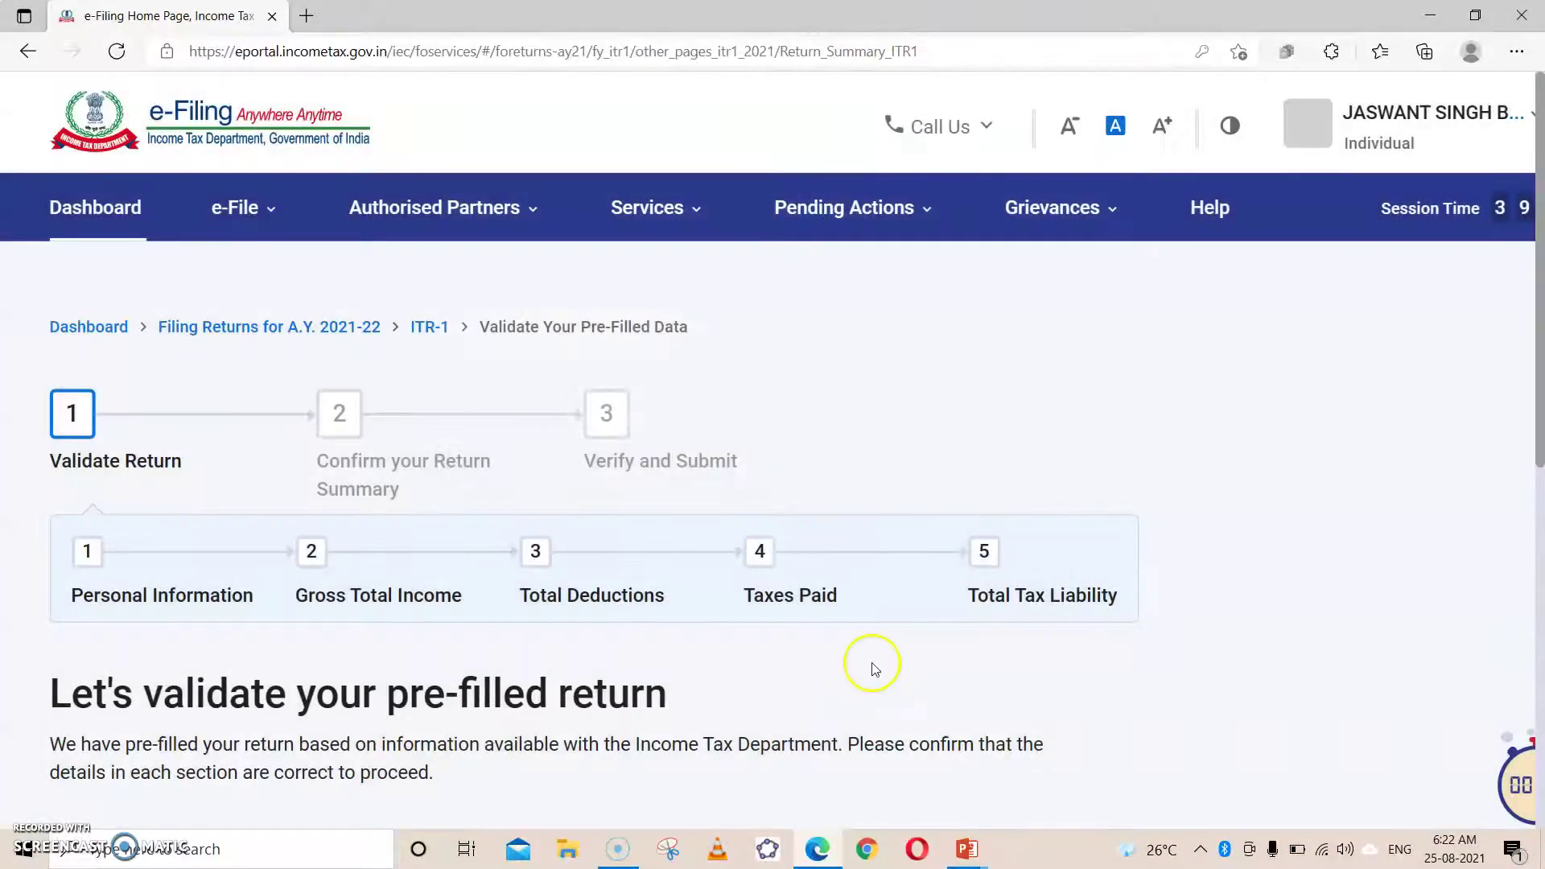
Step: Examine the Return Summary sections of the pre-filled return, including Personal Information, Gross Total Income and Total Deductions
{"action": "scroll", "coordinate": [931, 548], "scroll_direction": "down", "scroll_amount": 4}
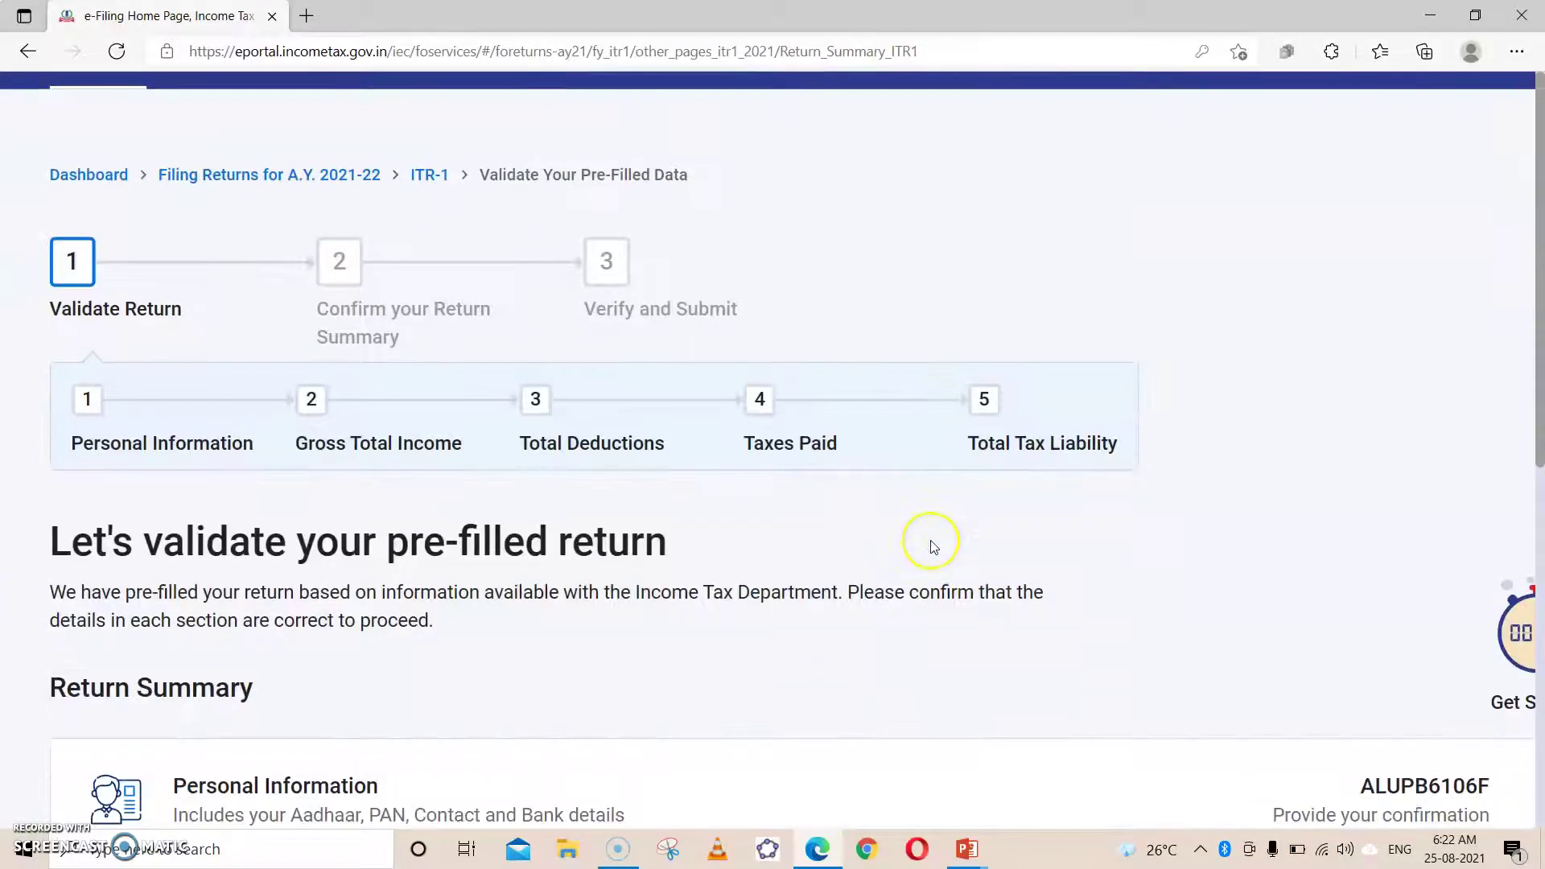
{"action": "scroll", "coordinate": [931, 547], "scroll_direction": "right", "scroll_amount": 2}
{"action": "scroll", "coordinate": [933, 547], "scroll_direction": "down", "scroll_amount": 3}
{"action": "scroll", "coordinate": [933, 548], "scroll_direction": "left", "scroll_amount": 1}
{"action": "scroll", "coordinate": [933, 549], "scroll_direction": "left", "scroll_amount": 1}
{"action": "scroll", "coordinate": [933, 549], "scroll_direction": "up", "scroll_amount": 1}
{"action": "scroll", "coordinate": [933, 549], "scroll_direction": "down", "scroll_amount": 1}
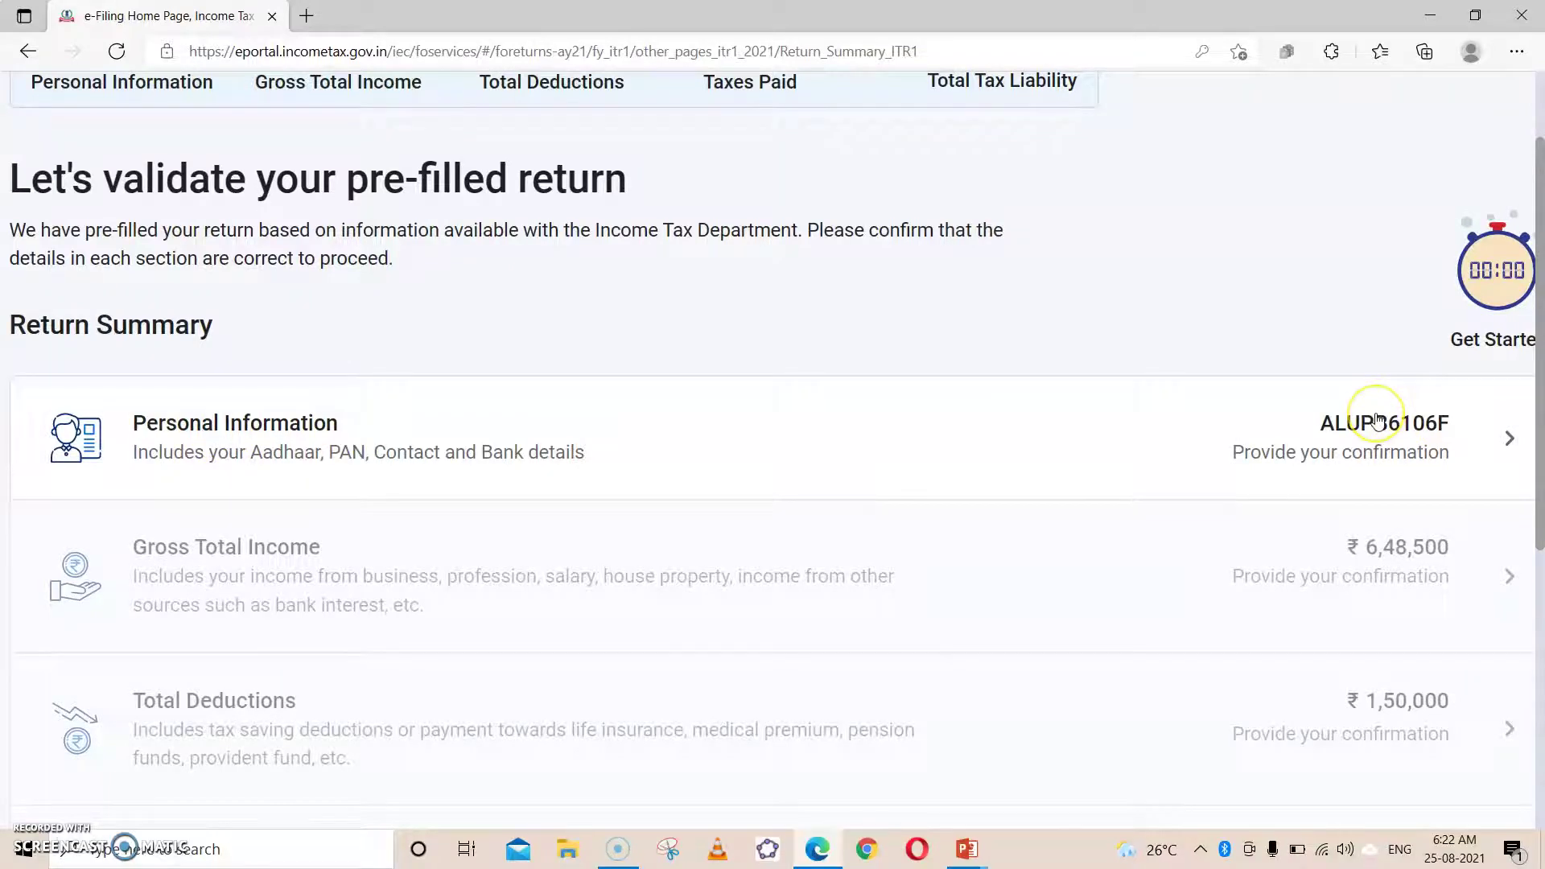
{"action": "scroll", "coordinate": [1377, 421], "scroll_direction": "right", "scroll_amount": 1}
{"action": "scroll", "coordinate": [1377, 421], "scroll_direction": "down", "scroll_amount": 1}
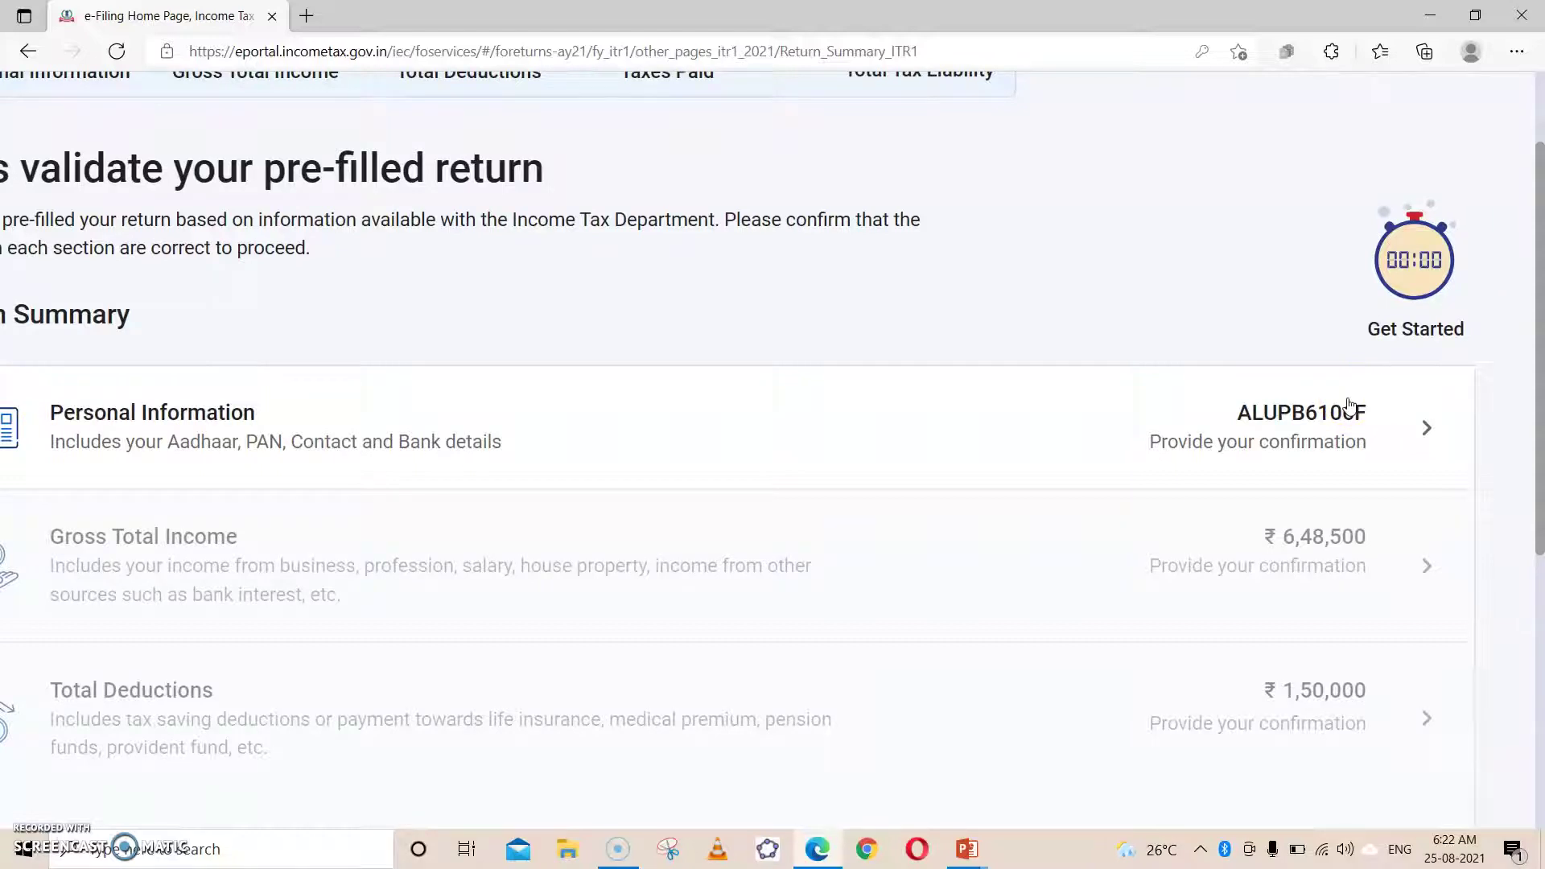
Step: Open the Personal Information section from the Return Summary of the pre-filled return
{"action": "scroll", "coordinate": [1350, 404], "scroll_direction": "left", "scroll_amount": 1}
{"action": "scroll", "coordinate": [1350, 404], "scroll_direction": "up", "scroll_amount": 1}
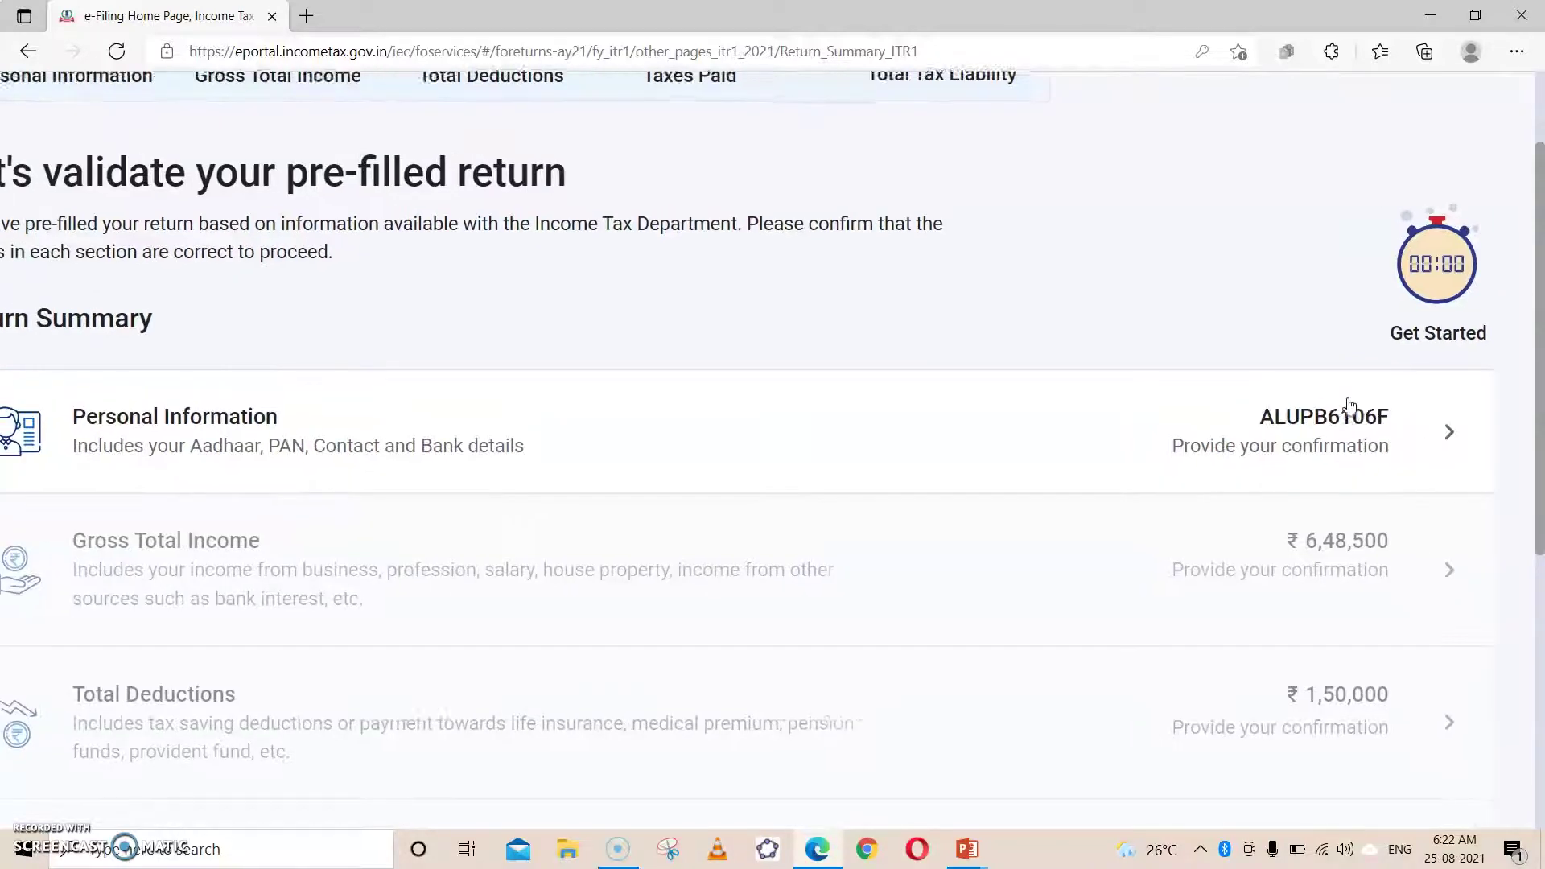
{"action": "left_click", "coordinate": [1445, 435]}
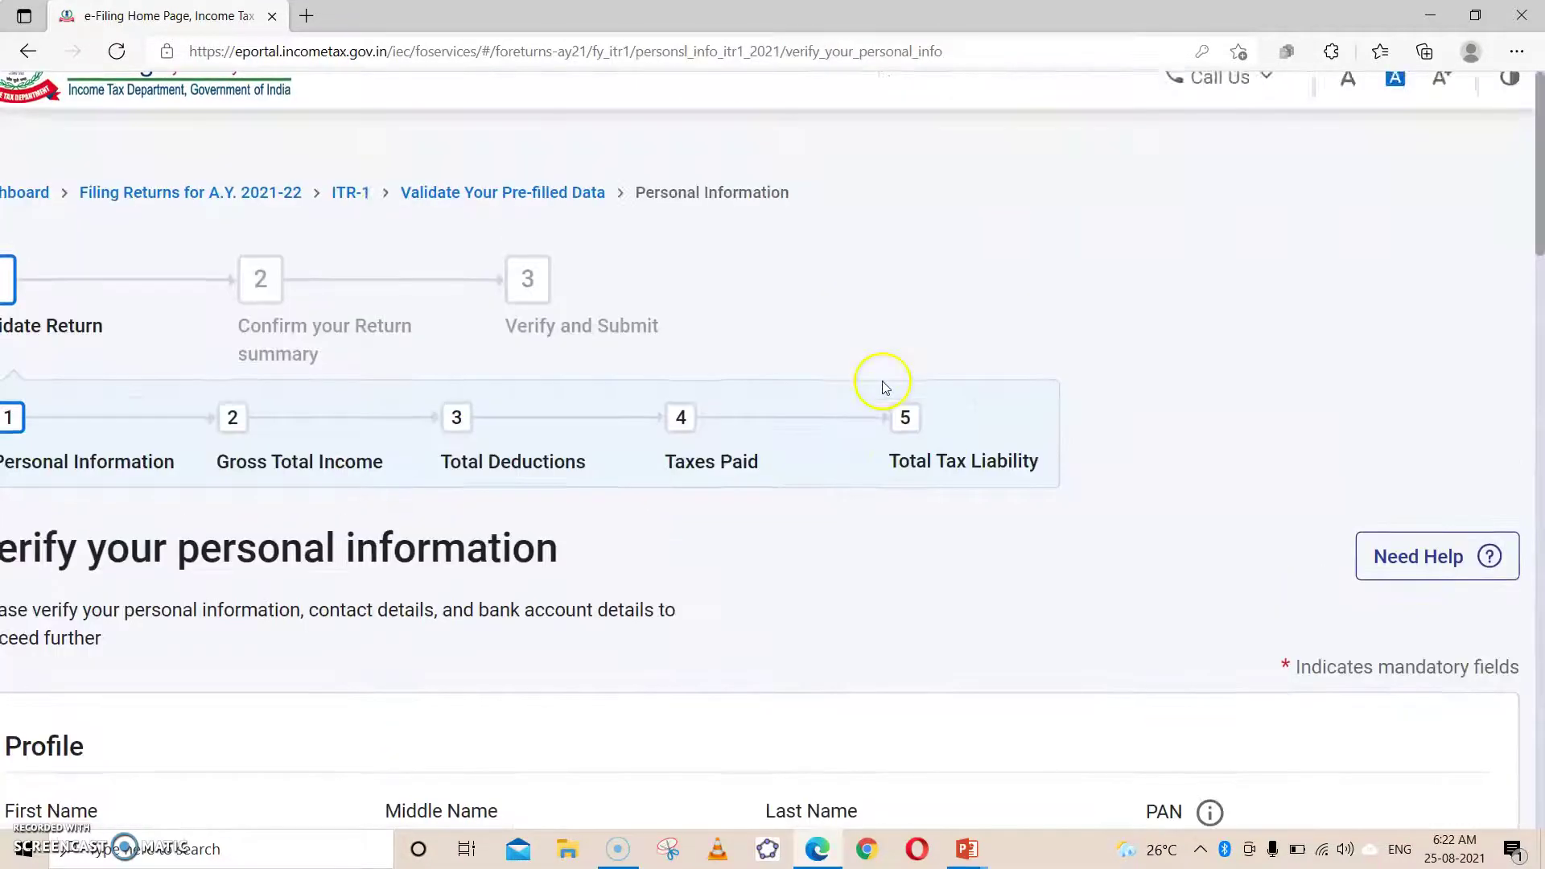
{"action": "left_click", "coordinate": [1516, 50]}
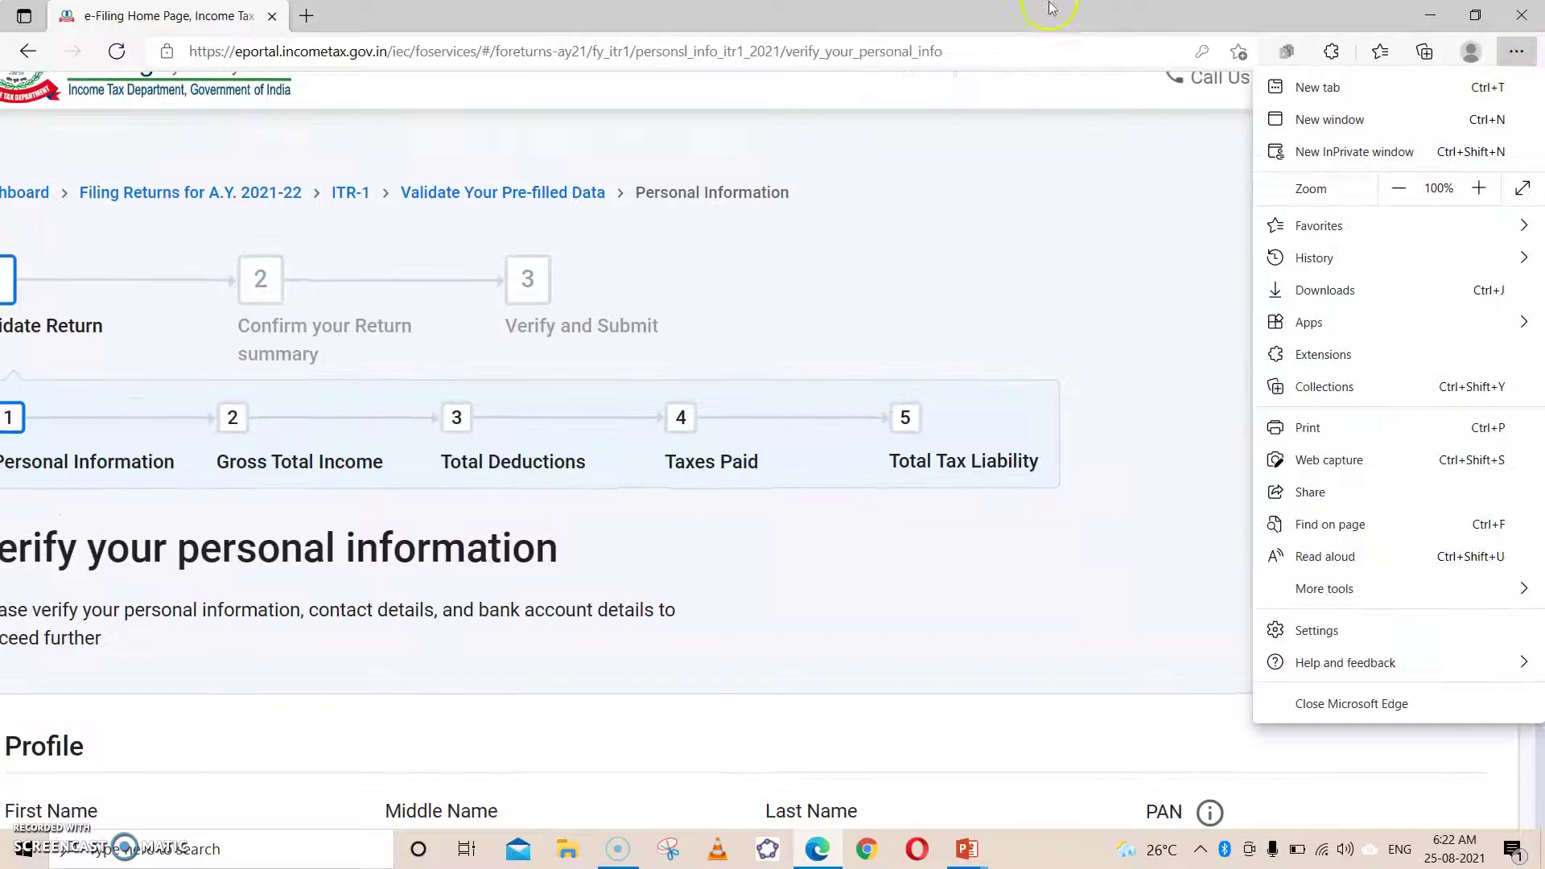
{"action": "left_click", "coordinate": [1025, 269]}
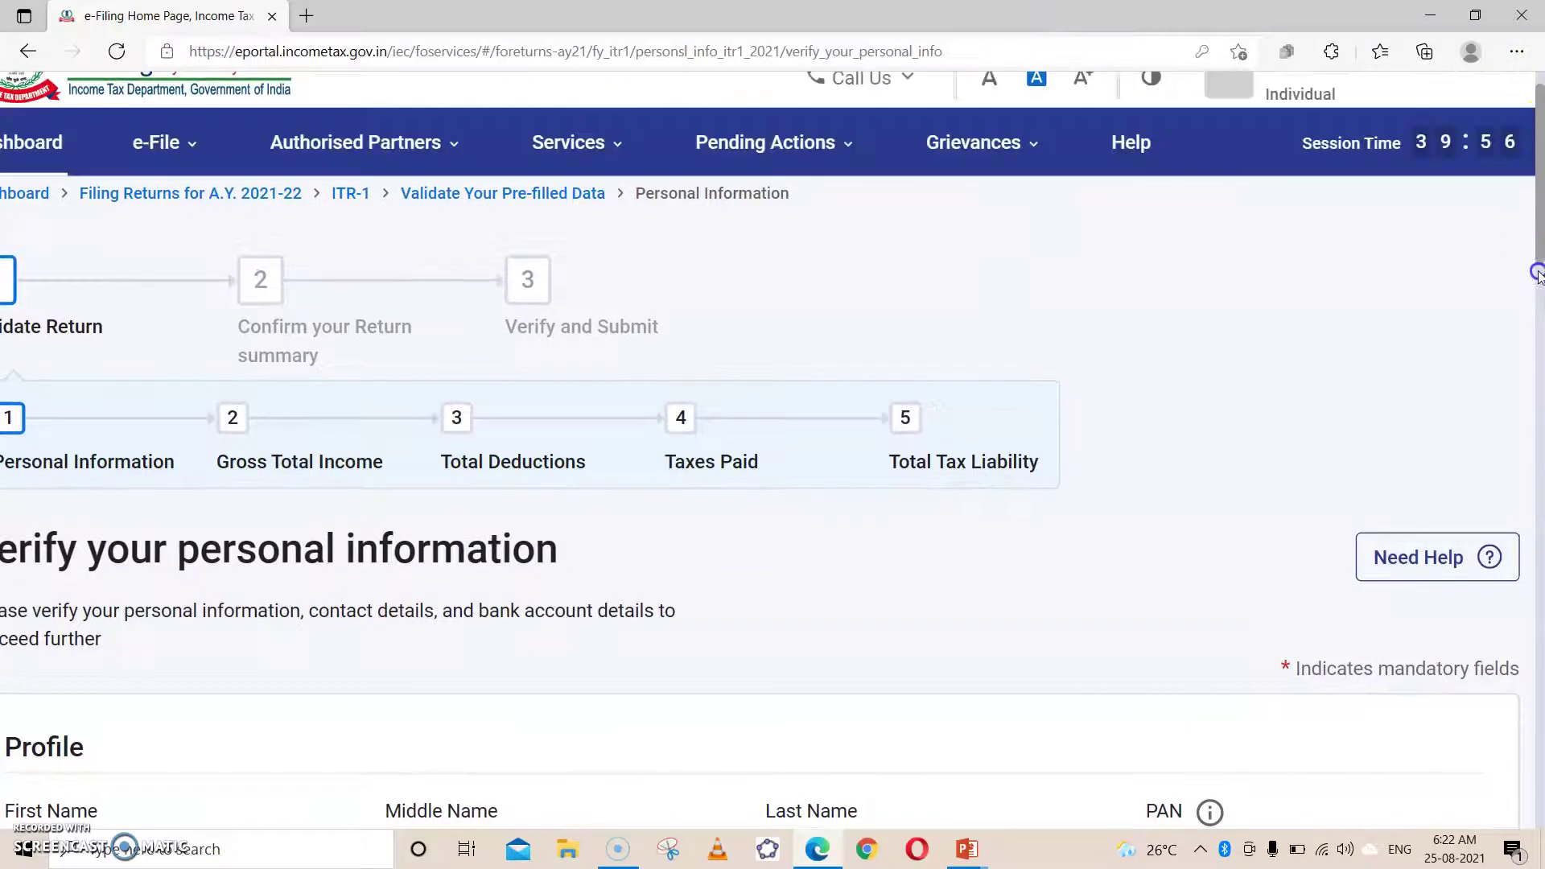
Step: Review the profile and contact details and choose State Government as the nature of employment
{"action": "scroll", "coordinate": [1537, 258], "scroll_direction": "down", "scroll_amount": 5}
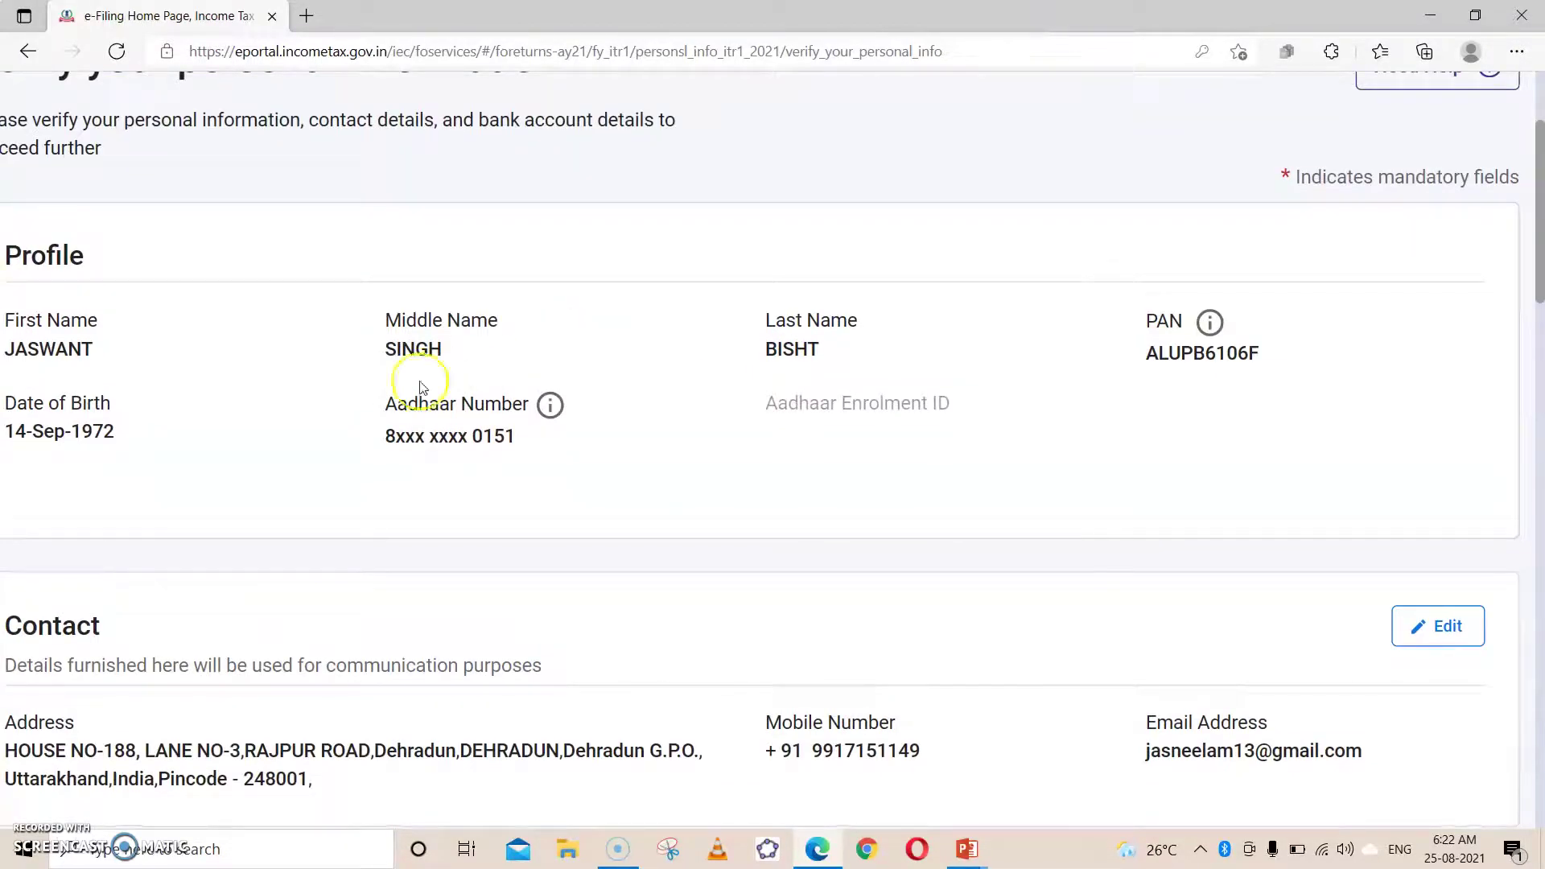
{"action": "scroll", "coordinate": [1224, 362], "scroll_direction": "down", "scroll_amount": 2}
{"action": "scroll", "coordinate": [607, 445], "scroll_direction": "down", "scroll_amount": 3}
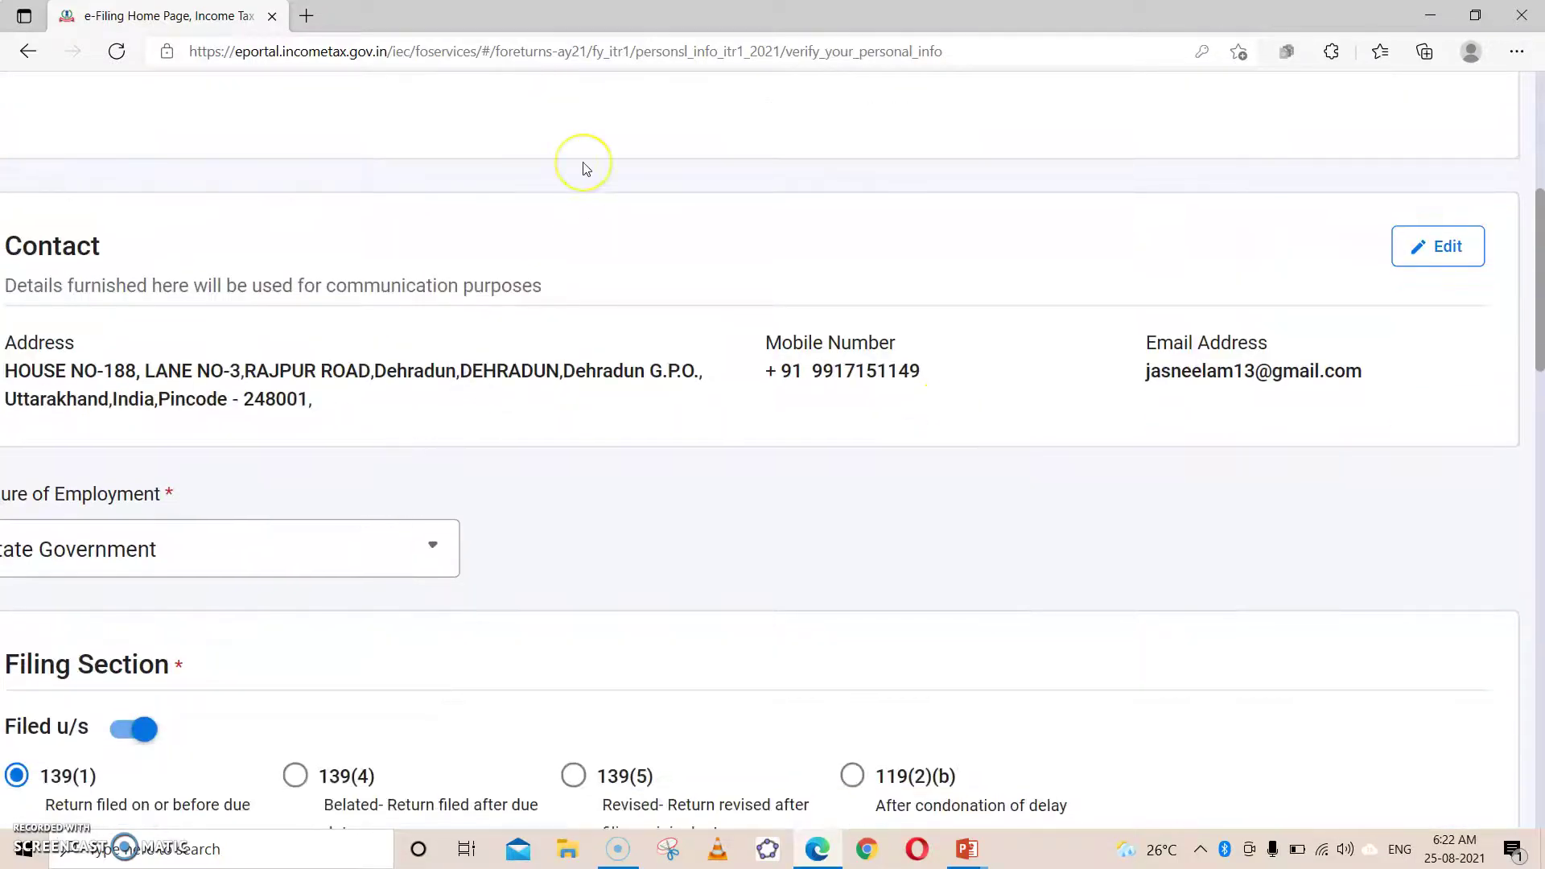
{"action": "scroll", "coordinate": [586, 169], "scroll_direction": "down", "scroll_amount": 1}
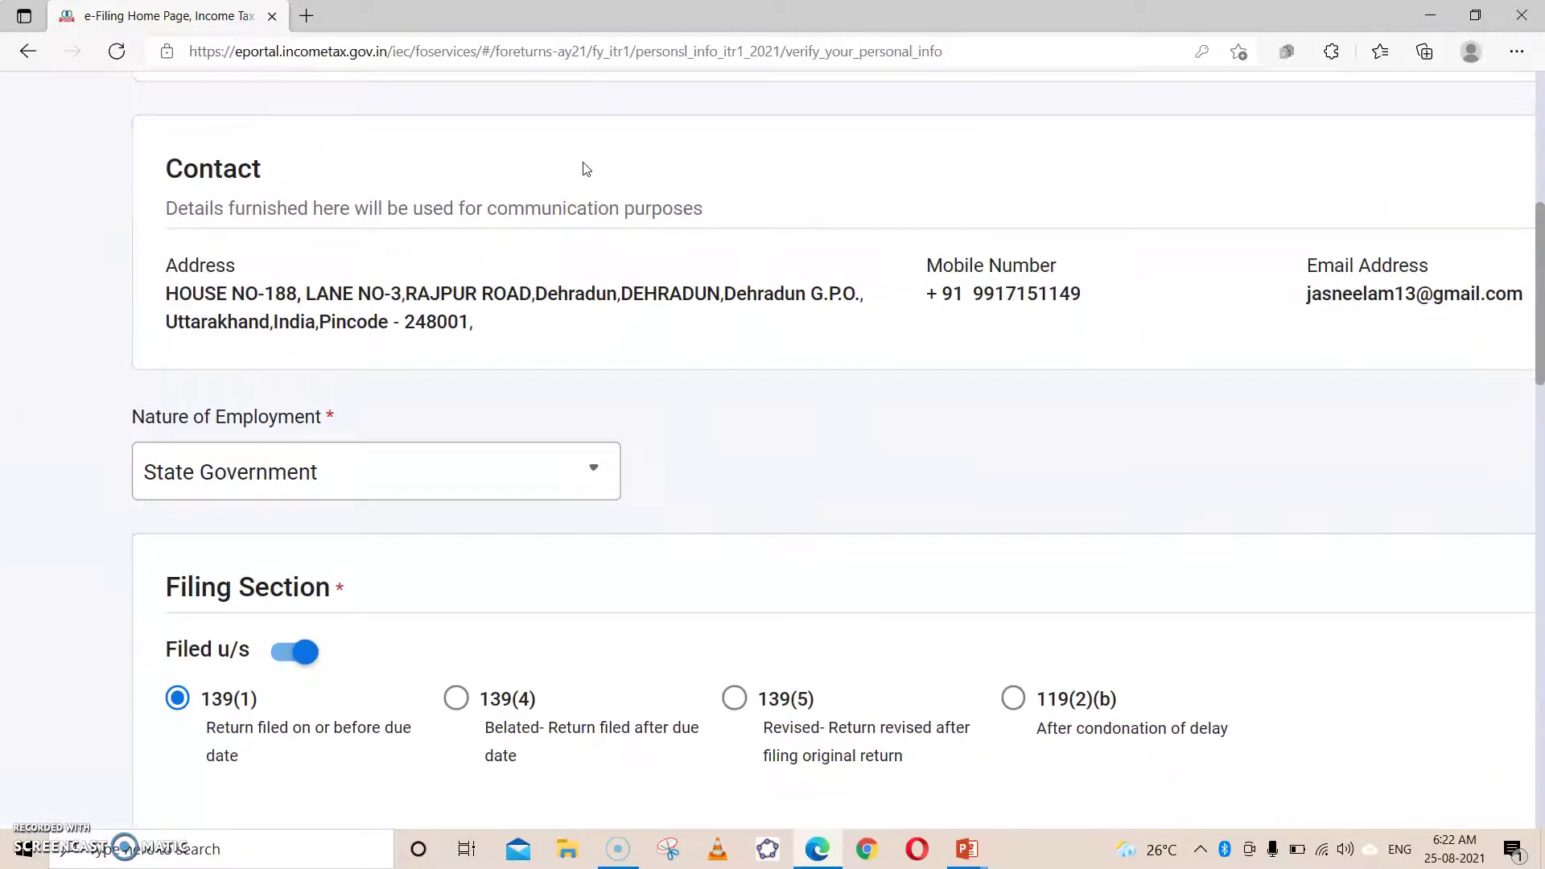
{"action": "left_click", "coordinate": [359, 463]}
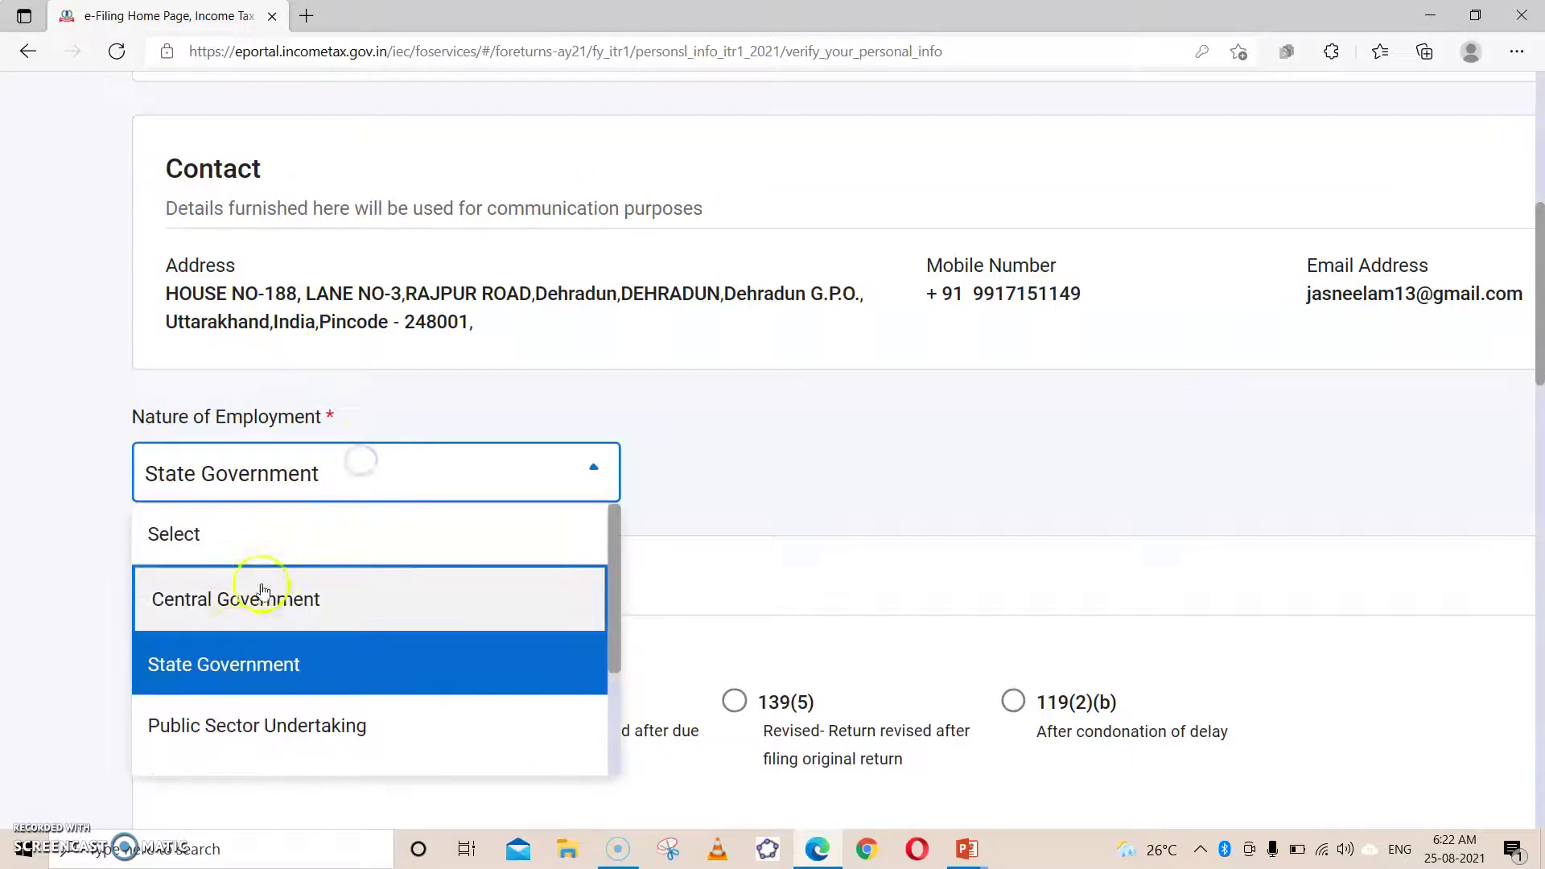
{"action": "left_click", "coordinate": [239, 644]}
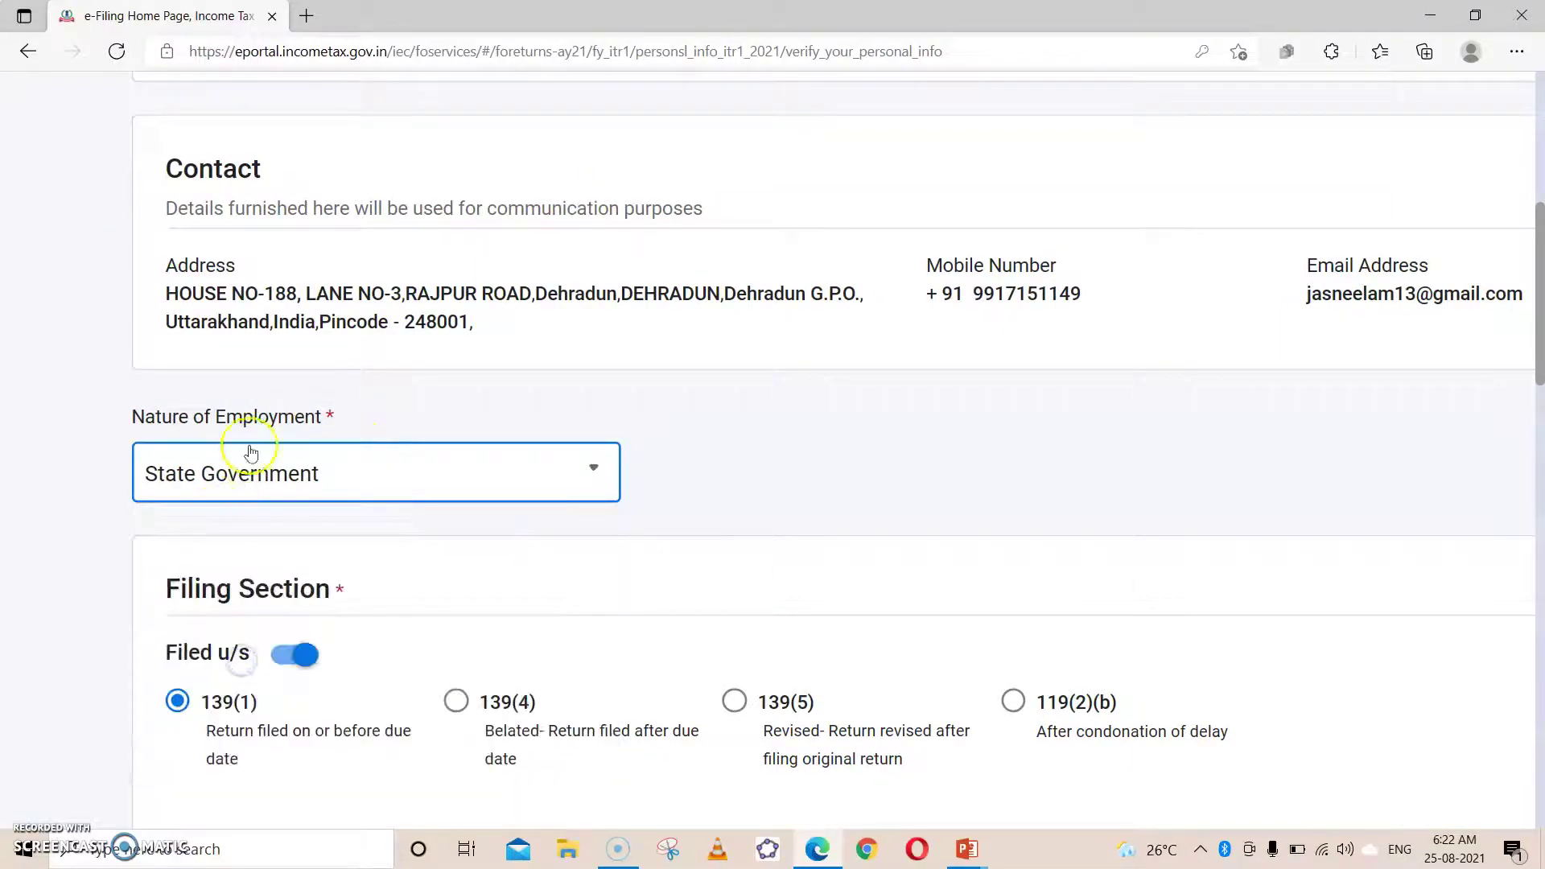
Step: Check that the return is filed under section 139(1) and answer No to opting for the new tax regime u/s 115BAC
{"action": "scroll", "coordinate": [452, 415], "scroll_direction": "down", "scroll_amount": 3}
{"action": "scroll", "coordinate": [451, 416], "scroll_direction": "down", "scroll_amount": 1}
{"action": "left_click", "coordinate": [345, 410]}
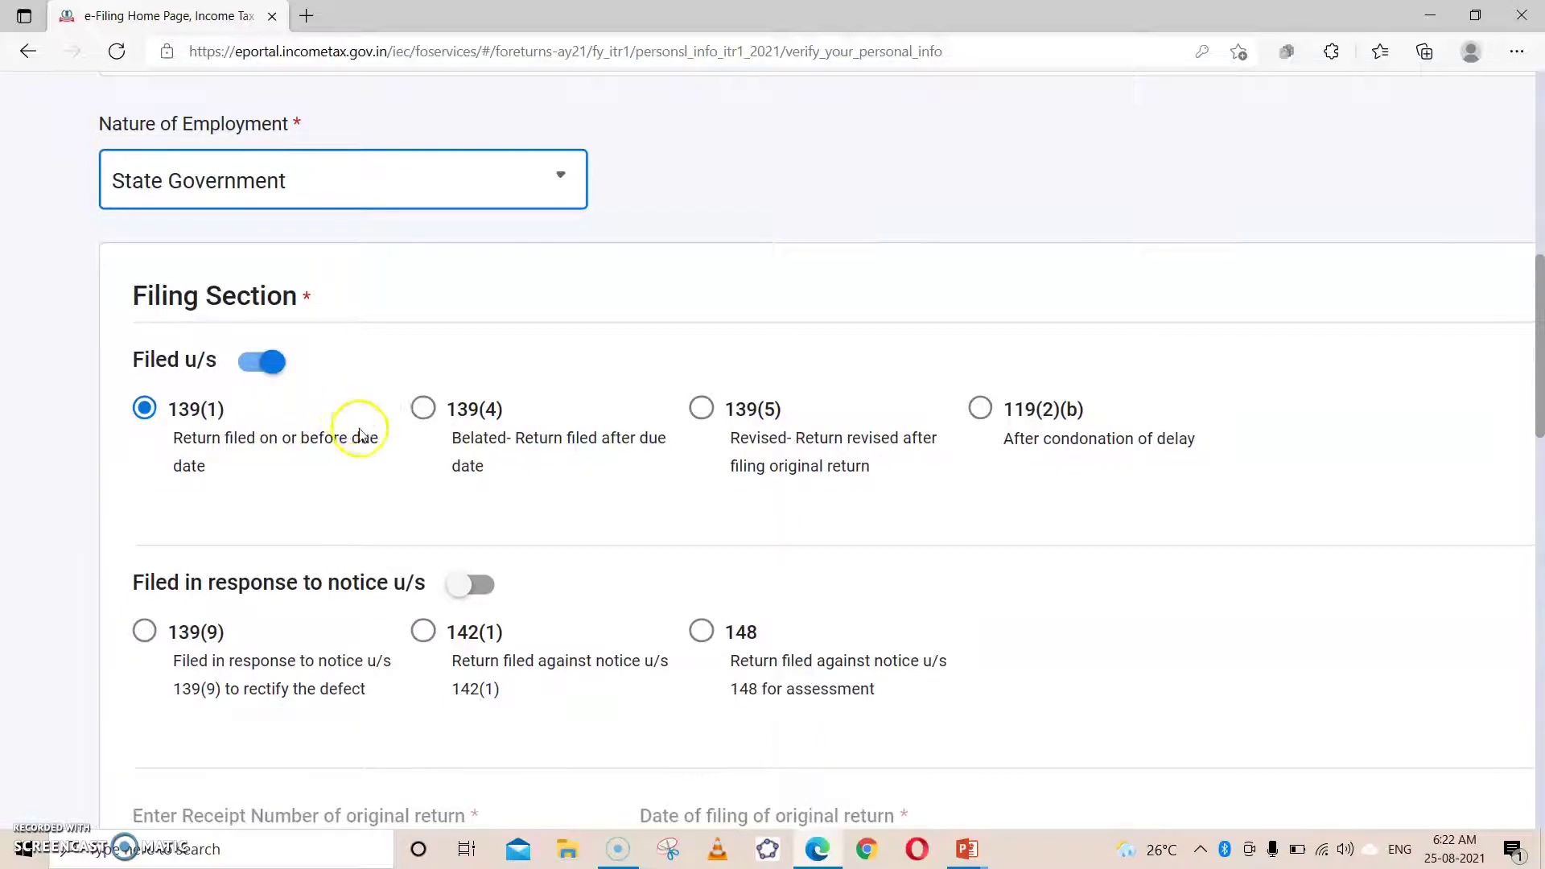
{"action": "scroll", "coordinate": [386, 388], "scroll_direction": "down", "scroll_amount": 2}
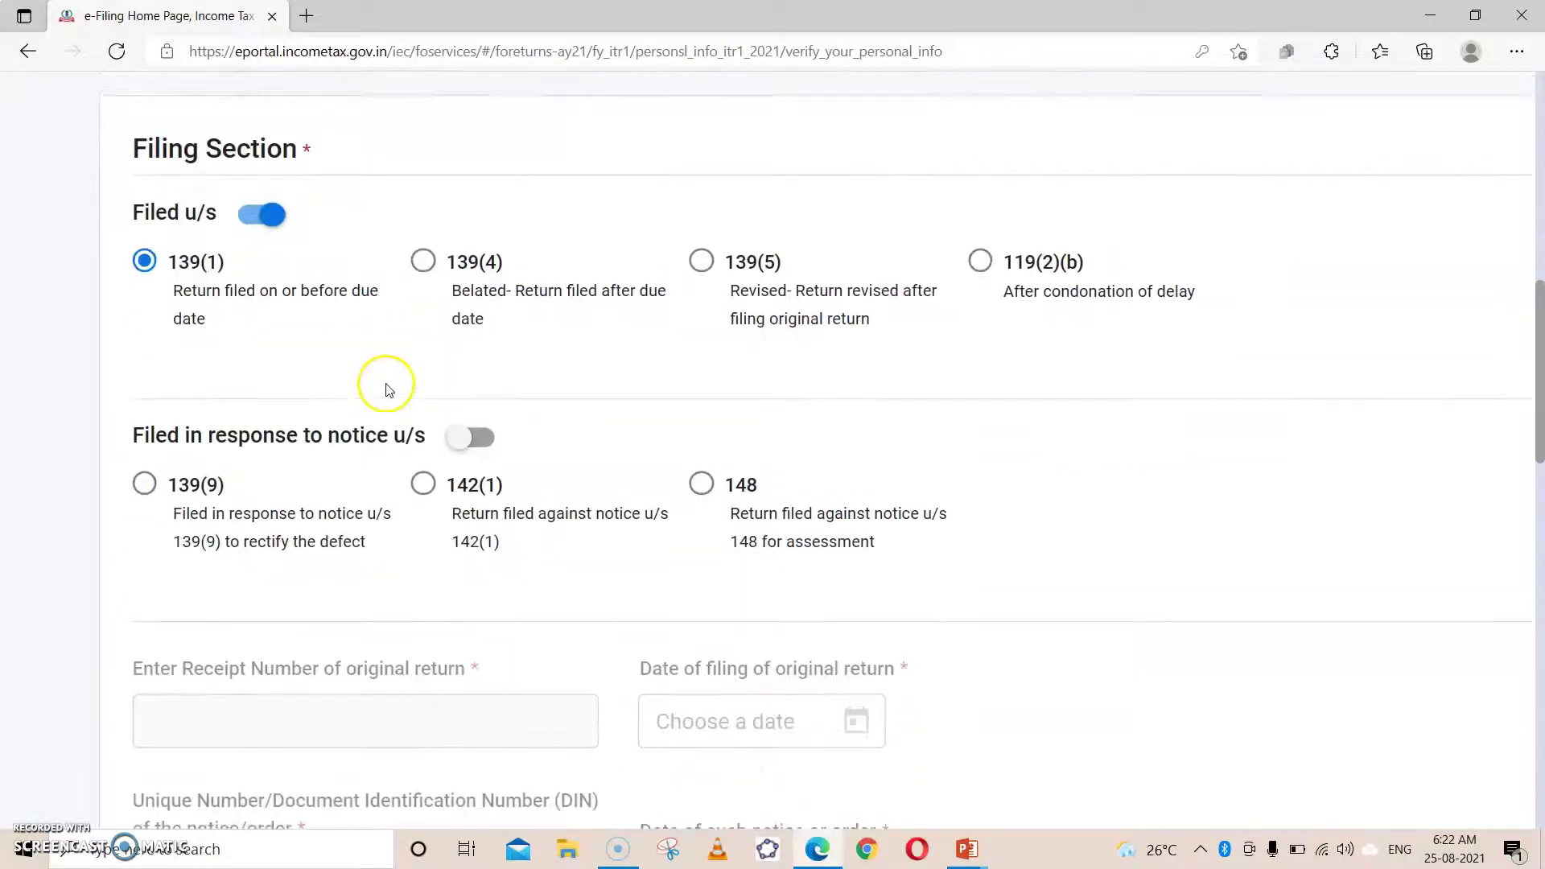
{"action": "scroll", "coordinate": [338, 338], "scroll_direction": "up", "scroll_amount": 1}
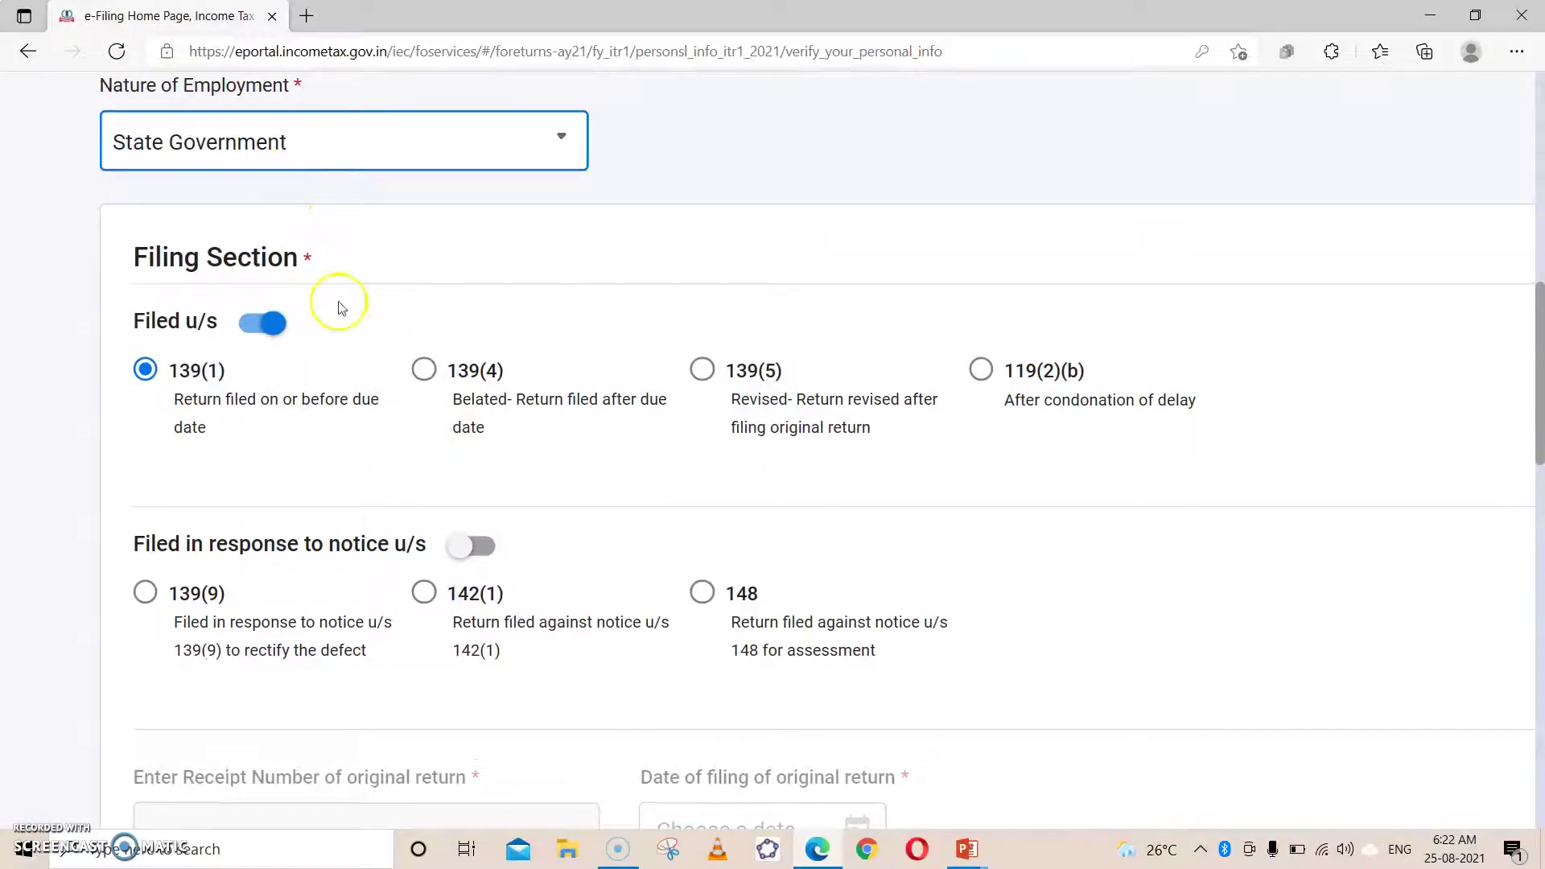
{"action": "scroll", "coordinate": [507, 414], "scroll_direction": "down", "scroll_amount": 1}
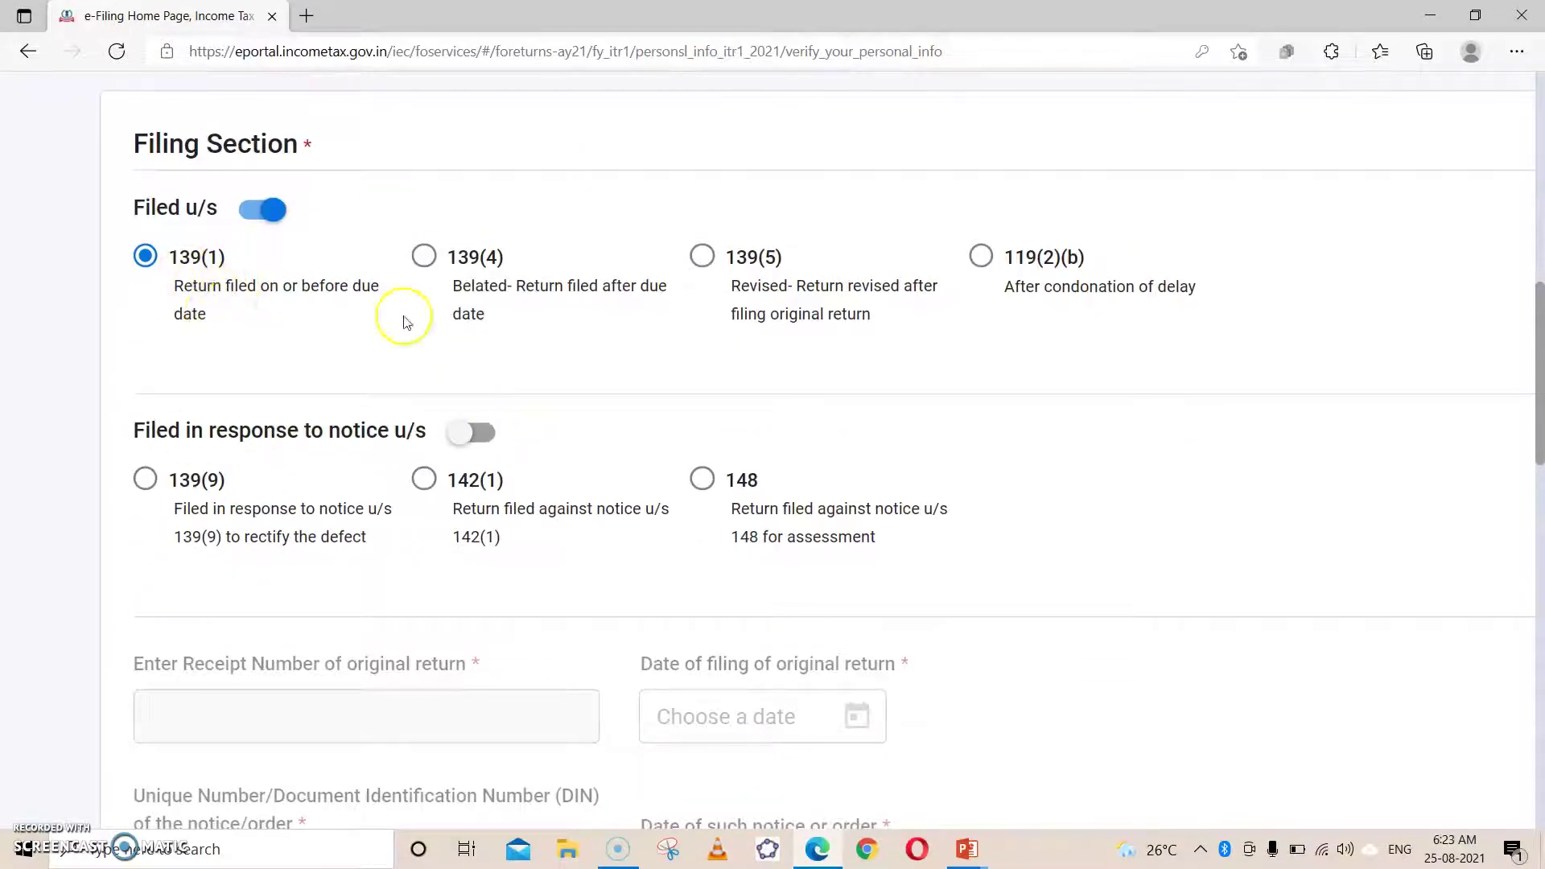
{"action": "scroll", "coordinate": [406, 322], "scroll_direction": "down", "scroll_amount": 4}
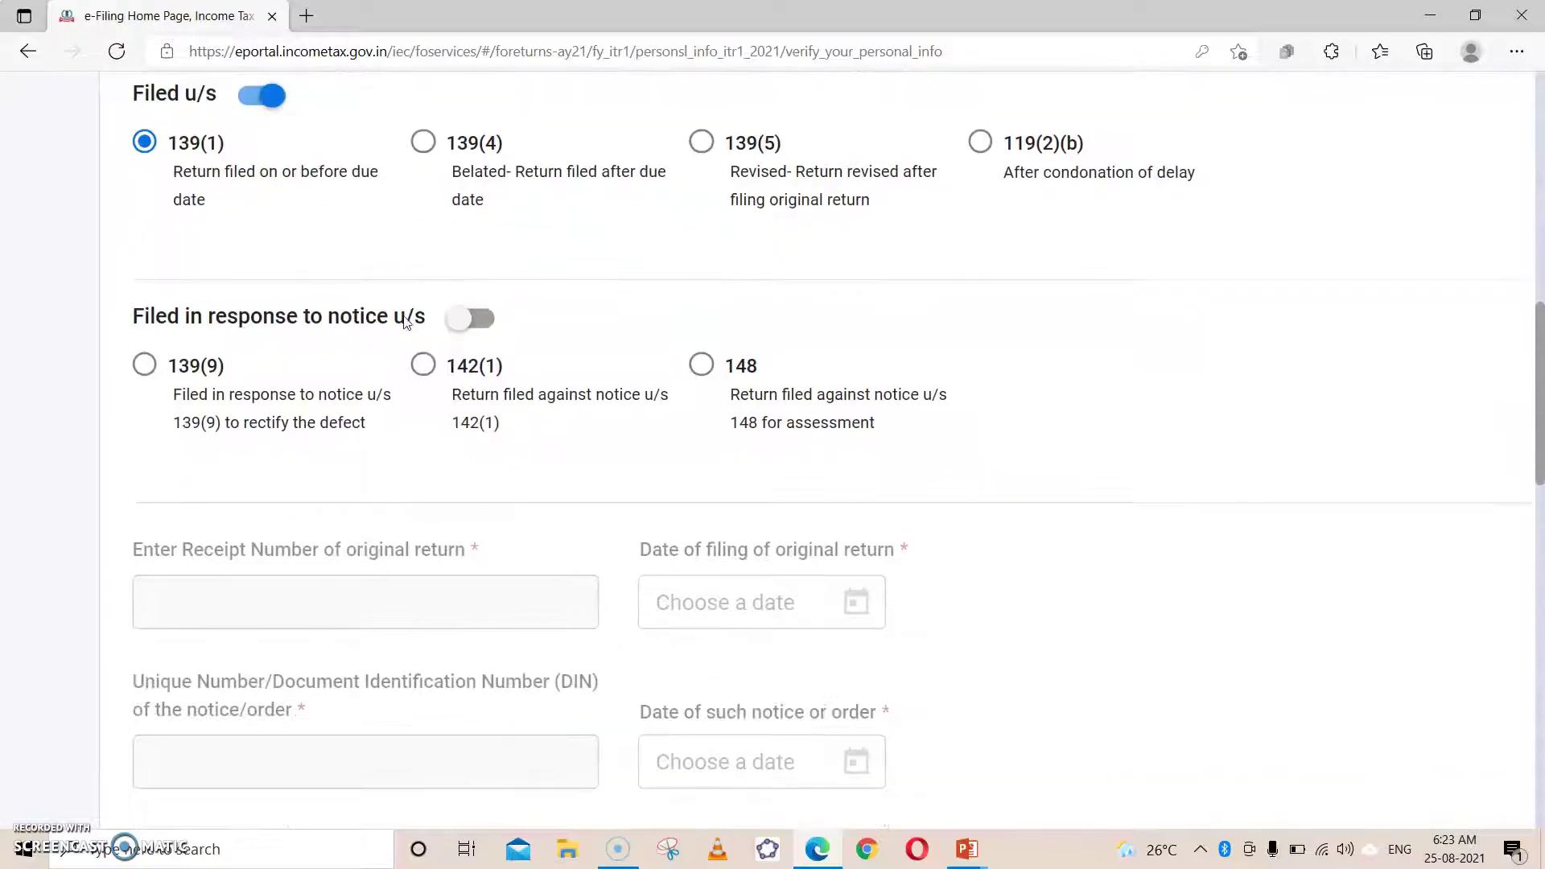
{"action": "scroll", "coordinate": [538, 369], "scroll_direction": "down", "scroll_amount": 4}
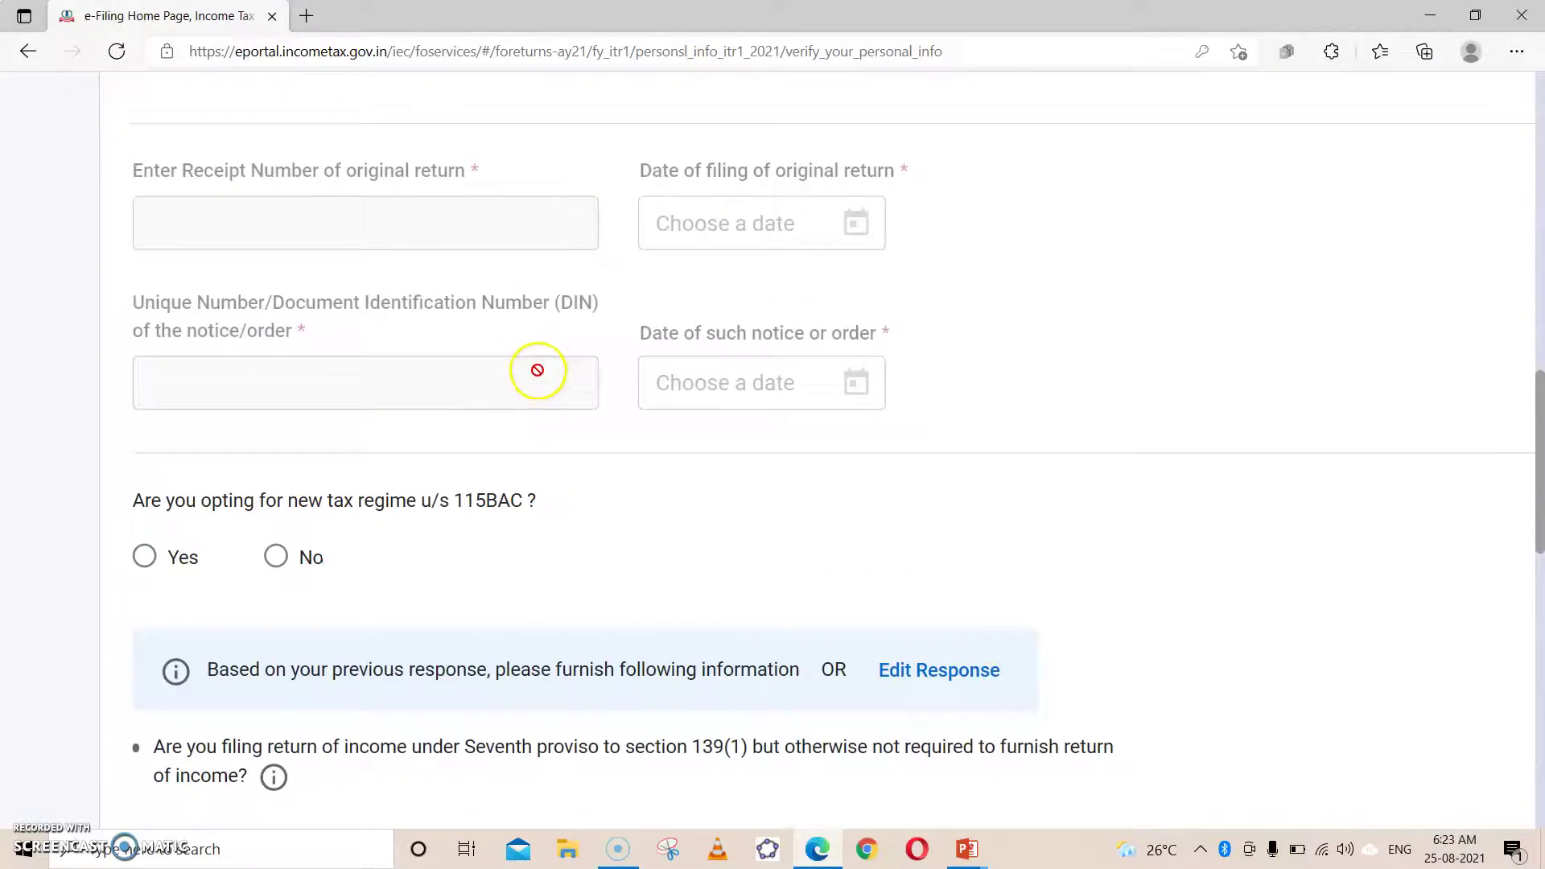
{"action": "scroll", "coordinate": [539, 378], "scroll_direction": "up", "scroll_amount": 1}
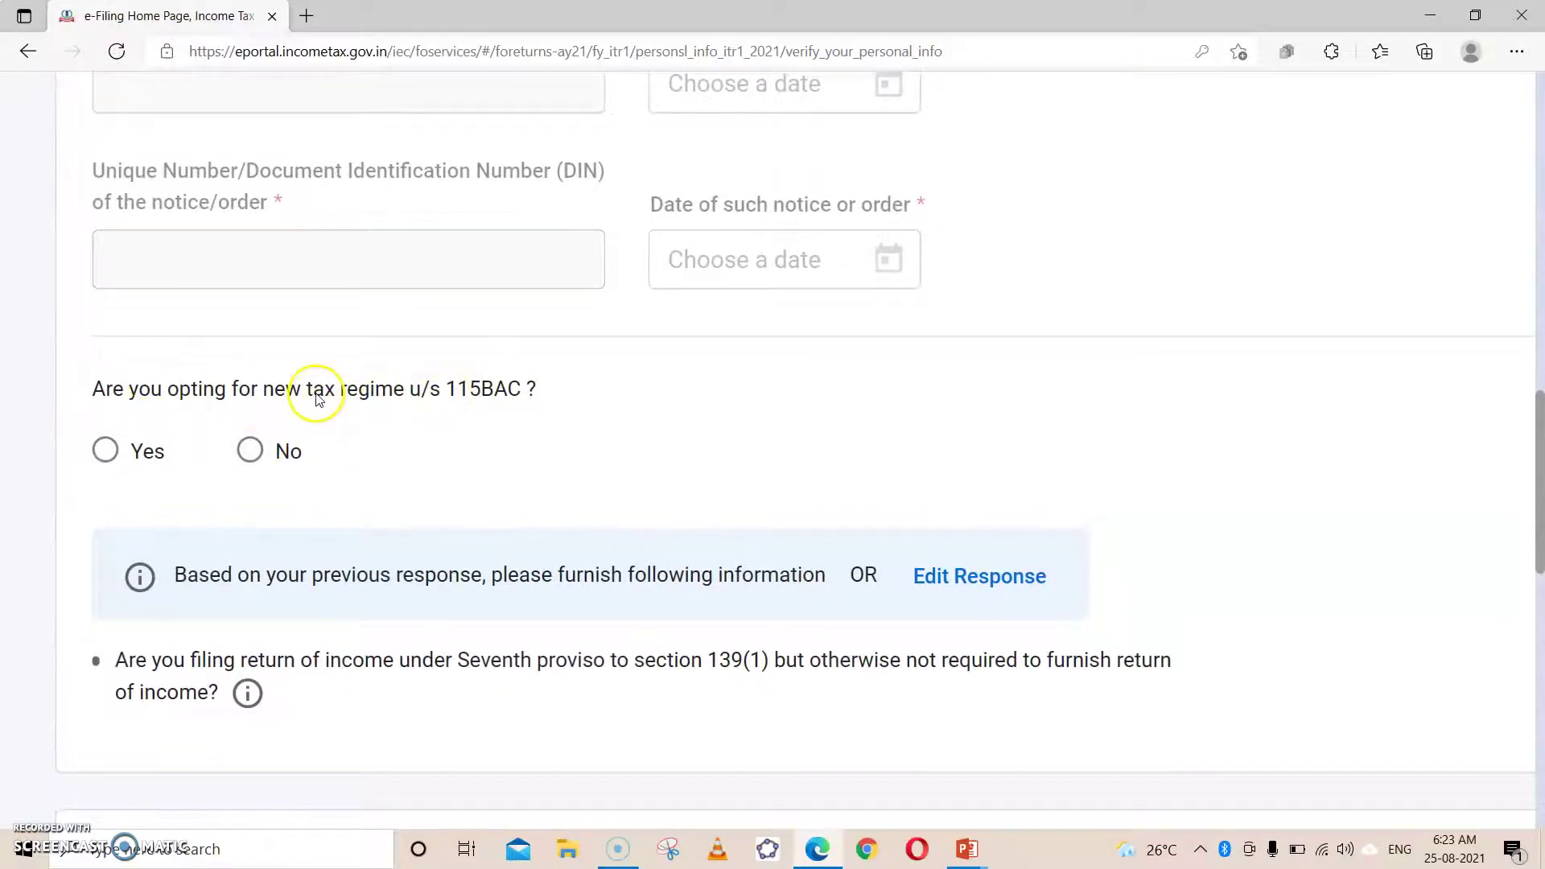
{"action": "left_click", "coordinate": [253, 457]}
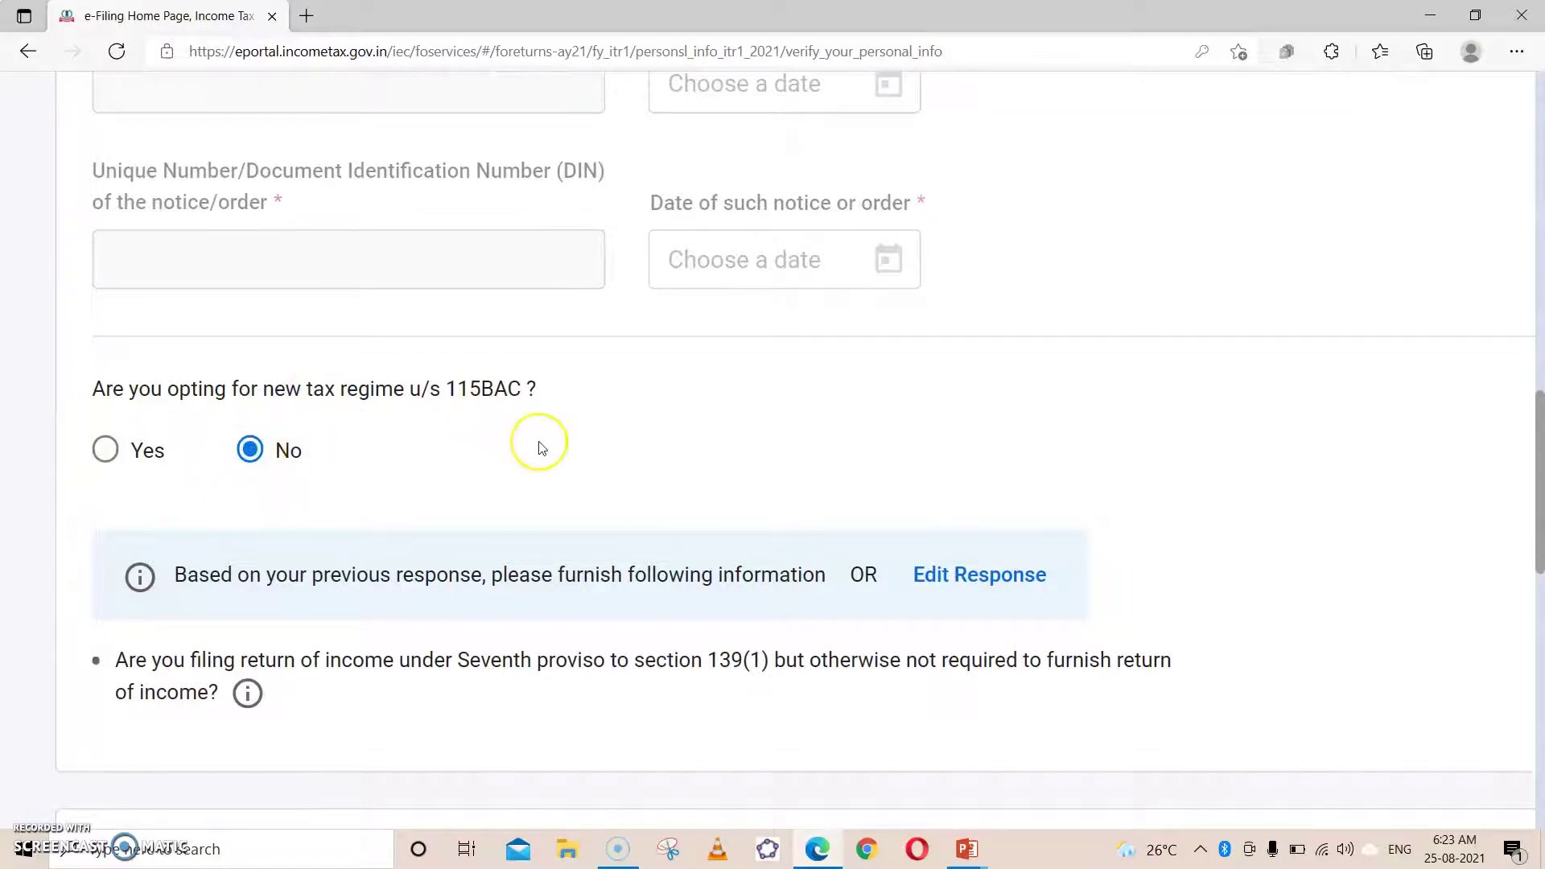
Step: Review the bank accounts selected for refund and confirm the personal information section
{"action": "scroll", "coordinate": [541, 448], "scroll_direction": "down", "scroll_amount": 4}
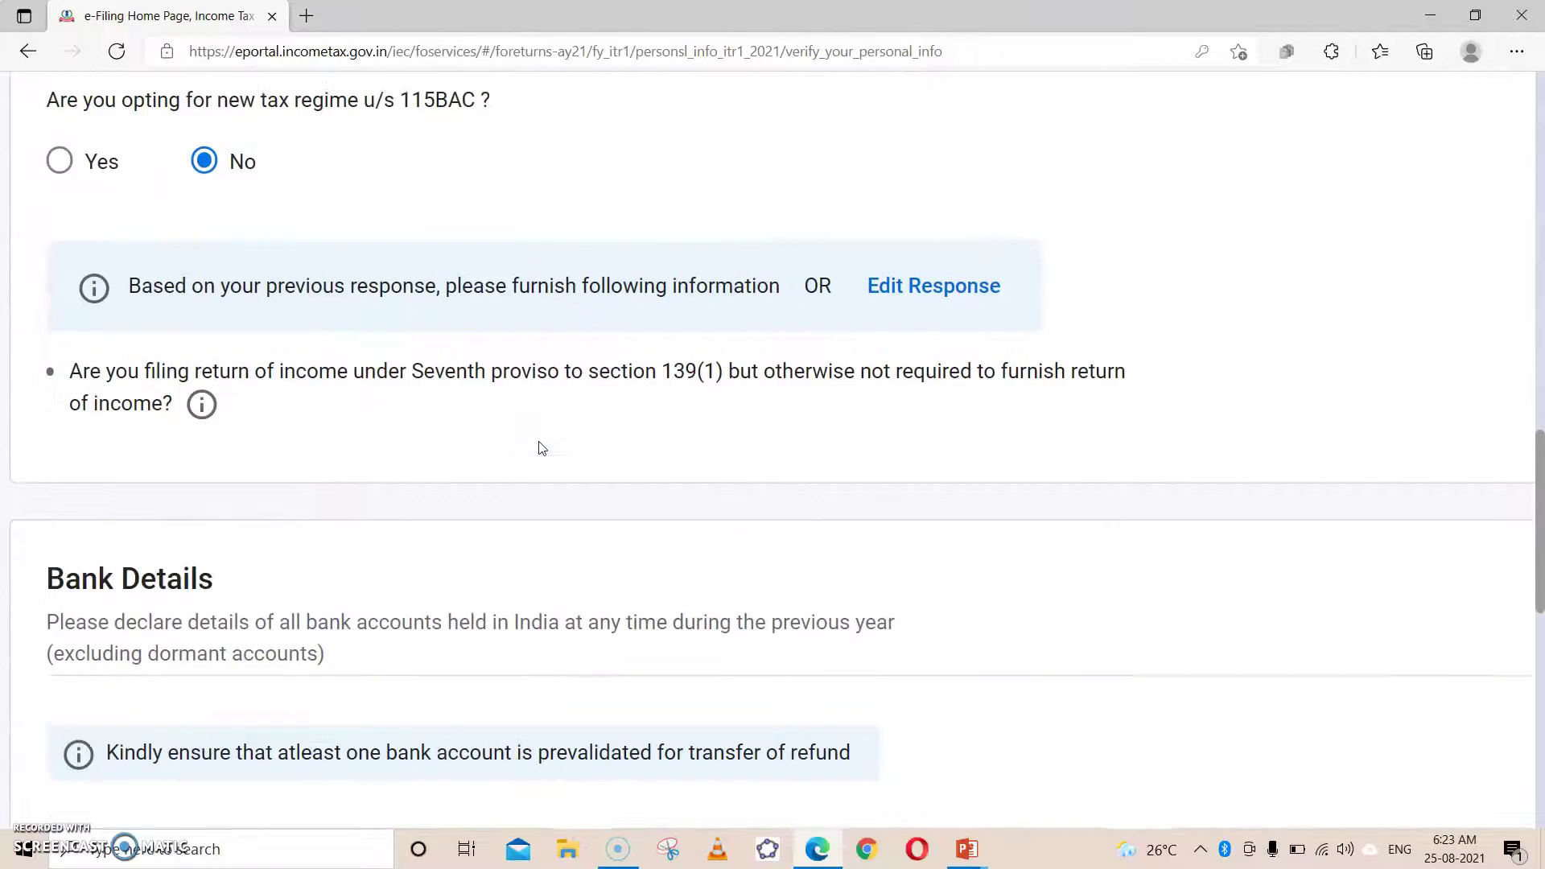
{"action": "scroll", "coordinate": [540, 449], "scroll_direction": "down", "scroll_amount": 6}
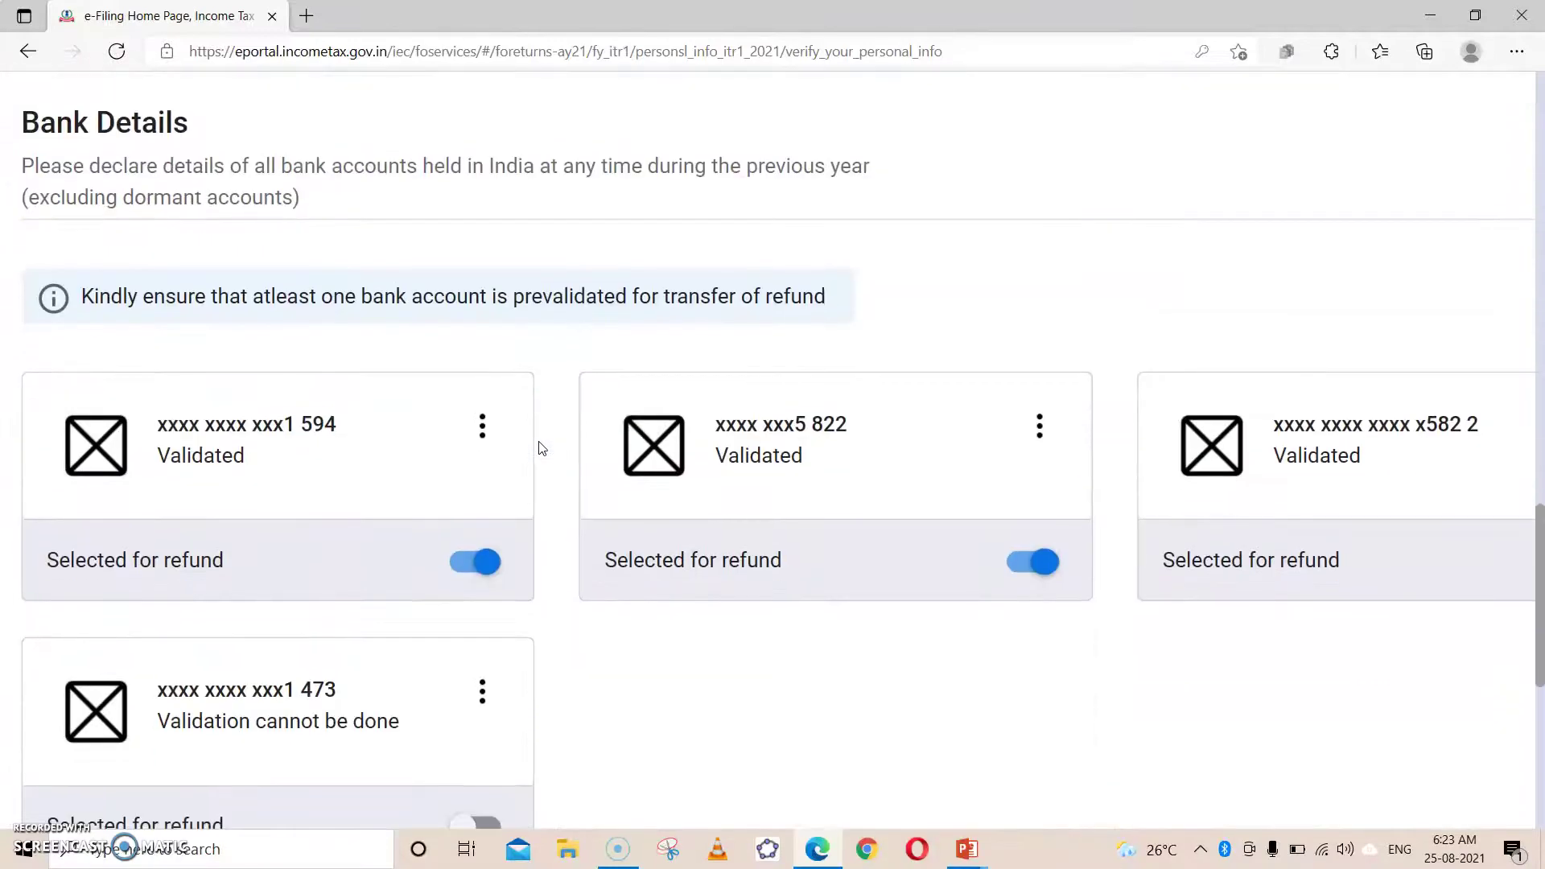
{"action": "scroll", "coordinate": [540, 449], "scroll_direction": "down", "scroll_amount": 2}
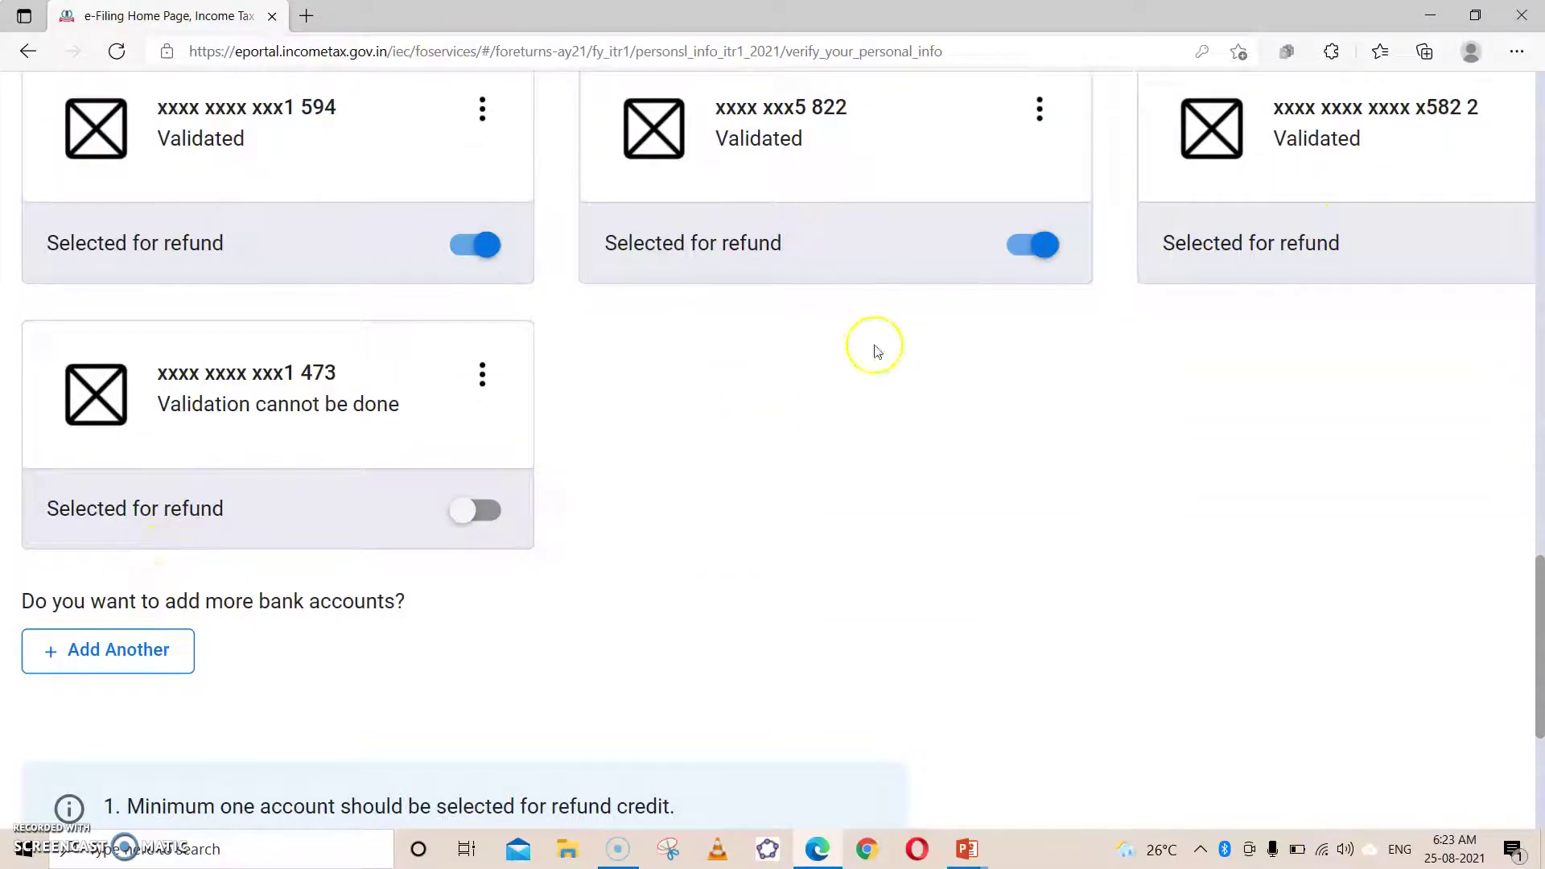
{"action": "scroll", "coordinate": [927, 359], "scroll_direction": "down", "scroll_amount": 5}
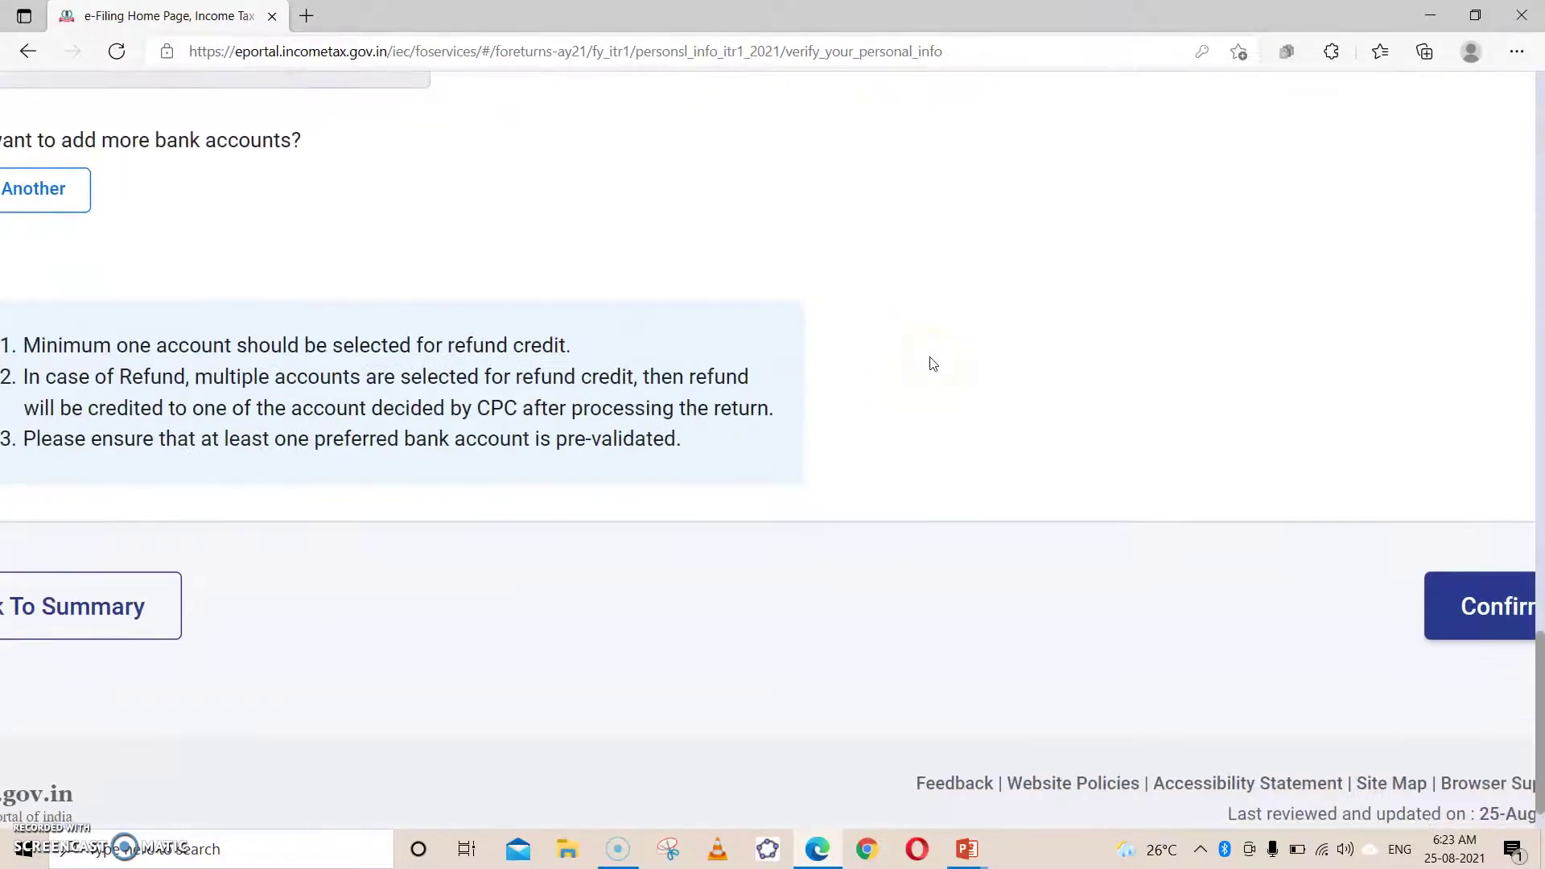
{"action": "scroll", "coordinate": [928, 359], "scroll_direction": "right", "scroll_amount": 2}
{"action": "left_click", "coordinate": [1340, 596]}
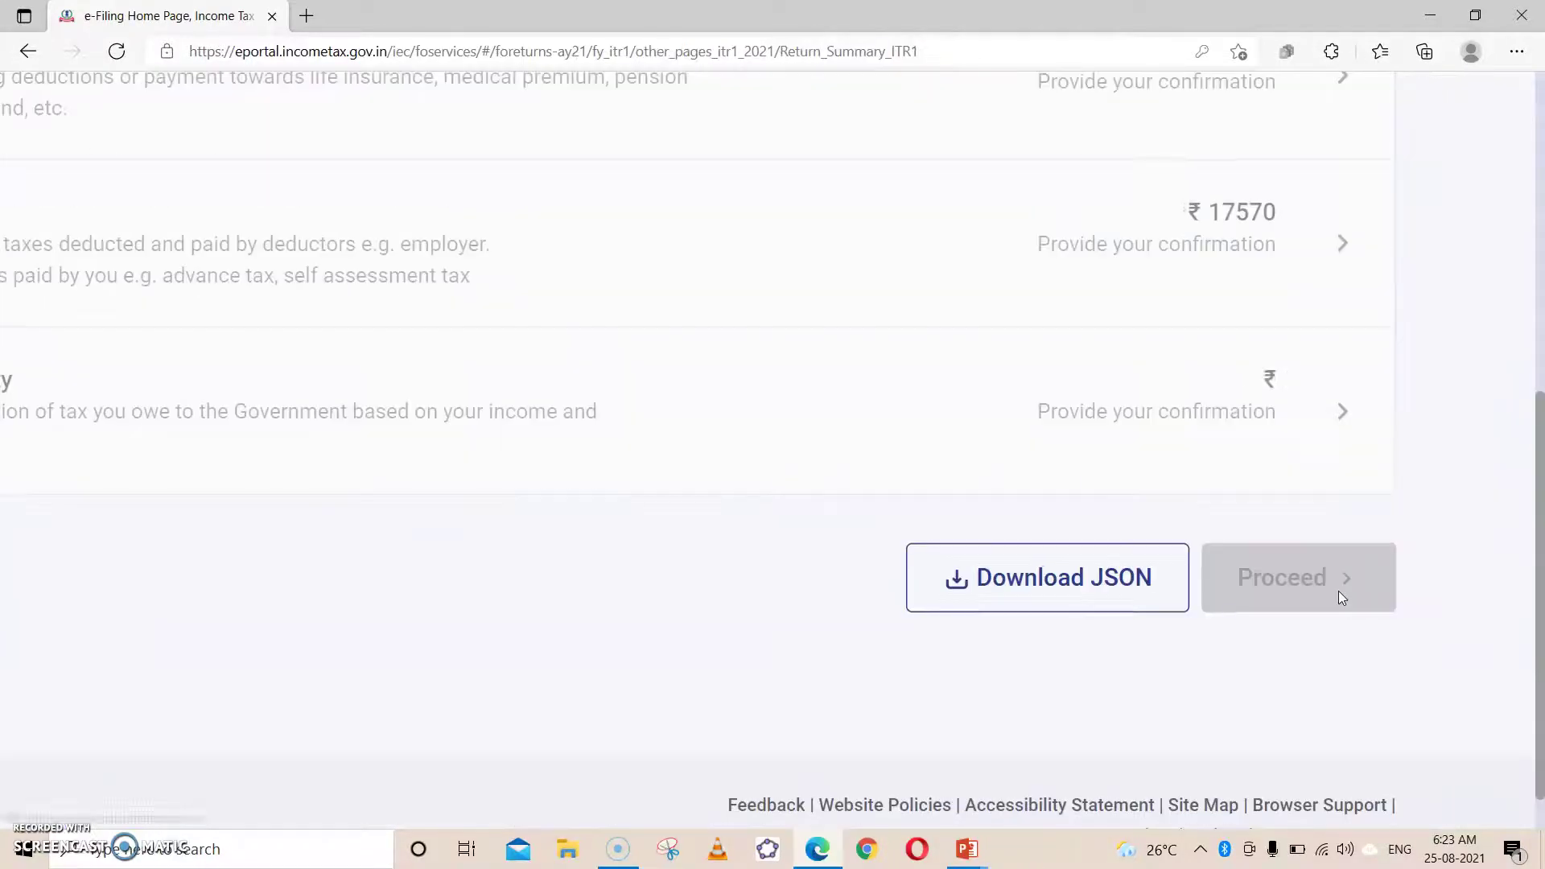
Step: Check the updated Return Summary and open its Gross Total Income section
{"action": "scroll", "coordinate": [1340, 597], "scroll_direction": "up", "scroll_amount": 8}
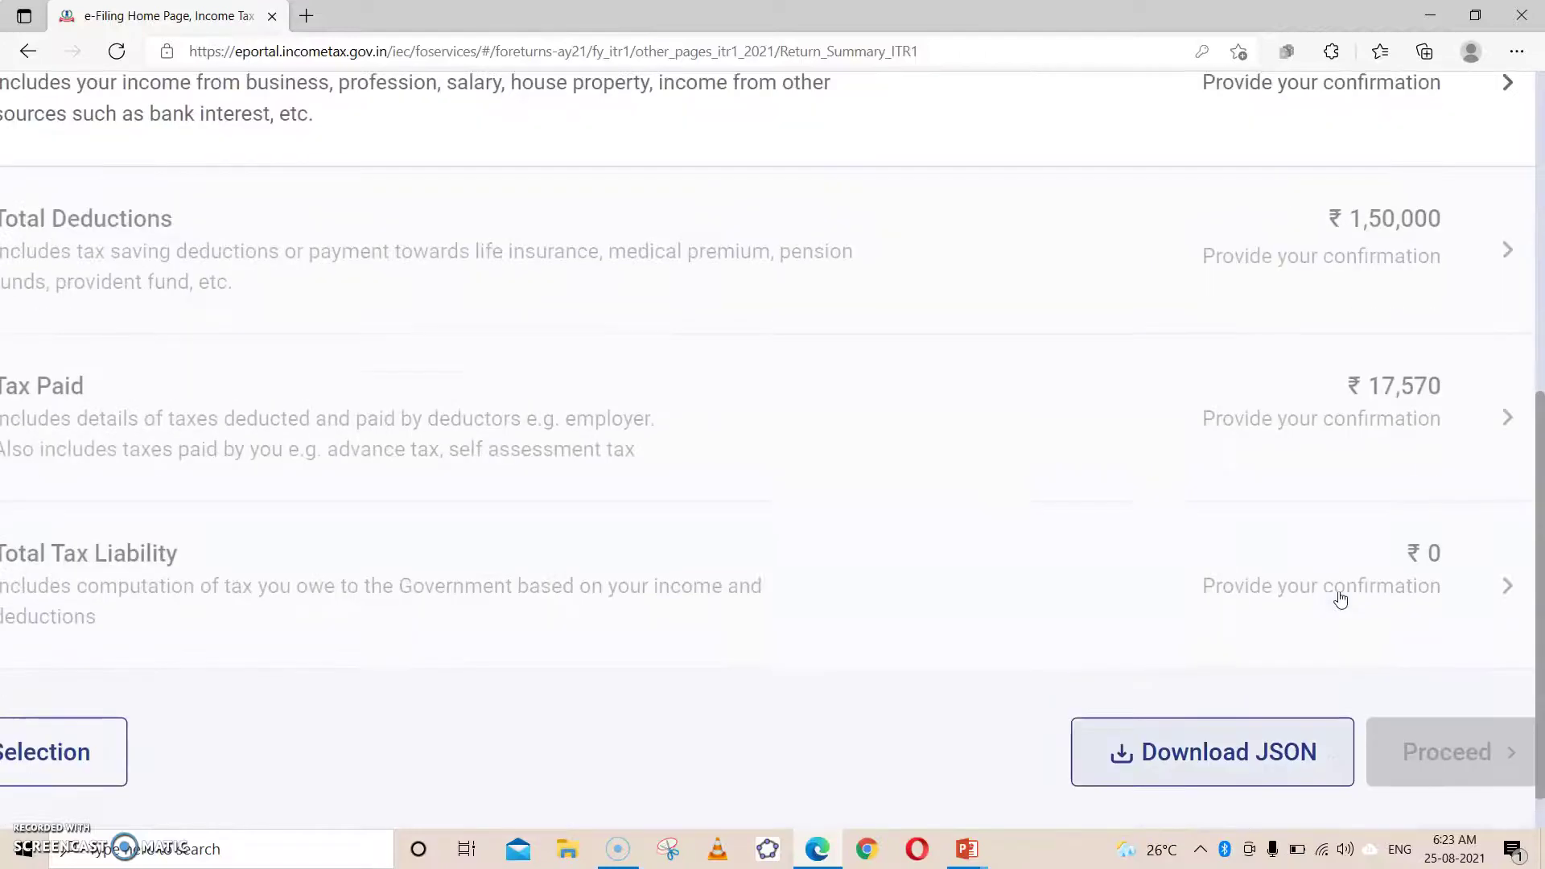
{"action": "scroll", "coordinate": [1340, 598], "scroll_direction": "left", "scroll_amount": 1}
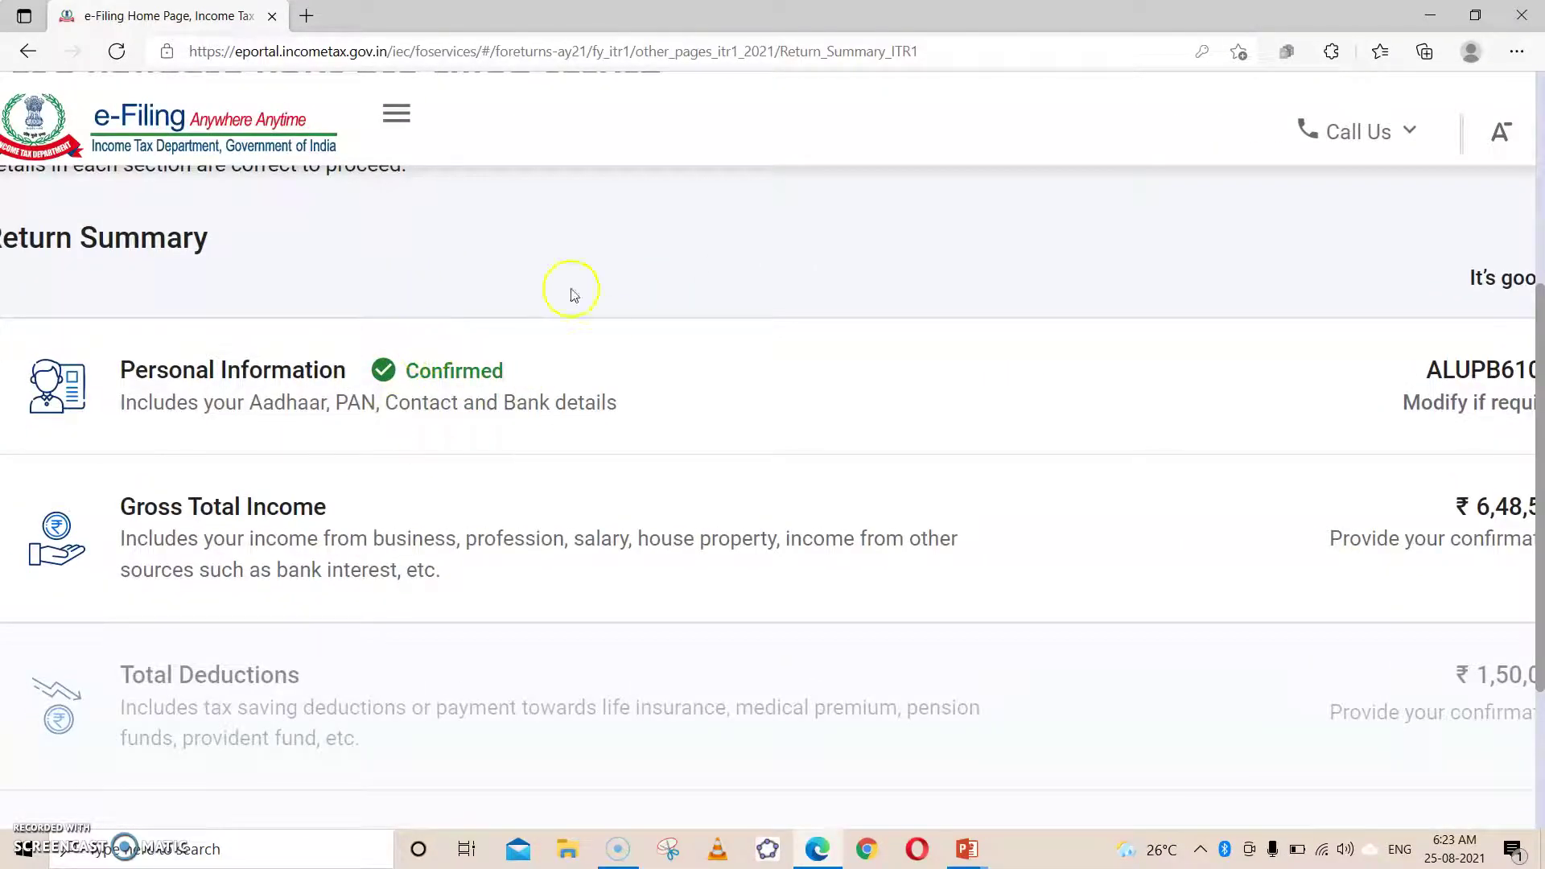
{"action": "scroll", "coordinate": [527, 445], "scroll_direction": "down", "scroll_amount": 2}
{"action": "scroll", "coordinate": [528, 445], "scroll_direction": "right", "scroll_amount": 2}
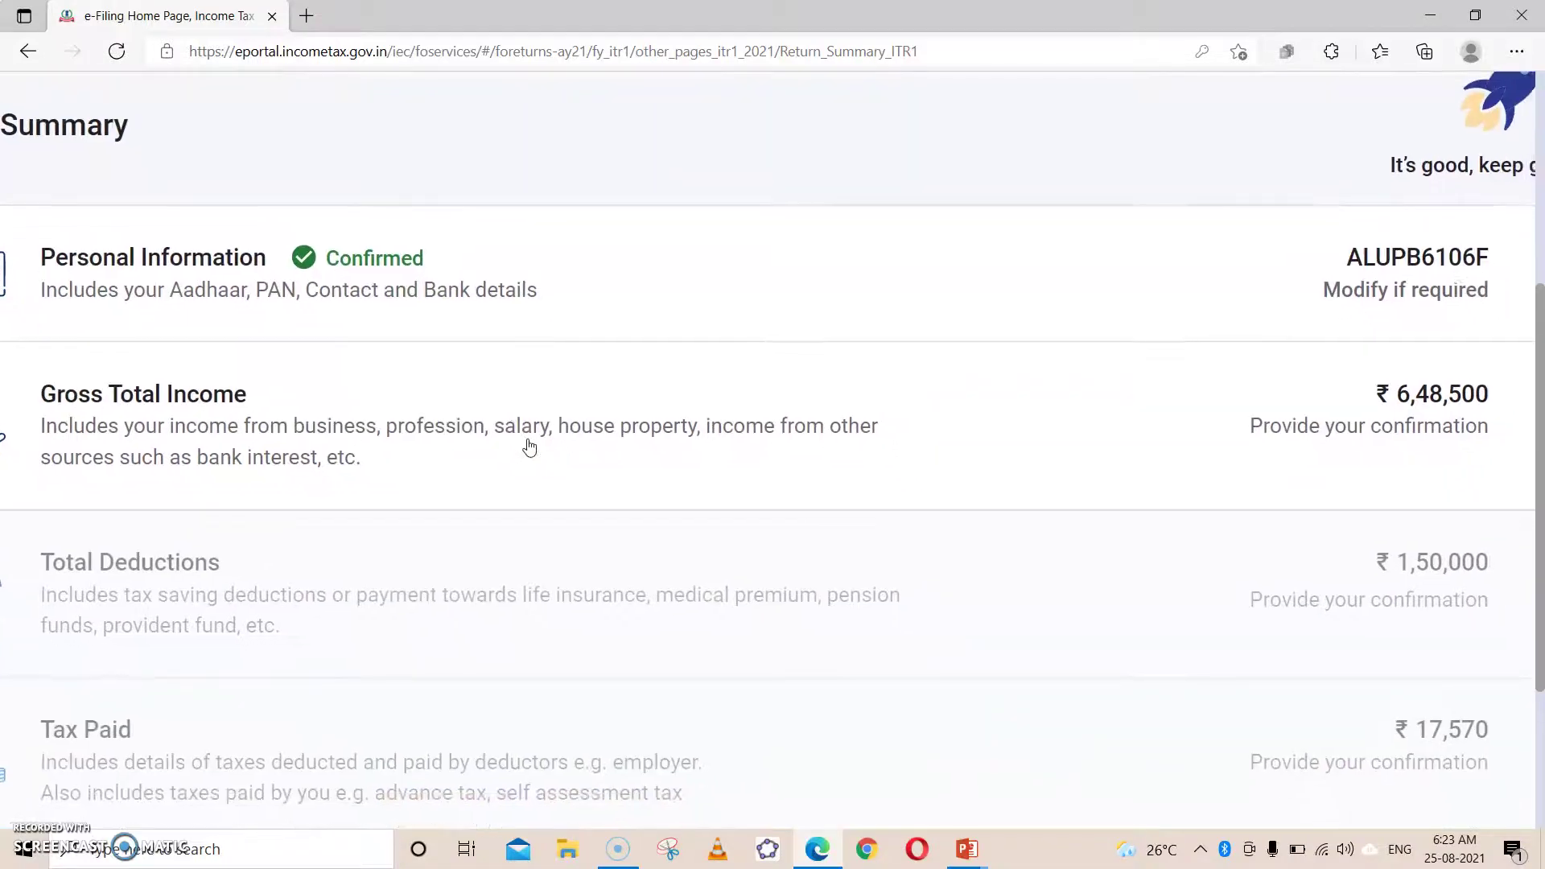
{"action": "left_click", "coordinate": [1432, 379]}
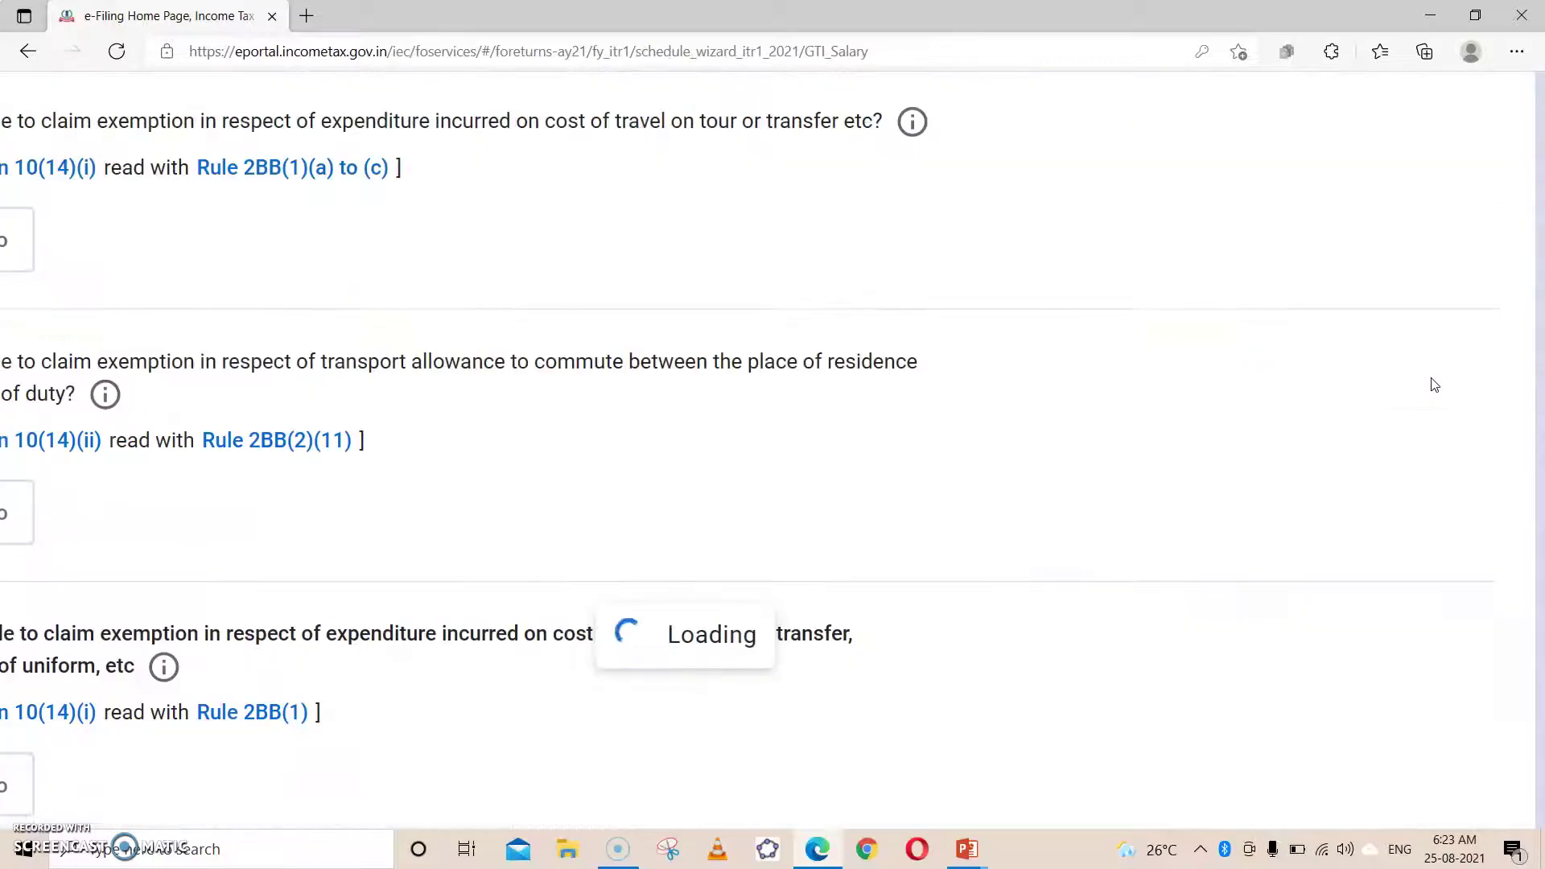
Step: Answer No to the salary exemption questions on uniform, special compensatory, house rent, leave travel and other exemptions, and continue to the income source details
{"action": "scroll", "coordinate": [1247, 402], "scroll_direction": "left", "scroll_amount": 3}
{"action": "scroll", "coordinate": [1246, 403], "scroll_direction": "down", "scroll_amount": 8}
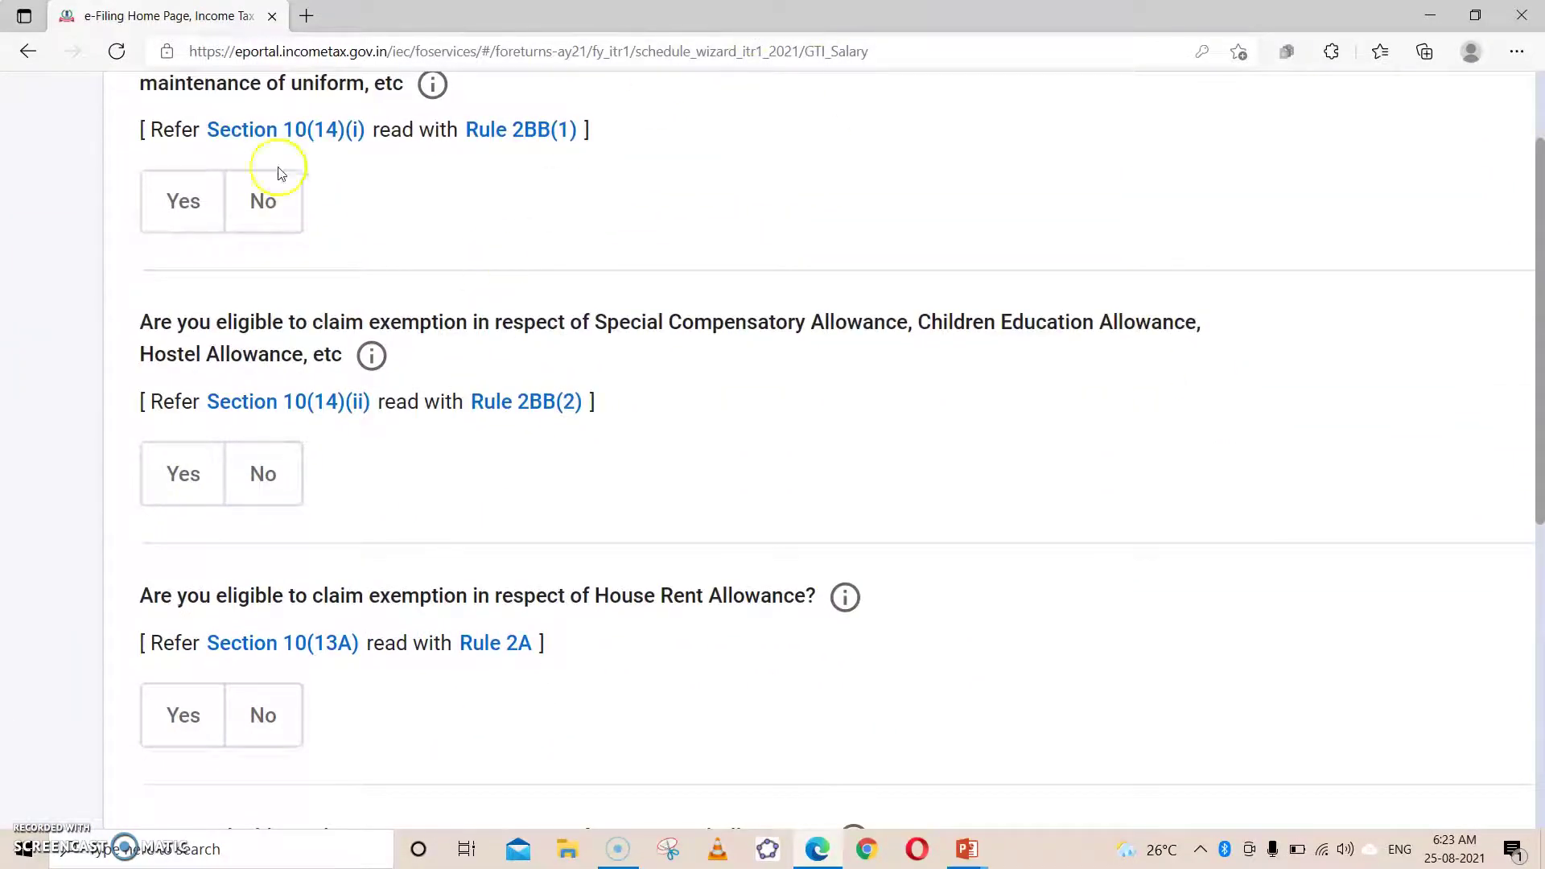
{"action": "left_click", "coordinate": [264, 192]}
{"action": "left_click", "coordinate": [251, 485]}
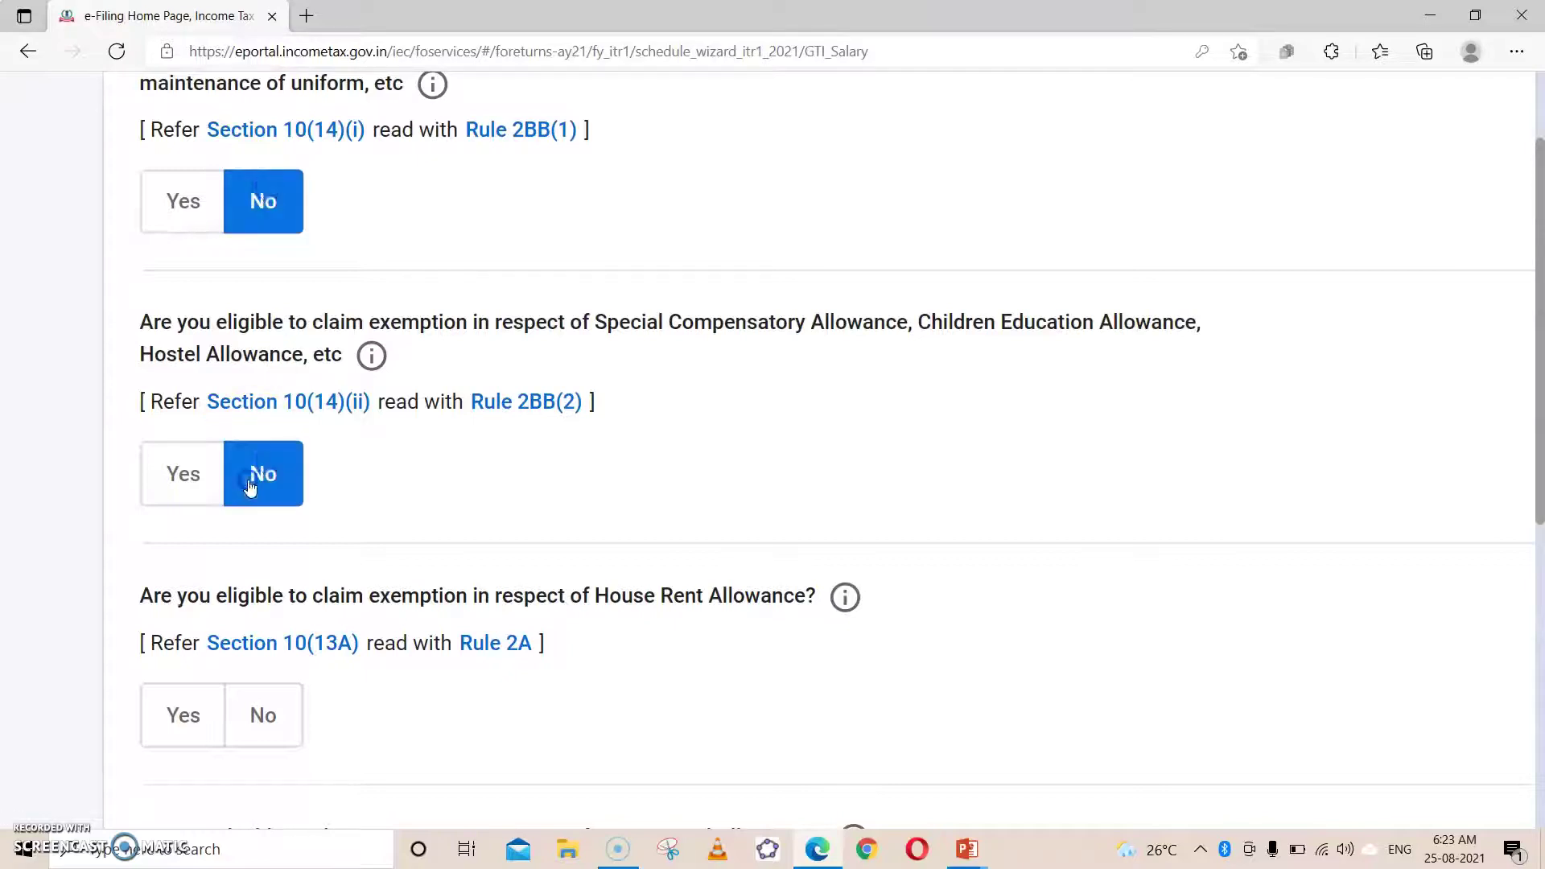
{"action": "scroll", "coordinate": [414, 431], "scroll_direction": "down", "scroll_amount": 2}
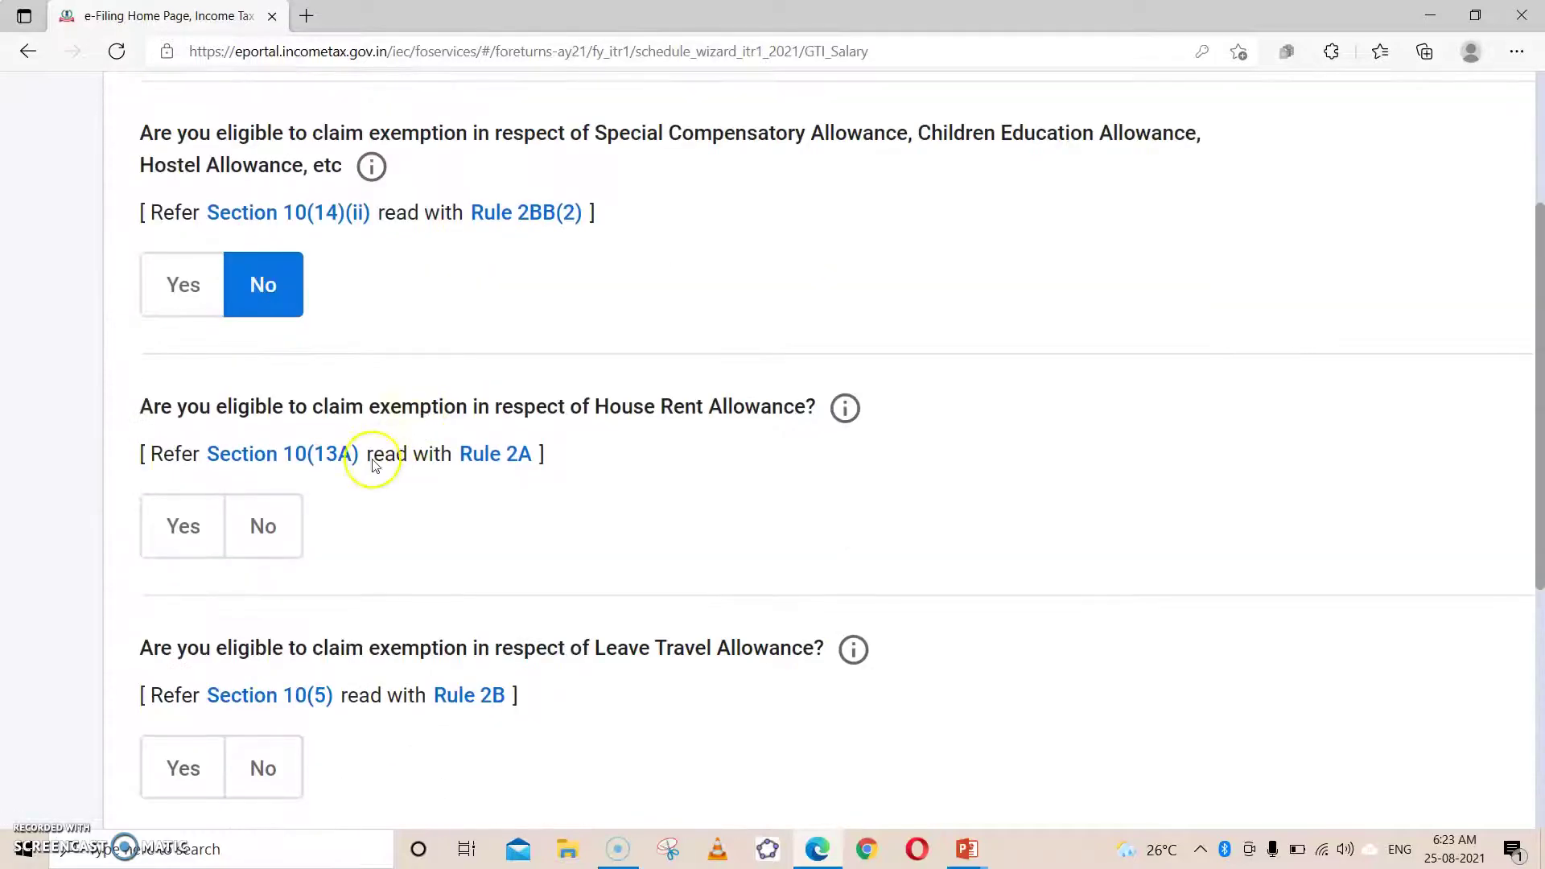
{"action": "left_click", "coordinate": [248, 529]}
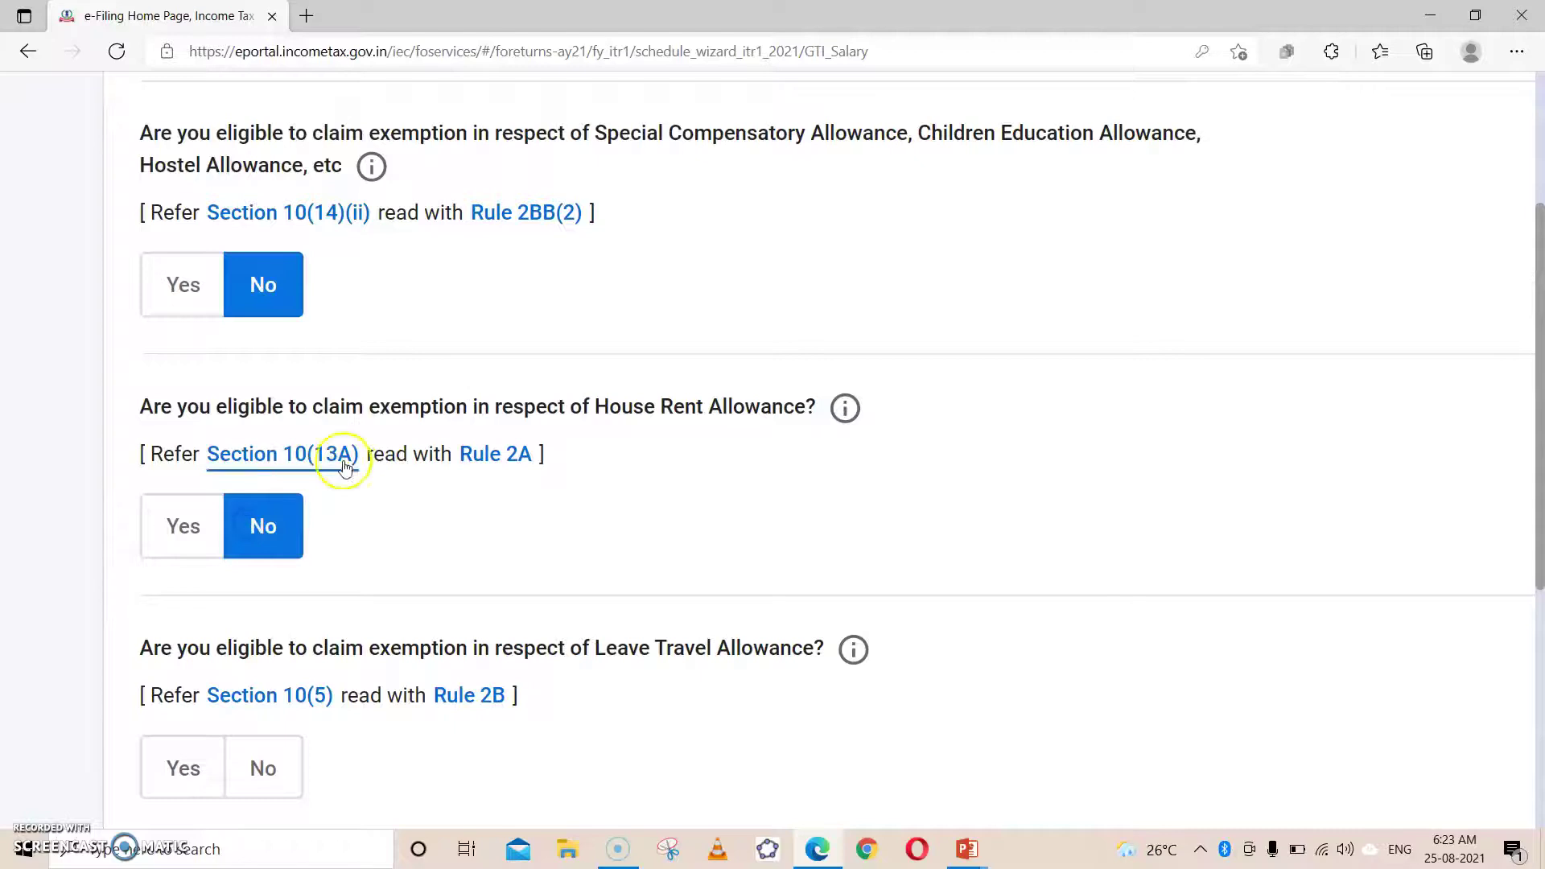
{"action": "scroll", "coordinate": [389, 418], "scroll_direction": "down", "scroll_amount": 2}
{"action": "left_click", "coordinate": [280, 561]}
{"action": "scroll", "coordinate": [322, 555], "scroll_direction": "down", "scroll_amount": 2}
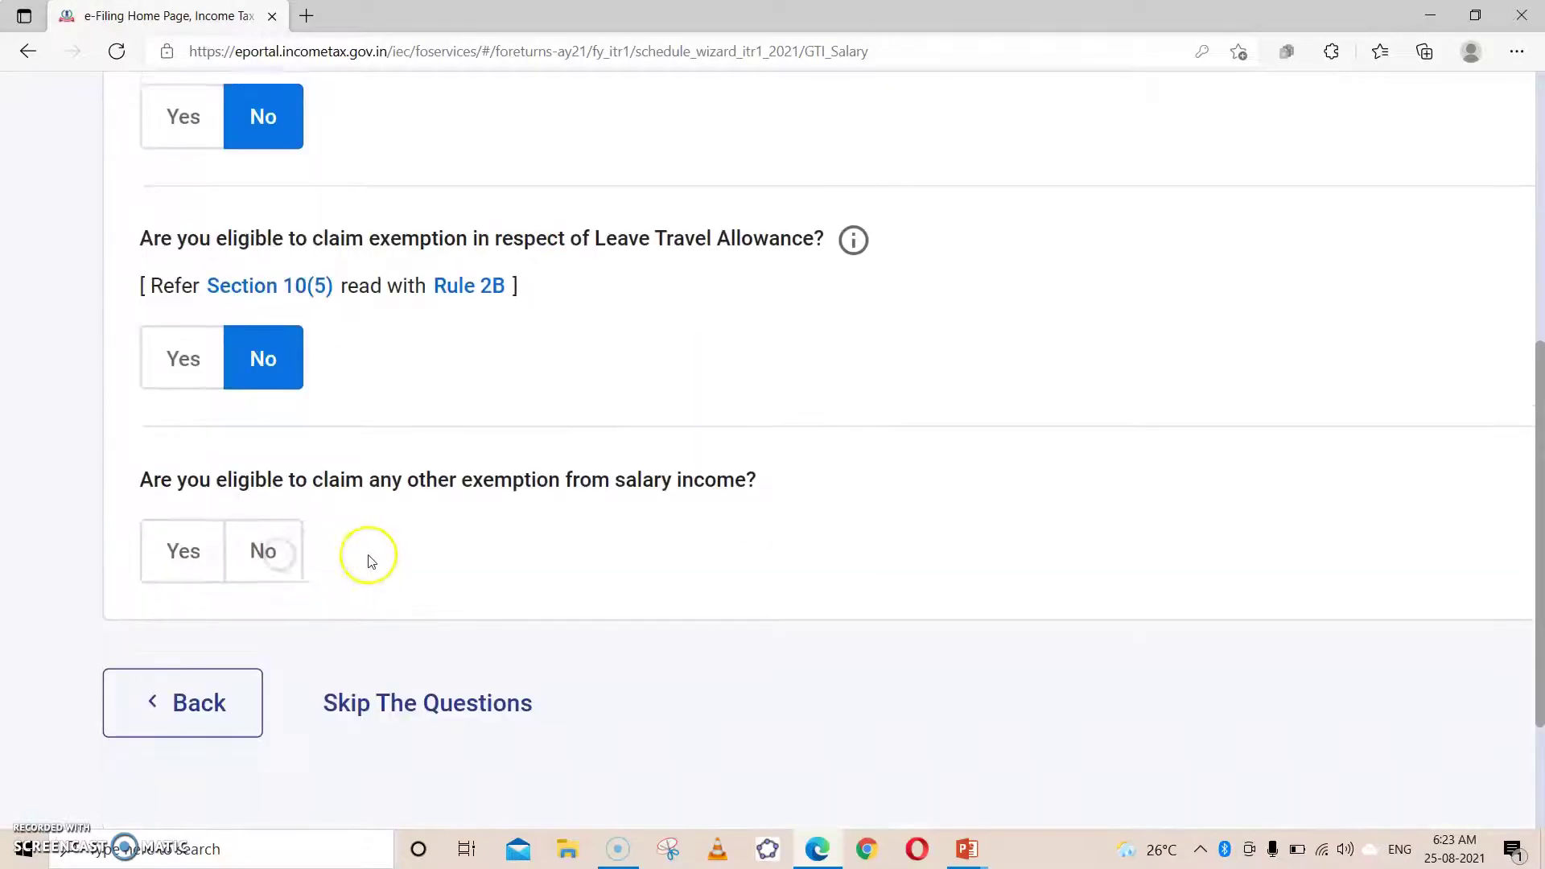
{"action": "left_click", "coordinate": [248, 545]}
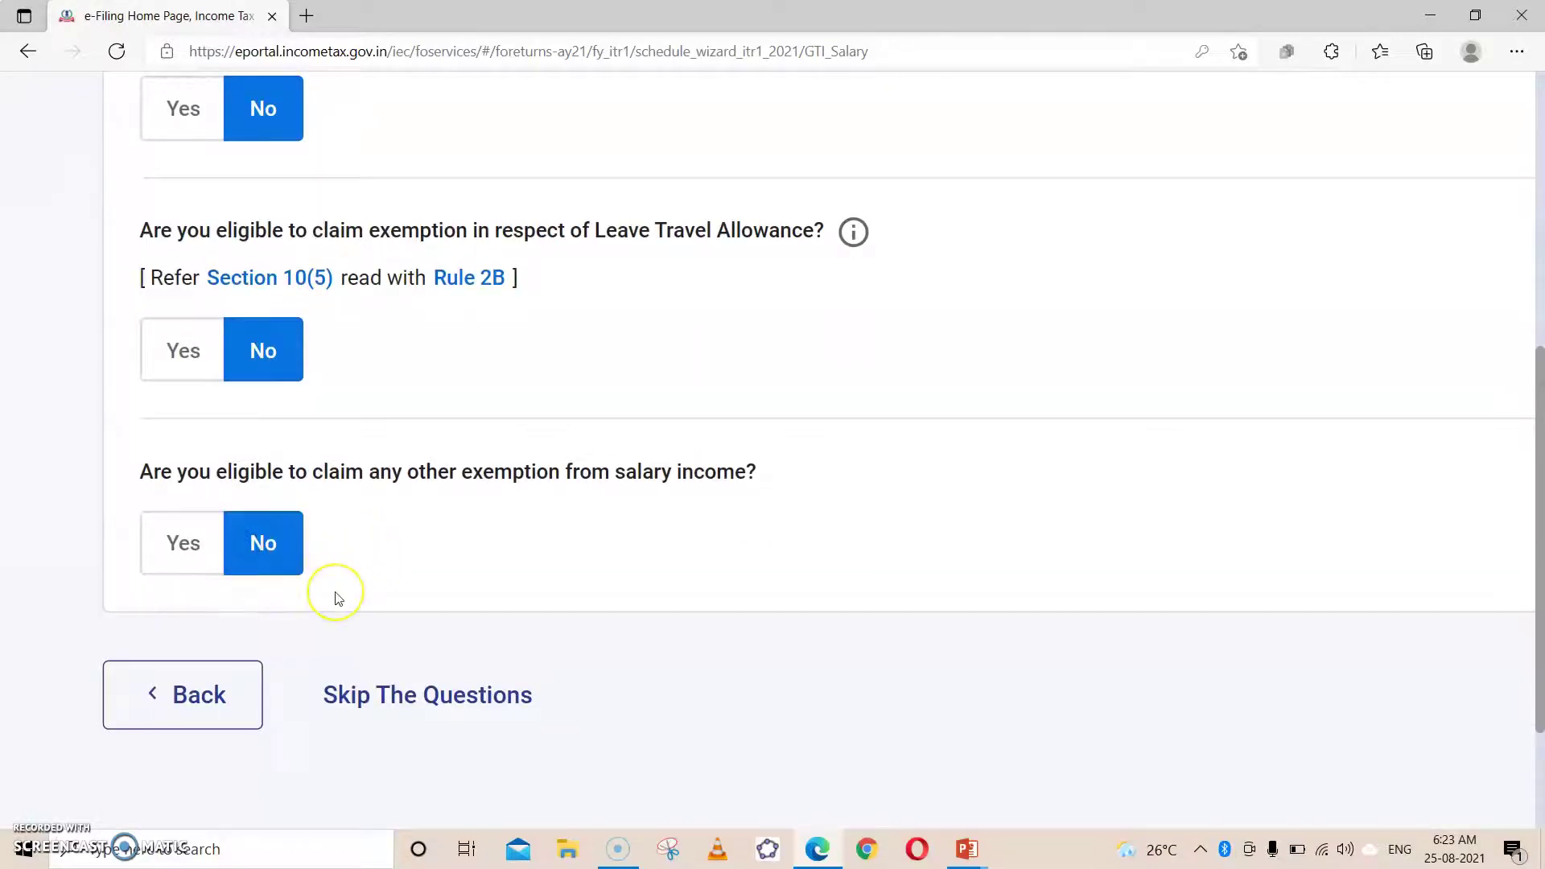
{"action": "left_click", "coordinate": [1119, 742]}
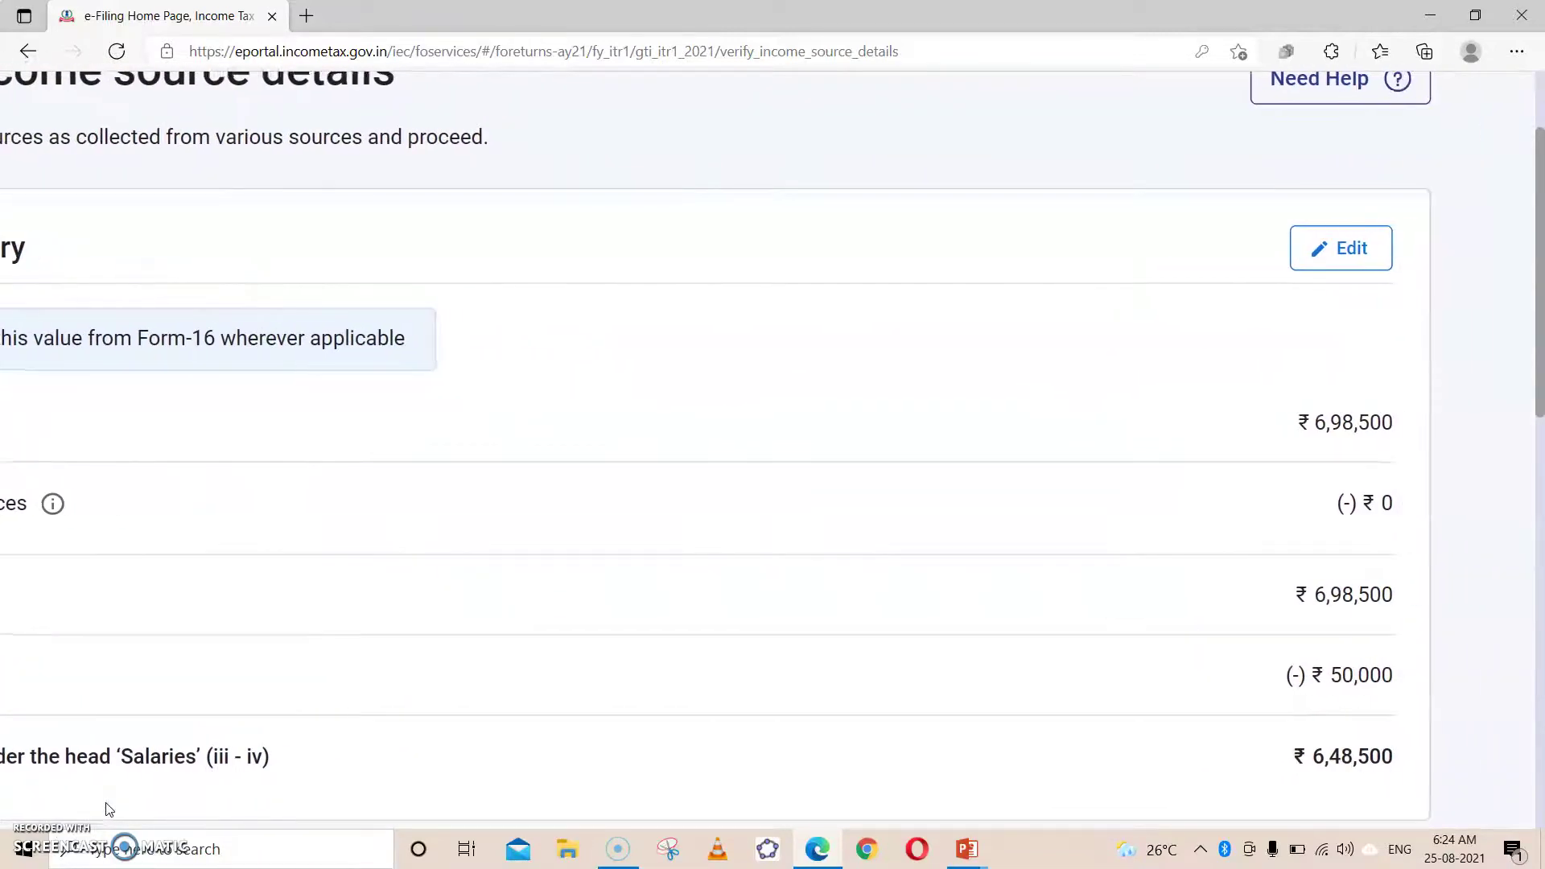
Step: Open the salary income for editing and set the salary as per section 17(1) to 8,72,964
{"action": "left_click", "coordinate": [1338, 245]}
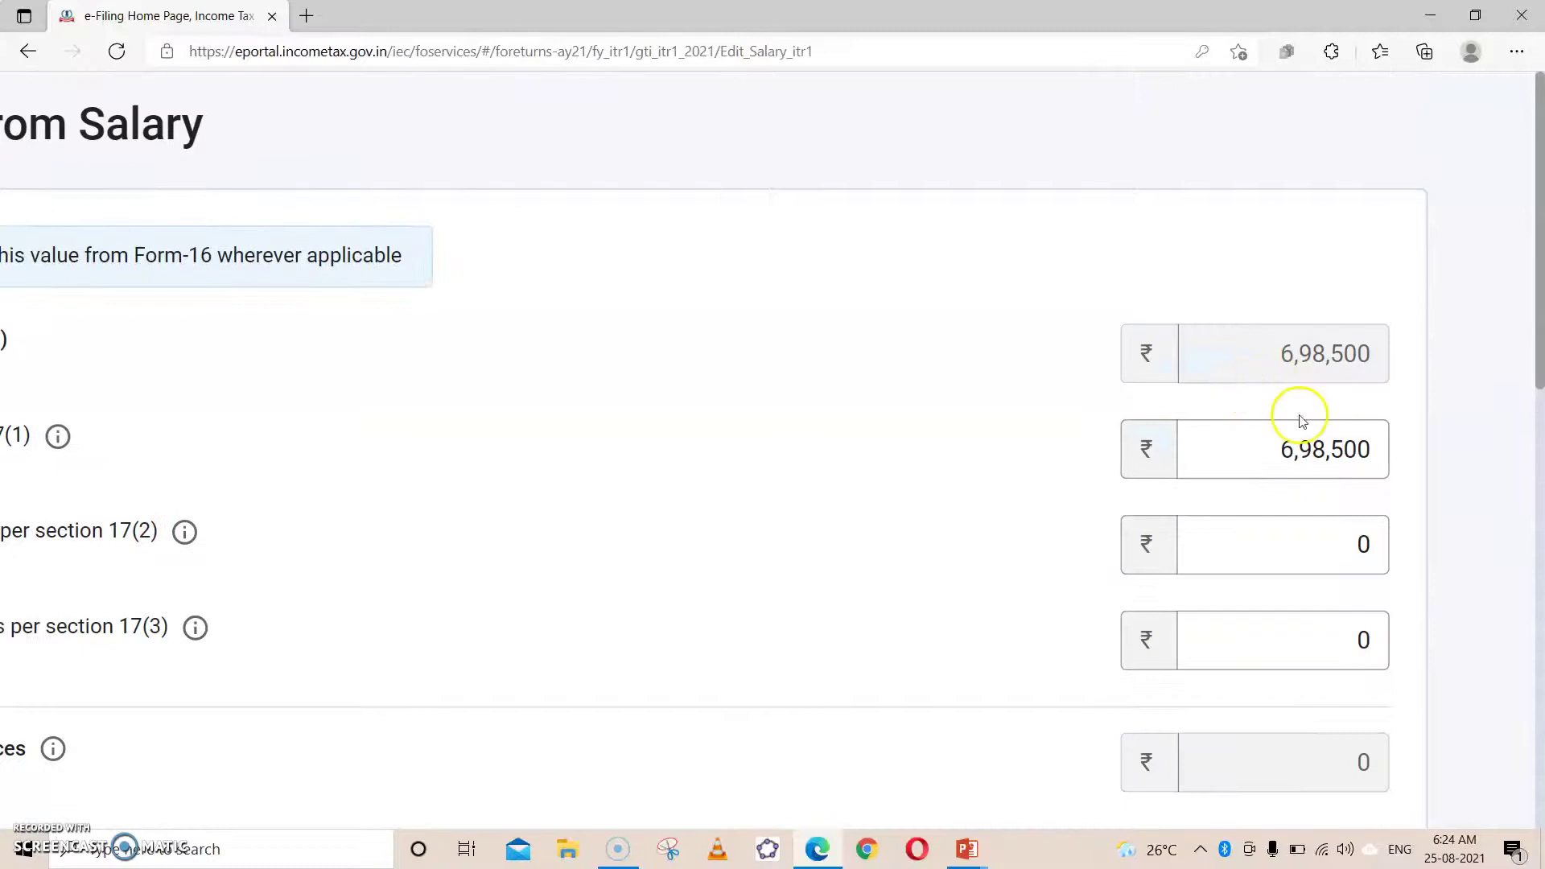
{"action": "left_click", "coordinate": [1302, 421]}
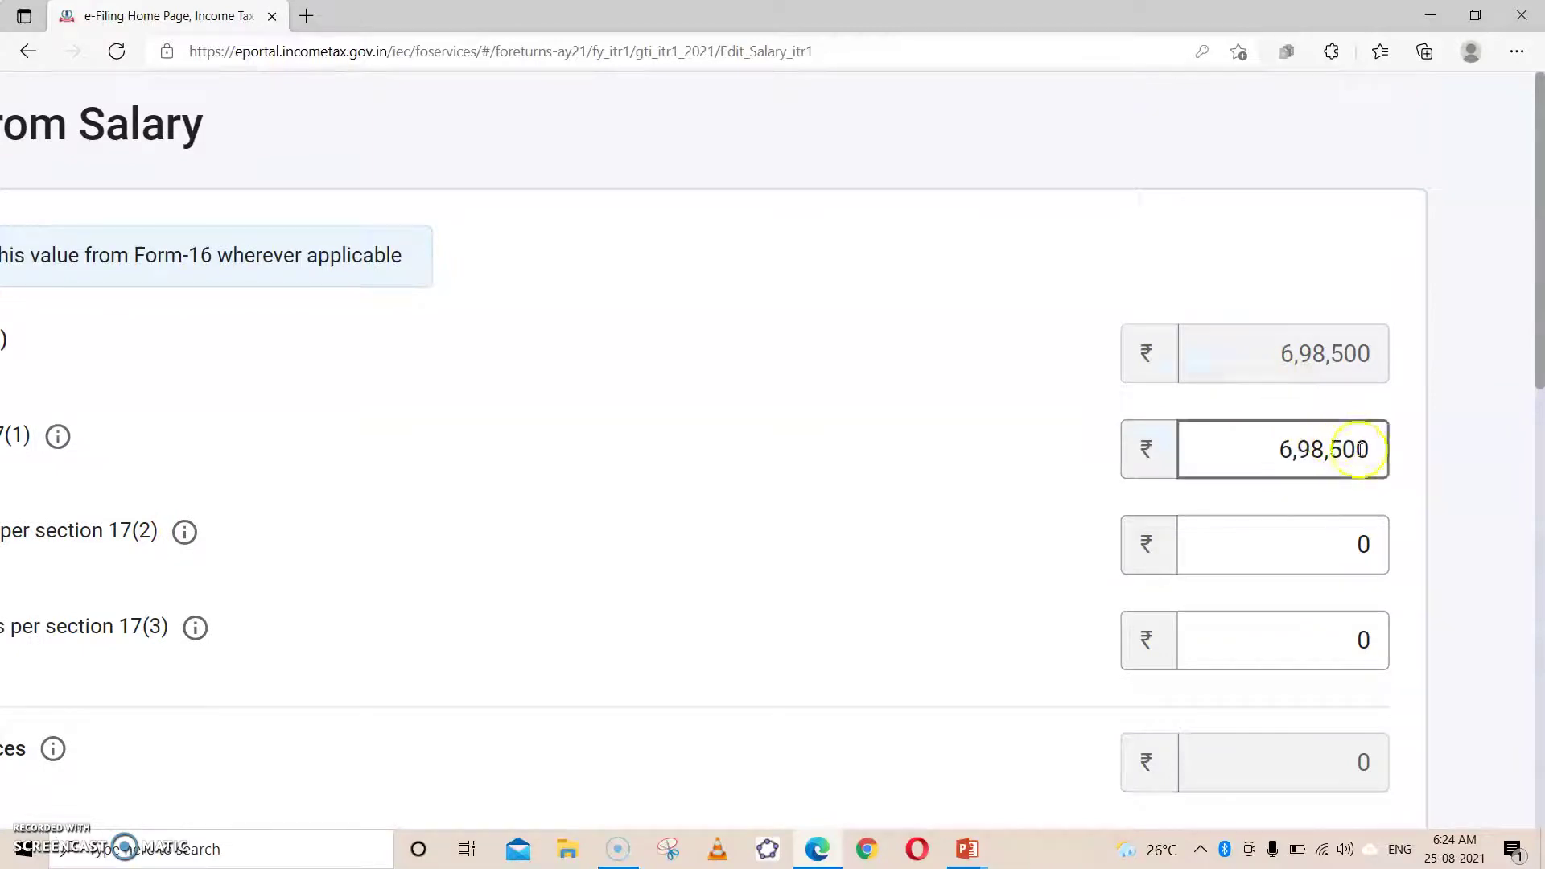
{"action": "left_click", "coordinate": [597, 476]}
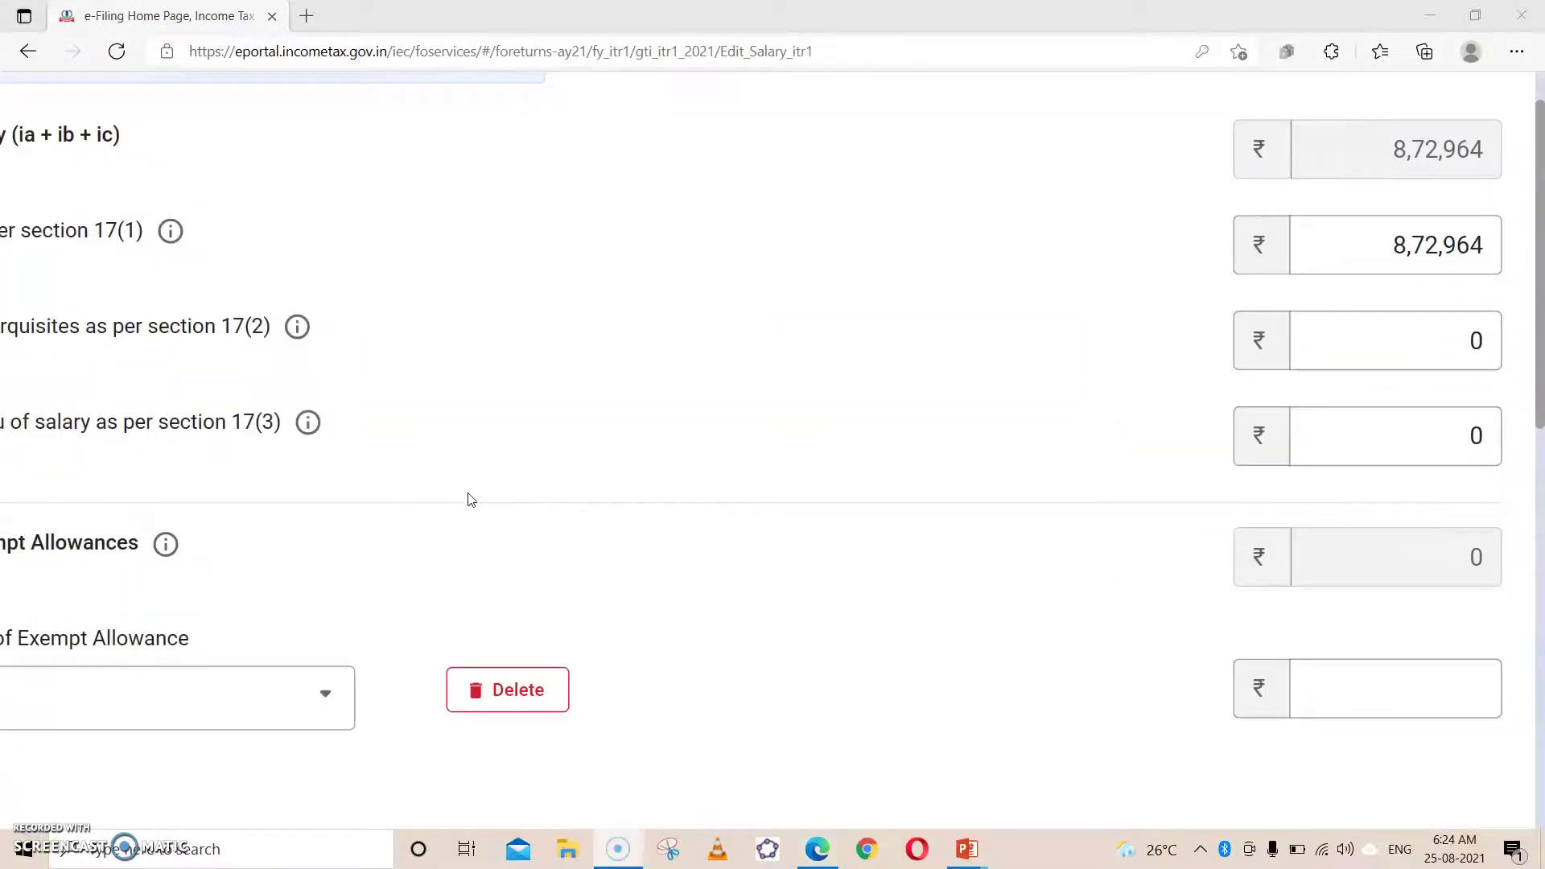
Step: Fill in the exempt allowance with nature Any Other, description HILL ALLOWENCE and an amount of 3,600
{"action": "scroll", "coordinate": [471, 500], "scroll_direction": "down", "scroll_amount": 3}
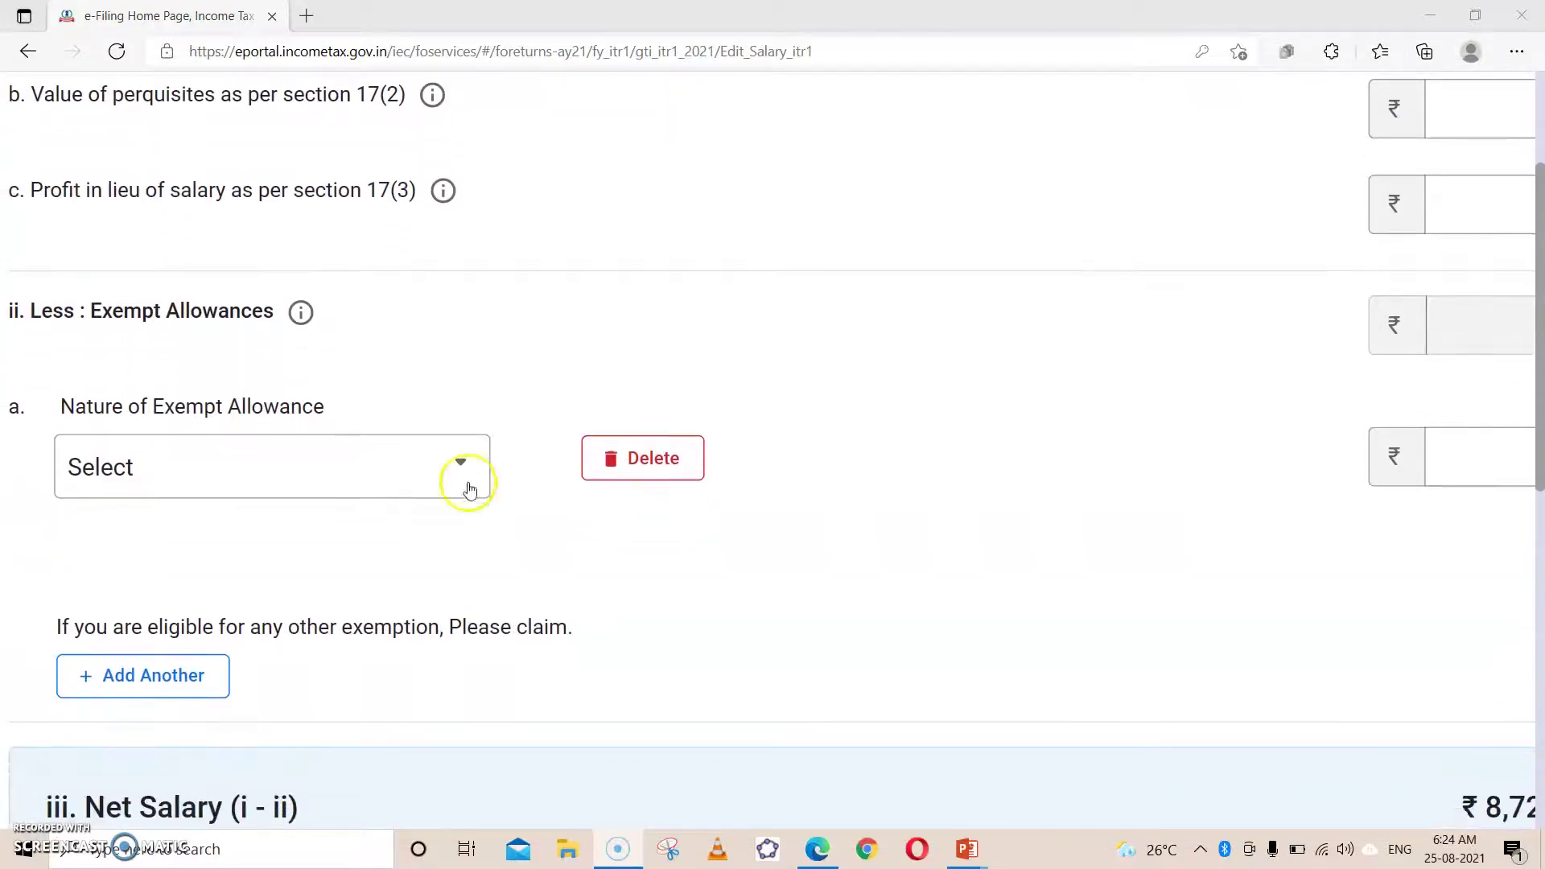
{"action": "left_click", "coordinate": [462, 464]}
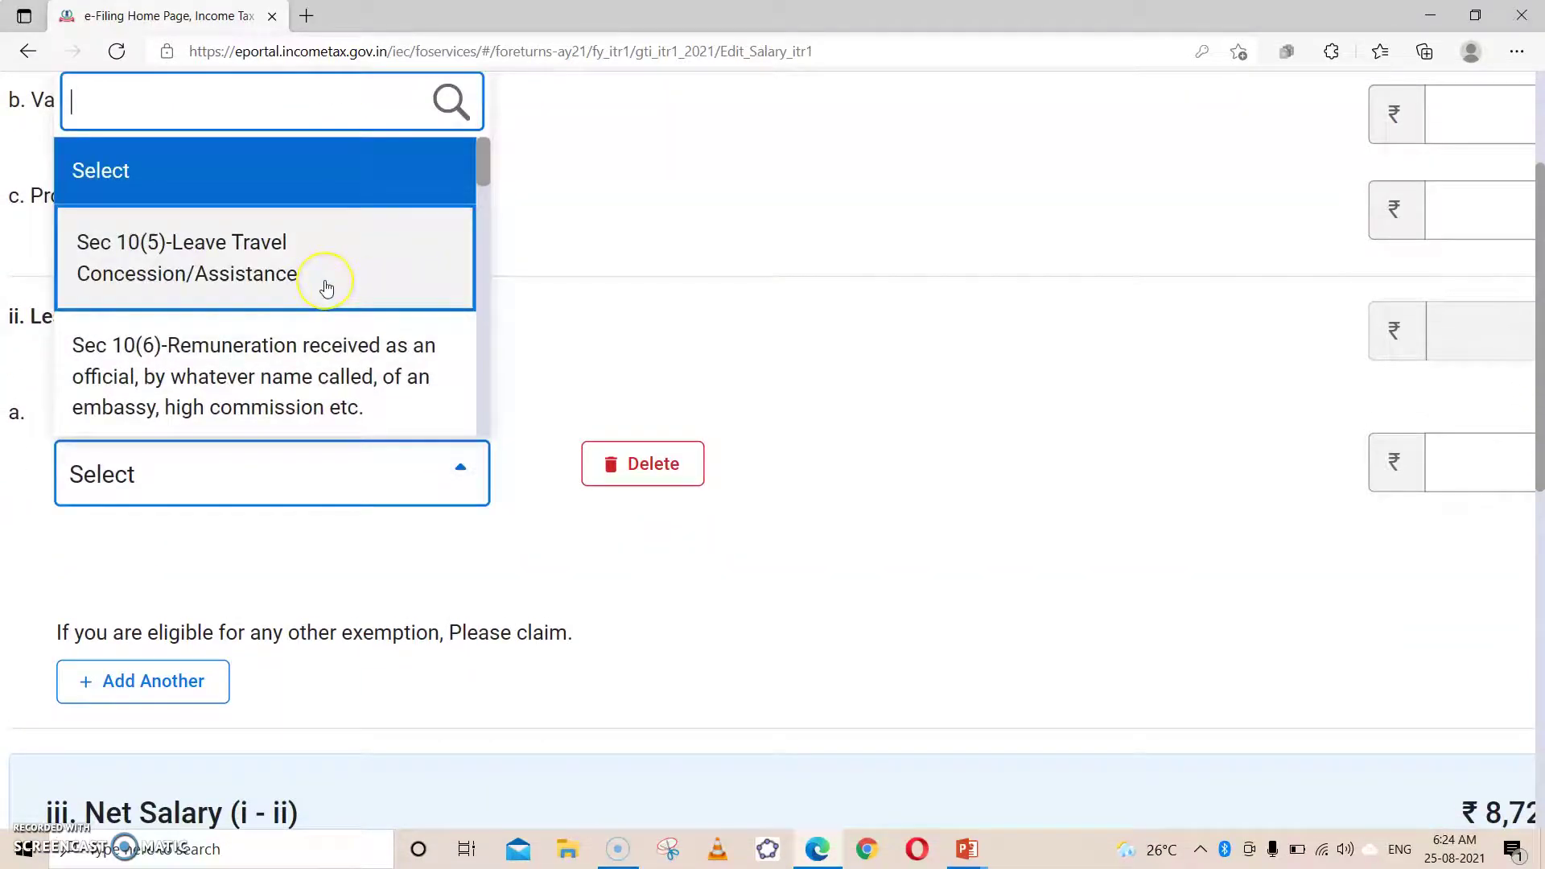
{"action": "scroll", "coordinate": [326, 288], "scroll_direction": "down", "scroll_amount": 5}
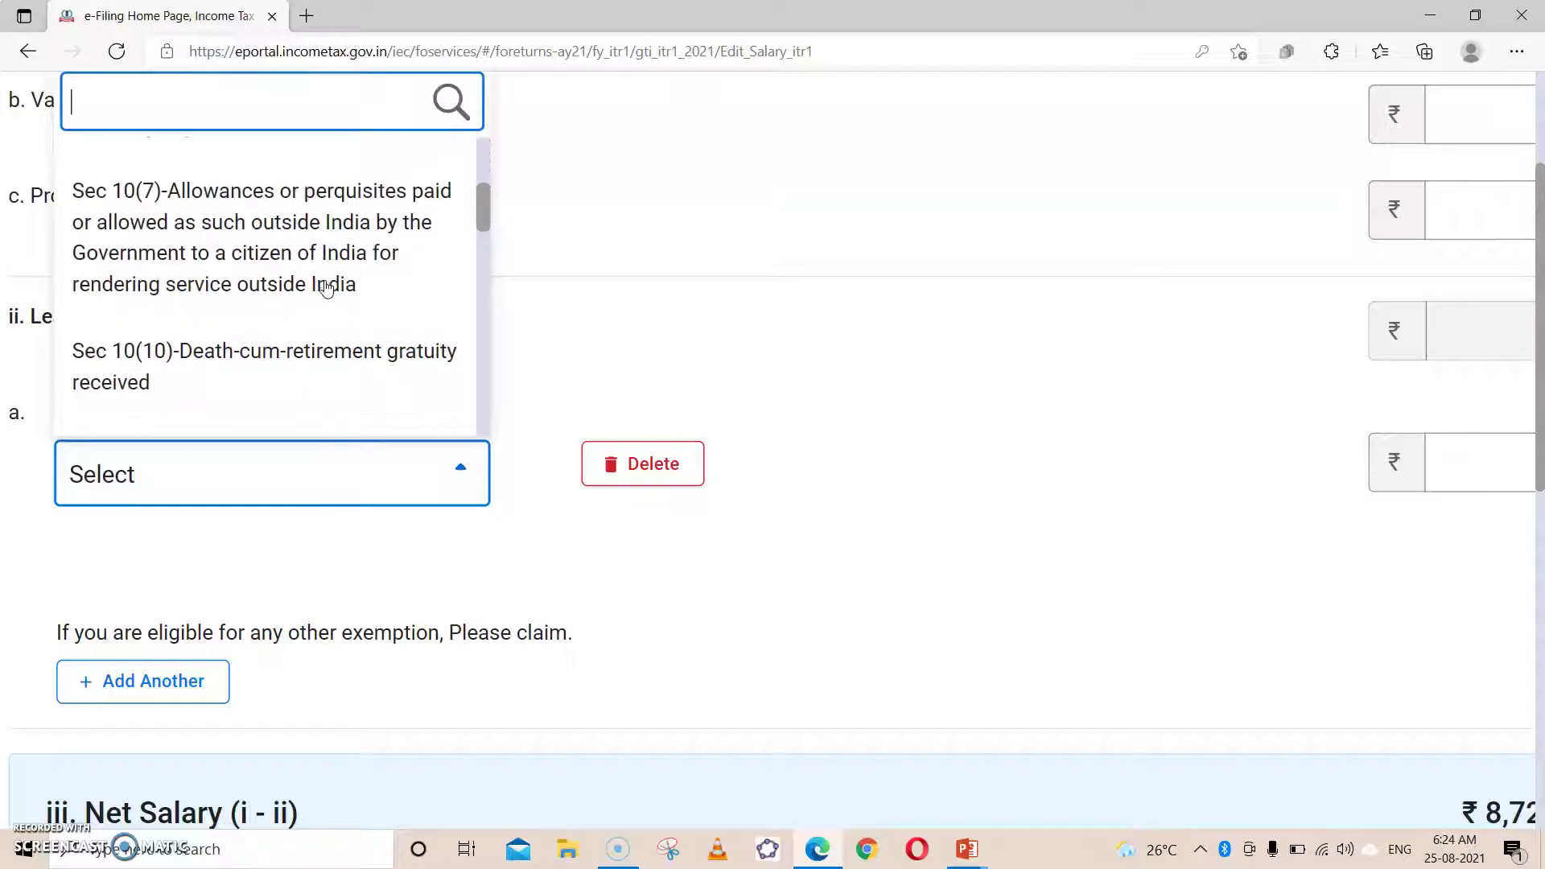
{"action": "scroll", "coordinate": [326, 289], "scroll_direction": "down", "scroll_amount": 6}
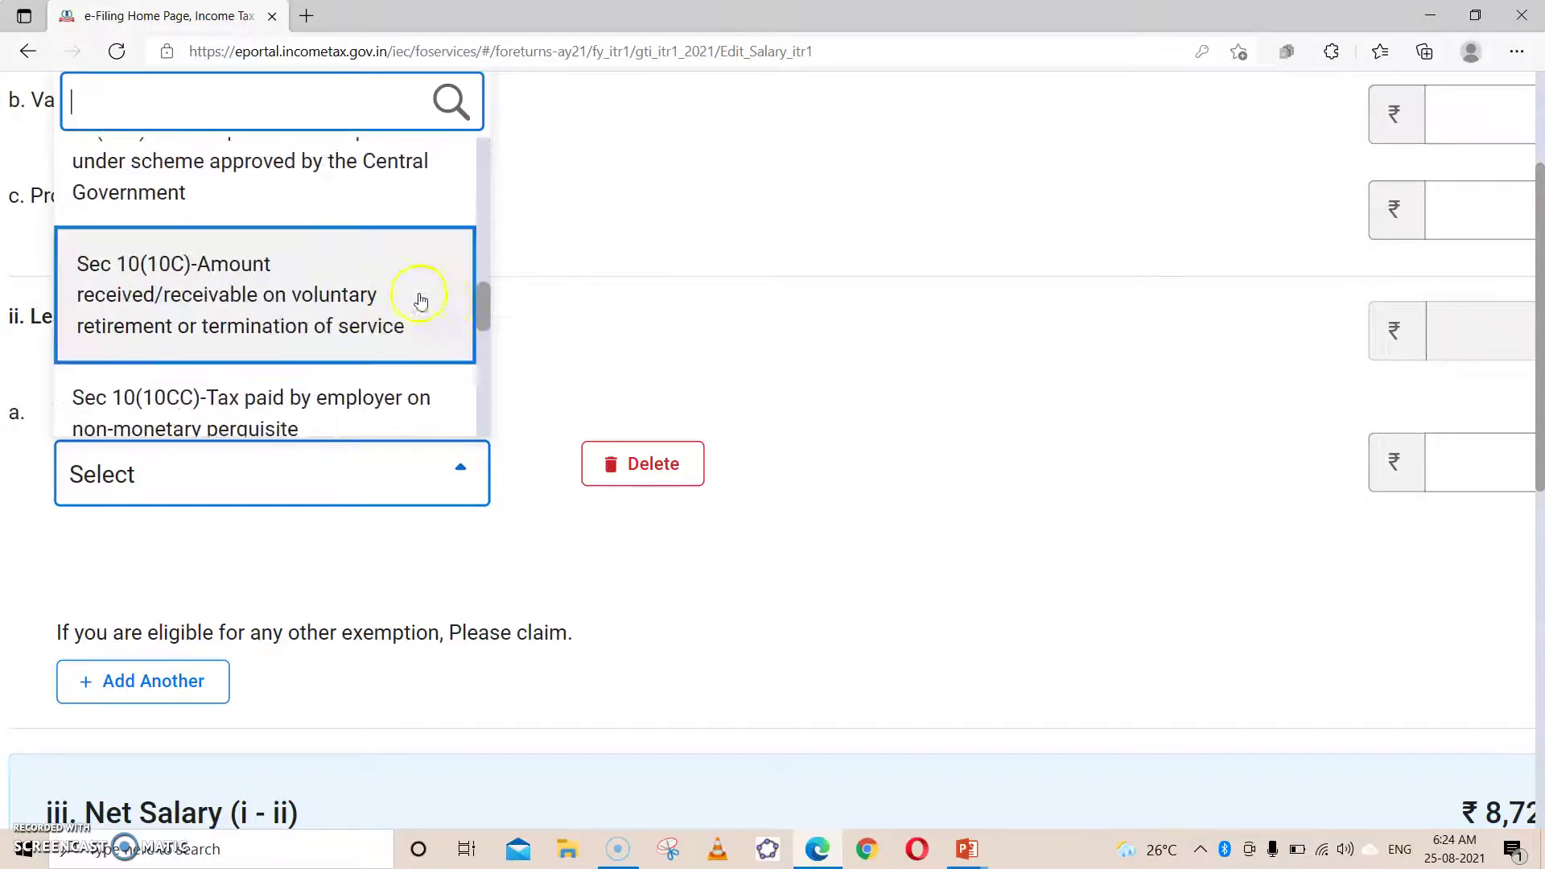
{"action": "left_click_drag", "start_coordinate": [482, 312], "coordinate": [457, 420]}
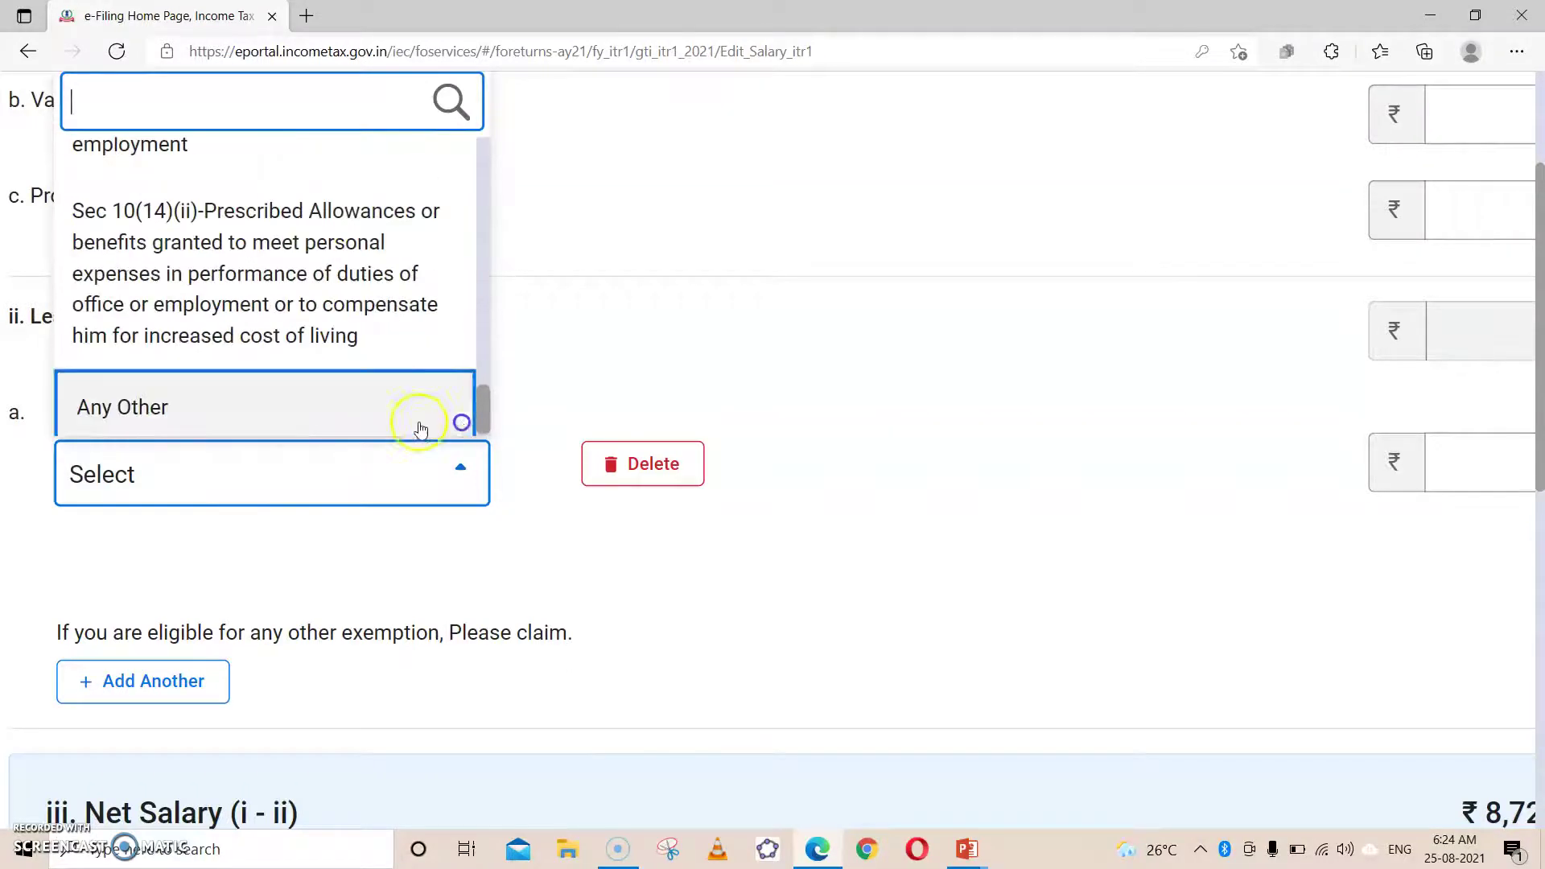
{"action": "left_click", "coordinate": [172, 404]}
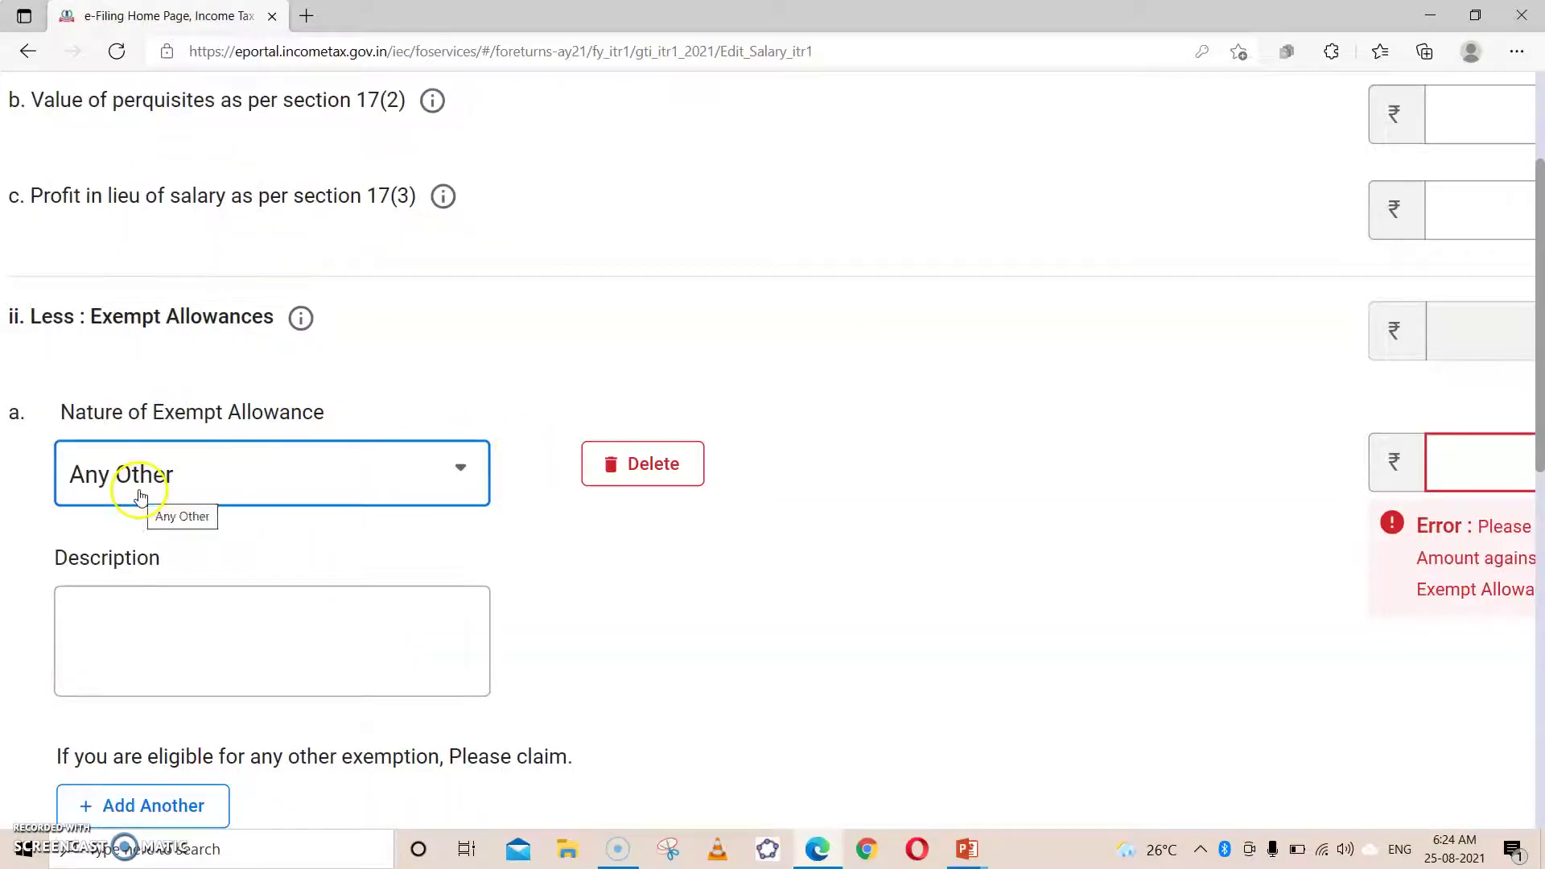
{"action": "left_click", "coordinate": [109, 617]}
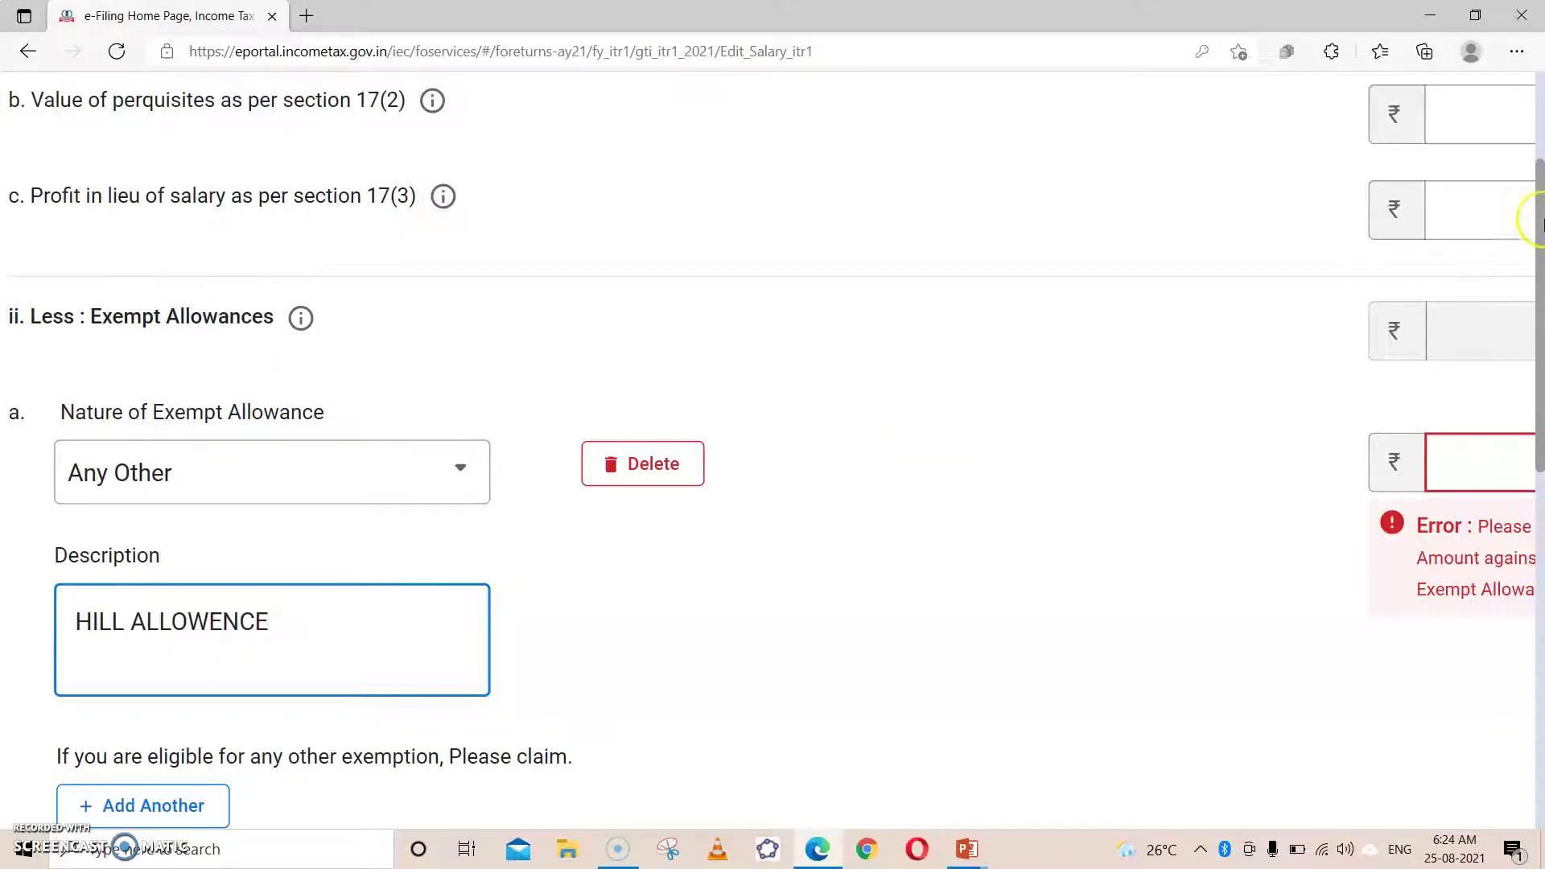
{"action": "scroll", "coordinate": [752, 213], "scroll_direction": "right", "scroll_amount": 5}
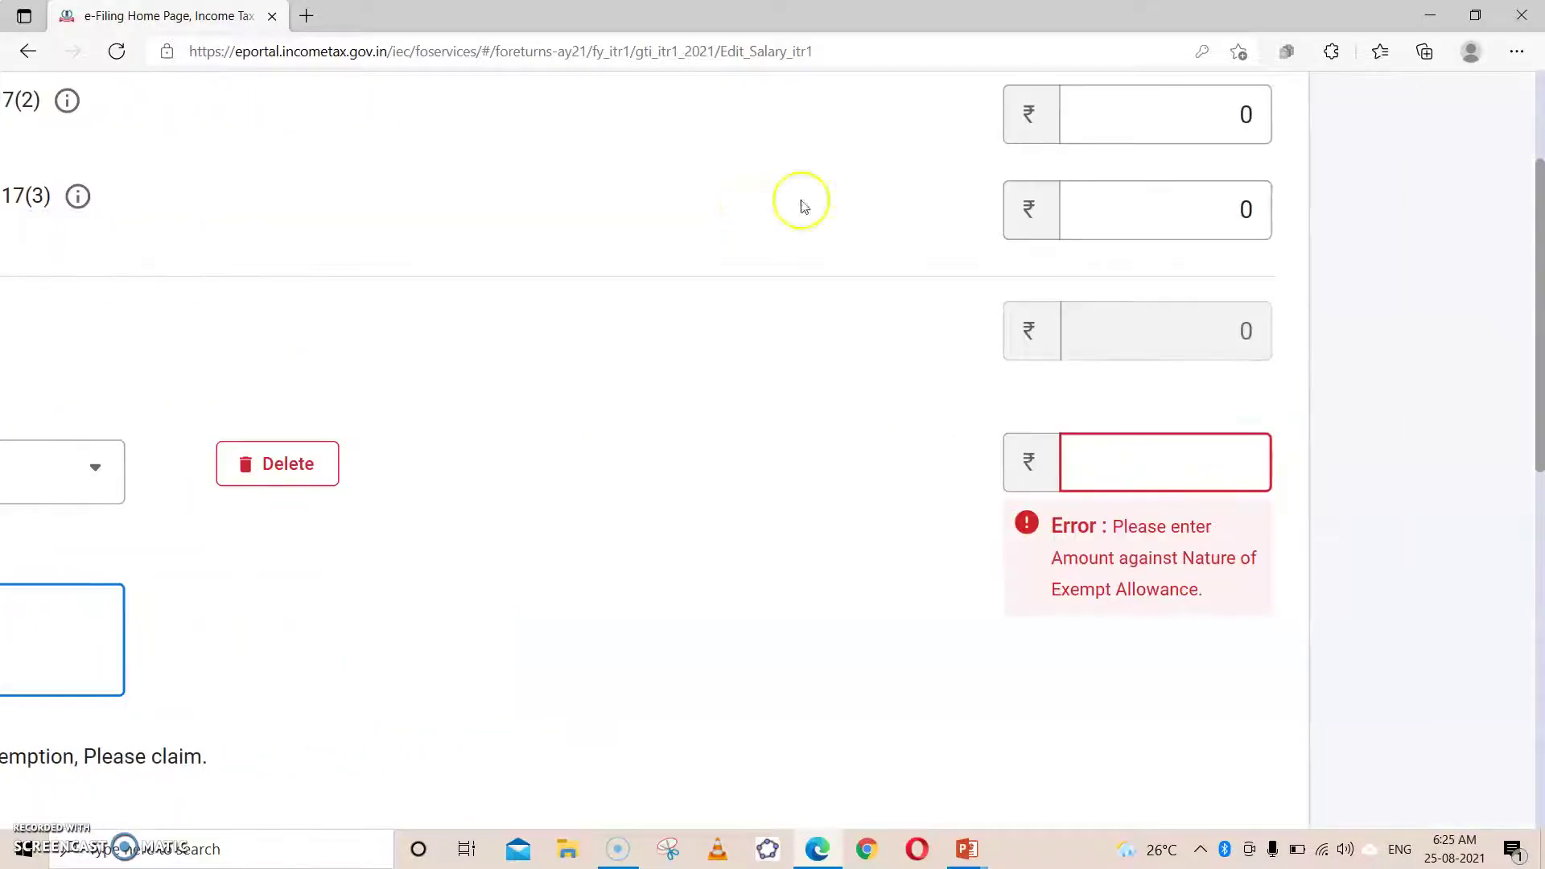
{"action": "left_click", "coordinate": [1152, 451]}
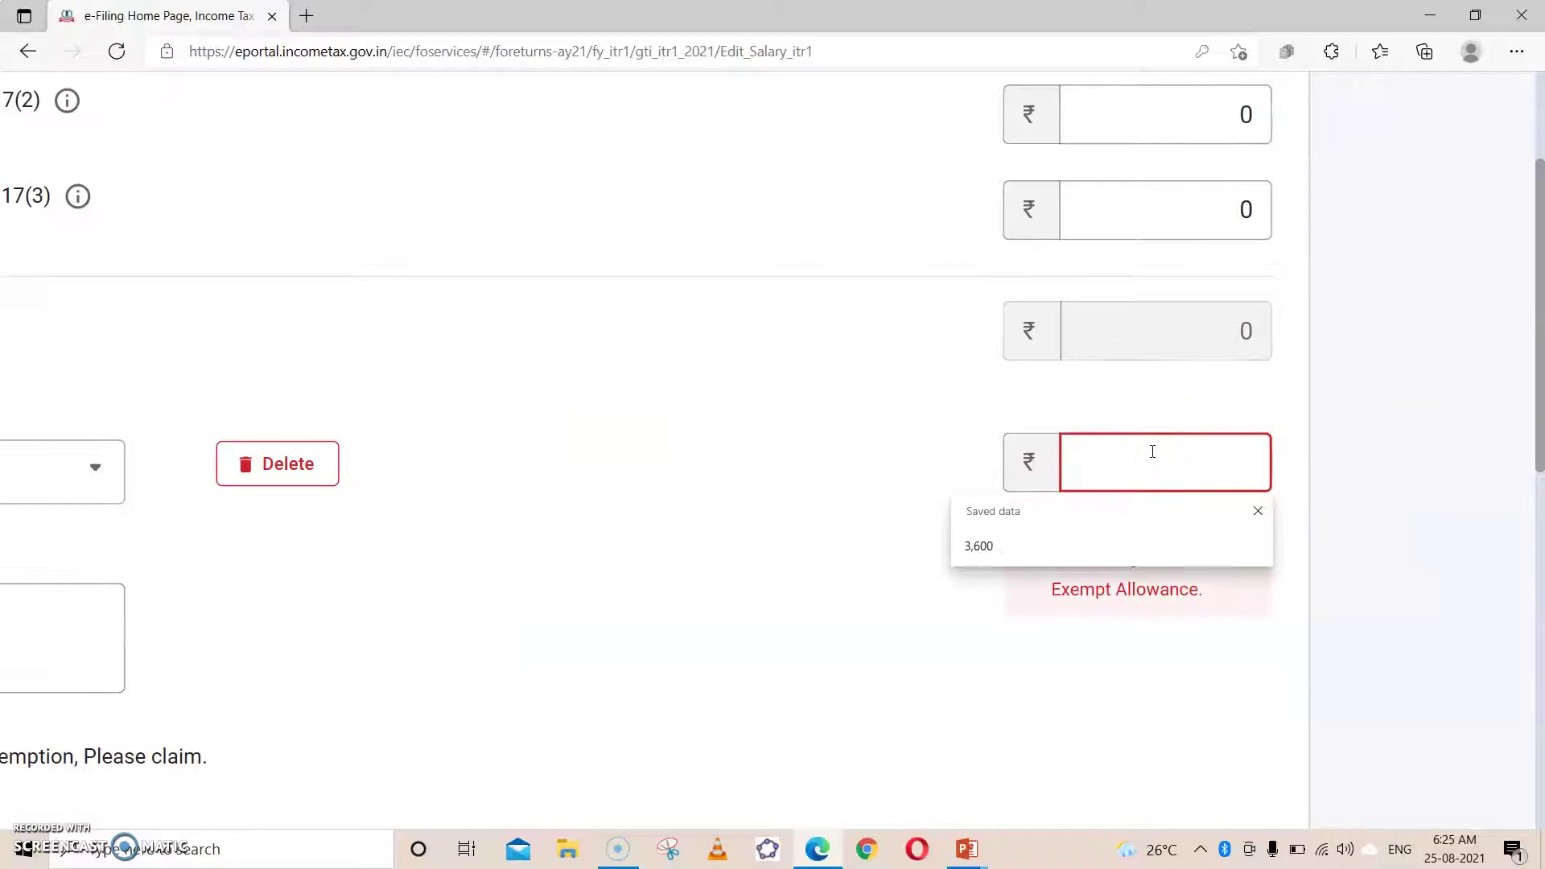
{"action": "left_click", "coordinate": [1017, 555]}
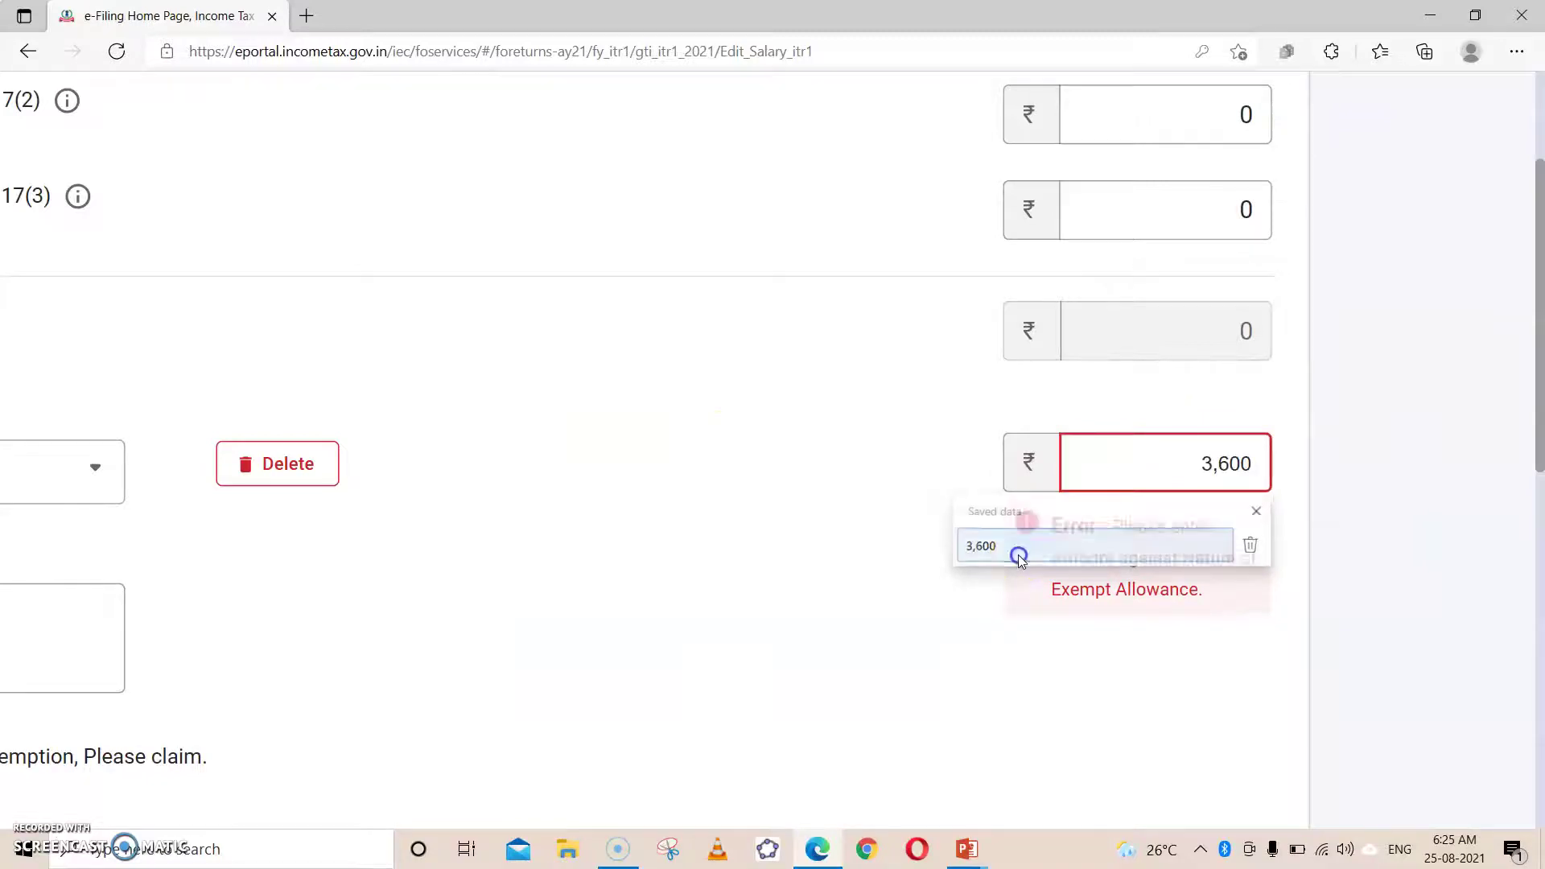
Step: Review the net salary and the deductions u/s 16, and save the salary details
{"action": "scroll", "coordinate": [943, 474], "scroll_direction": "down", "scroll_amount": 3}
{"action": "scroll", "coordinate": [943, 475], "scroll_direction": "down", "scroll_amount": 4}
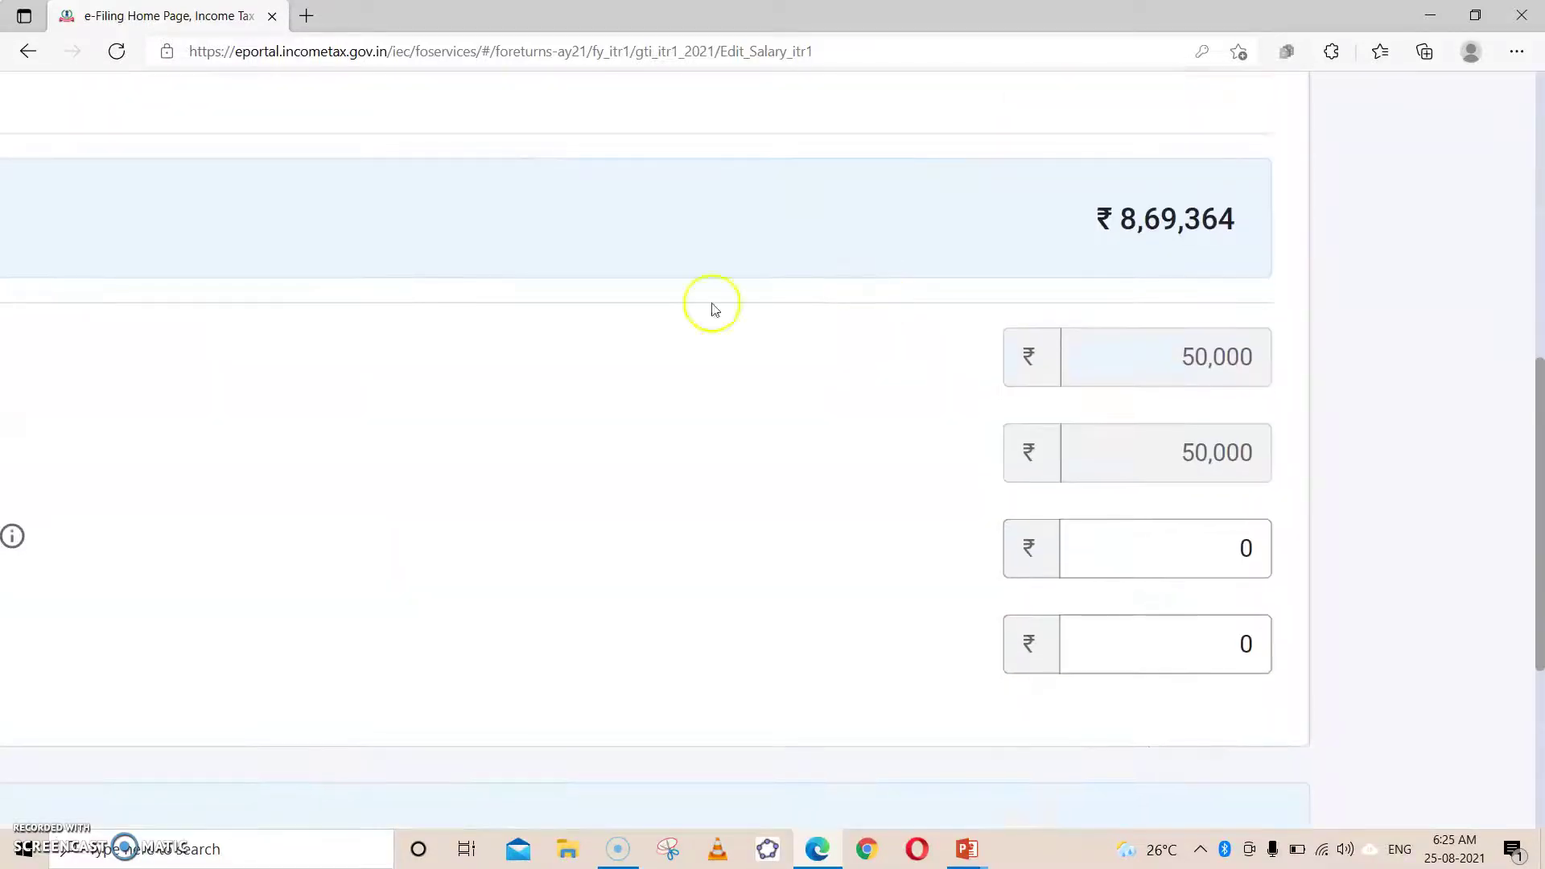
{"action": "scroll", "coordinate": [477, 379], "scroll_direction": "left", "scroll_amount": 1}
{"action": "scroll", "coordinate": [478, 379], "scroll_direction": "left", "scroll_amount": 3}
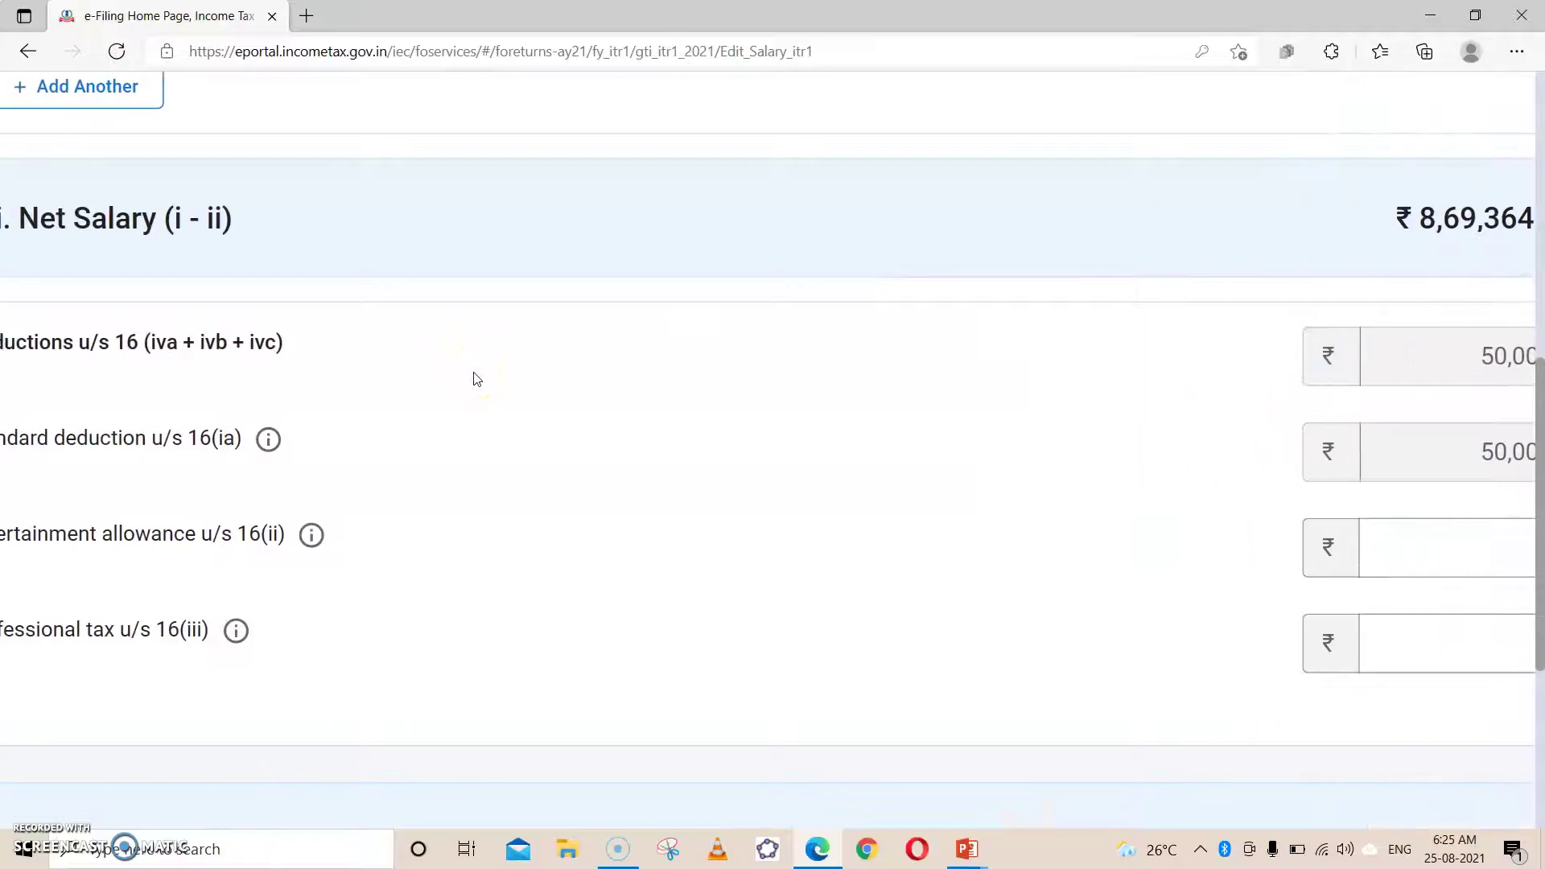
{"action": "scroll", "coordinate": [477, 379], "scroll_direction": "down", "scroll_amount": 3}
{"action": "scroll", "coordinate": [477, 379], "scroll_direction": "down", "scroll_amount": 3}
{"action": "scroll", "coordinate": [477, 379], "scroll_direction": "down", "scroll_amount": 3}
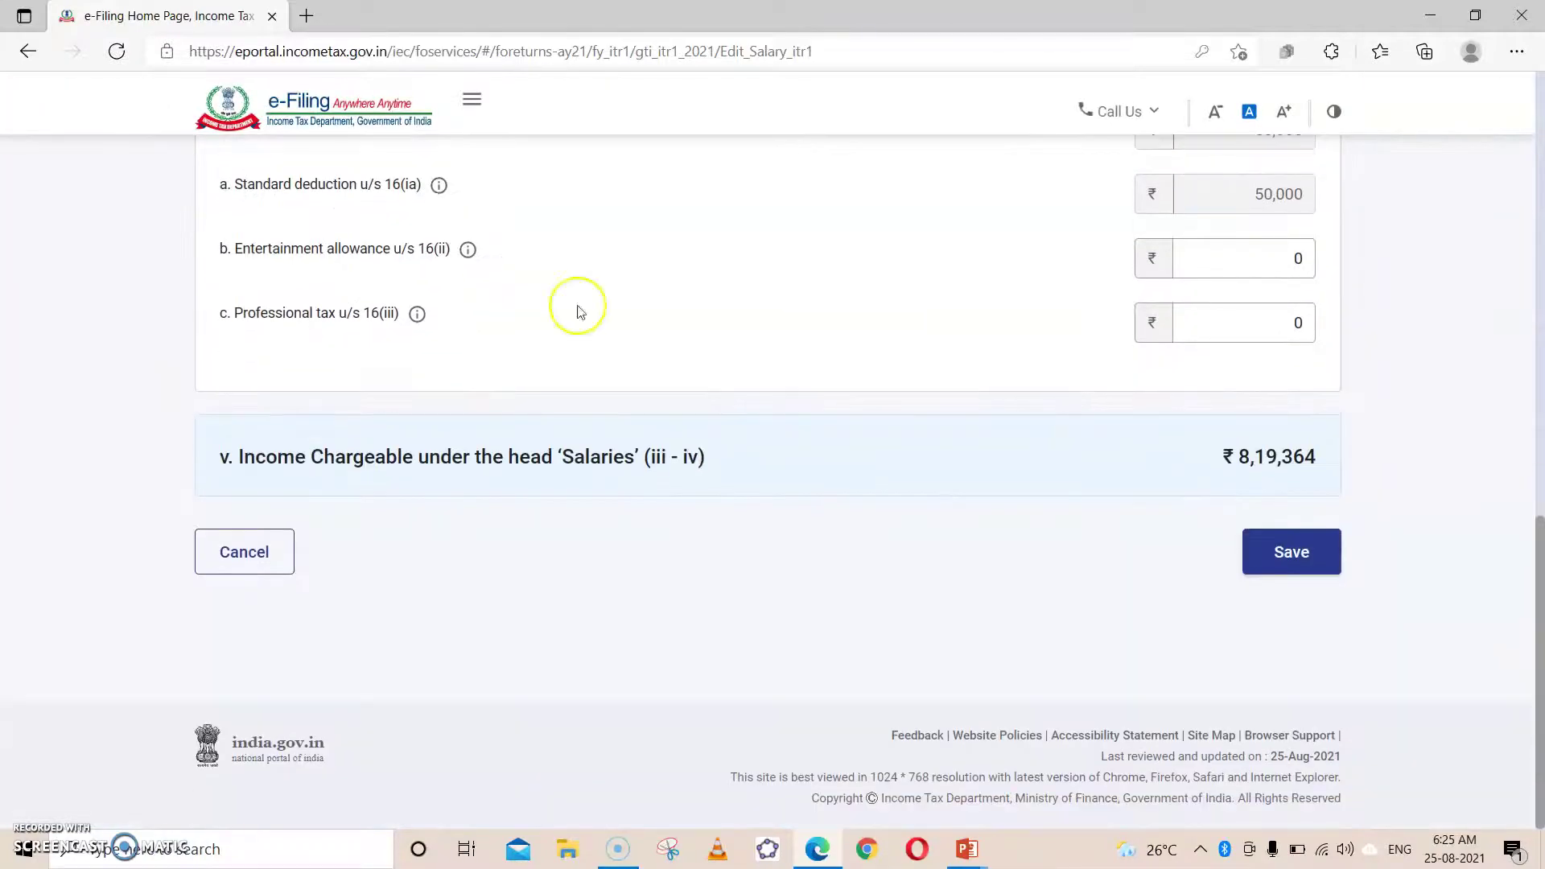
{"action": "left_click", "coordinate": [1329, 561]}
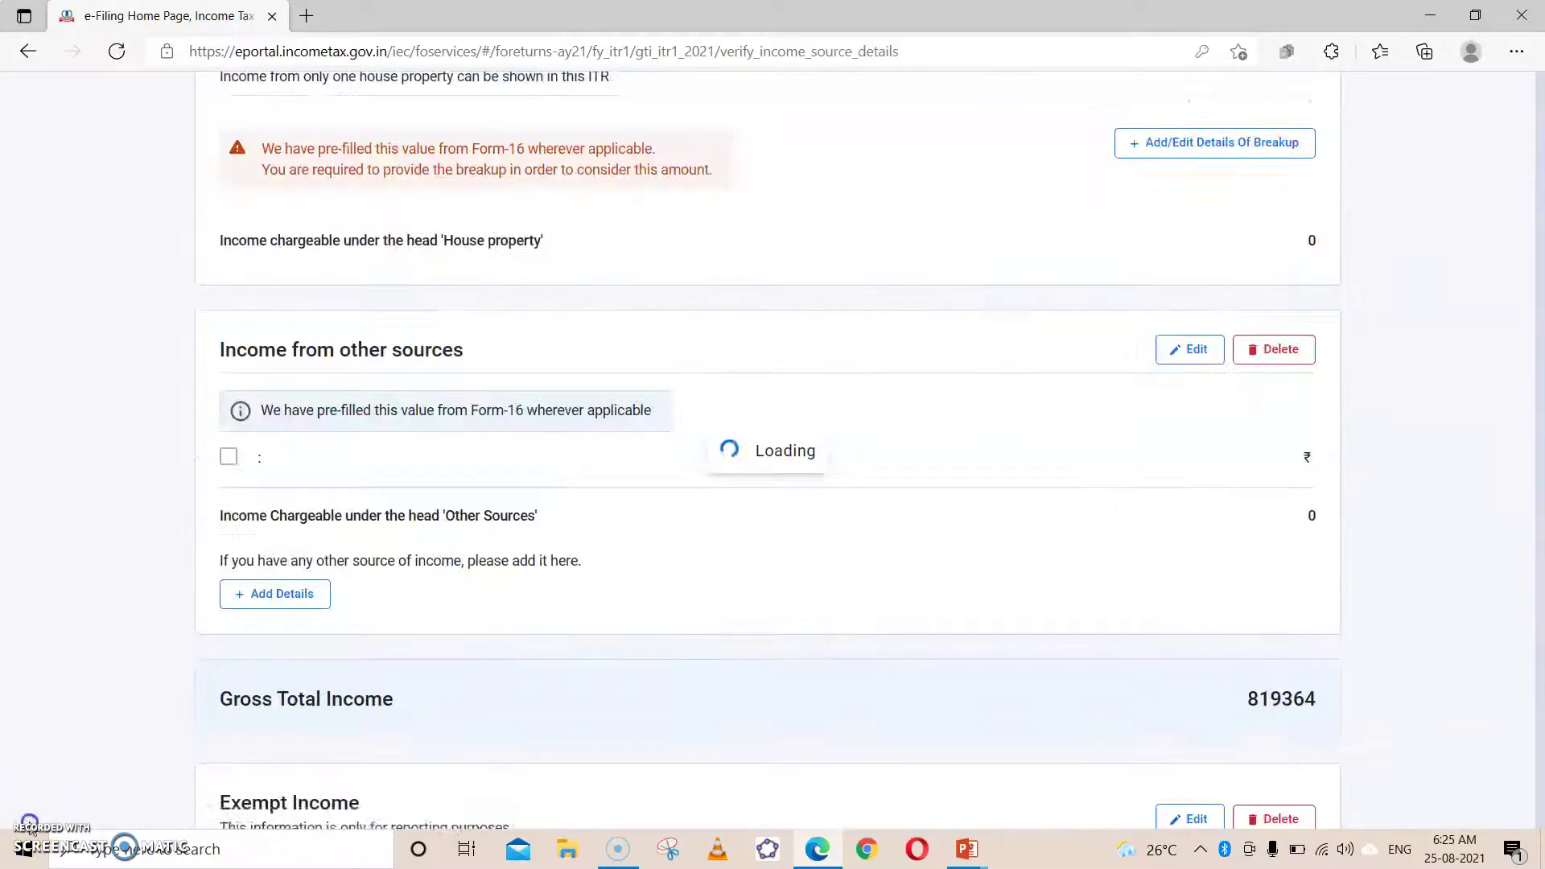
Step: Review the salary, house property, other sources and exempt income details, and confirm the gross total income section
{"action": "scroll", "coordinate": [994, 392], "scroll_direction": "up", "scroll_amount": 2}
{"action": "scroll", "coordinate": [995, 392], "scroll_direction": "down", "scroll_amount": 6}
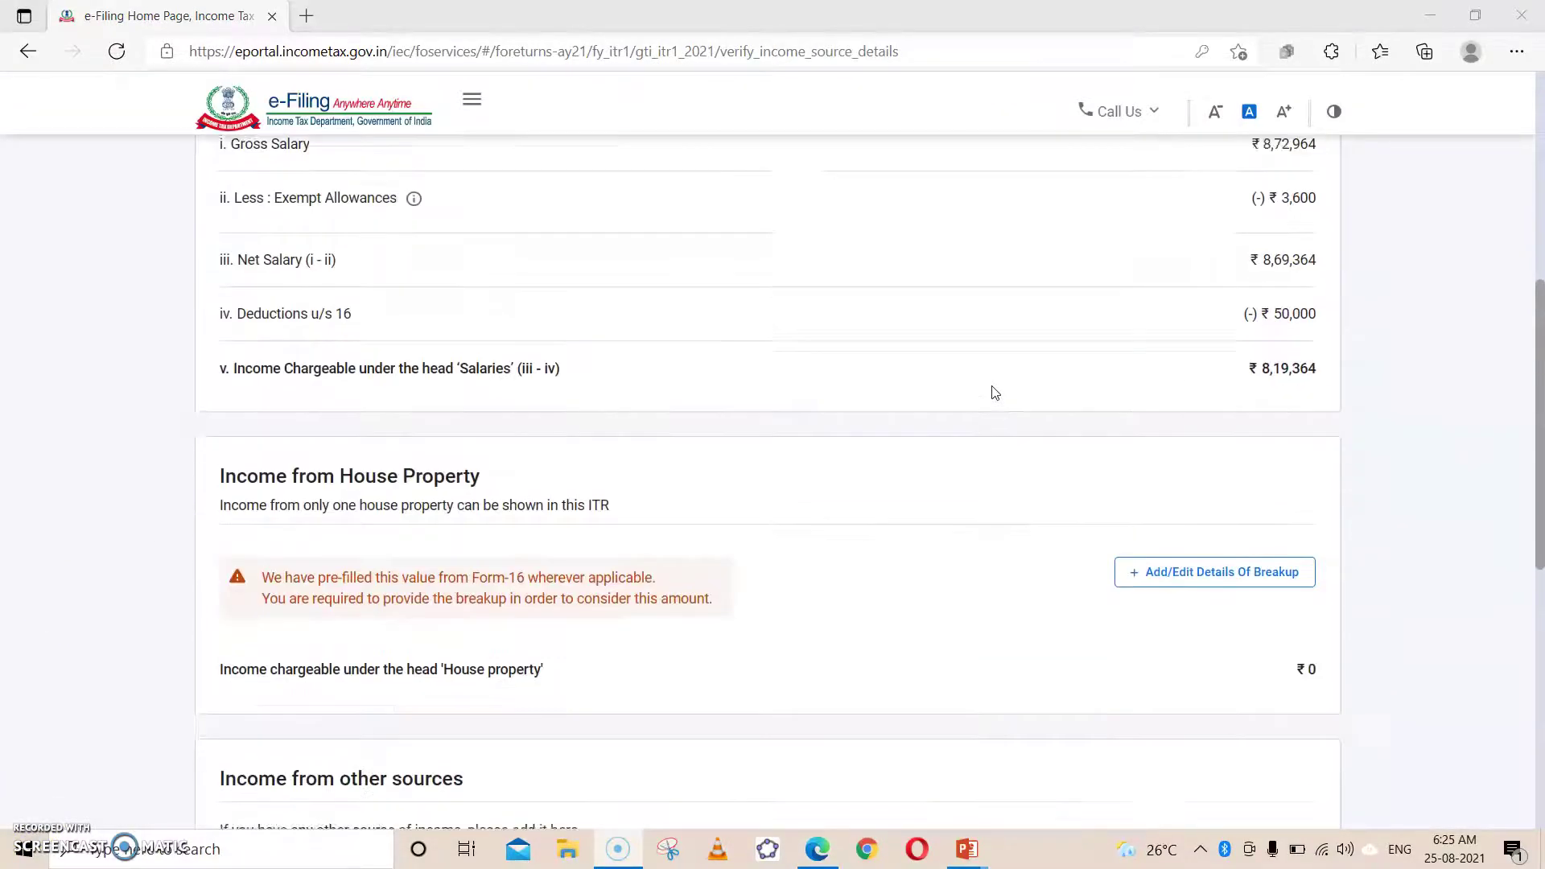
{"action": "scroll", "coordinate": [995, 392], "scroll_direction": "down", "scroll_amount": 4}
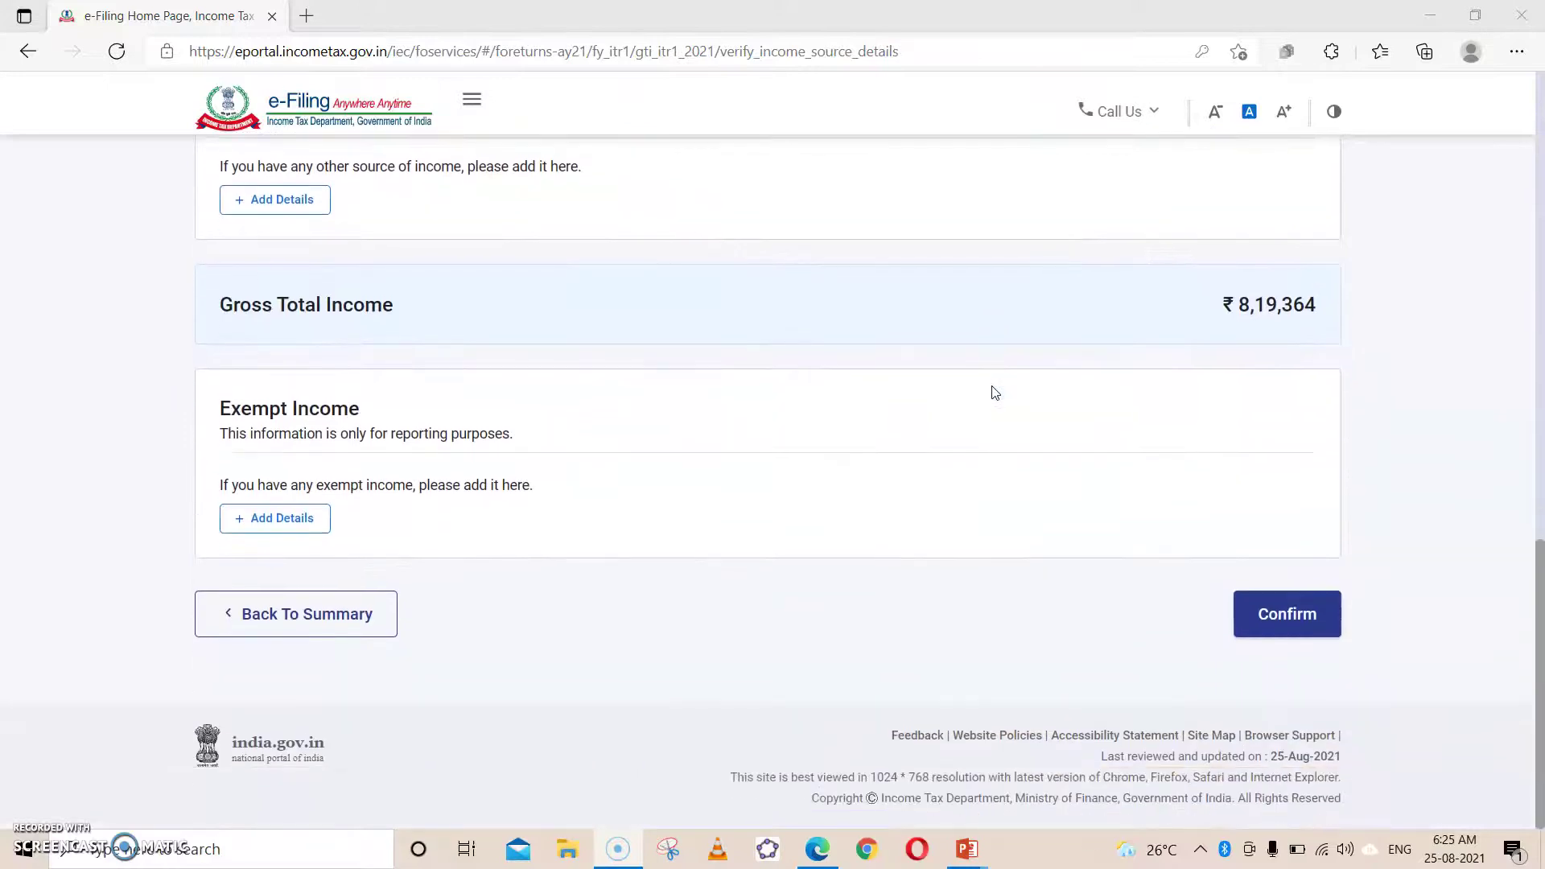
{"action": "left_click", "coordinate": [1301, 614]}
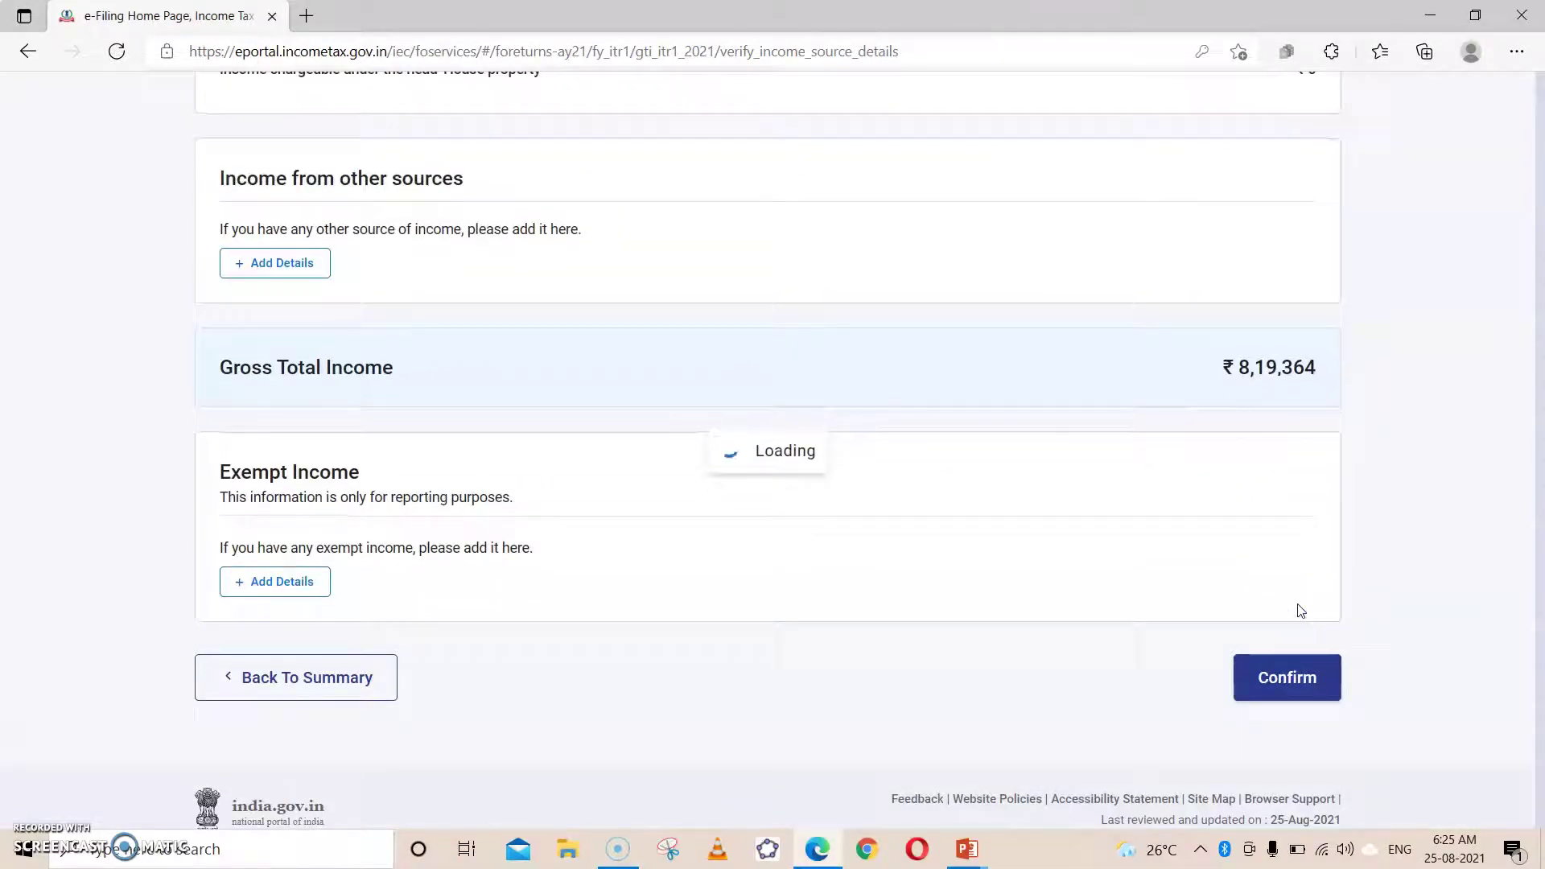
Step: Check the updated Return Summary and open its Total Deductions section
{"action": "scroll", "coordinate": [1301, 613], "scroll_direction": "down", "scroll_amount": 2}
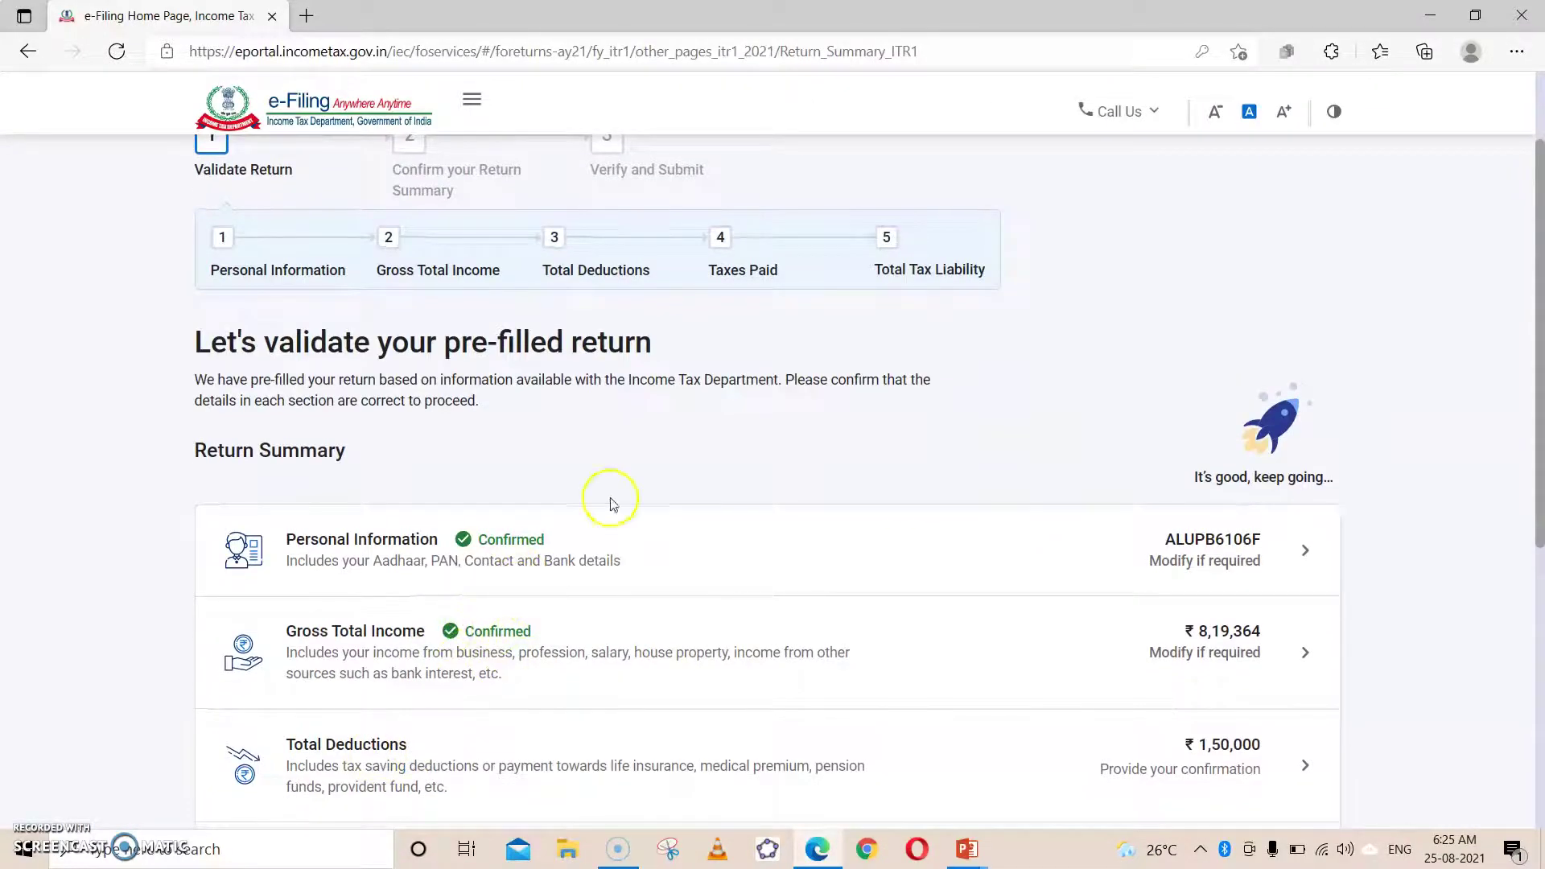
{"action": "scroll", "coordinate": [614, 501], "scroll_direction": "down", "scroll_amount": 3}
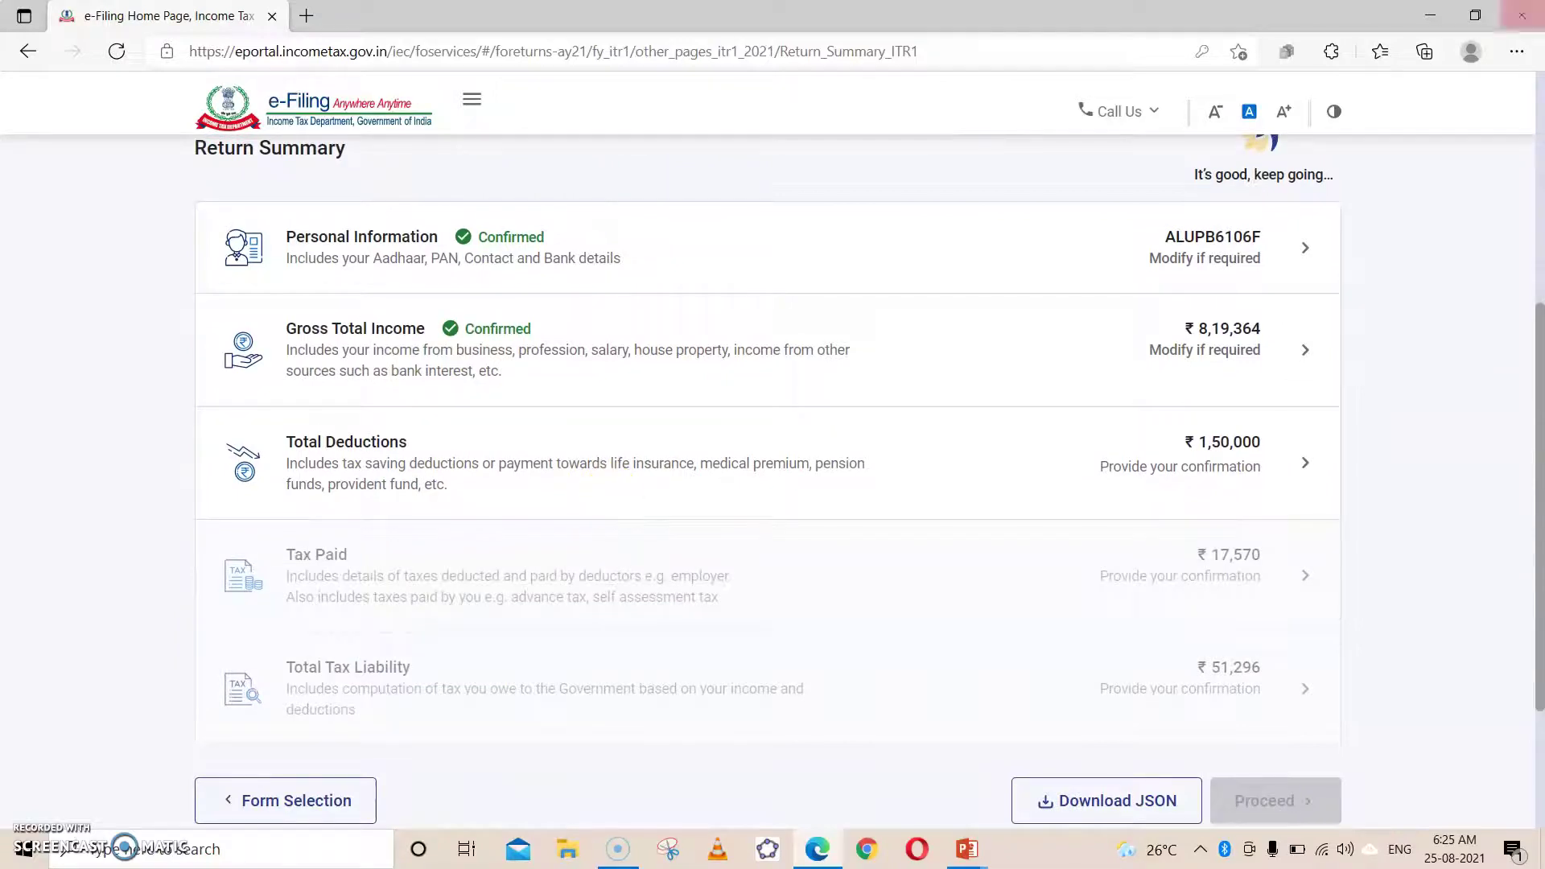
{"action": "left_click", "coordinate": [1286, 472]}
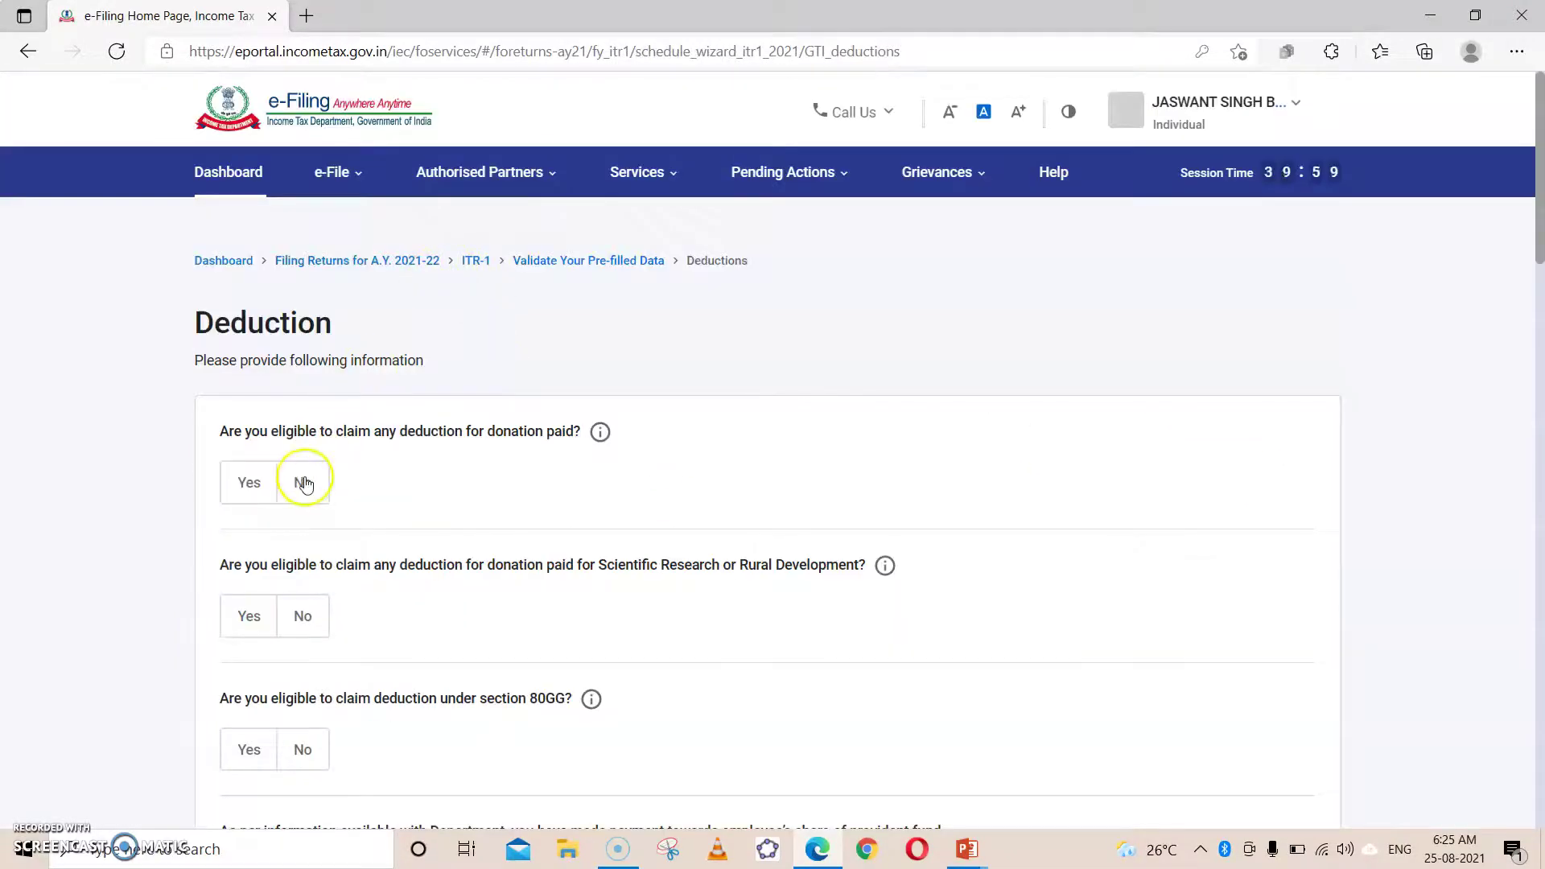
Step: Answer Yes to the deduction for donation paid, and No to the scientific research or rural development and section 80GG deductions
{"action": "scroll", "coordinate": [574, 396], "scroll_direction": "down", "scroll_amount": 1}
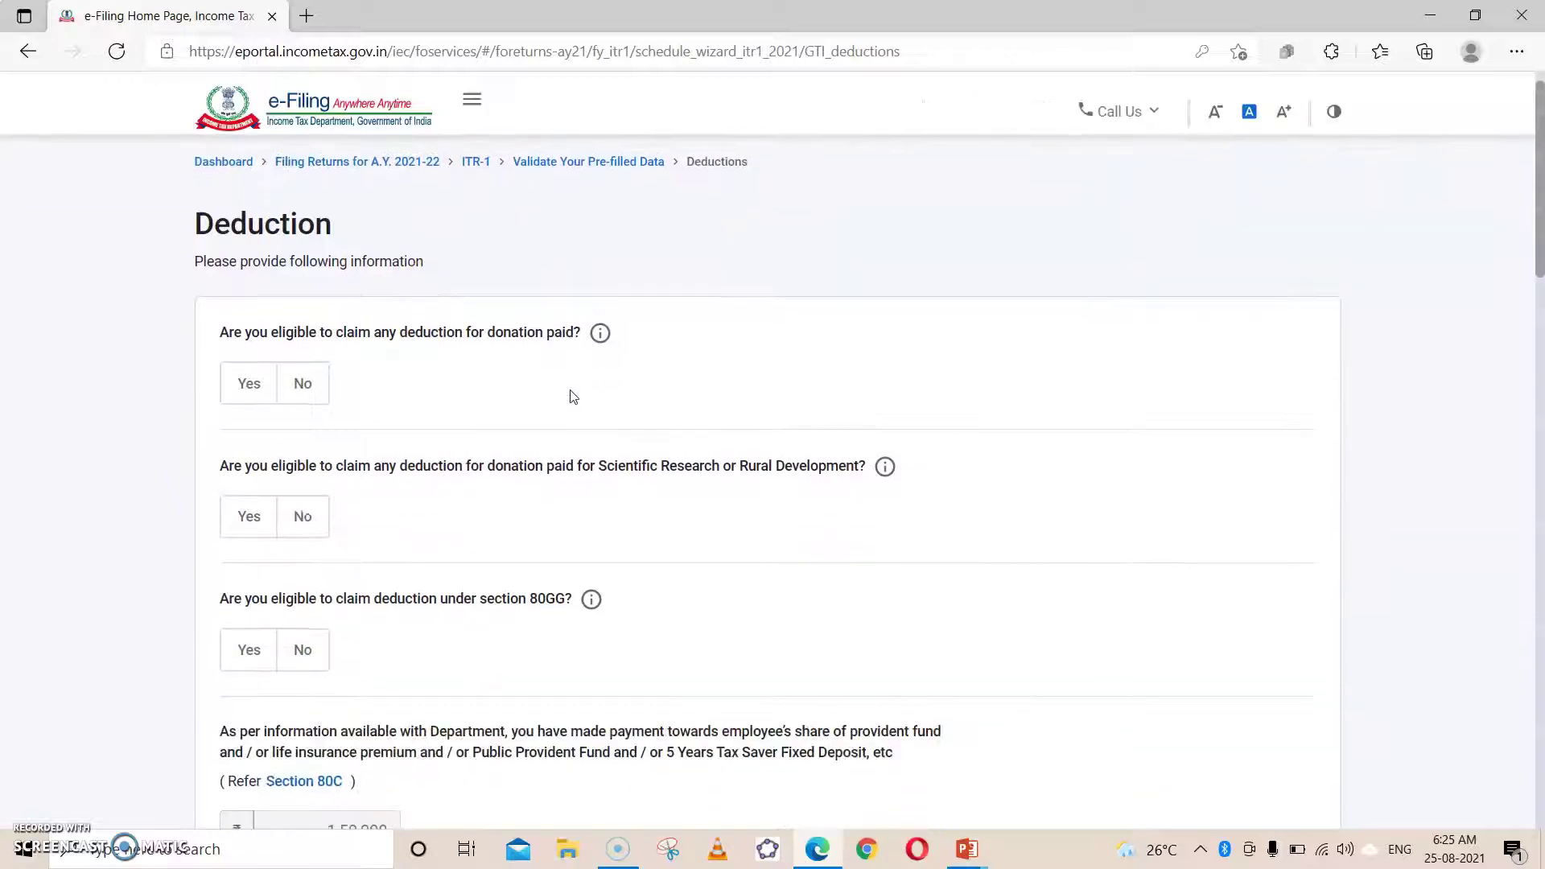
{"action": "left_click", "coordinate": [251, 385]}
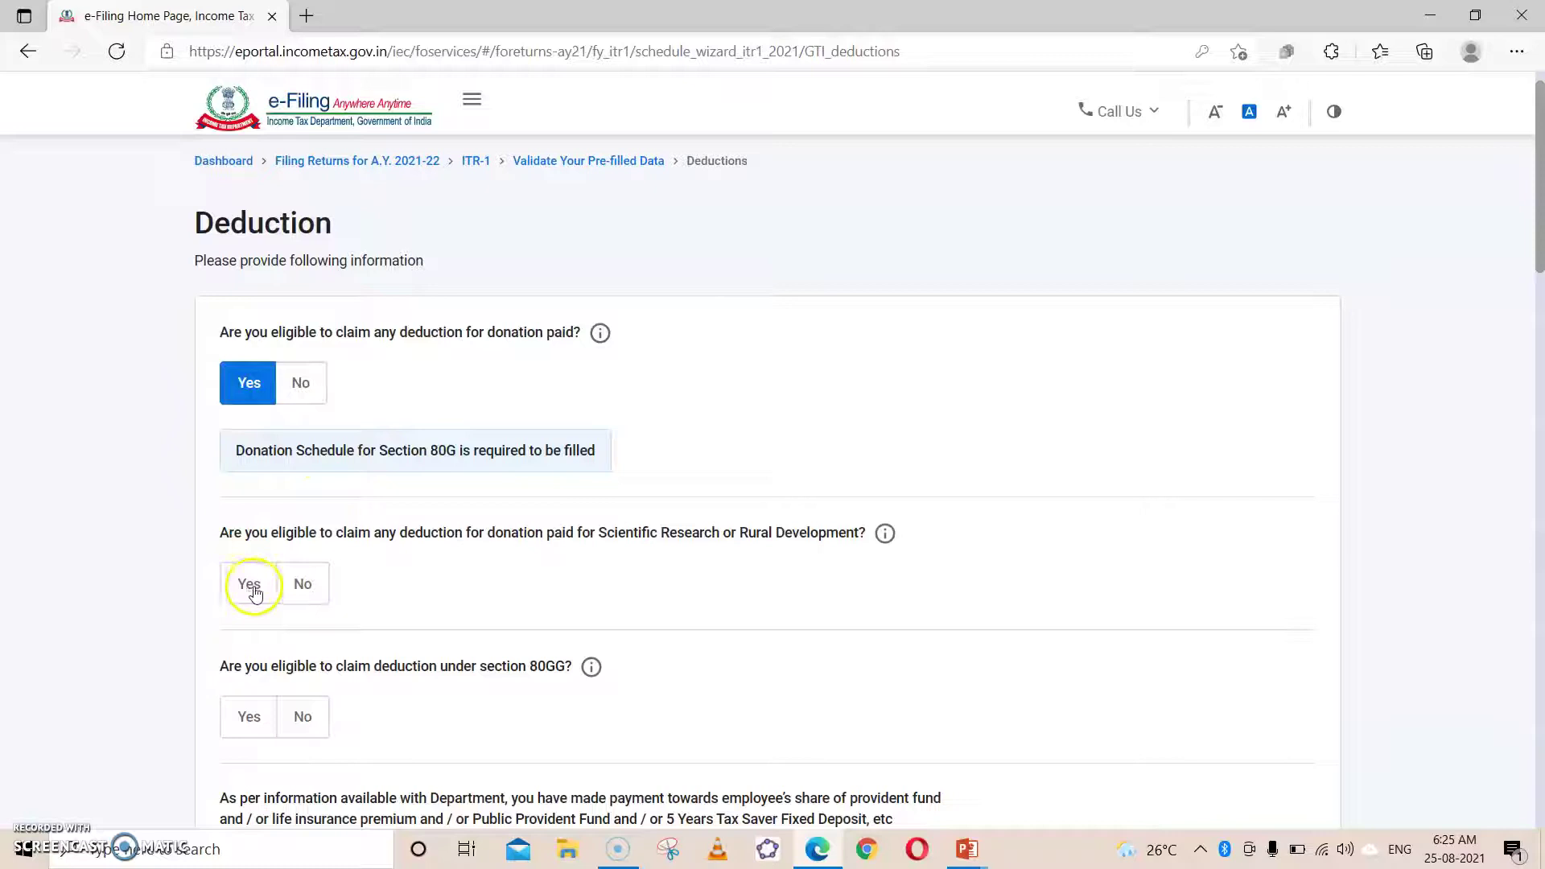
{"action": "left_click", "coordinate": [301, 586]}
{"action": "scroll", "coordinate": [631, 301], "scroll_direction": "down", "scroll_amount": 2}
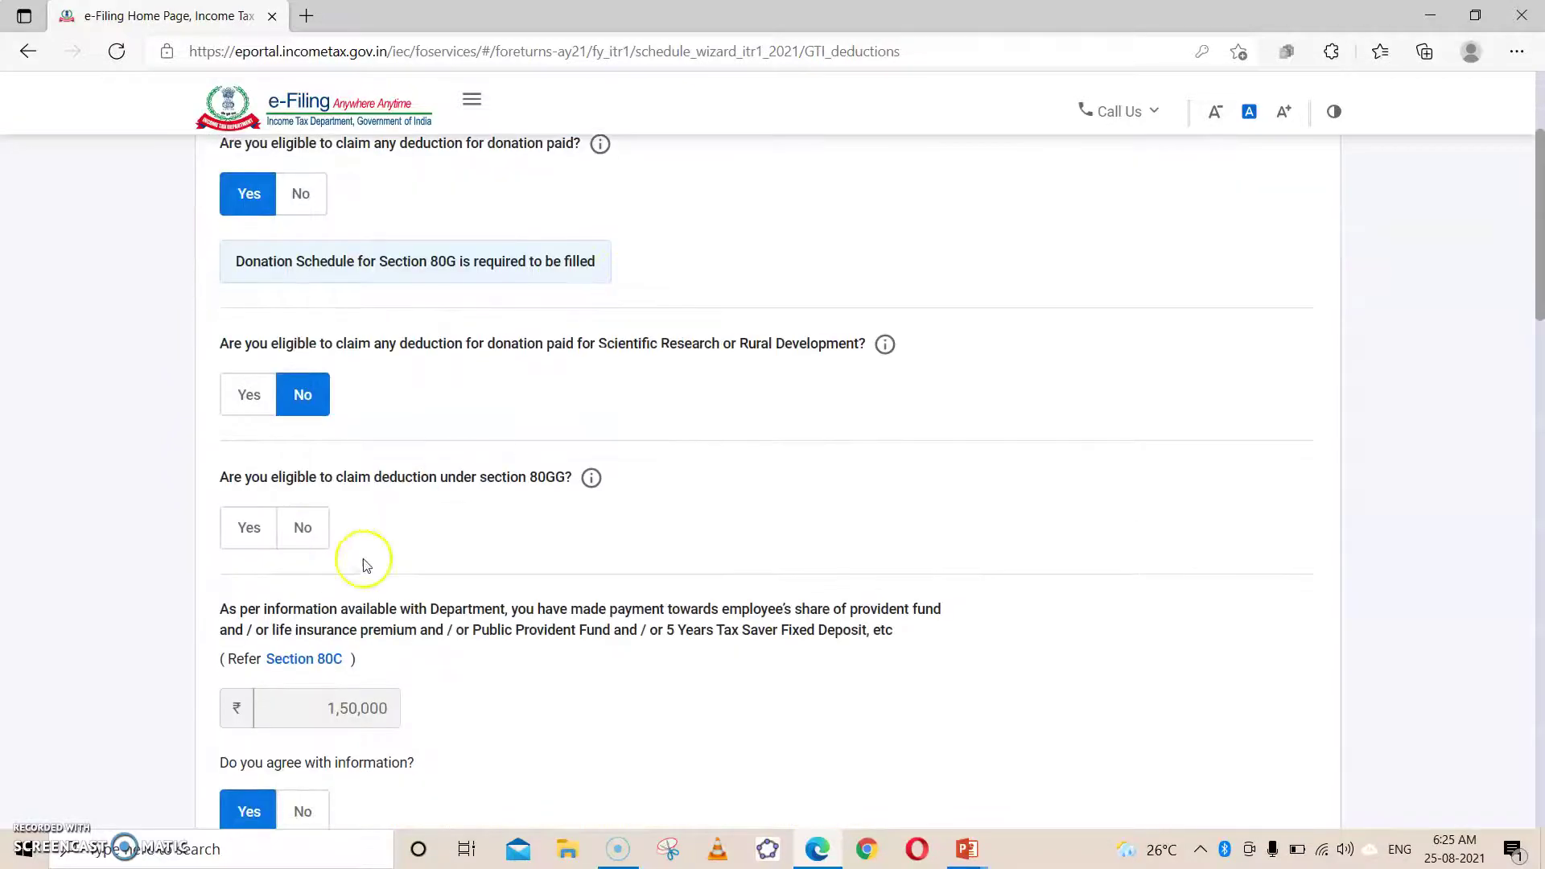
{"action": "left_click", "coordinate": [306, 525]}
Step: Disagree with the pre-filled section 80C information and set the payment amount to 1,59,339
{"action": "scroll", "coordinate": [563, 338], "scroll_direction": "down", "scroll_amount": 3}
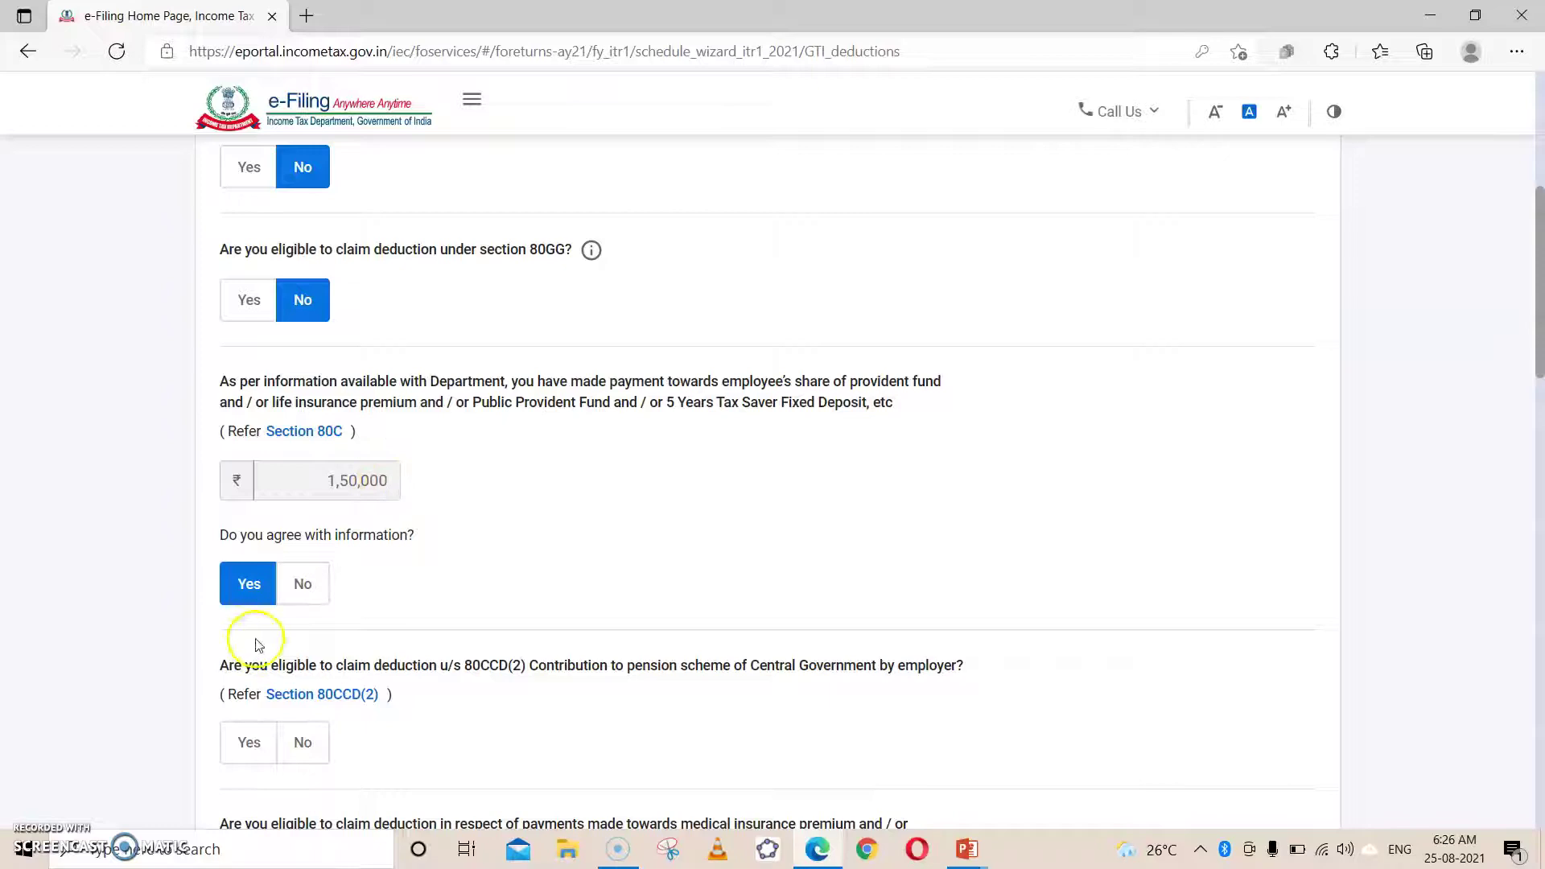
{"action": "left_click", "coordinate": [315, 581]}
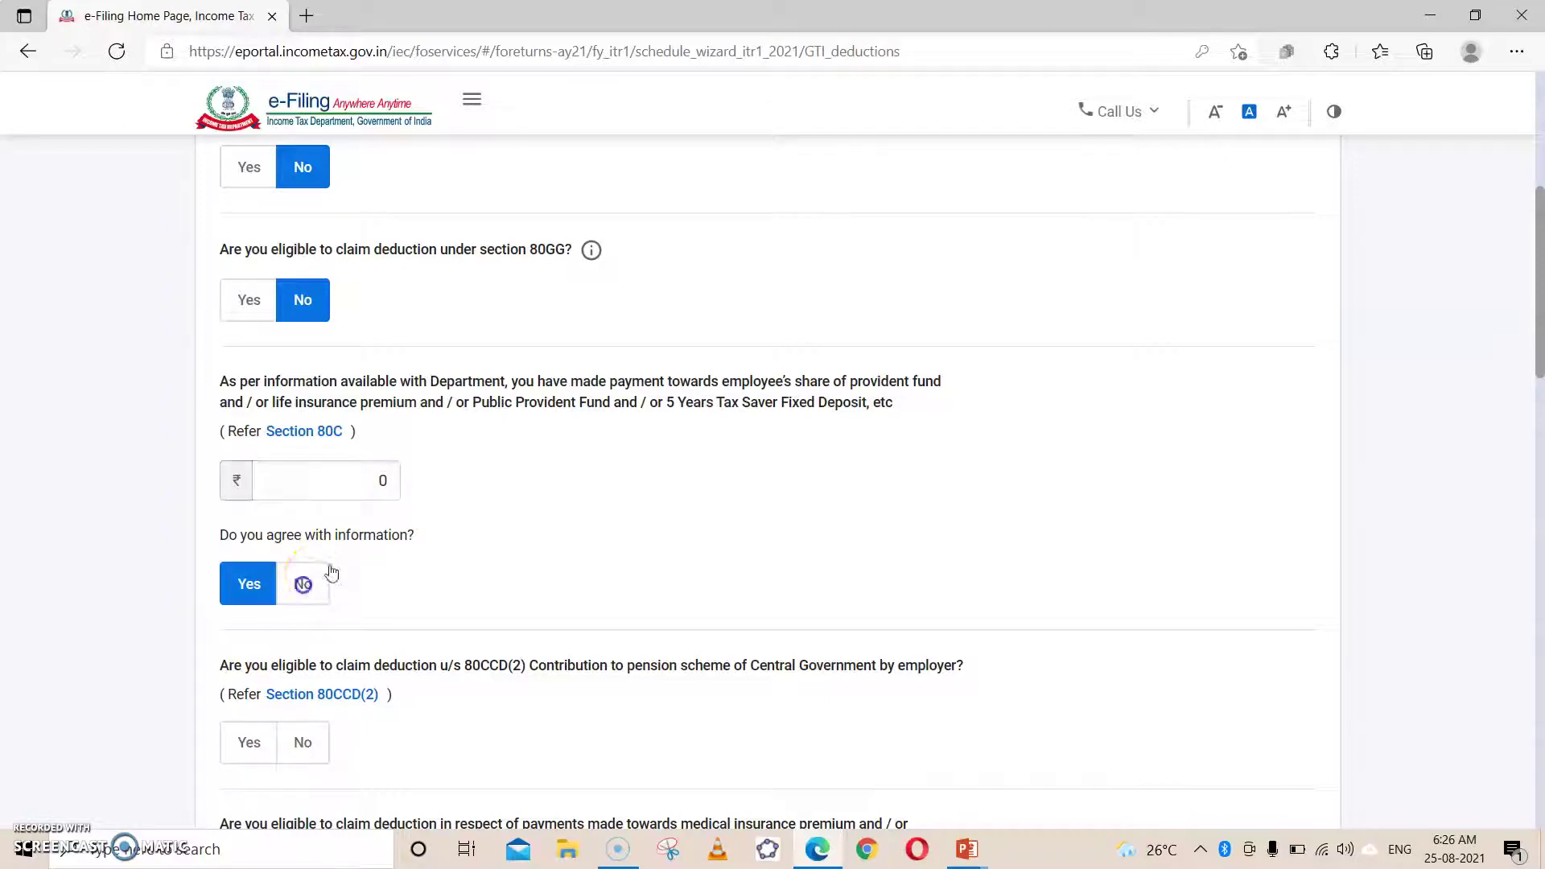
{"action": "left_click", "coordinate": [383, 484]}
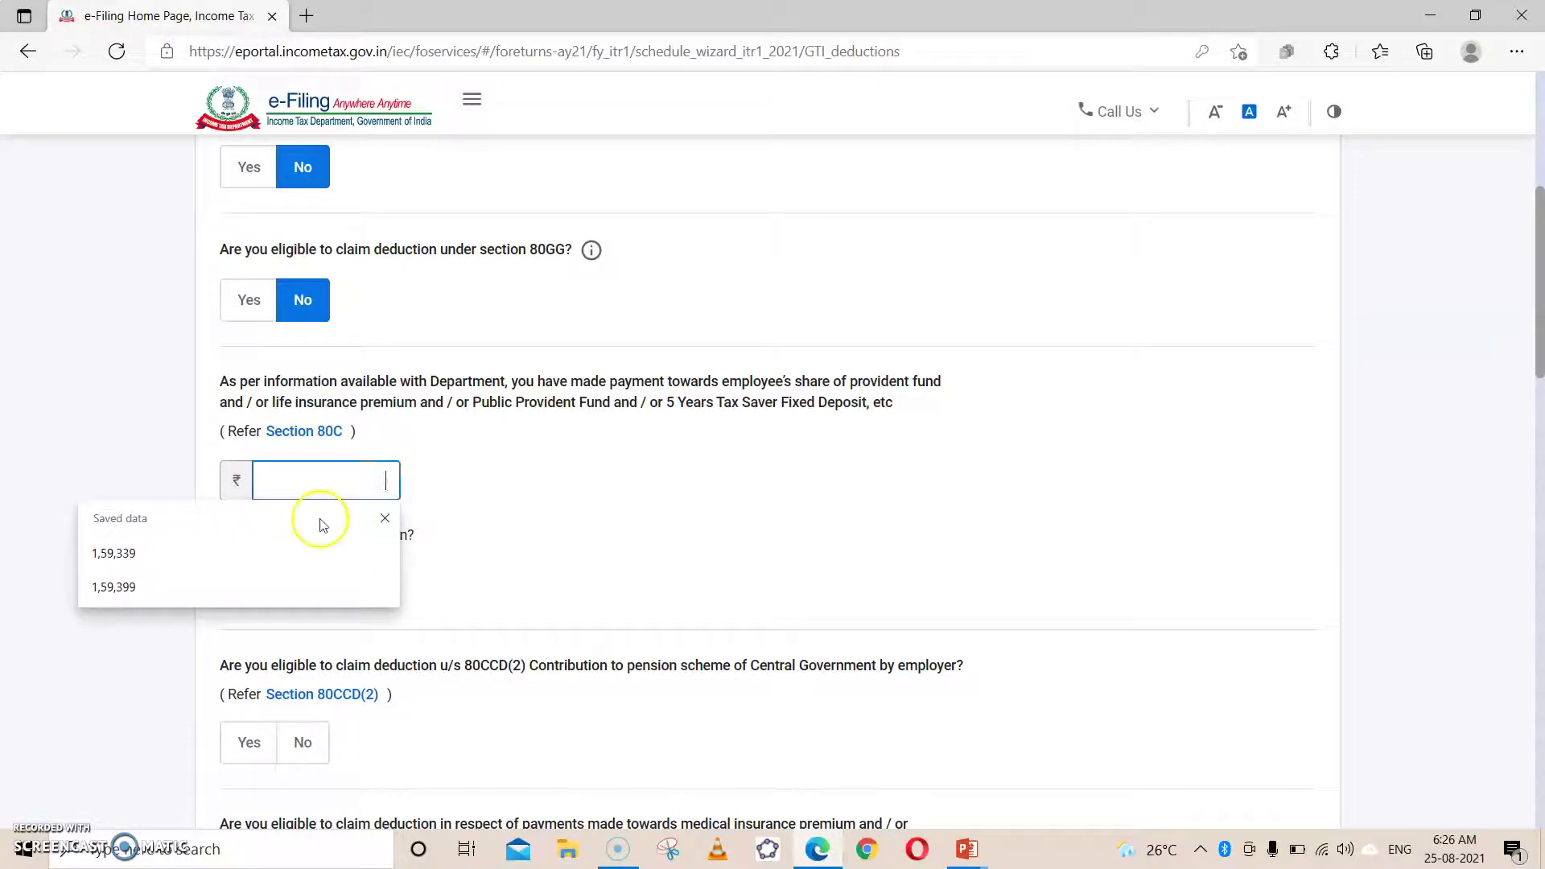
{"action": "left_click", "coordinate": [176, 555]}
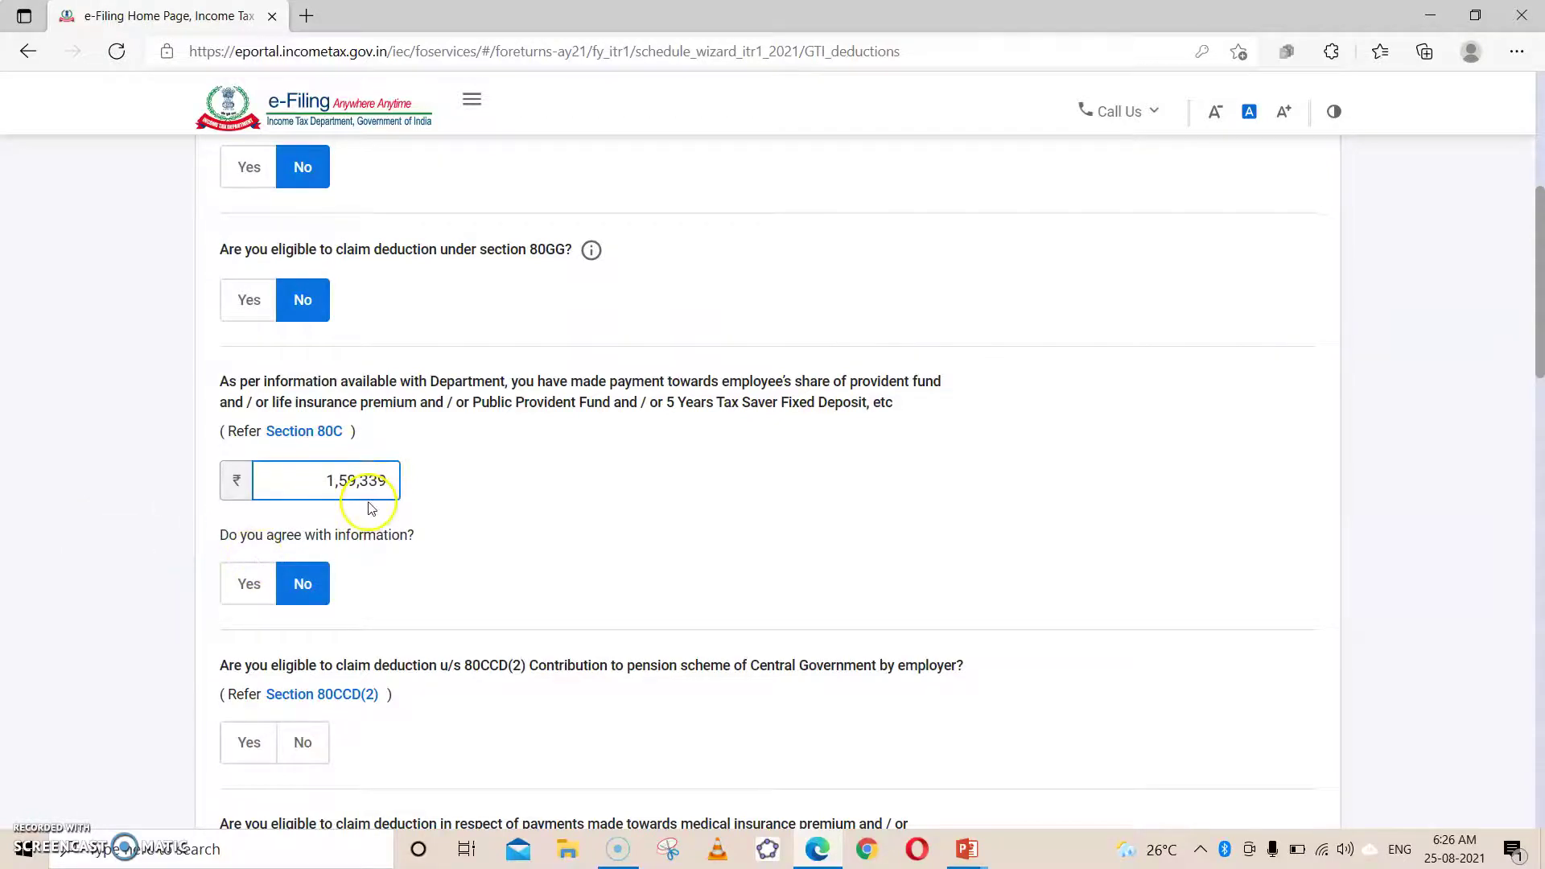
Step: Answer Yes to the section 80CCD(2) deduction and enter 99,766 as the employer's contribution to the Central Government pension scheme
{"action": "scroll", "coordinate": [375, 499], "scroll_direction": "down", "scroll_amount": 2}
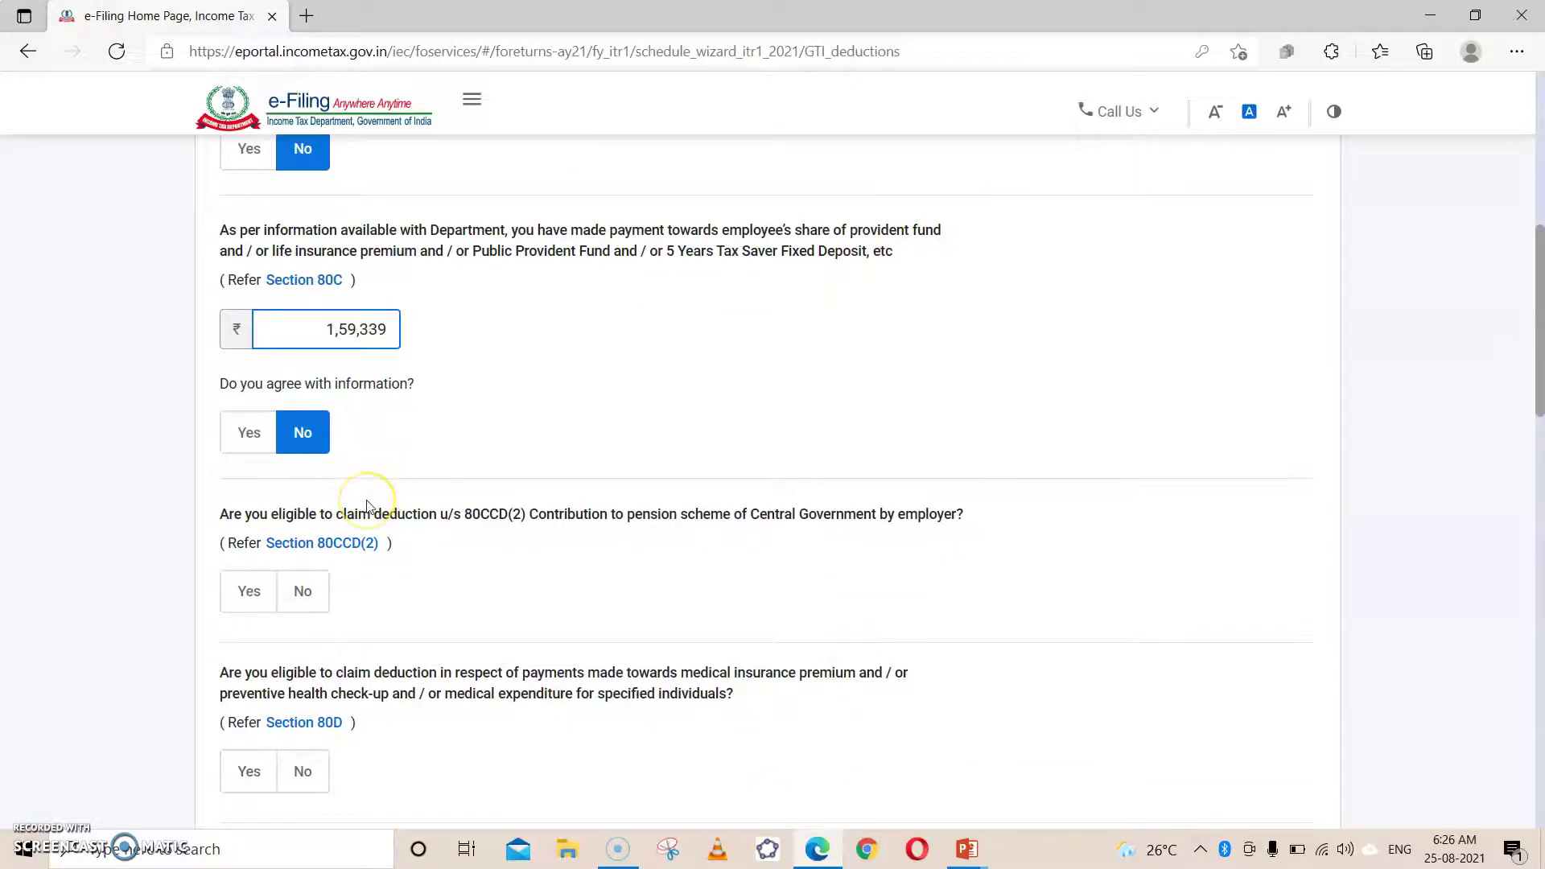
{"action": "scroll", "coordinate": [368, 506], "scroll_direction": "down", "scroll_amount": 1}
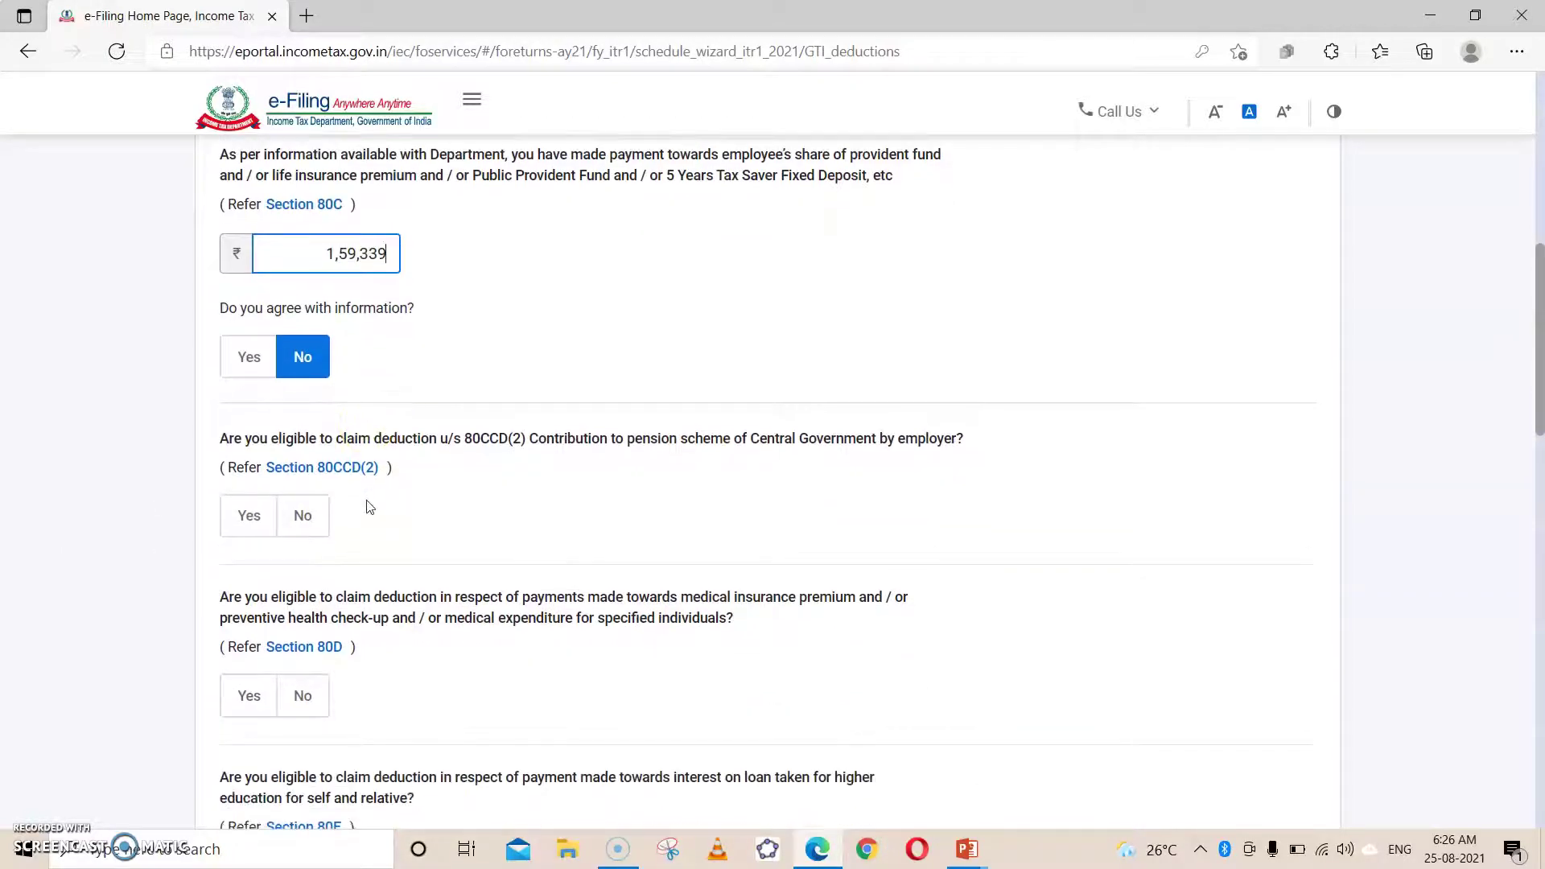
{"action": "left_click", "coordinate": [252, 521]}
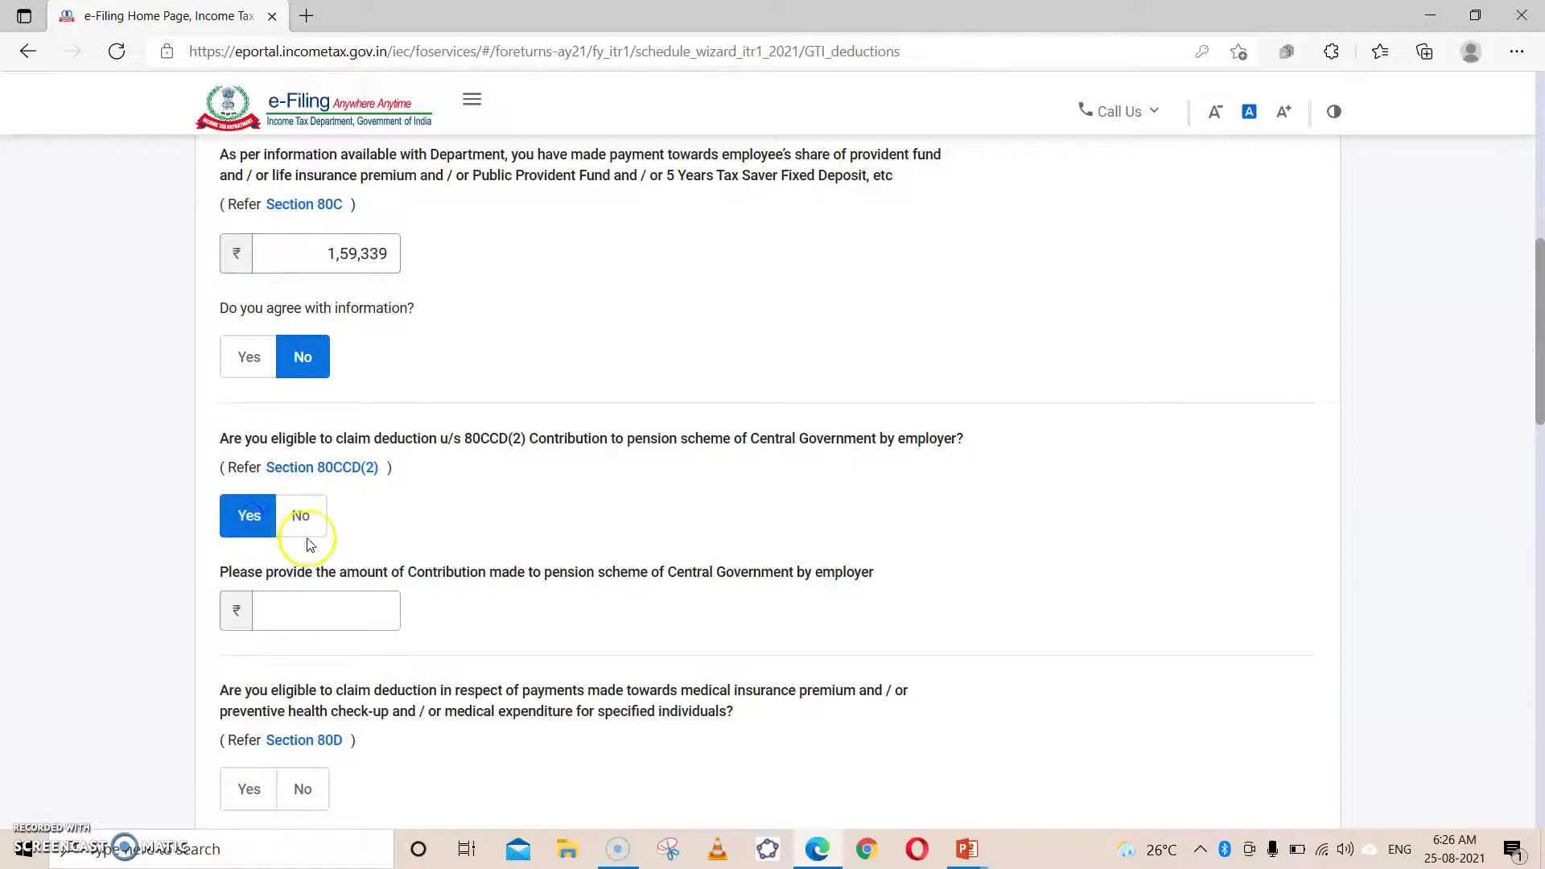
{"action": "scroll", "coordinate": [378, 519], "scroll_direction": "down", "scroll_amount": 1}
{"action": "left_click", "coordinate": [311, 505]}
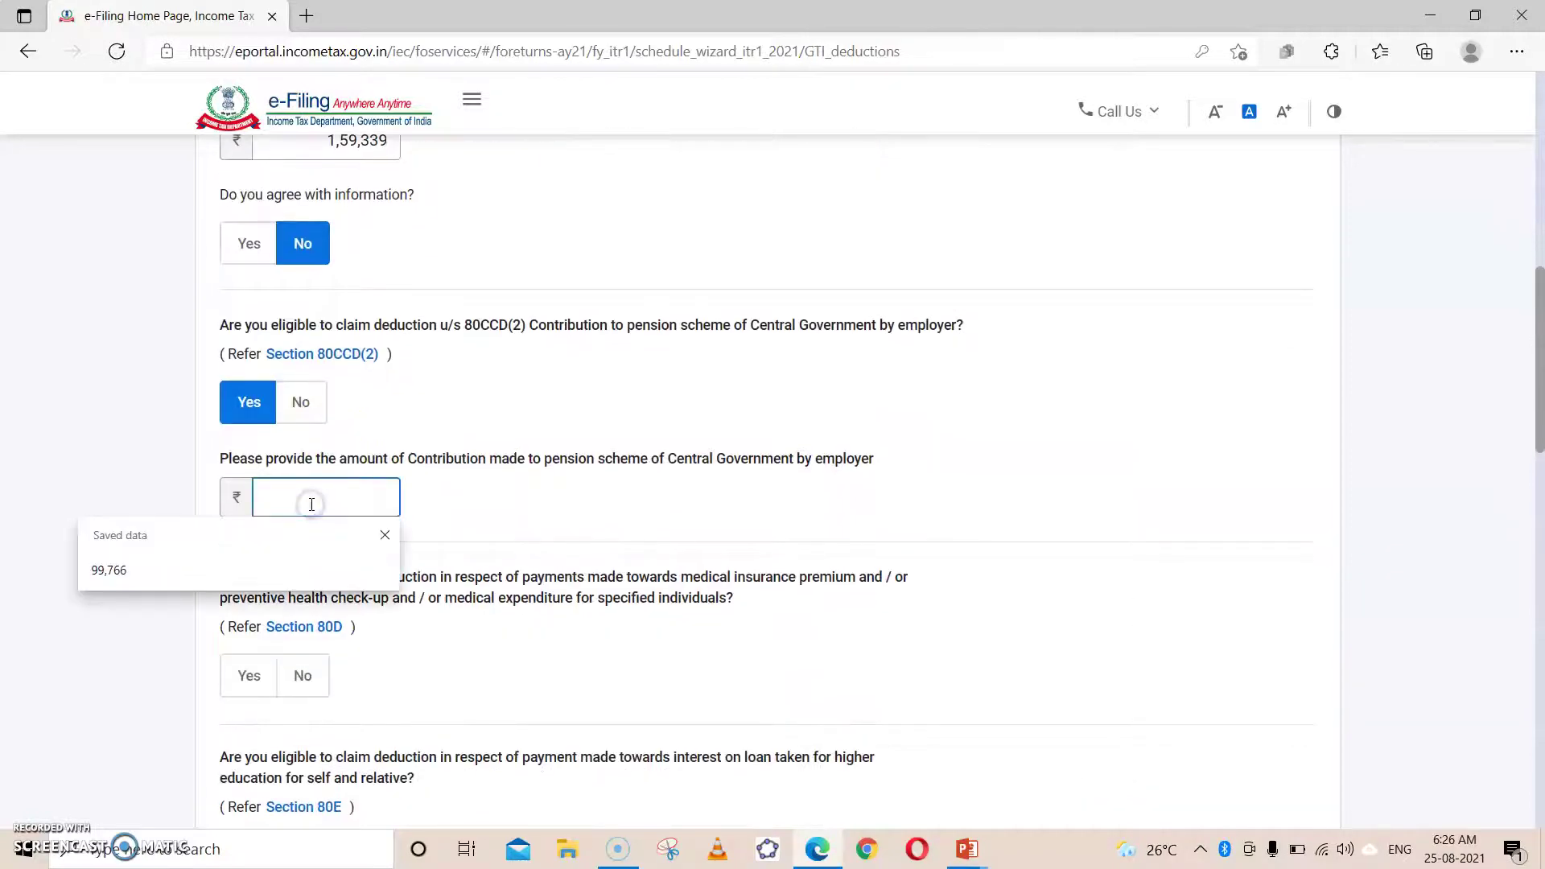
{"action": "left_click", "coordinate": [179, 581]}
{"action": "scroll", "coordinate": [519, 419], "scroll_direction": "down", "scroll_amount": 1}
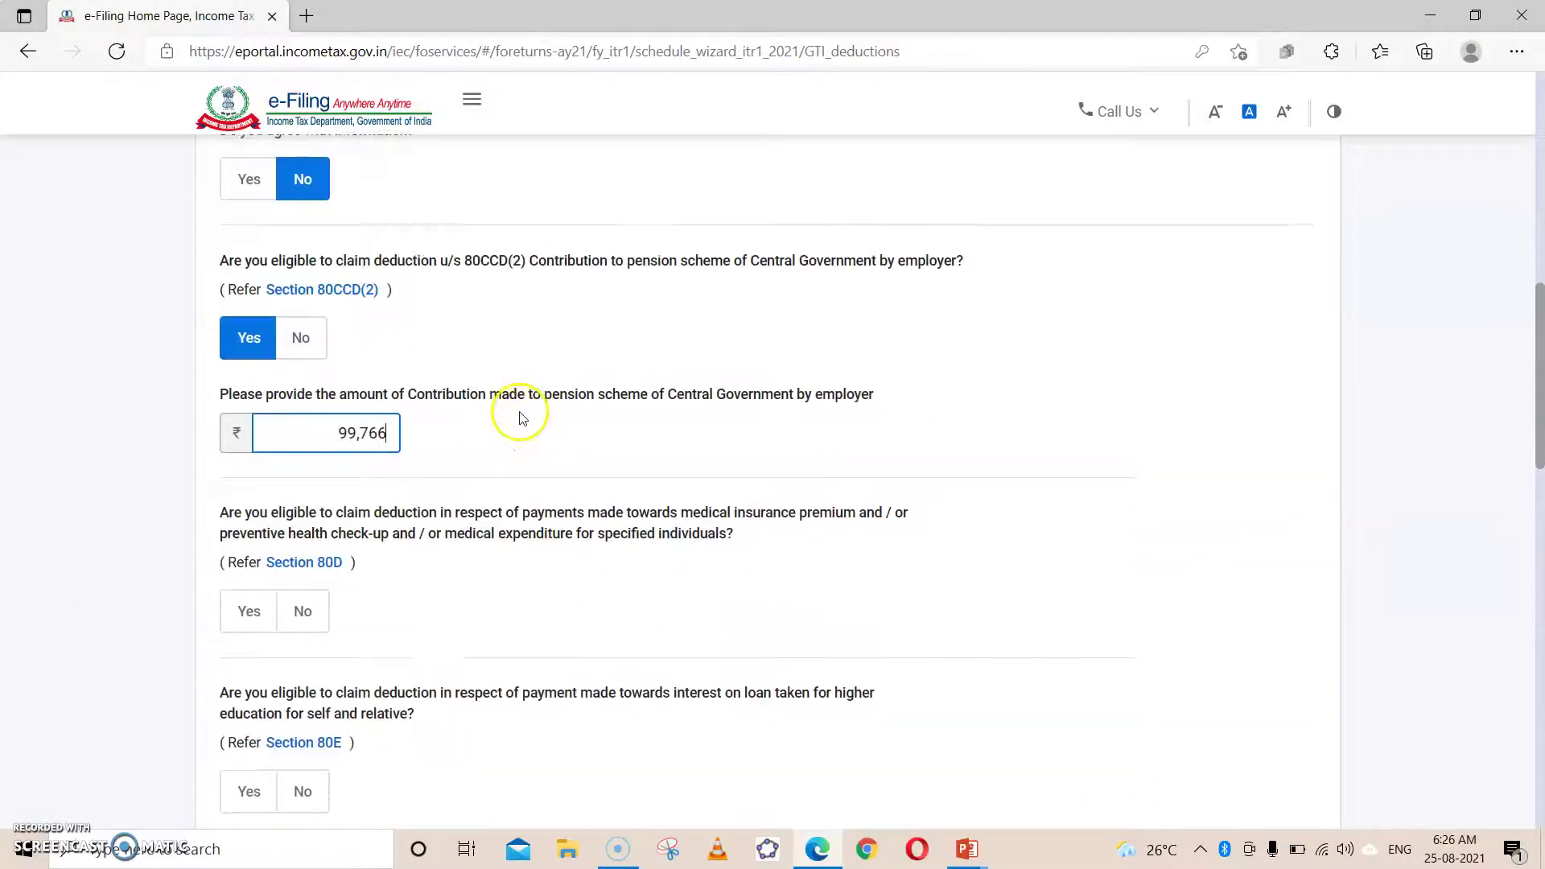
Step: Answer Yes to the section 80D medical insurance deduction and No to the section 80E education loan interest deduction
{"action": "scroll", "coordinate": [520, 419], "scroll_direction": "down", "scroll_amount": 1}
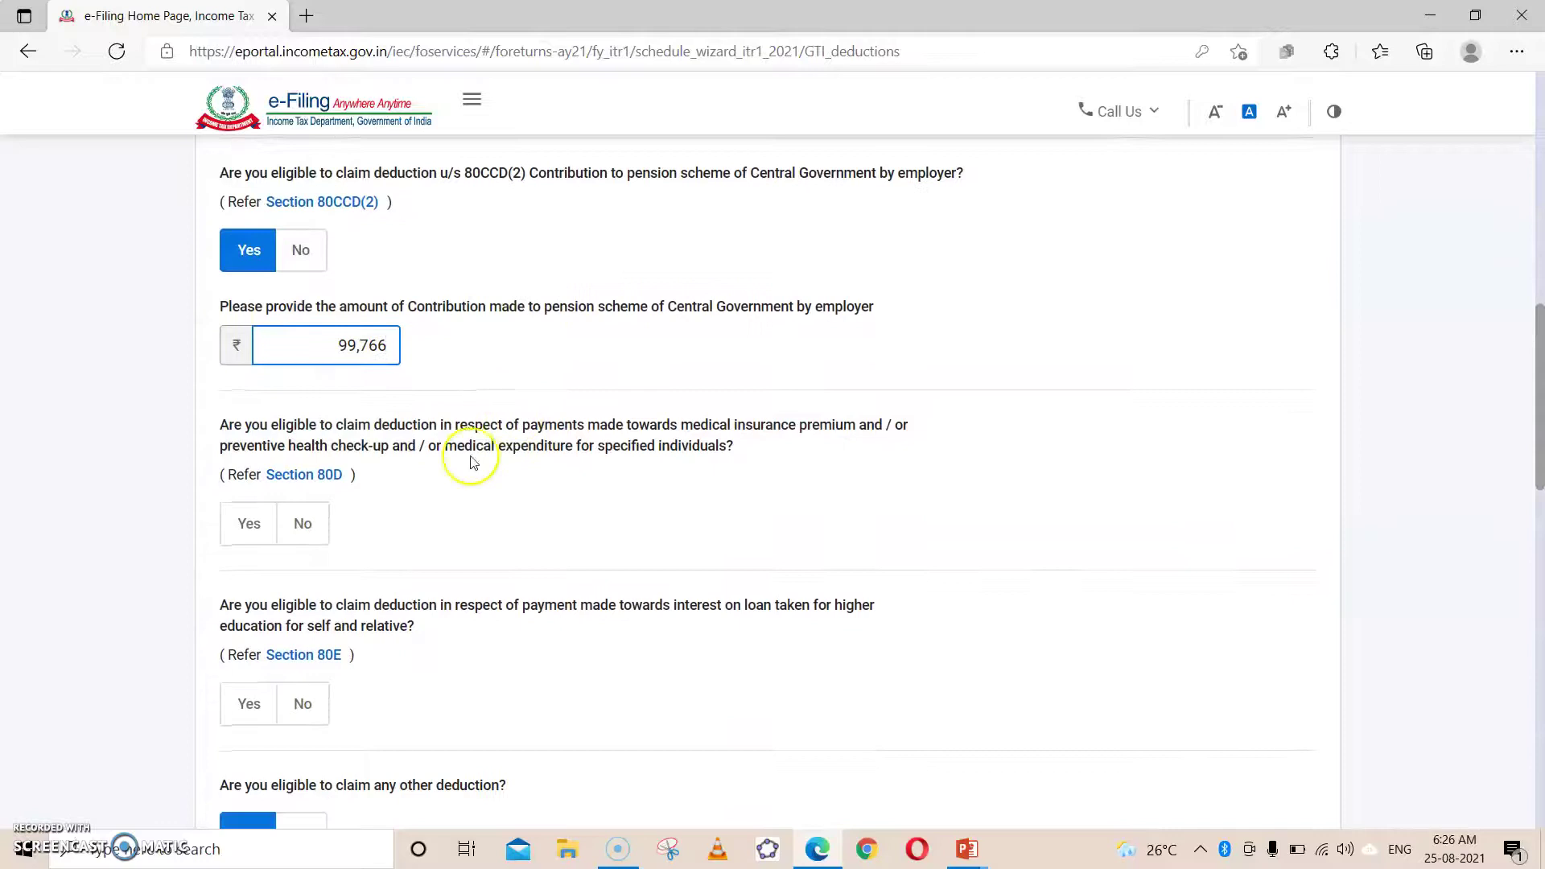
{"action": "left_click", "coordinate": [252, 529]}
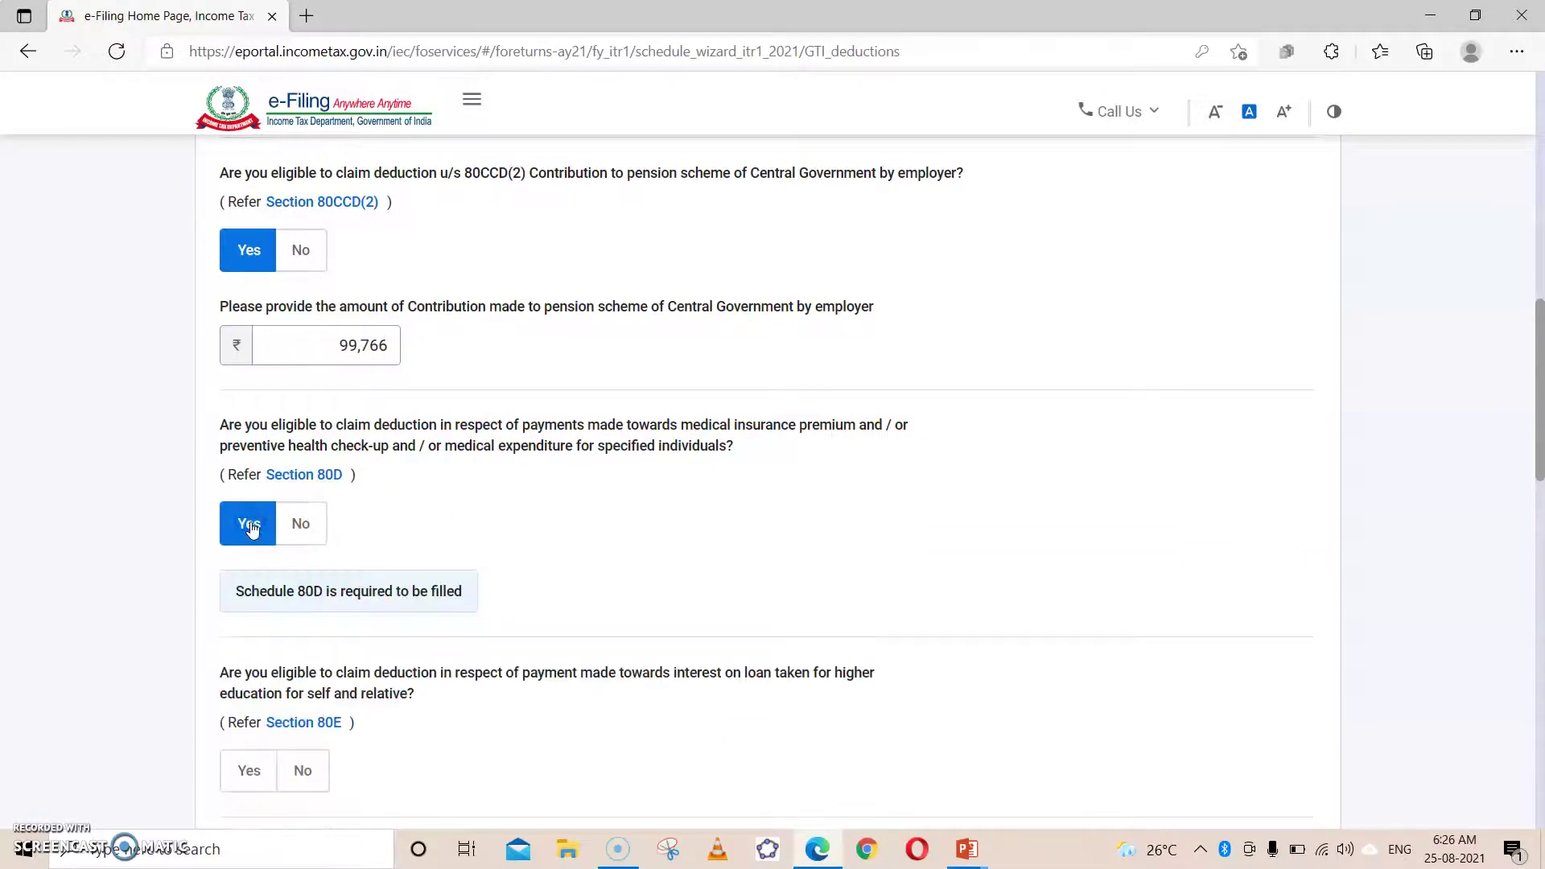
{"action": "scroll", "coordinate": [535, 493], "scroll_direction": "down", "scroll_amount": 1}
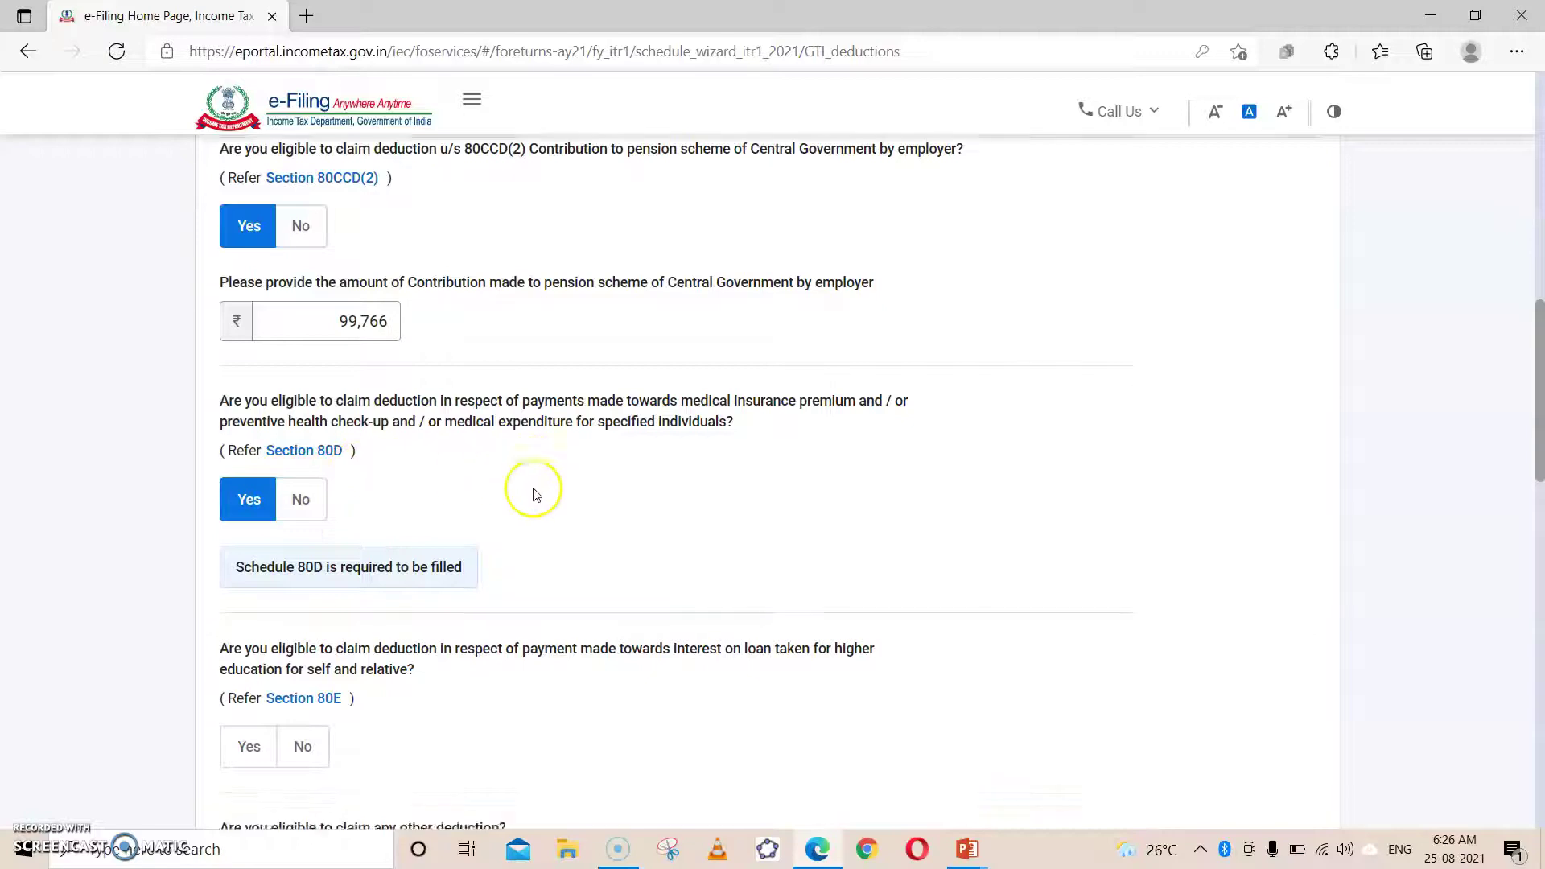
{"action": "scroll", "coordinate": [673, 328], "scroll_direction": "down", "scroll_amount": 2}
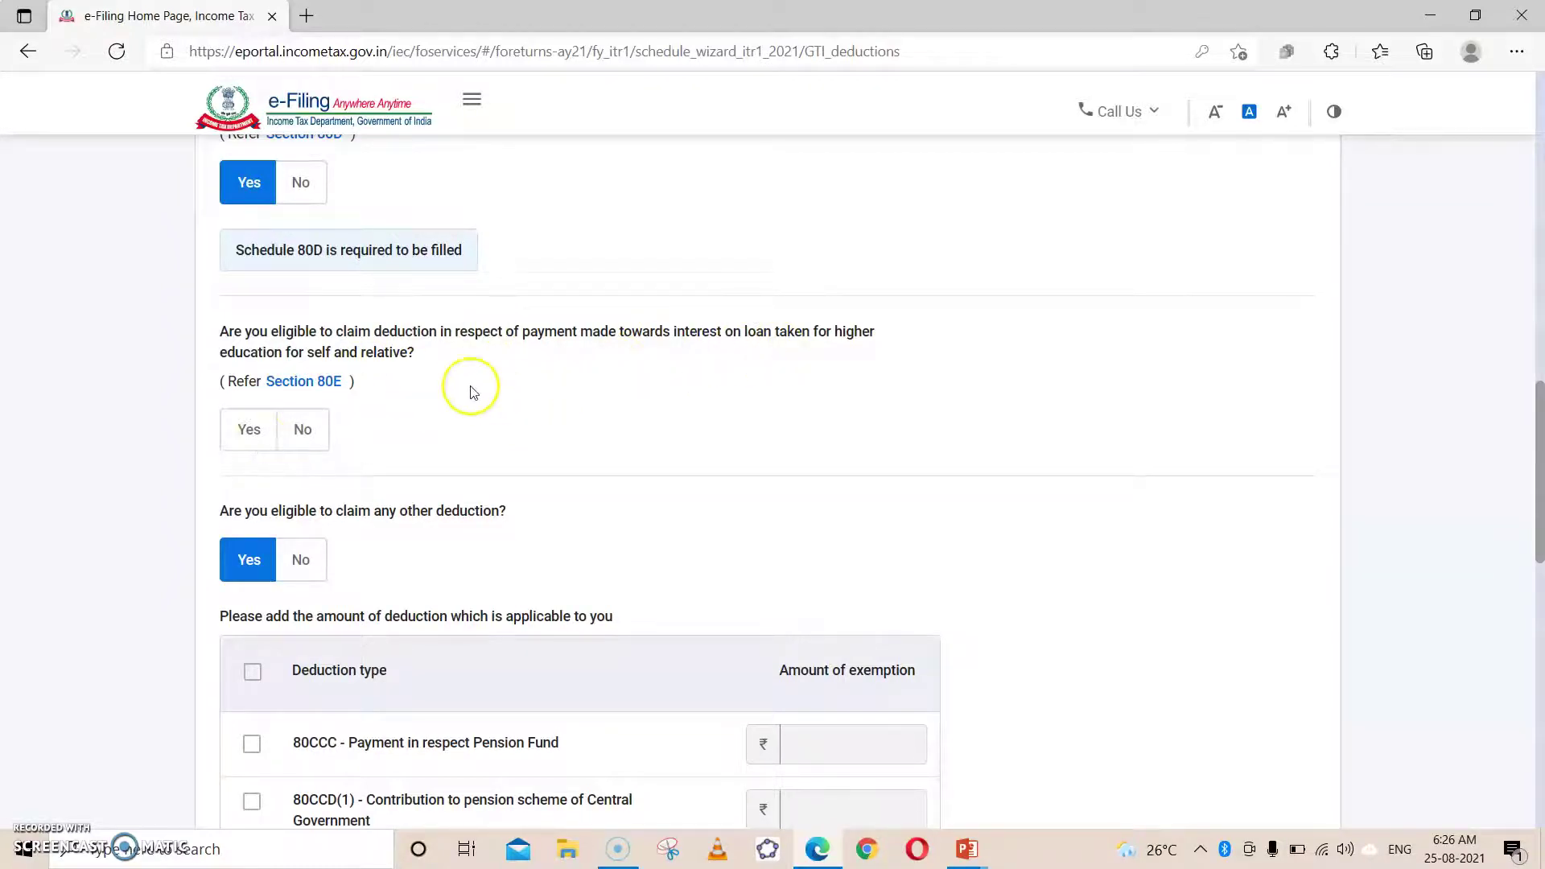
{"action": "left_click", "coordinate": [306, 435]}
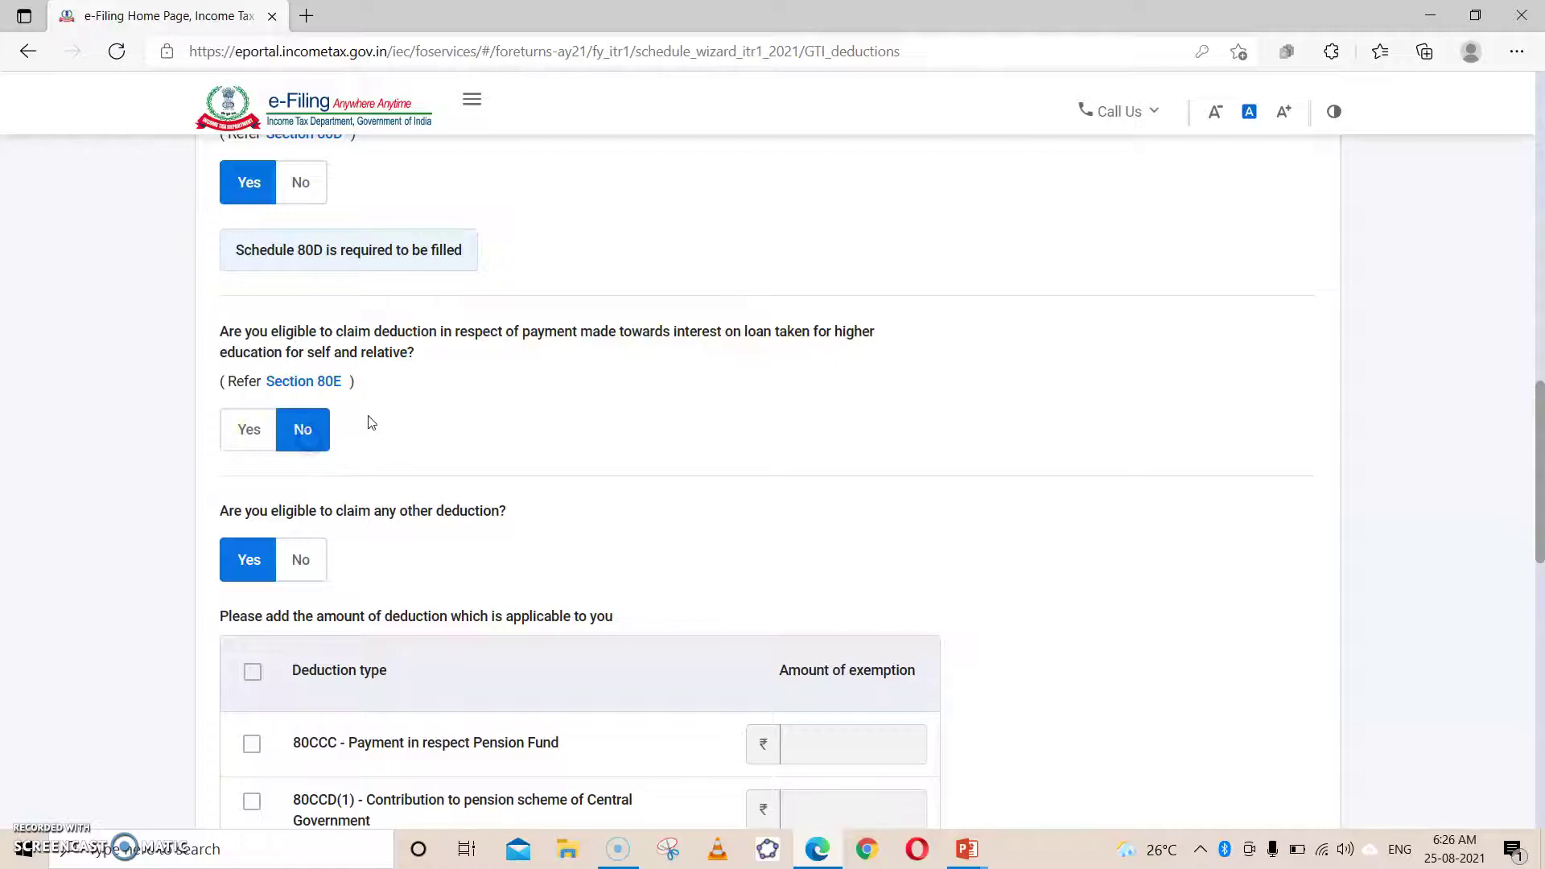
Step: Among the other deductions, select 80CCD(1) contribution to the Central Government pension scheme and enter 21,258 as the amount
{"action": "scroll", "coordinate": [368, 421], "scroll_direction": "down", "scroll_amount": 2}
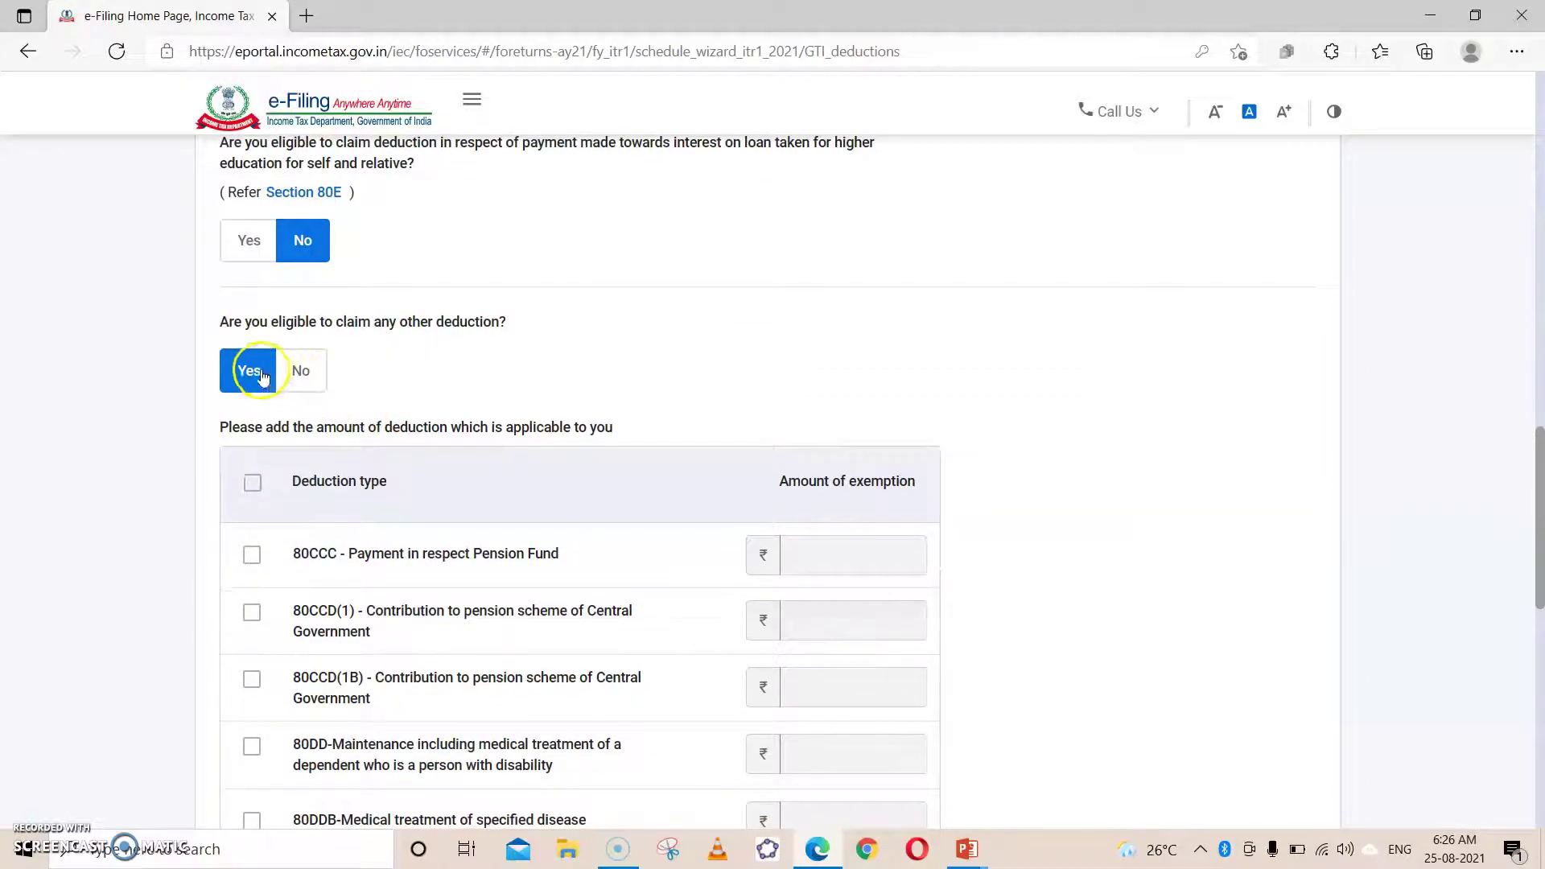
{"action": "scroll", "coordinate": [303, 438], "scroll_direction": "down", "scroll_amount": 2}
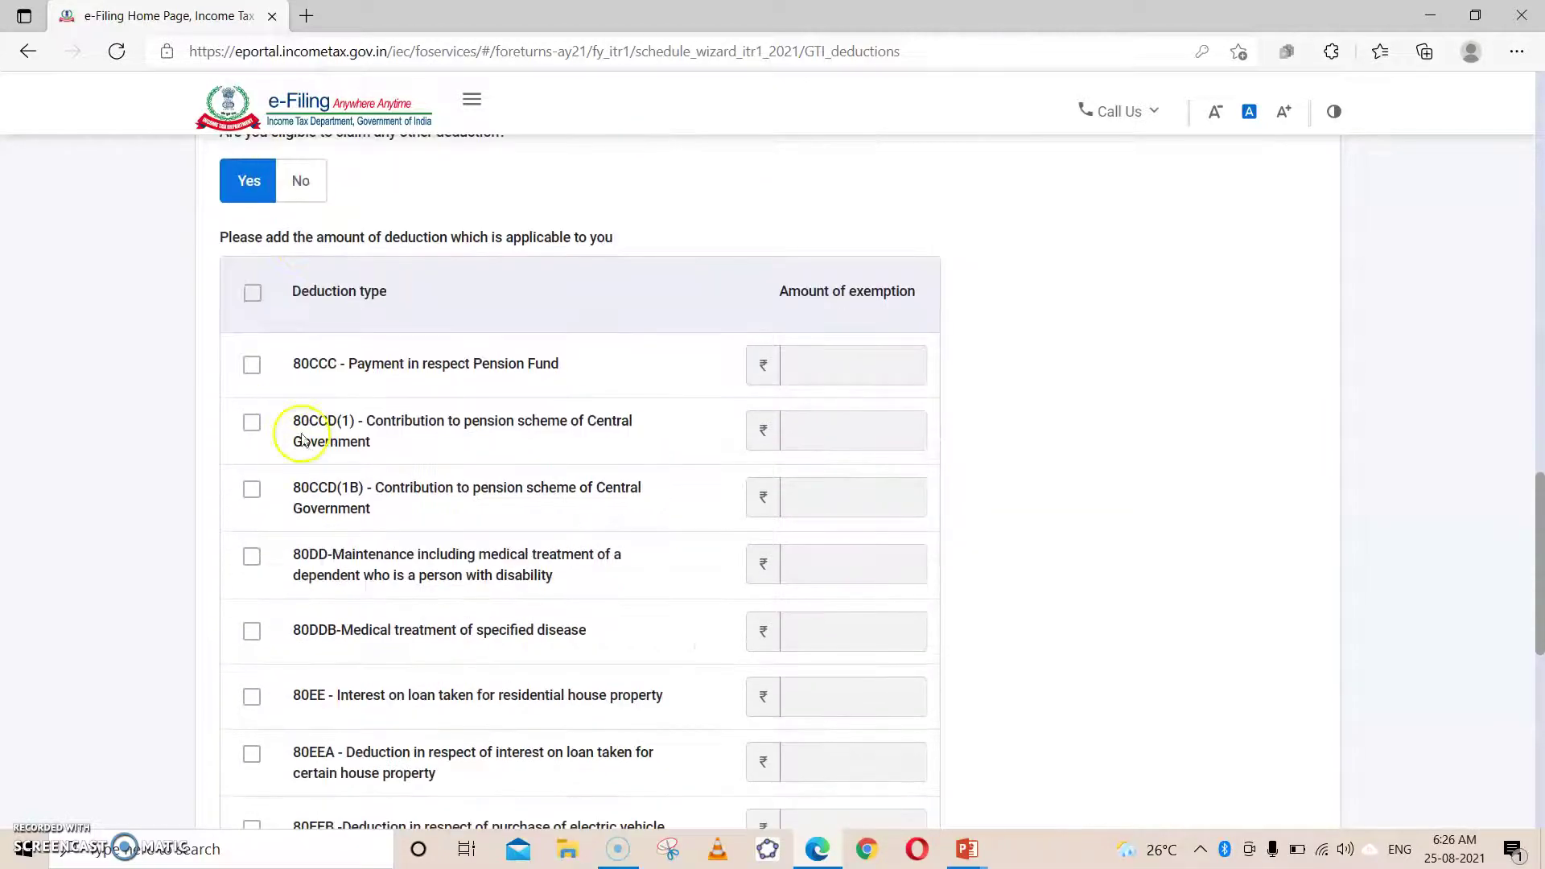
{"action": "left_click", "coordinate": [251, 424]}
{"action": "left_click", "coordinate": [827, 412]}
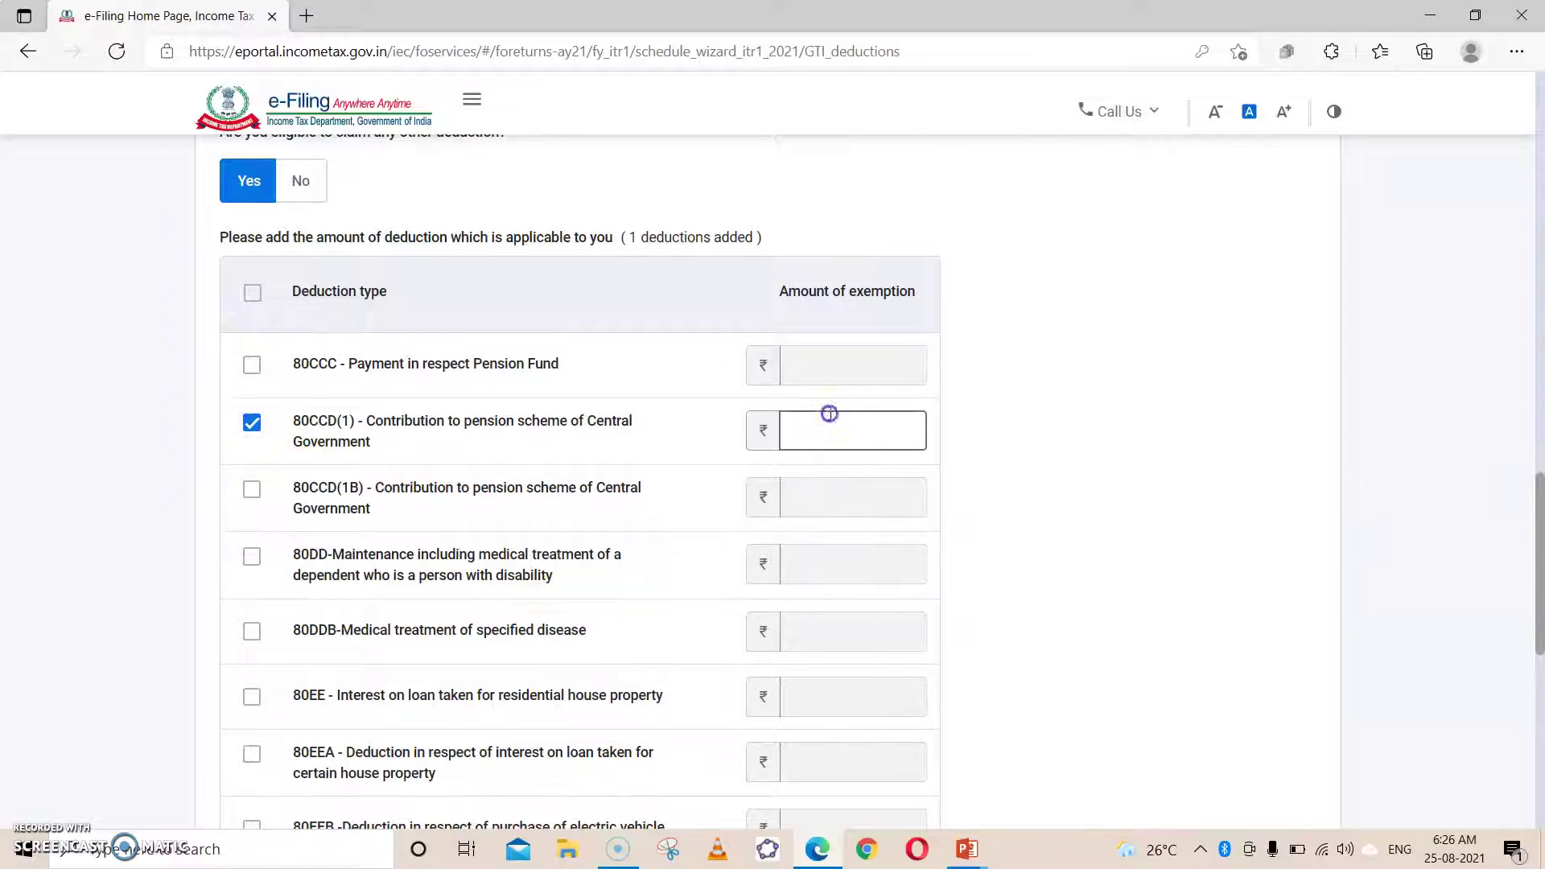
{"action": "left_click", "coordinate": [726, 506]}
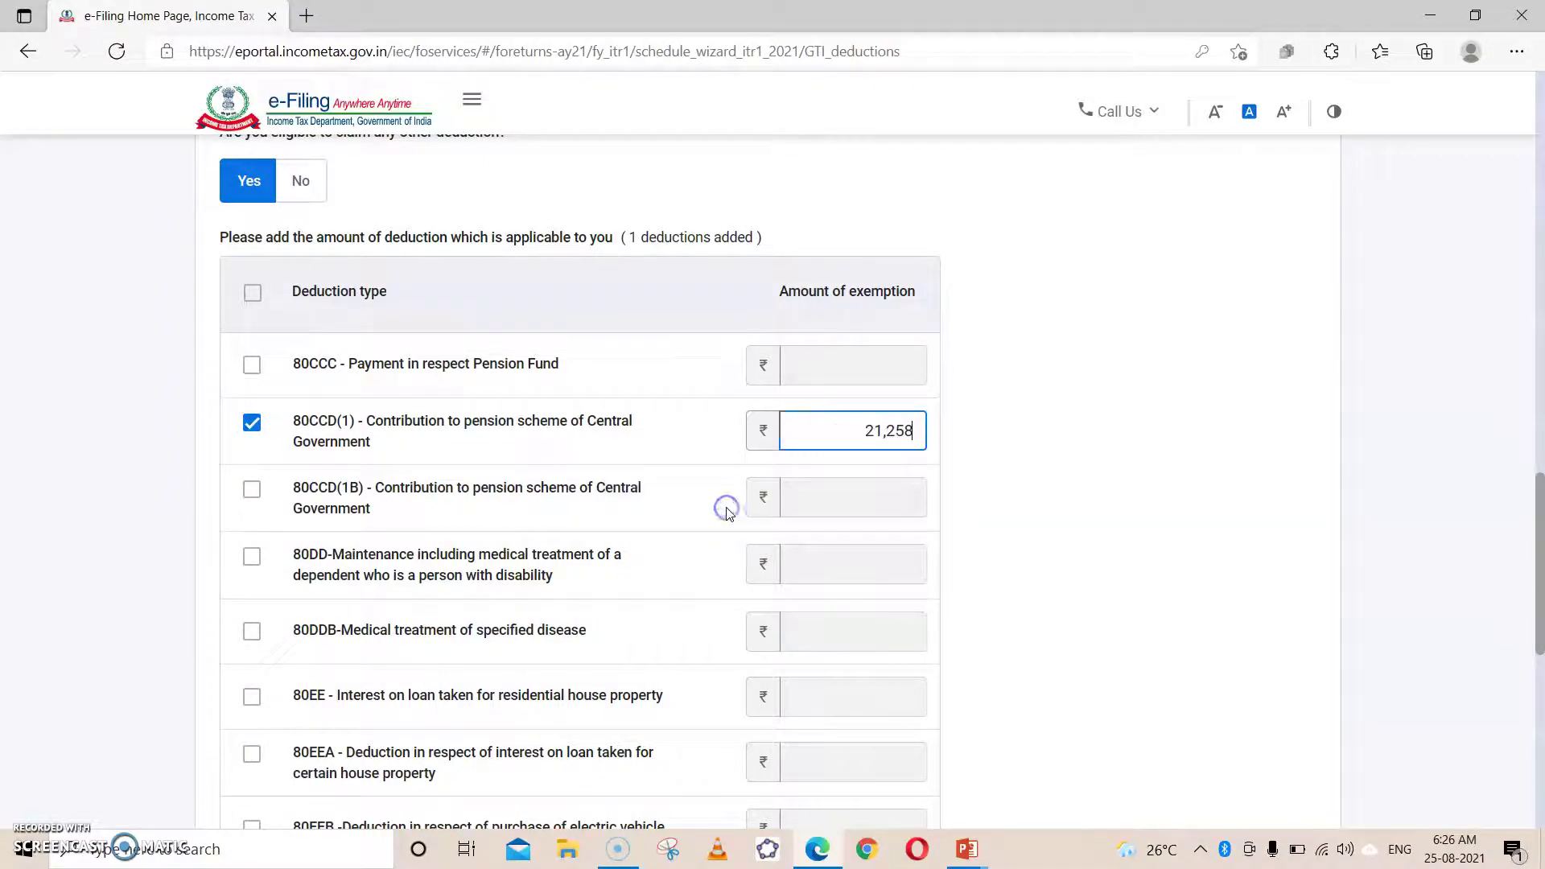
Step: Select the 80CCD(1B) pension scheme contribution and set its amount to 50,000
{"action": "scroll", "coordinate": [650, 380], "scroll_direction": "down", "scroll_amount": 1}
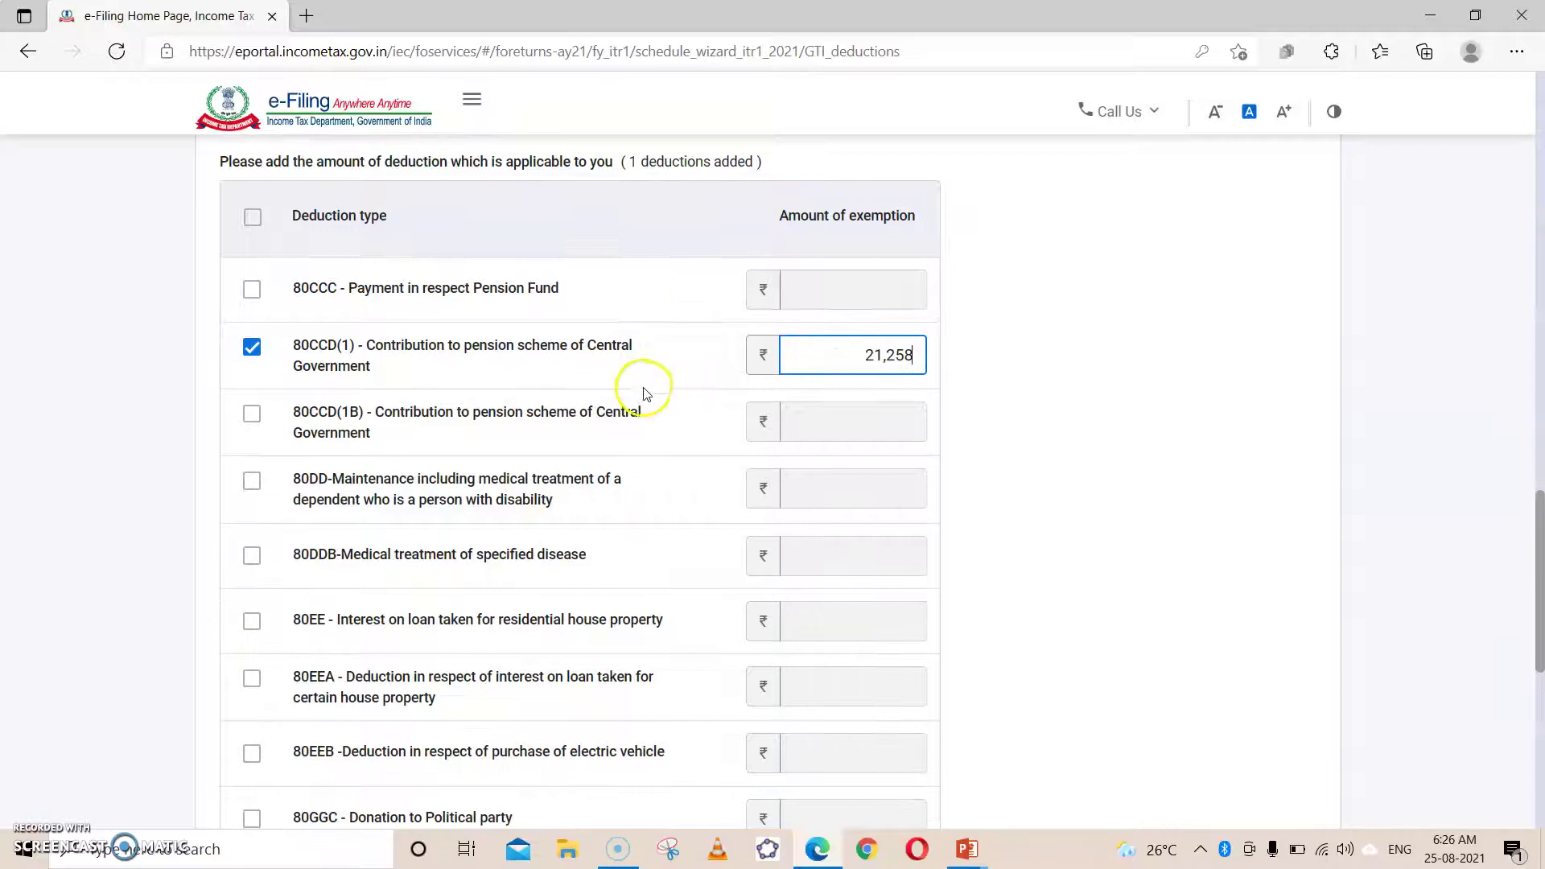
{"action": "left_click", "coordinate": [265, 420]}
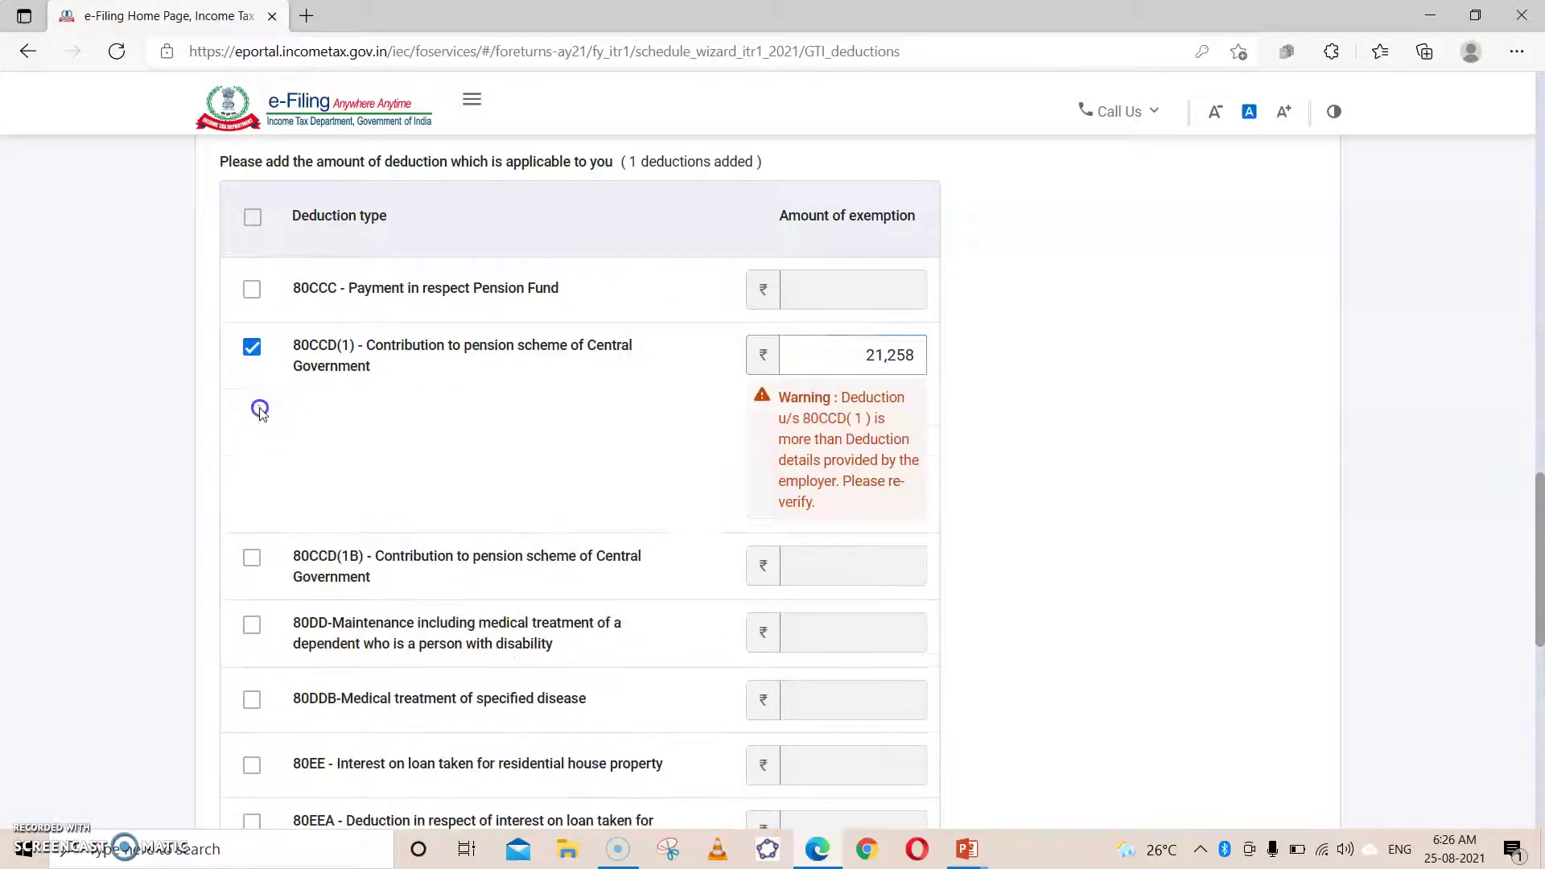
{"action": "left_click", "coordinate": [255, 561]}
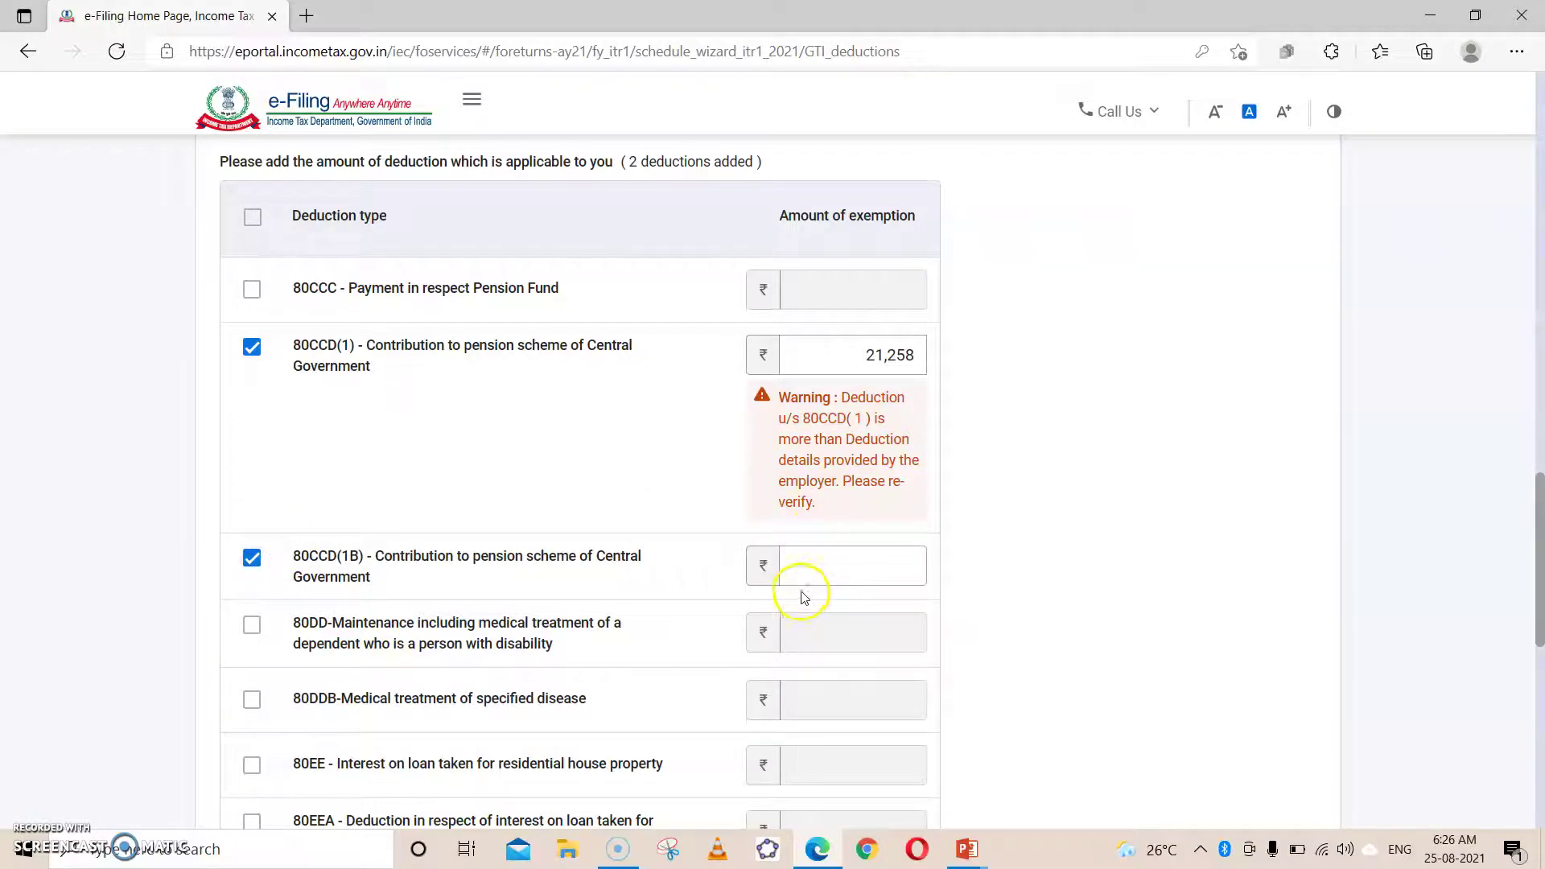
{"action": "left_click", "coordinate": [814, 569]}
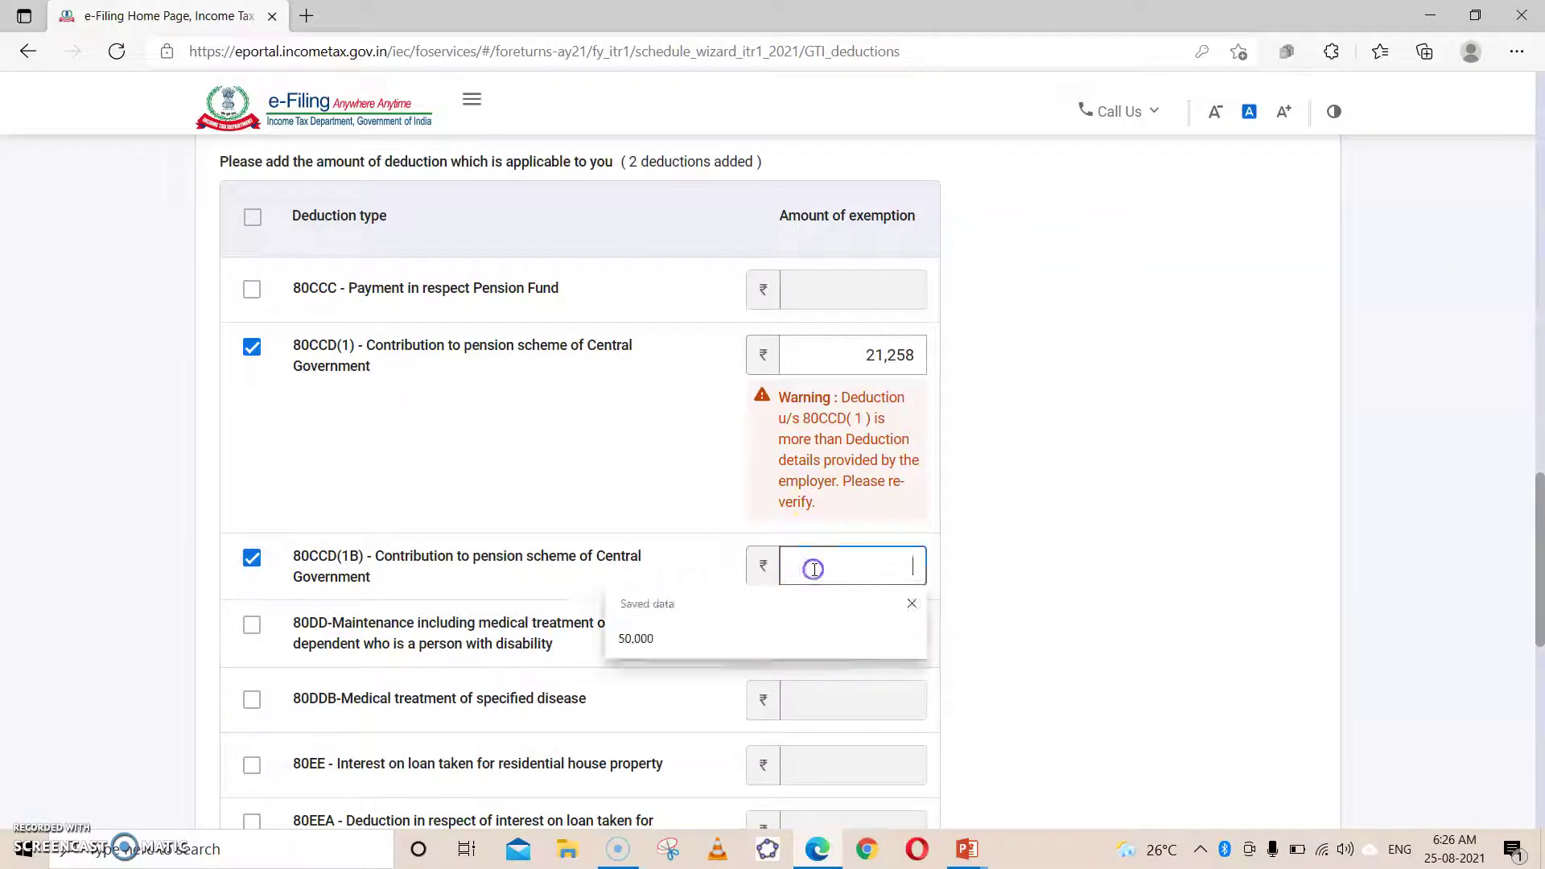
{"action": "left_click", "coordinate": [730, 636]}
{"action": "scroll", "coordinate": [761, 483], "scroll_direction": "down", "scroll_amount": 1}
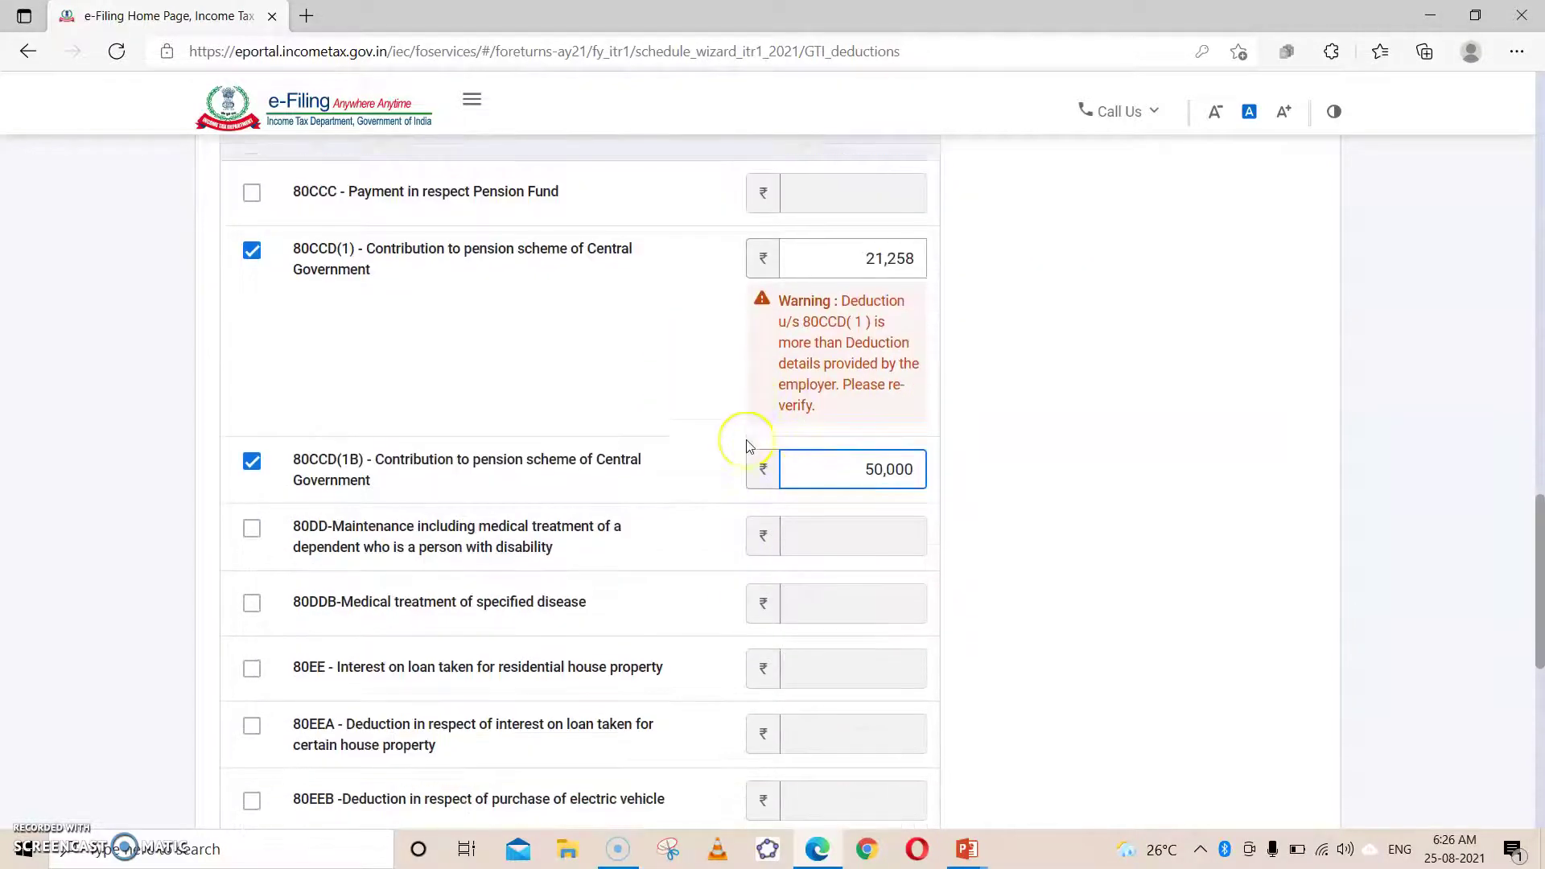
{"action": "left_click", "coordinate": [741, 408]}
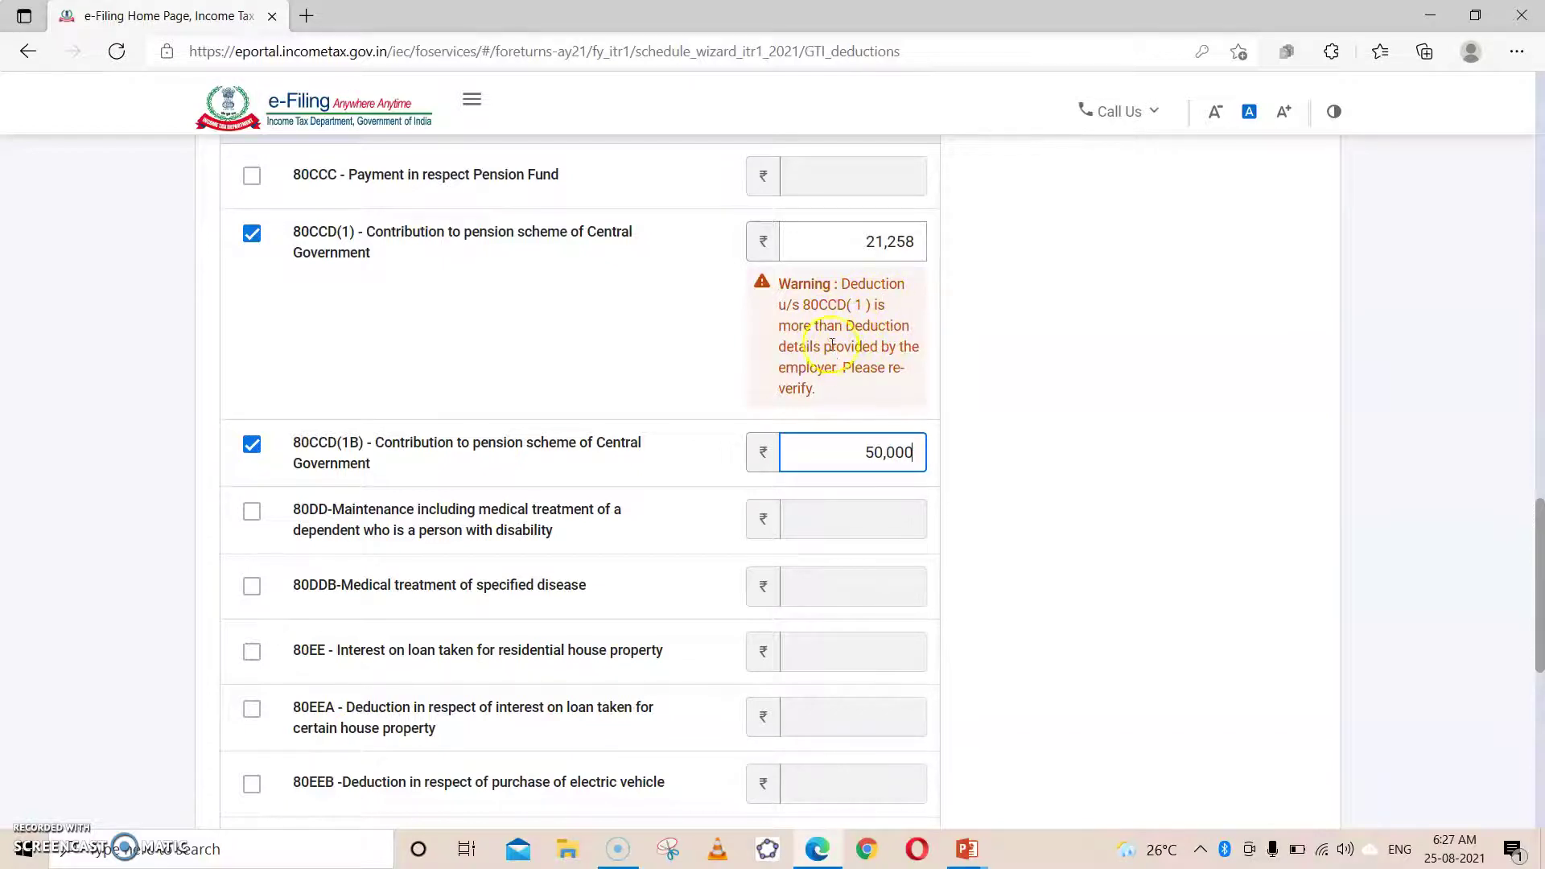
Step: Go through the remaining deduction types without claiming any and continue to the verification of deductions
{"action": "scroll", "coordinate": [659, 397], "scroll_direction": "down", "scroll_amount": 1}
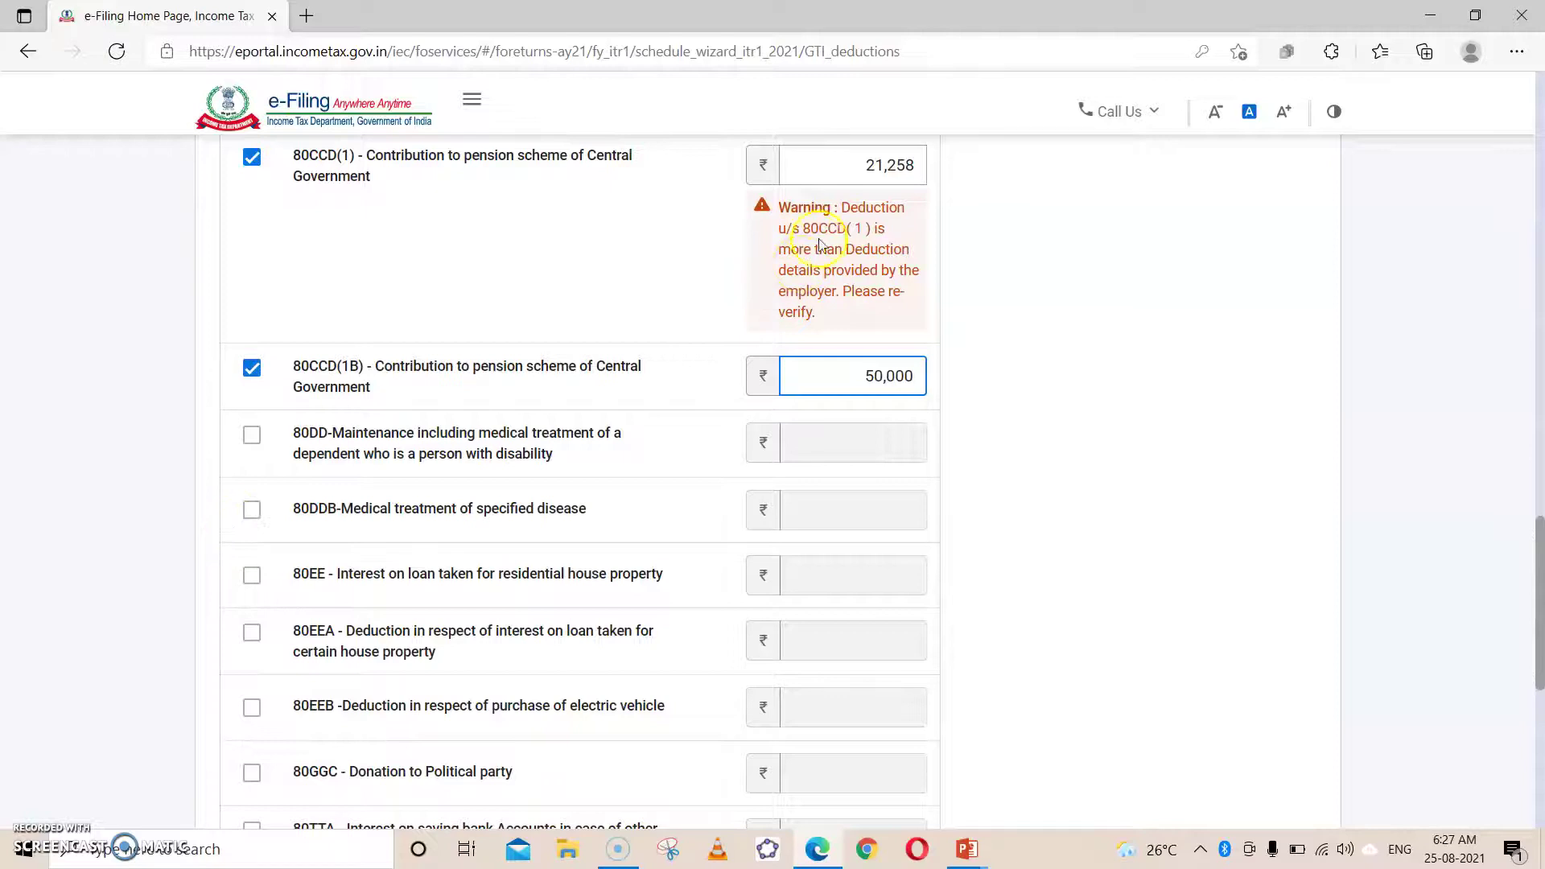
{"action": "scroll", "coordinate": [441, 483], "scroll_direction": "down", "scroll_amount": 1}
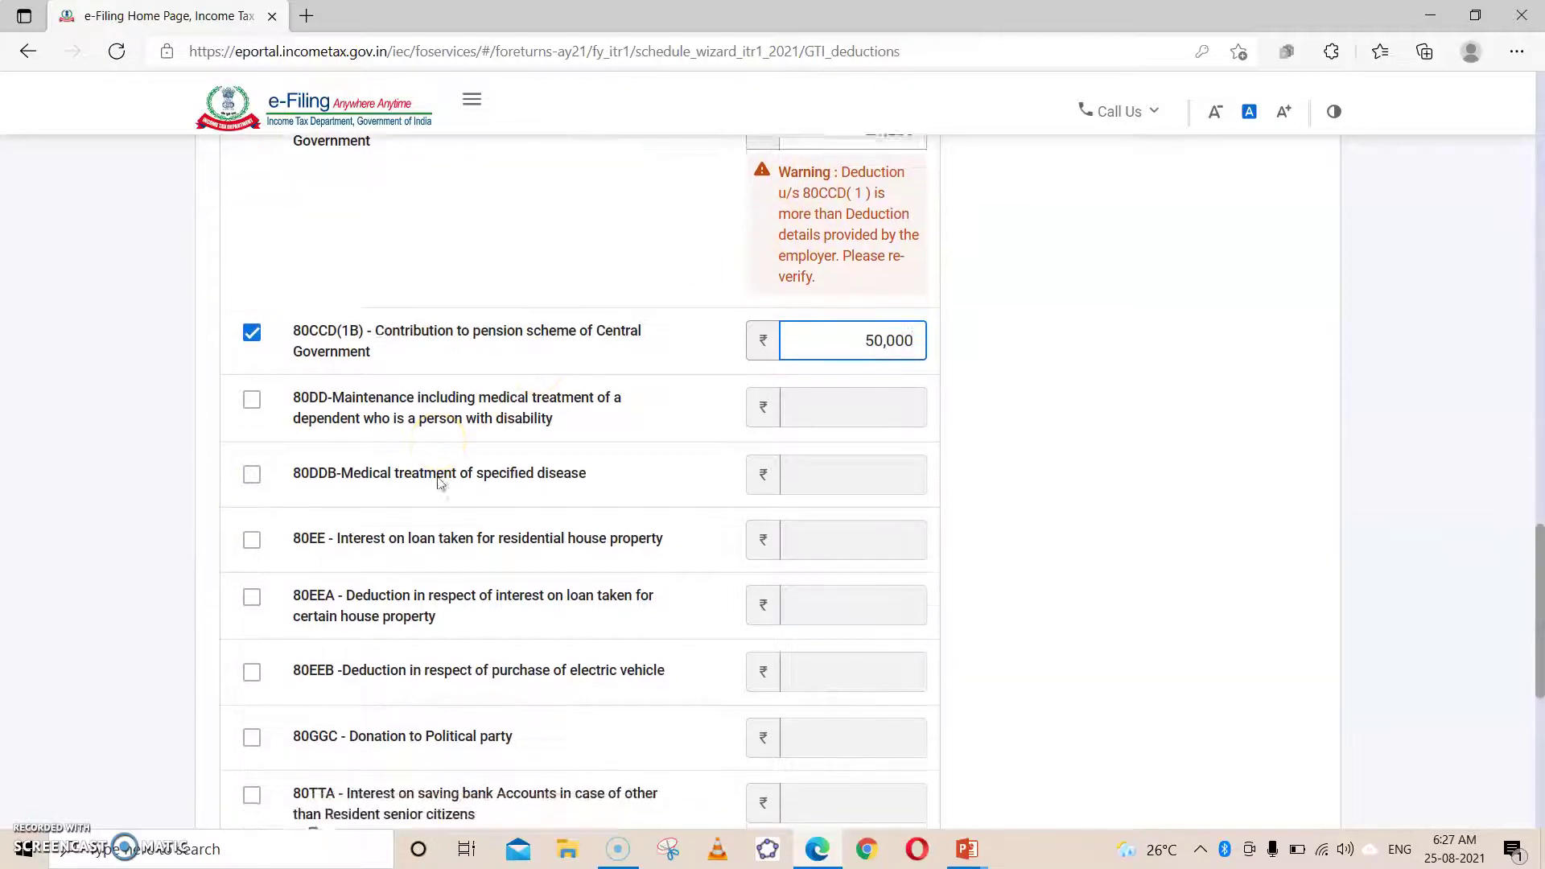
{"action": "scroll", "coordinate": [373, 452], "scroll_direction": "down", "scroll_amount": 1}
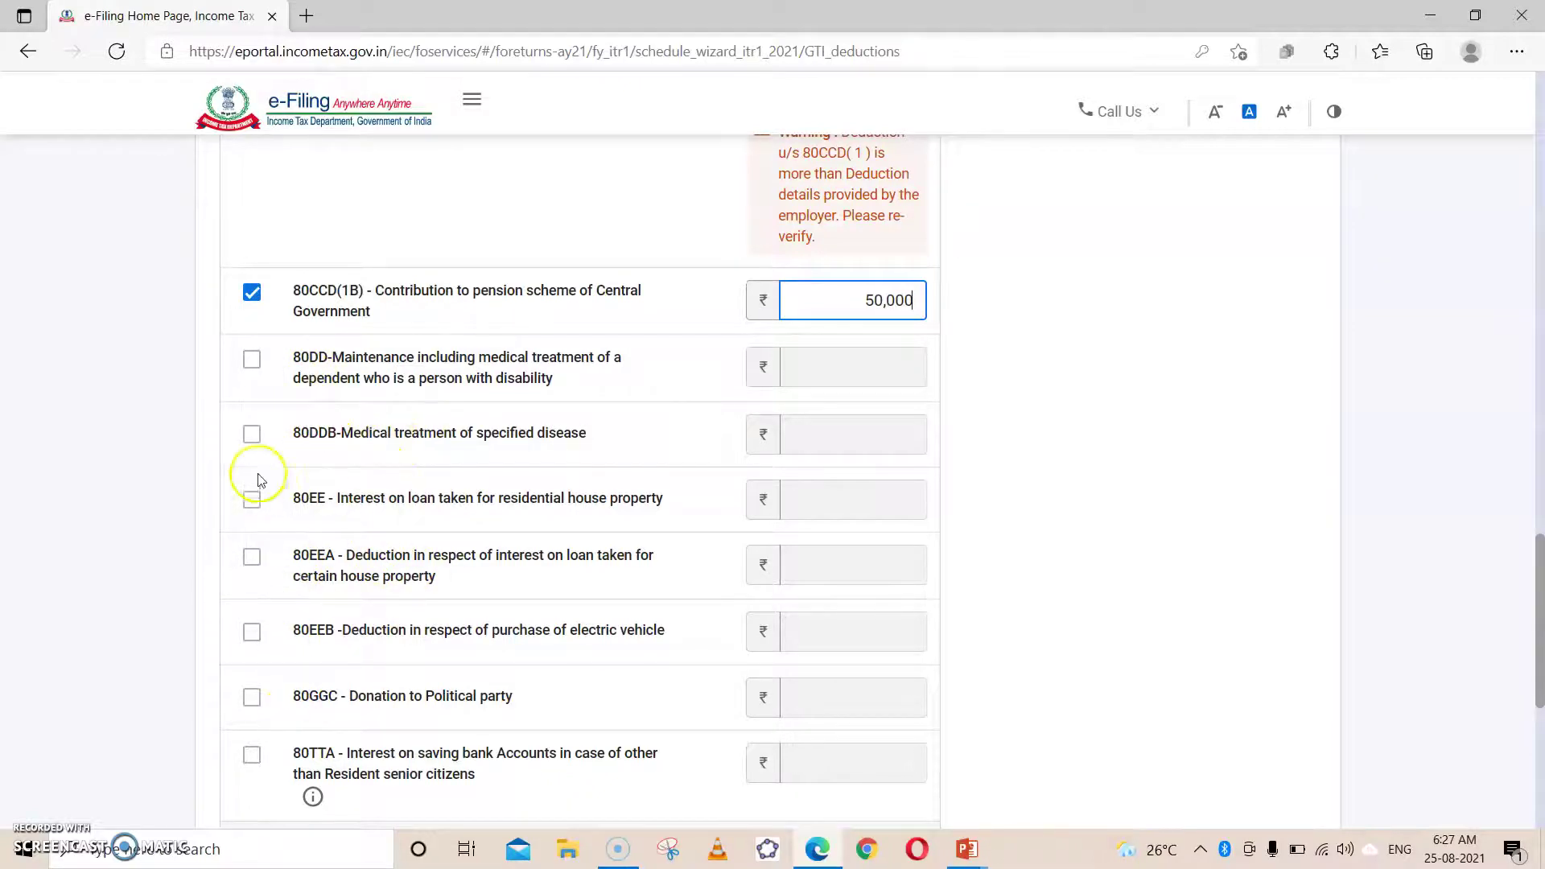
{"action": "left_click", "coordinate": [252, 503]}
{"action": "scroll", "coordinate": [414, 430], "scroll_direction": "down", "scroll_amount": 3}
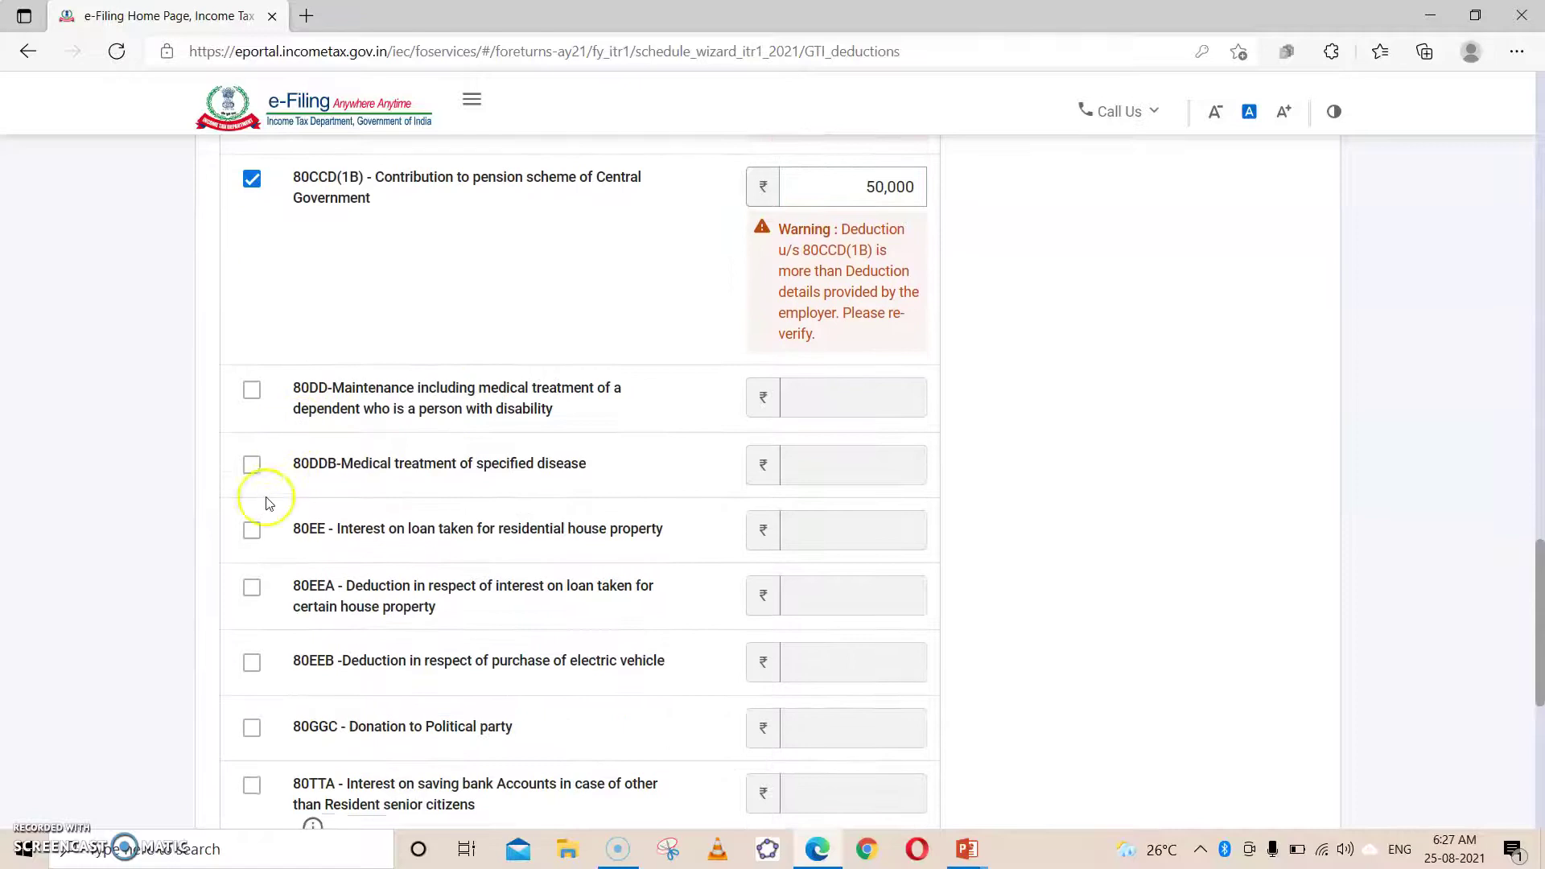
{"action": "scroll", "coordinate": [268, 596], "scroll_direction": "down", "scroll_amount": 1}
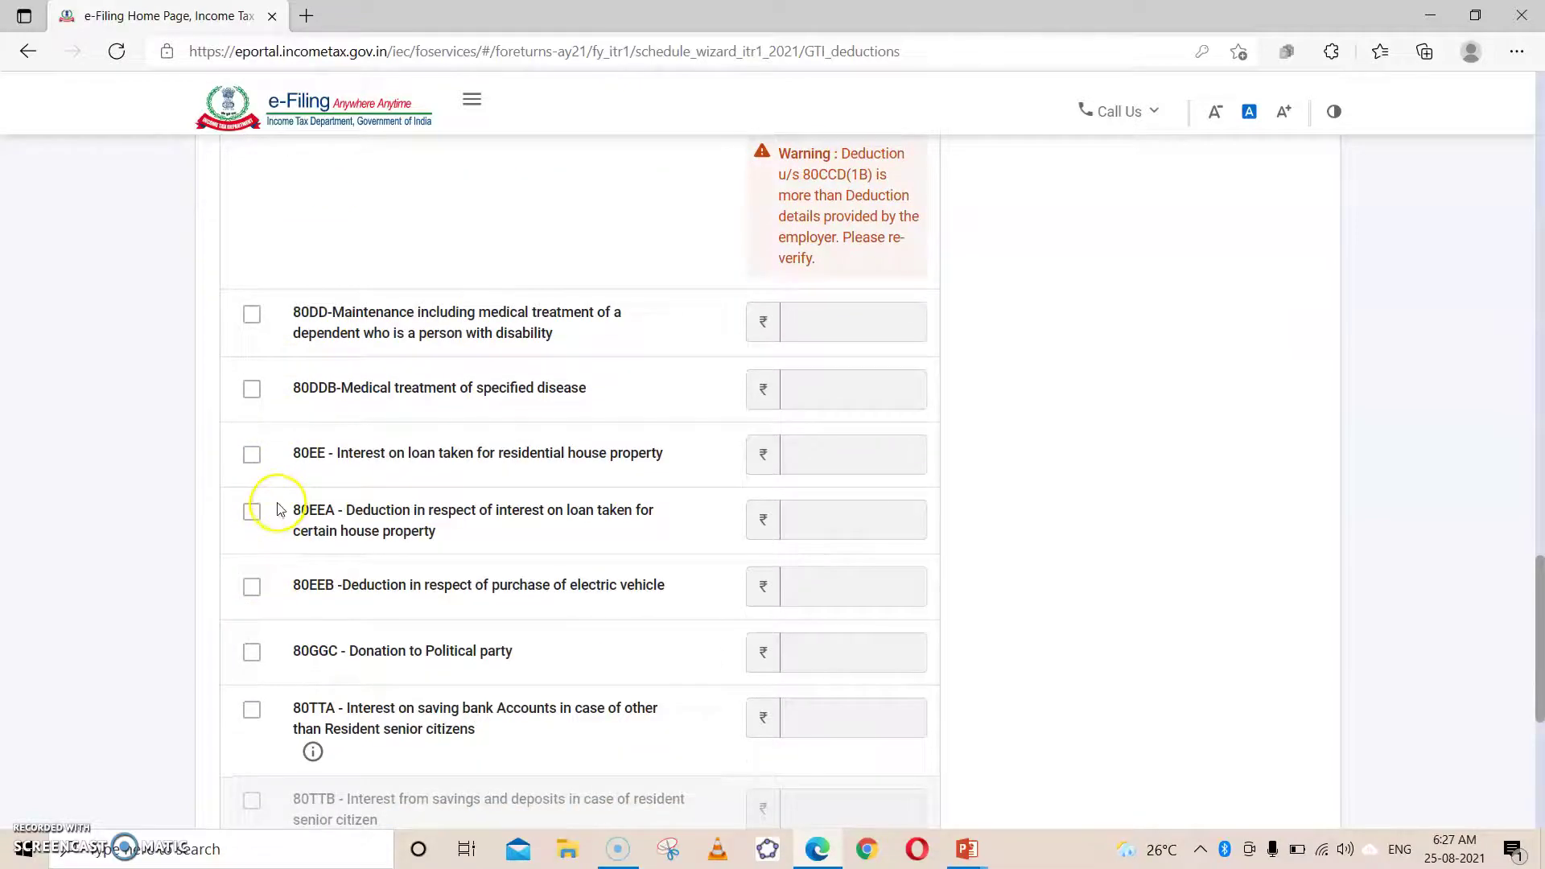
{"action": "scroll", "coordinate": [270, 519], "scroll_direction": "down", "scroll_amount": 3}
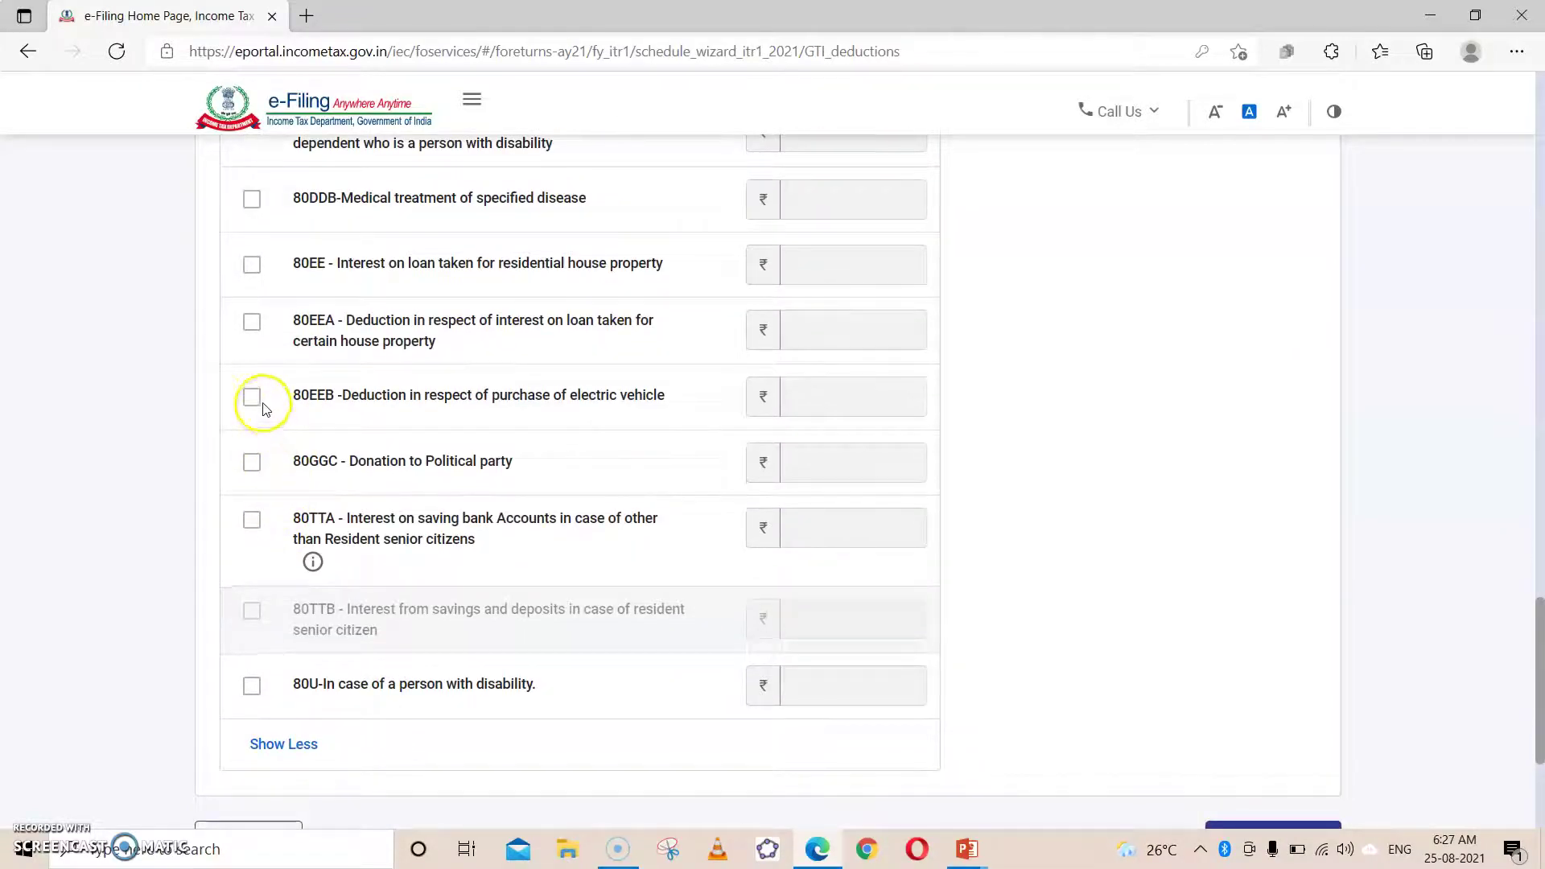
{"action": "left_click", "coordinate": [255, 323]}
{"action": "left_click", "coordinate": [254, 323]}
{"action": "scroll", "coordinate": [442, 407], "scroll_direction": "down", "scroll_amount": 4}
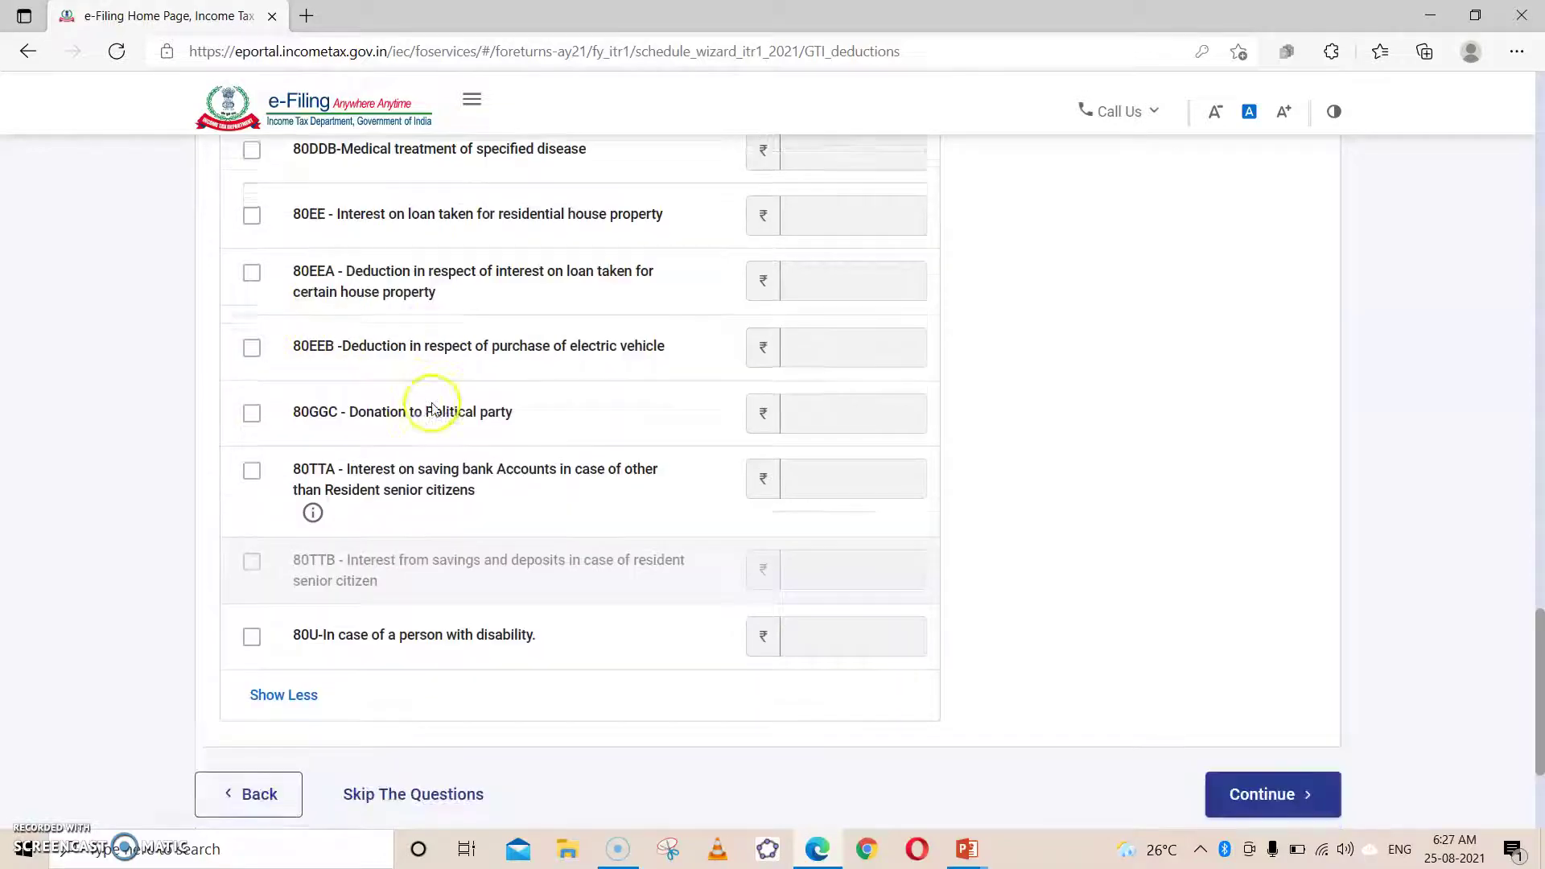
{"action": "left_click", "coordinate": [1278, 563]}
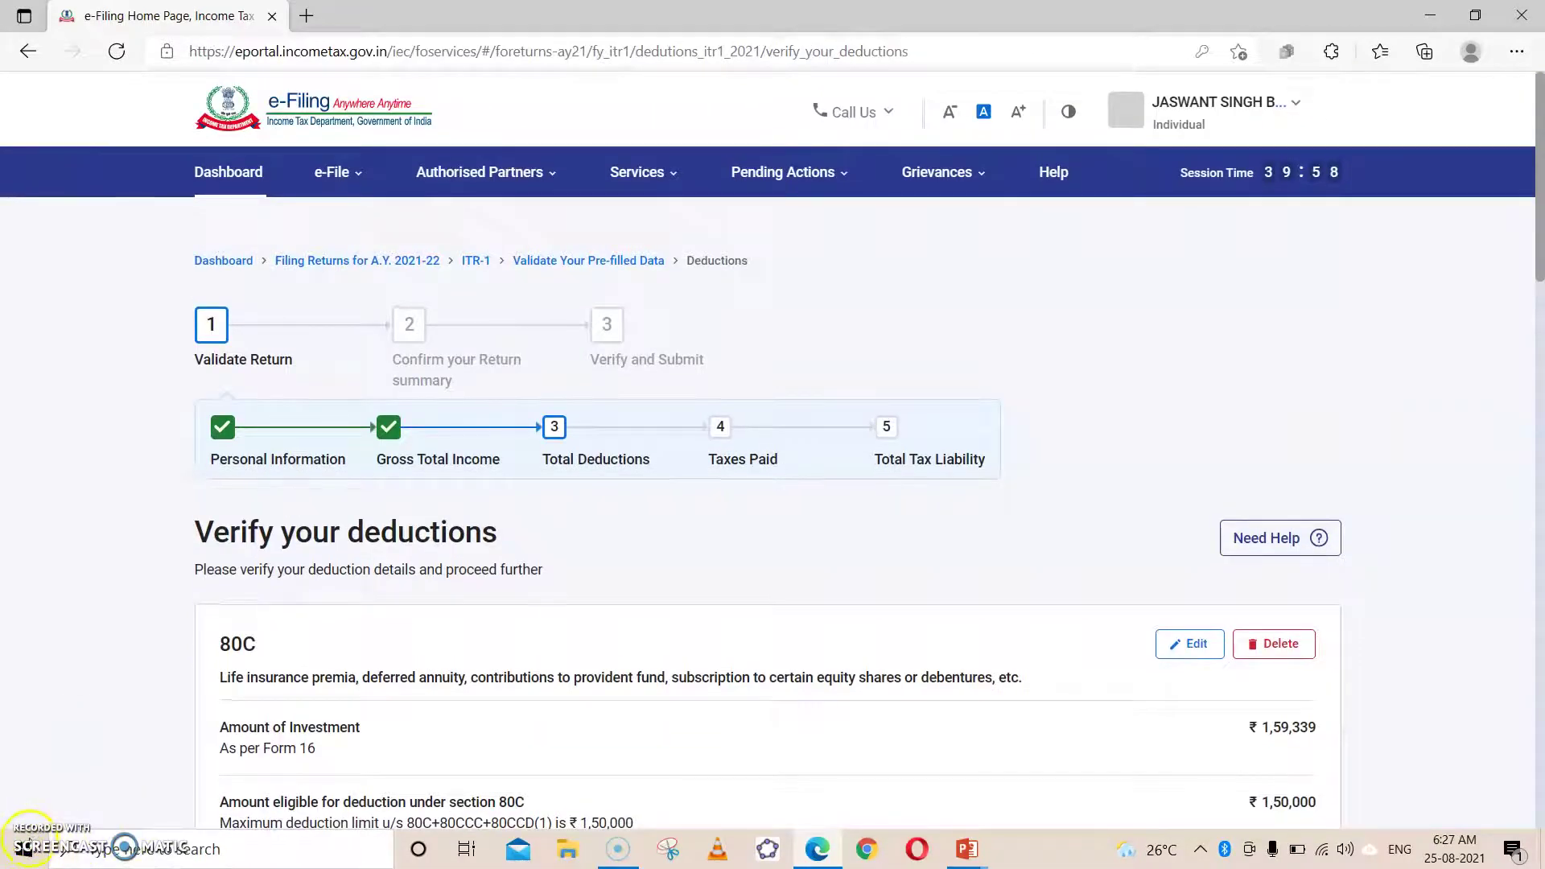
Step: Check the 80C and 80CCD(1) amounts and open the 80D health insurance deduction for editing
{"action": "scroll", "coordinate": [494, 334], "scroll_direction": "down", "scroll_amount": 5}
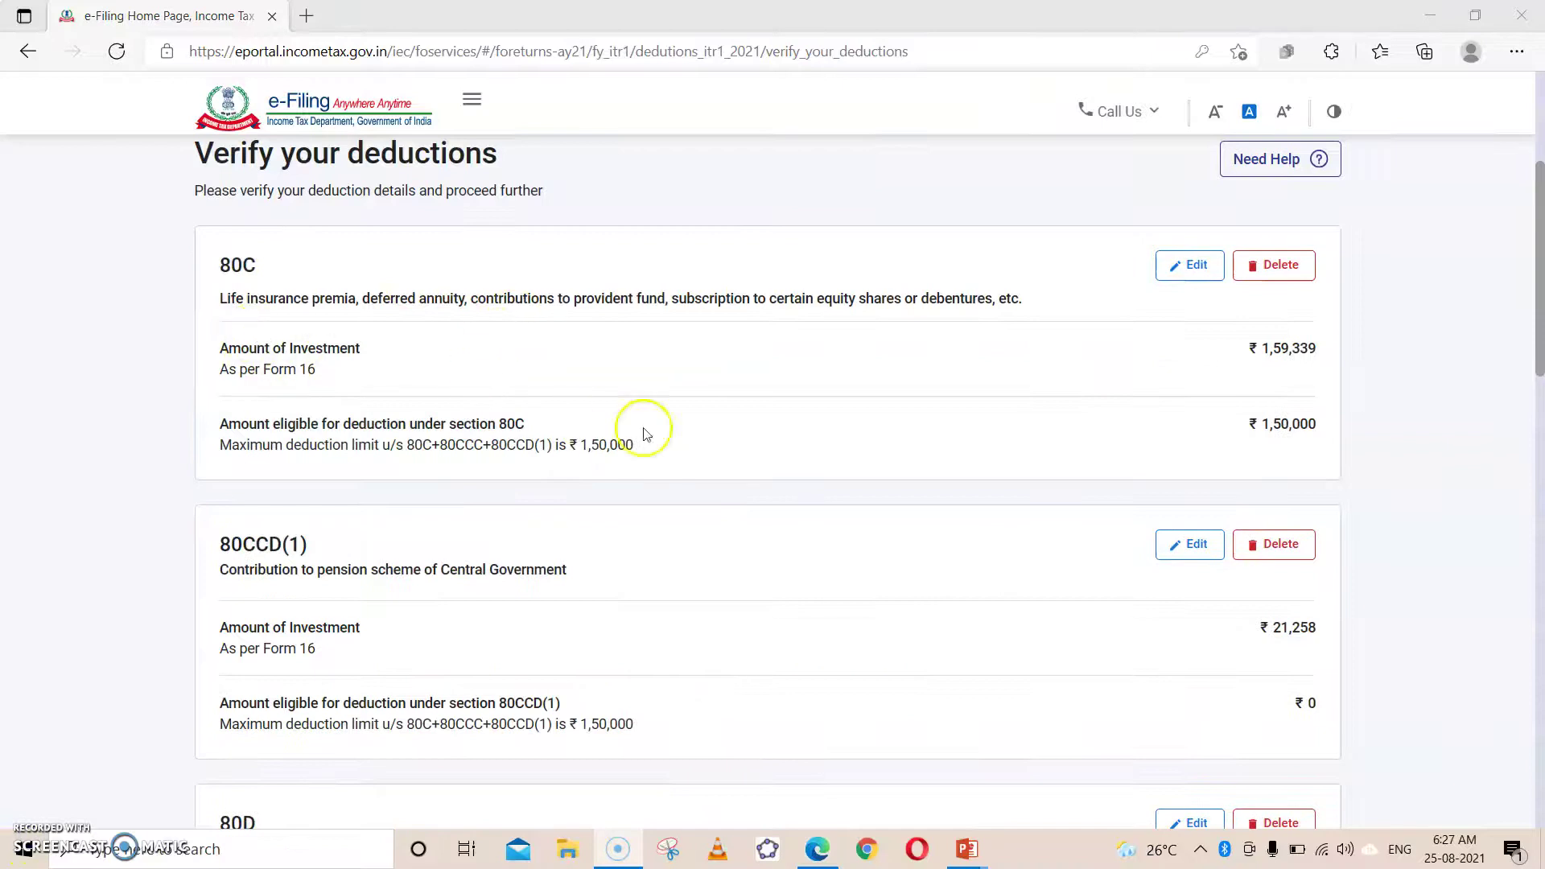
{"action": "scroll", "coordinate": [1143, 378], "scroll_direction": "down", "scroll_amount": 2}
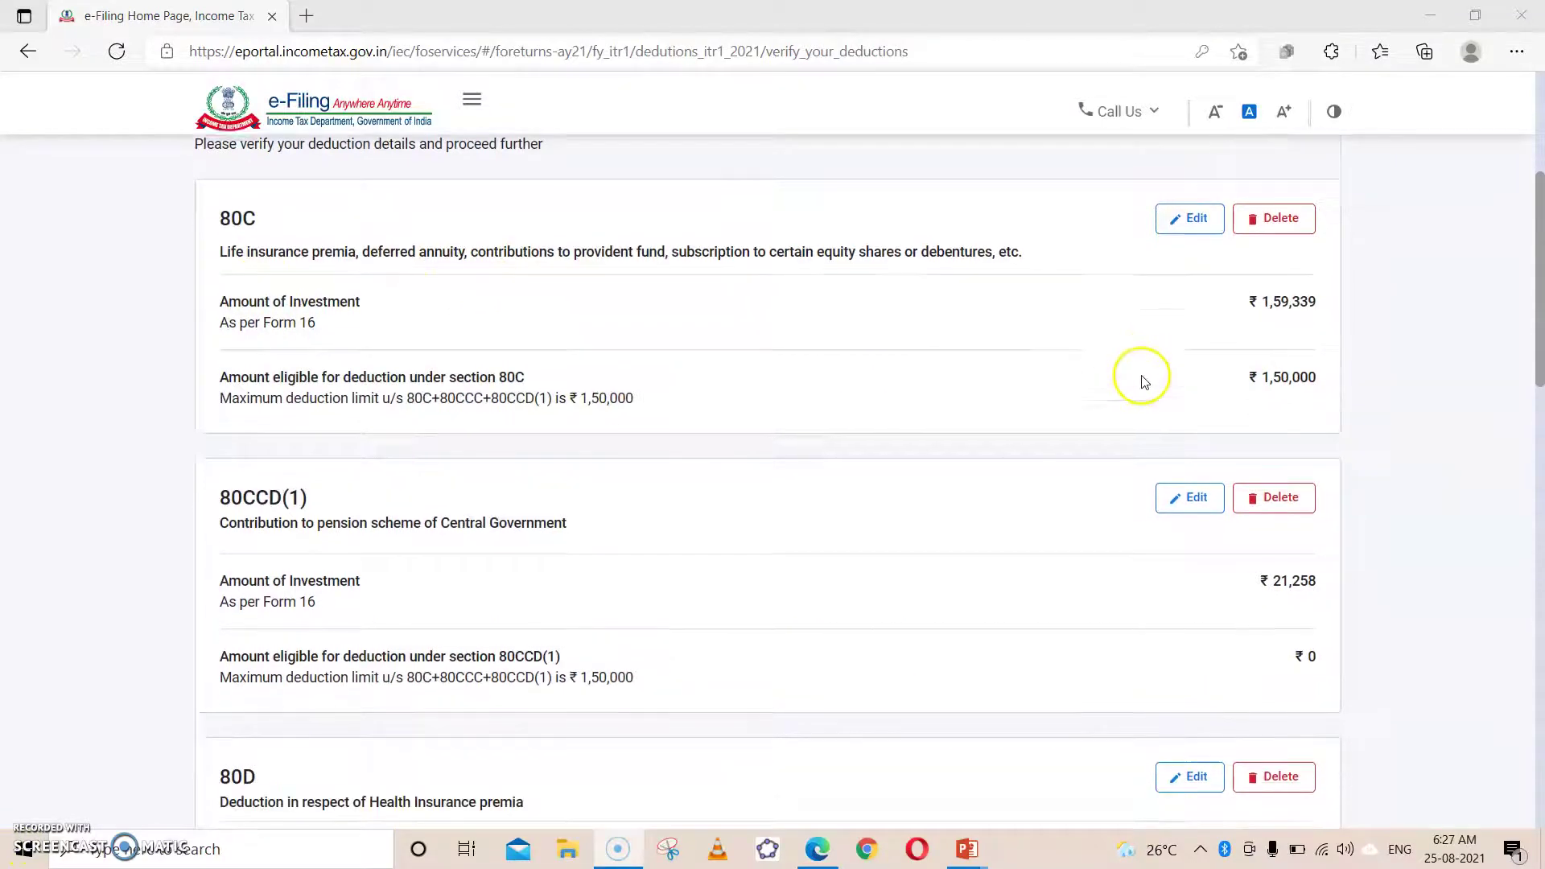
{"action": "scroll", "coordinate": [1266, 561], "scroll_direction": "down", "scroll_amount": 3}
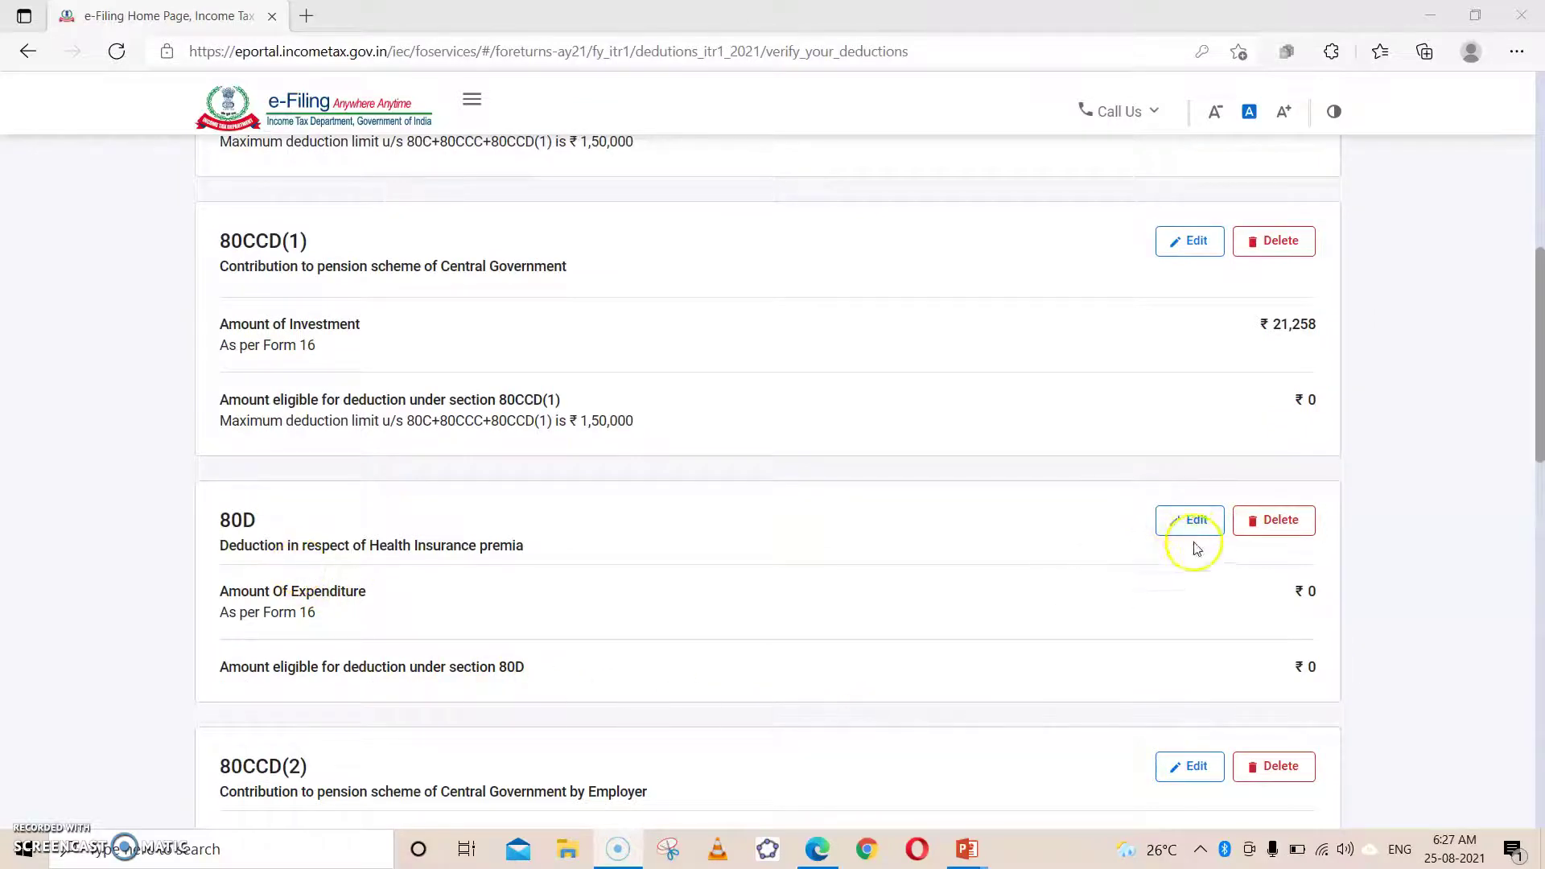
{"action": "left_click", "coordinate": [1177, 519]}
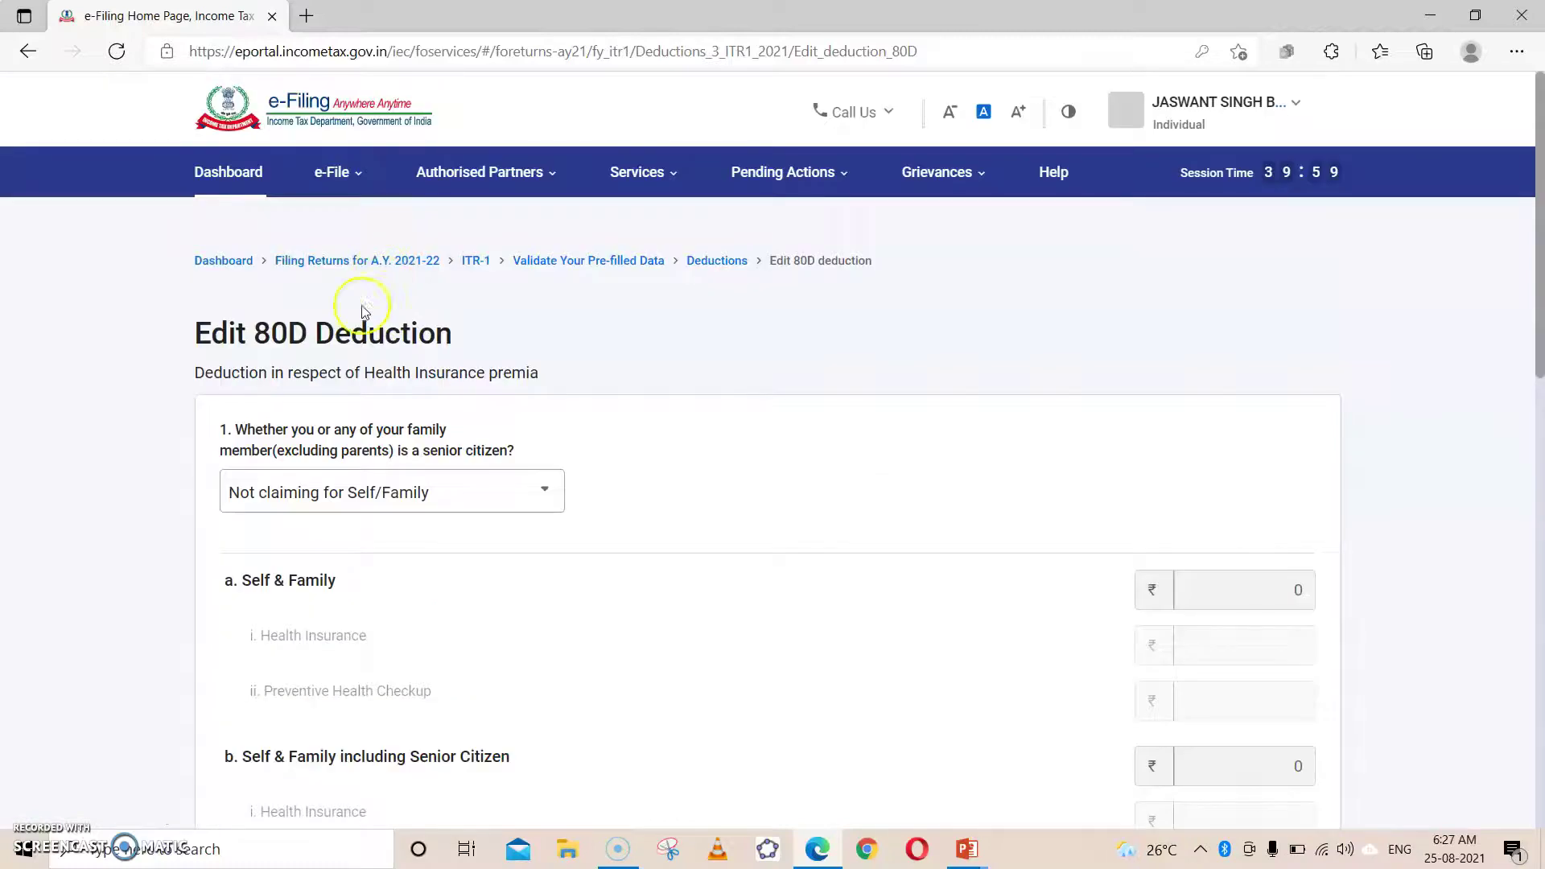
Step: For 80D, indicate that no family member is a senior citizen and save a self and family health insurance amount of 1,300
{"action": "left_click", "coordinate": [335, 493]}
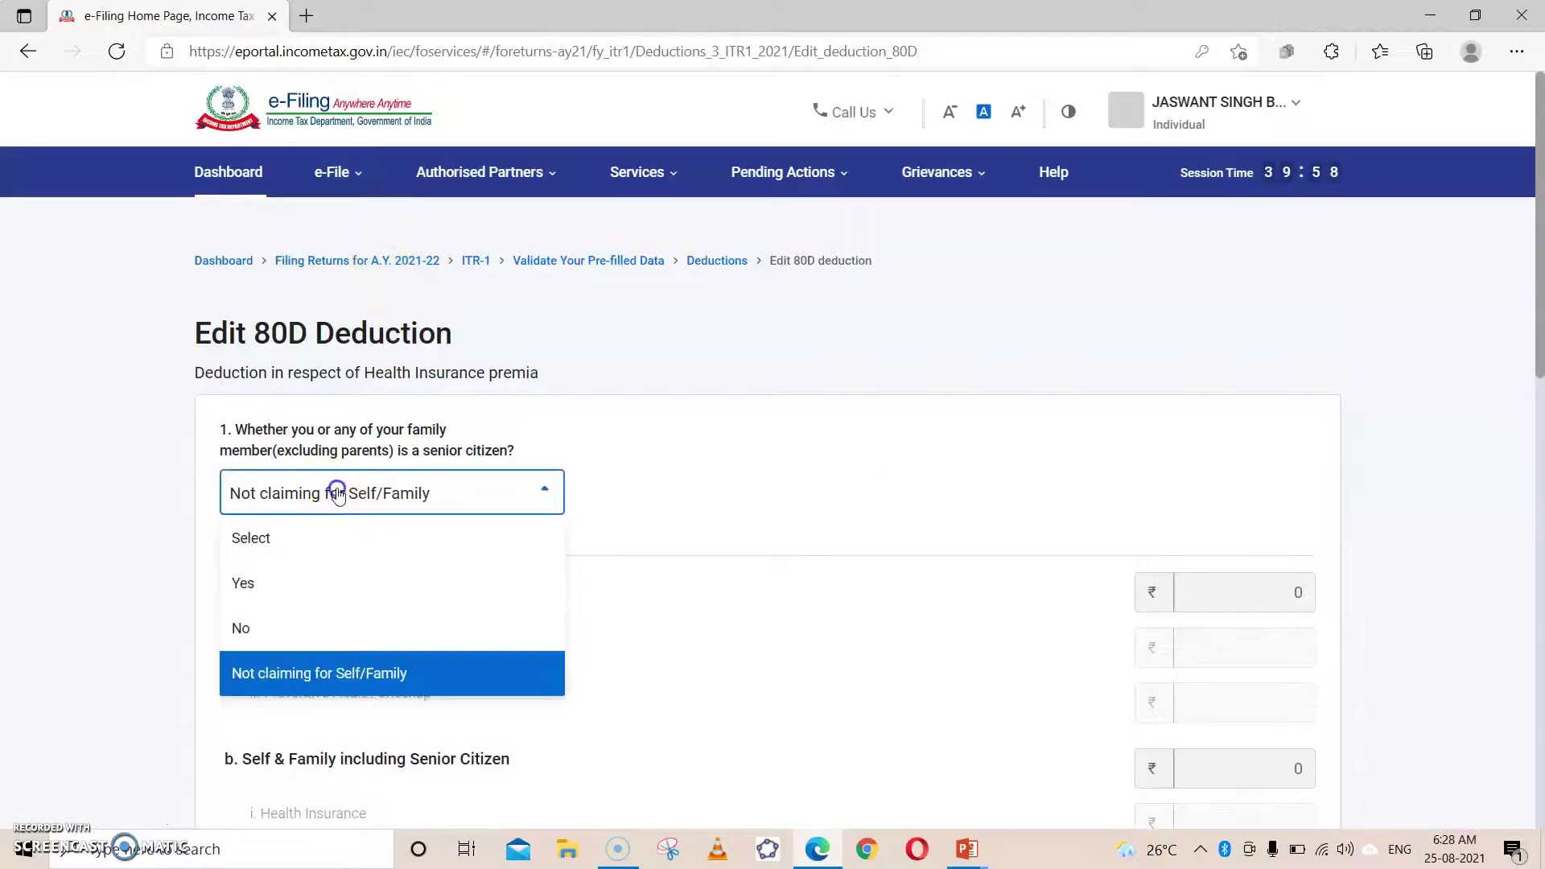
{"action": "left_click", "coordinate": [247, 634]}
{"action": "scroll", "coordinate": [657, 433], "scroll_direction": "down", "scroll_amount": 1}
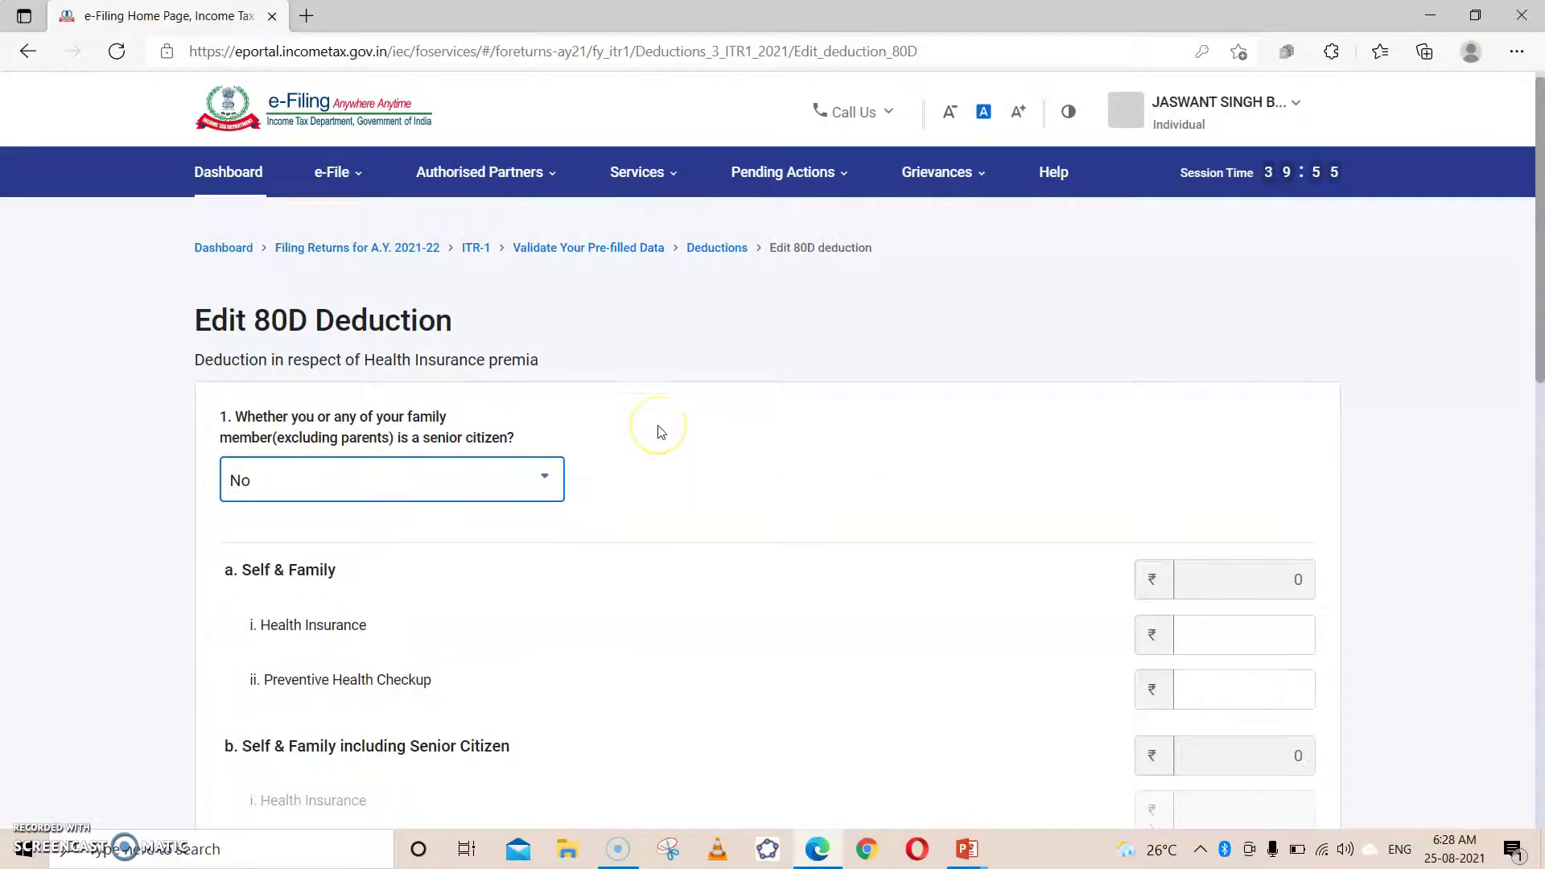
{"action": "scroll", "coordinate": [657, 432], "scroll_direction": "down", "scroll_amount": 1}
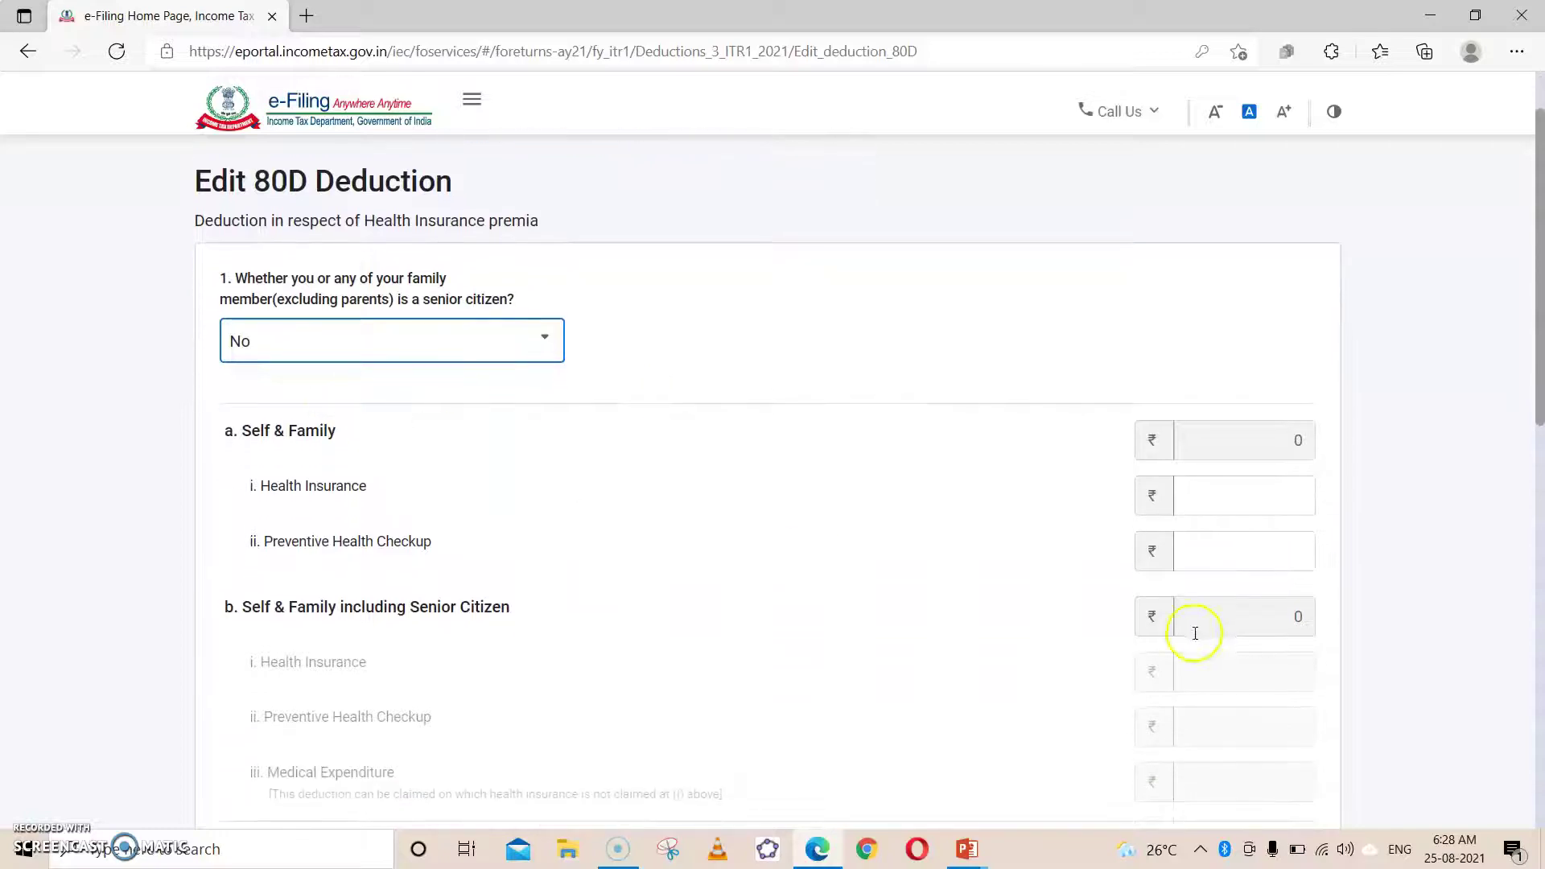
{"action": "left_click", "coordinate": [1187, 488]}
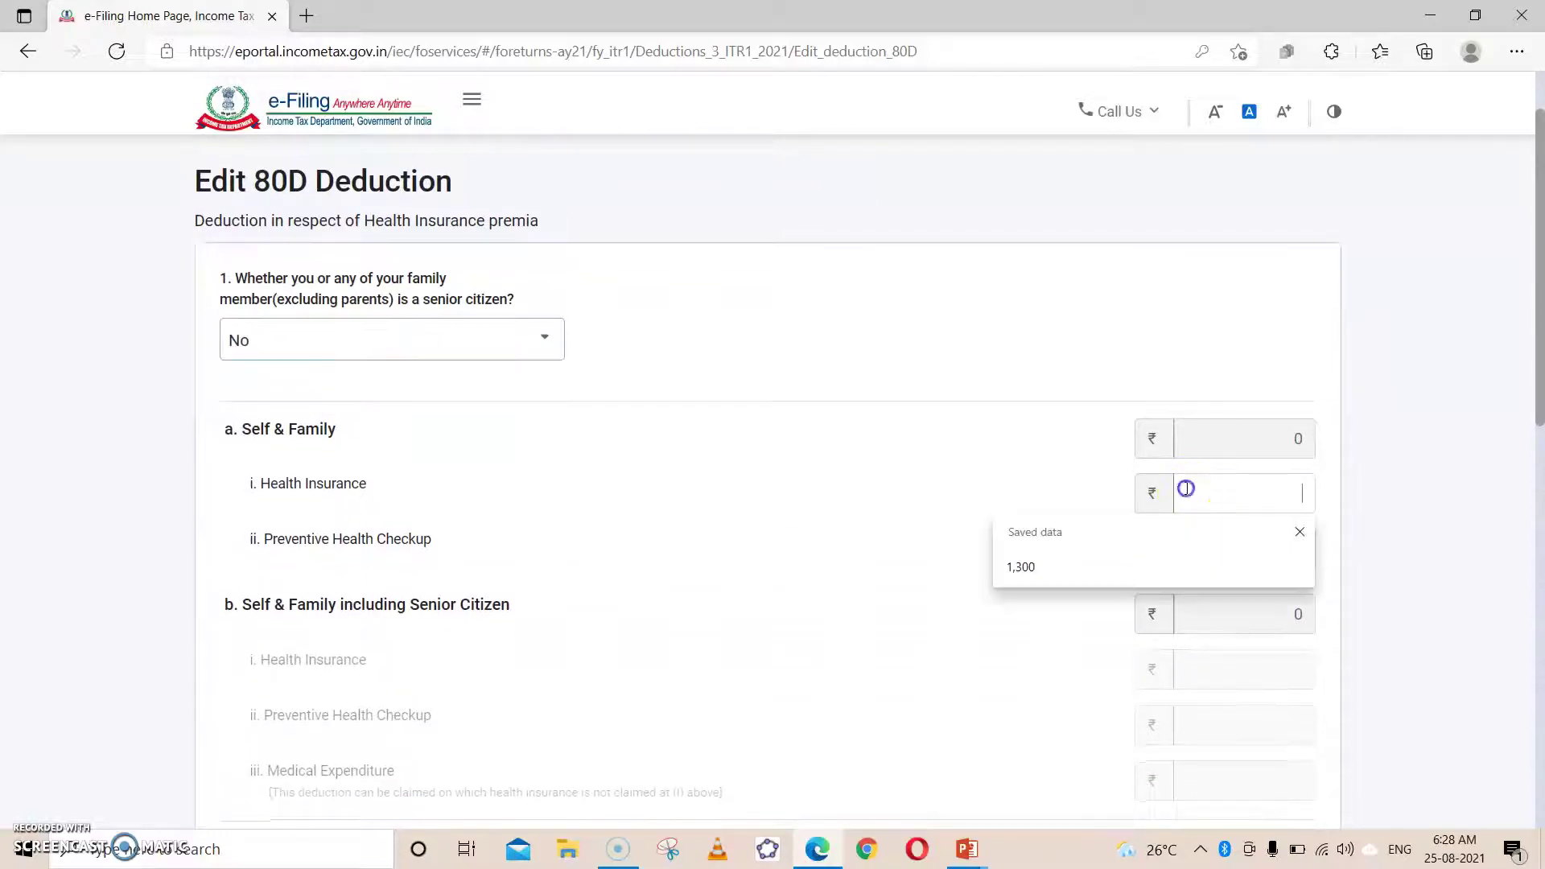
{"action": "left_click", "coordinate": [1137, 562]}
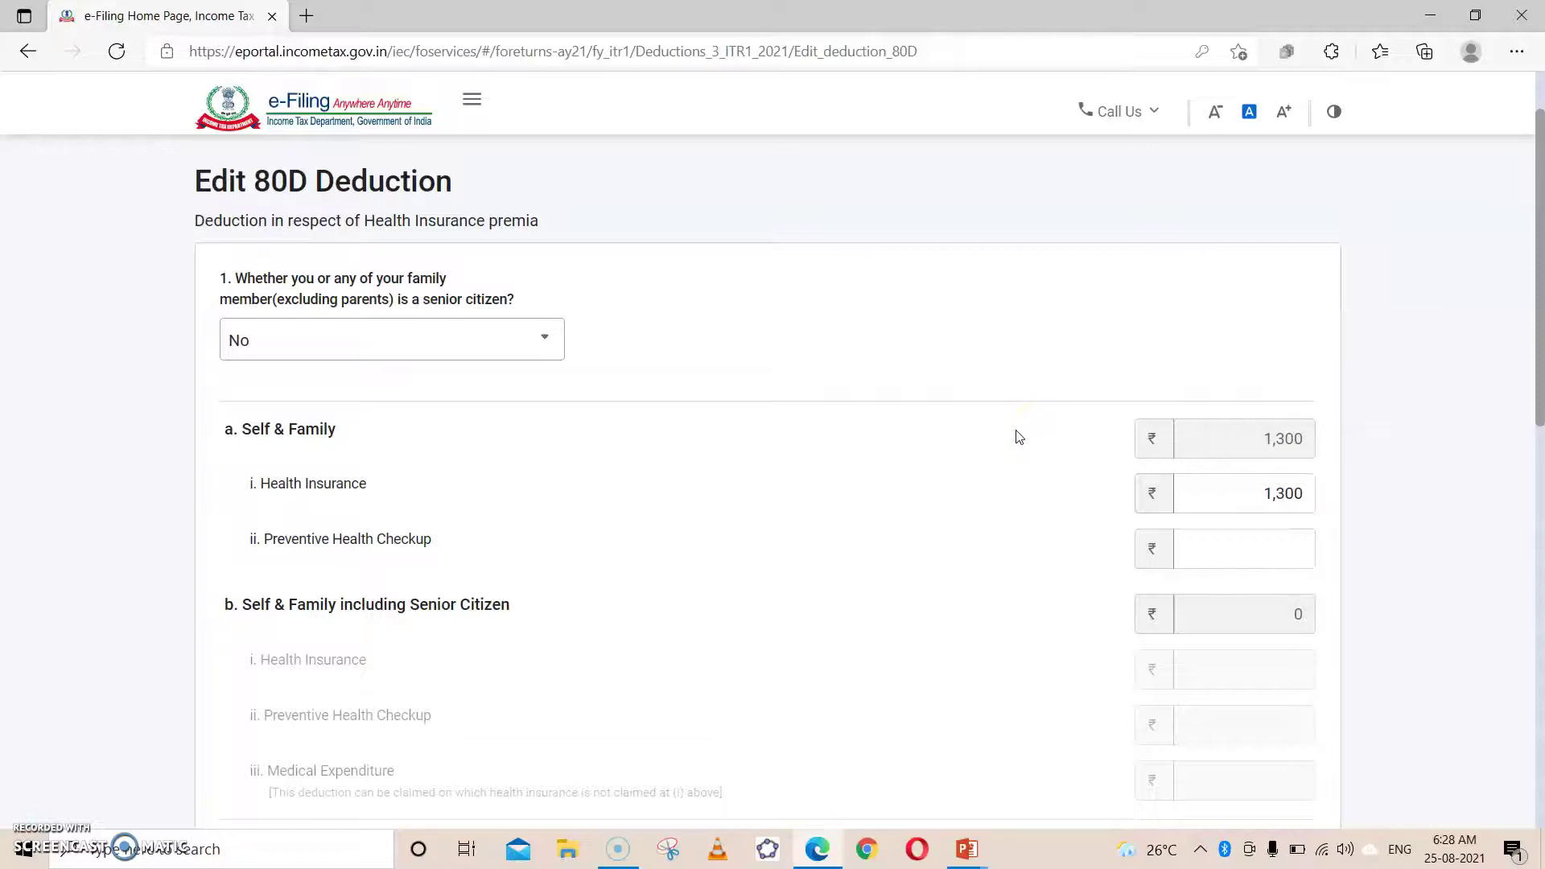
{"action": "scroll", "coordinate": [1018, 436], "scroll_direction": "down", "scroll_amount": 1}
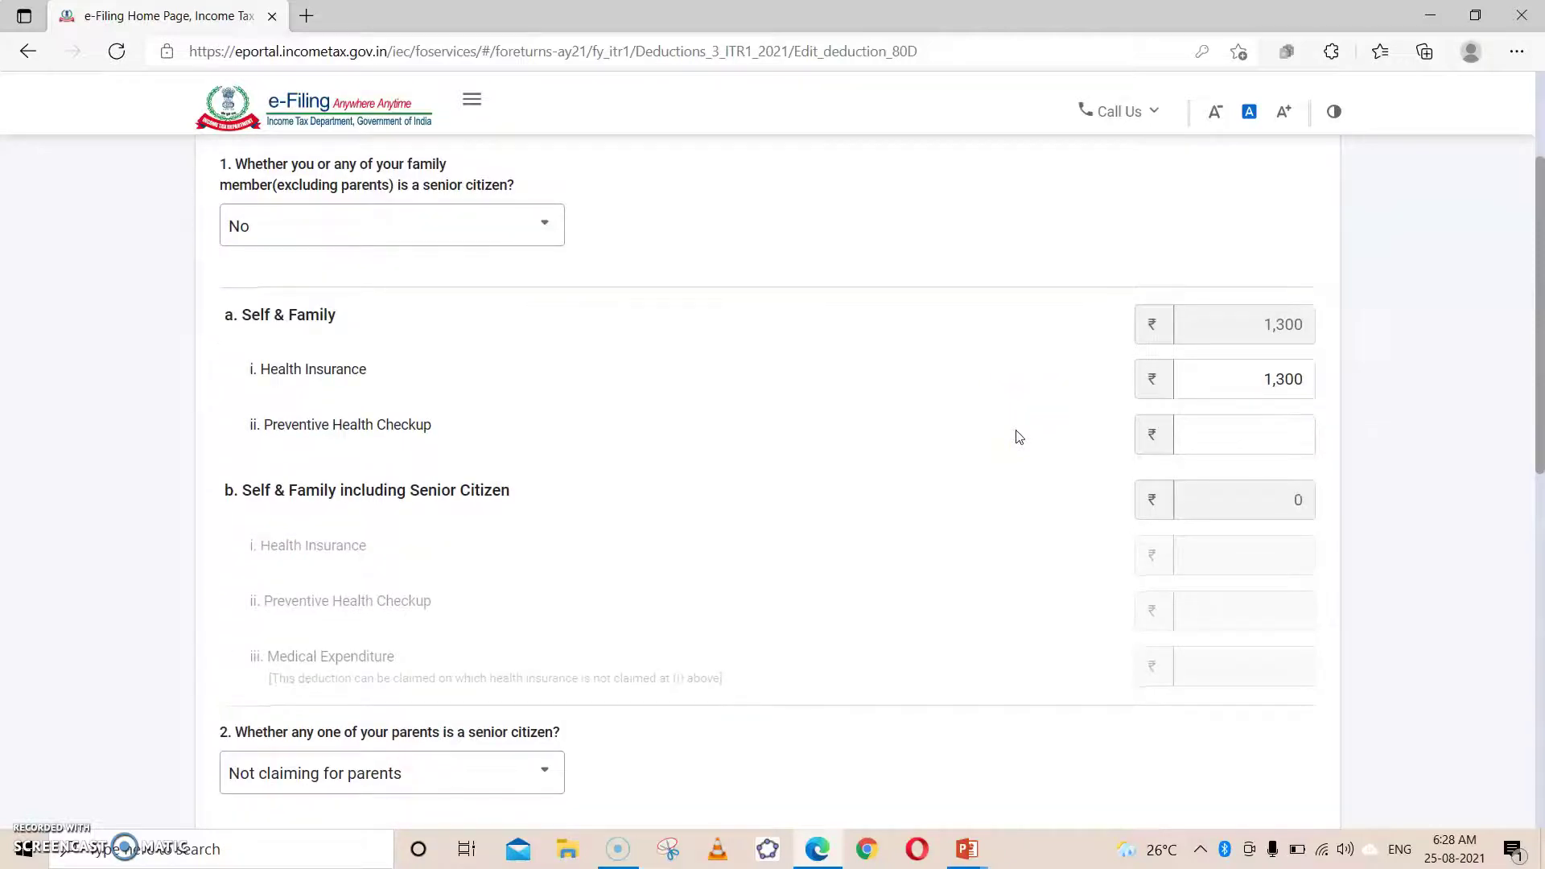
{"action": "scroll", "coordinate": [1018, 436], "scroll_direction": "down", "scroll_amount": 1}
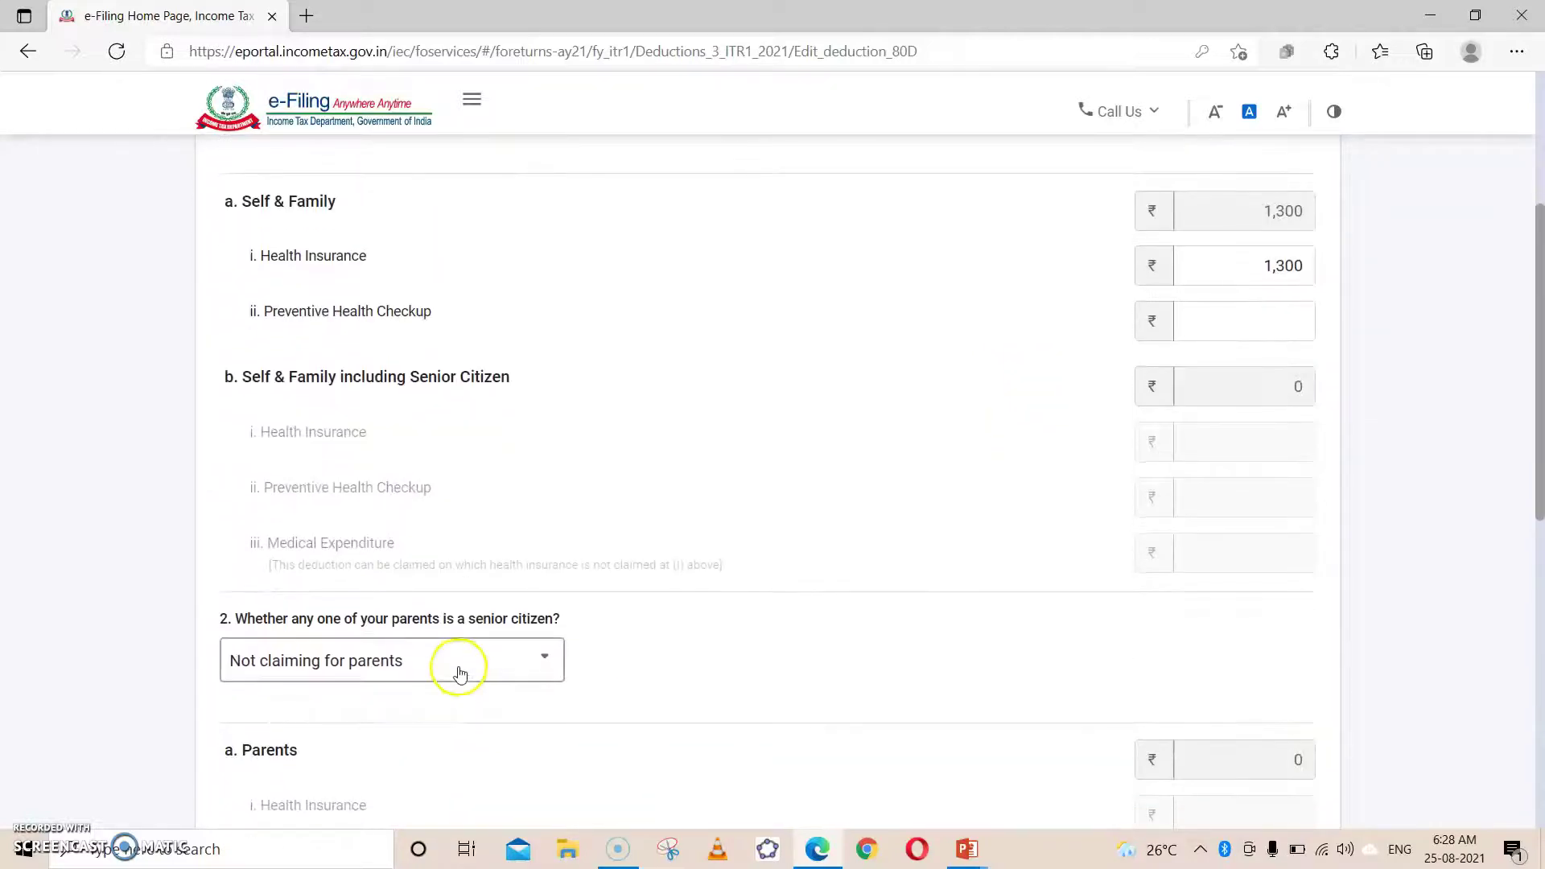
{"action": "scroll", "coordinate": [875, 596], "scroll_direction": "down", "scroll_amount": 6}
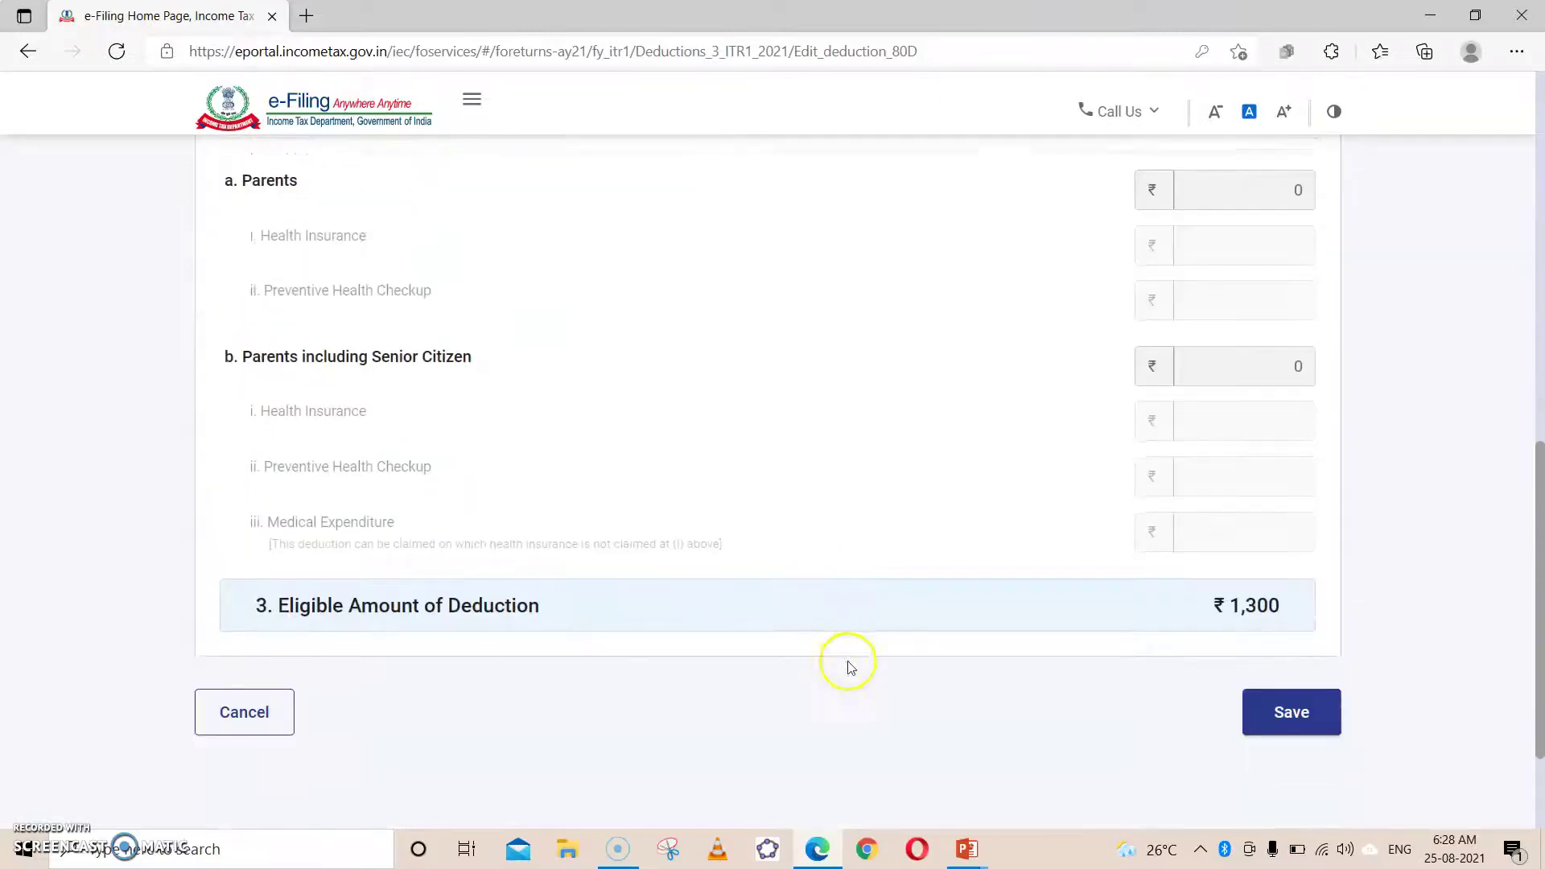
{"action": "left_click", "coordinate": [1248, 661]}
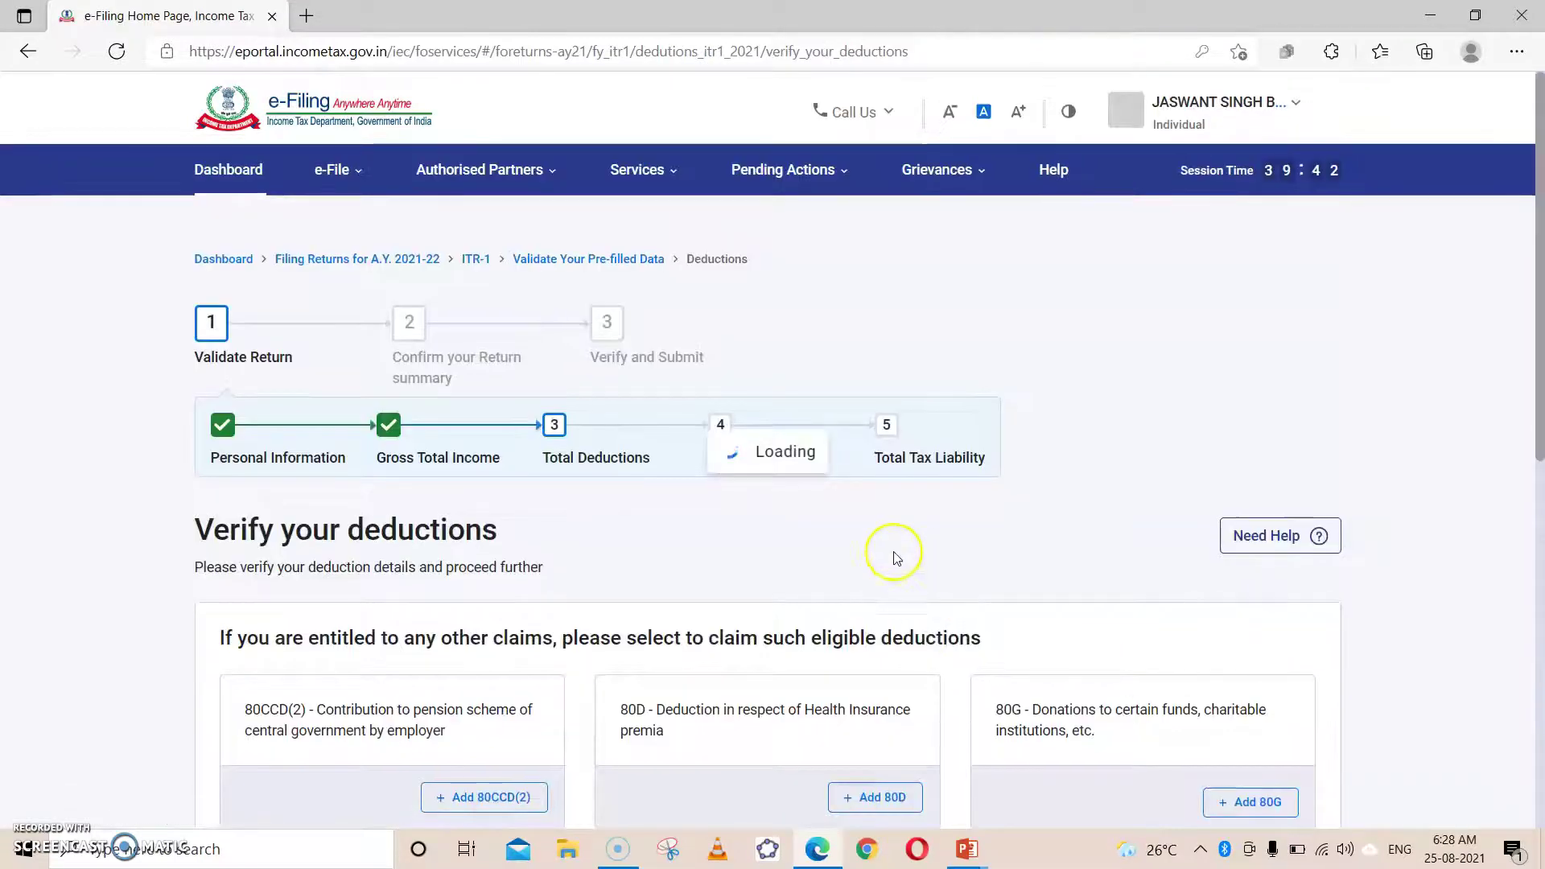
Step: Review the 80C, 80CCD(1), 80D, 80CCD(2) and 80CCD(1B) deduction amounts and the other claims that can be added
{"action": "scroll", "coordinate": [898, 548], "scroll_direction": "down", "scroll_amount": 2}
{"action": "scroll", "coordinate": [899, 548], "scroll_direction": "down", "scroll_amount": 2}
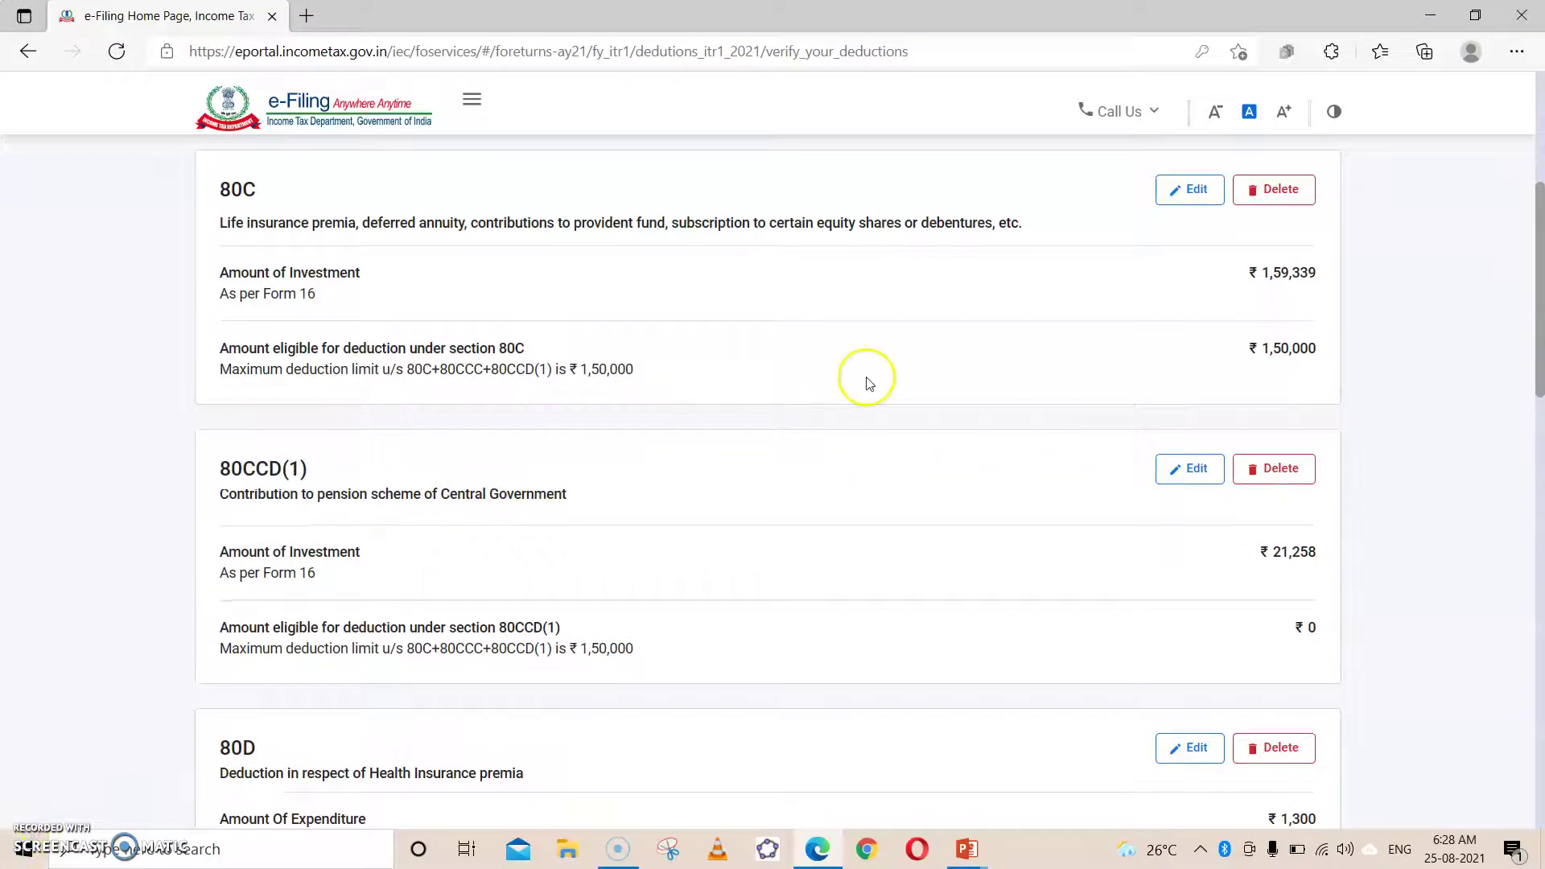
{"action": "scroll", "coordinate": [954, 338], "scroll_direction": "down", "scroll_amount": 1}
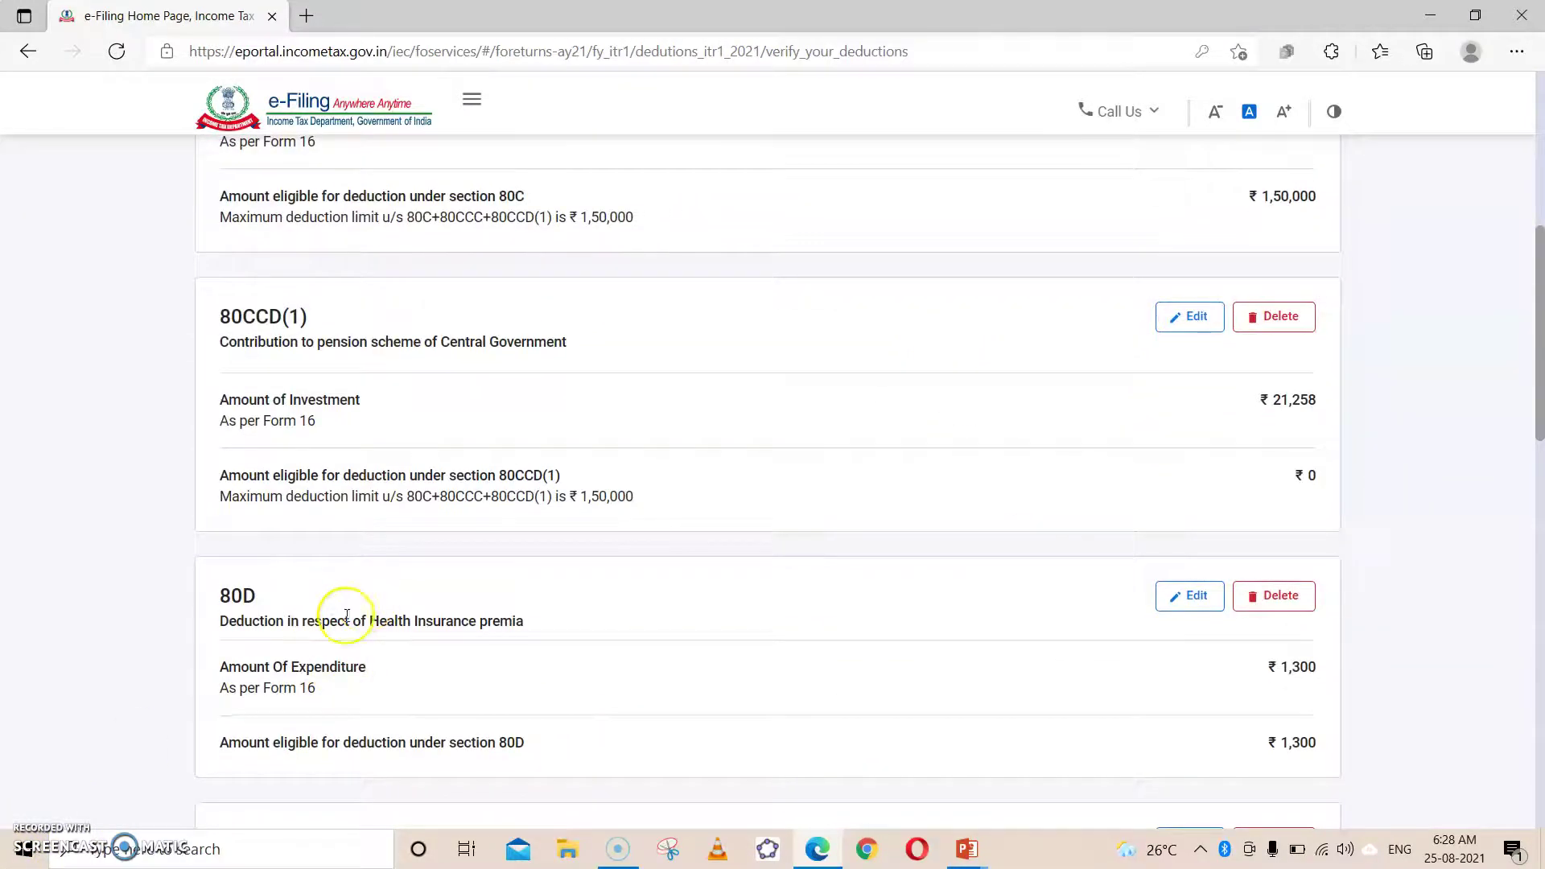
{"action": "scroll", "coordinate": [831, 557], "scroll_direction": "down", "scroll_amount": 2}
{"action": "scroll", "coordinate": [833, 561], "scroll_direction": "down", "scroll_amount": 2}
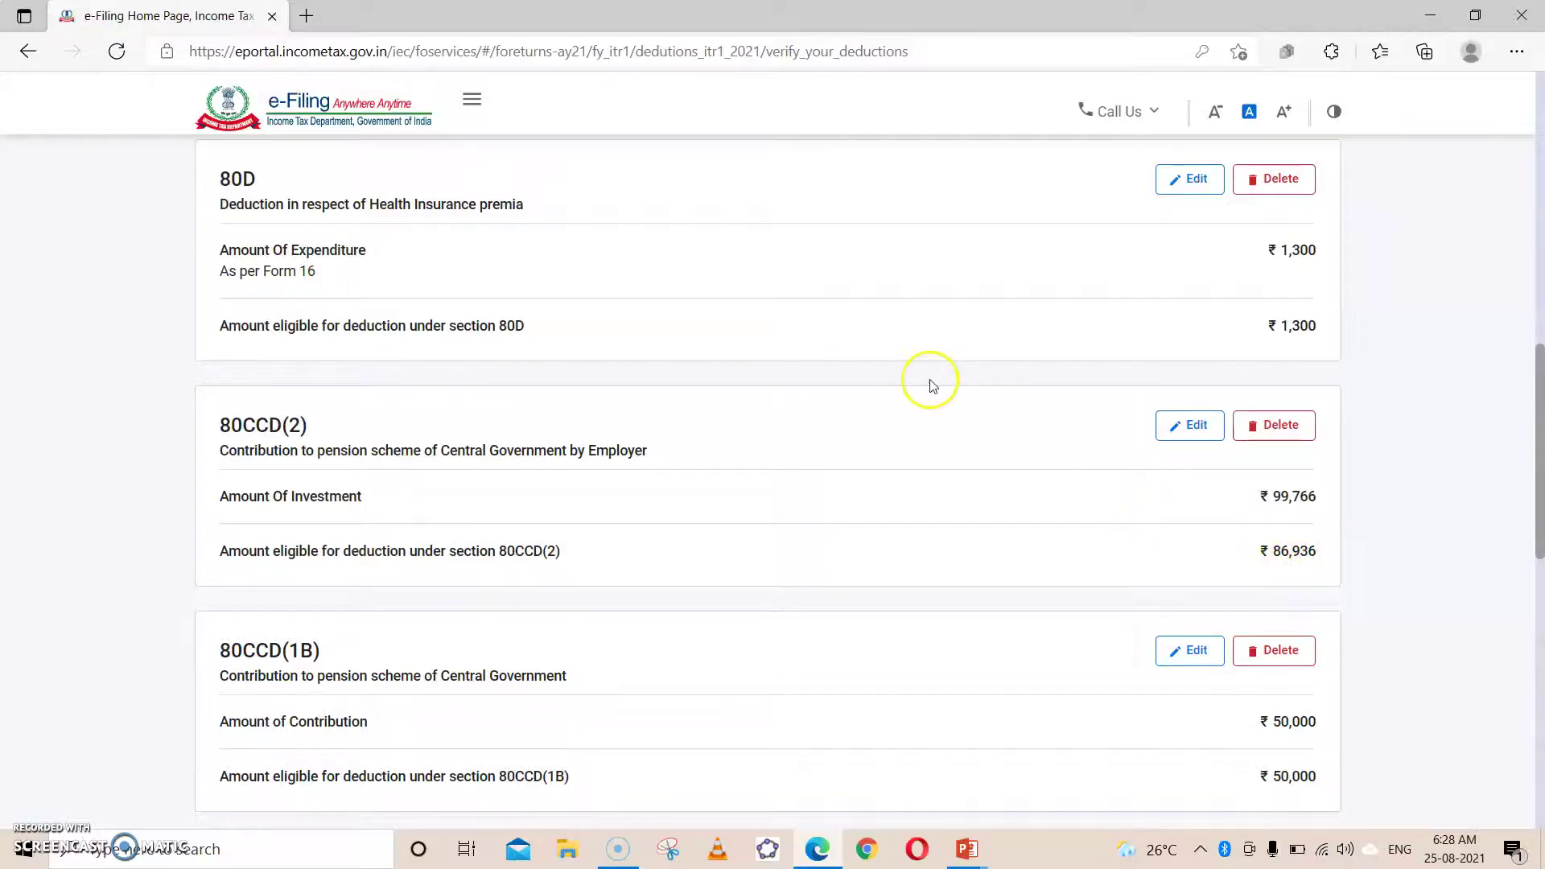
{"action": "scroll", "coordinate": [901, 391], "scroll_direction": "down", "scroll_amount": 2}
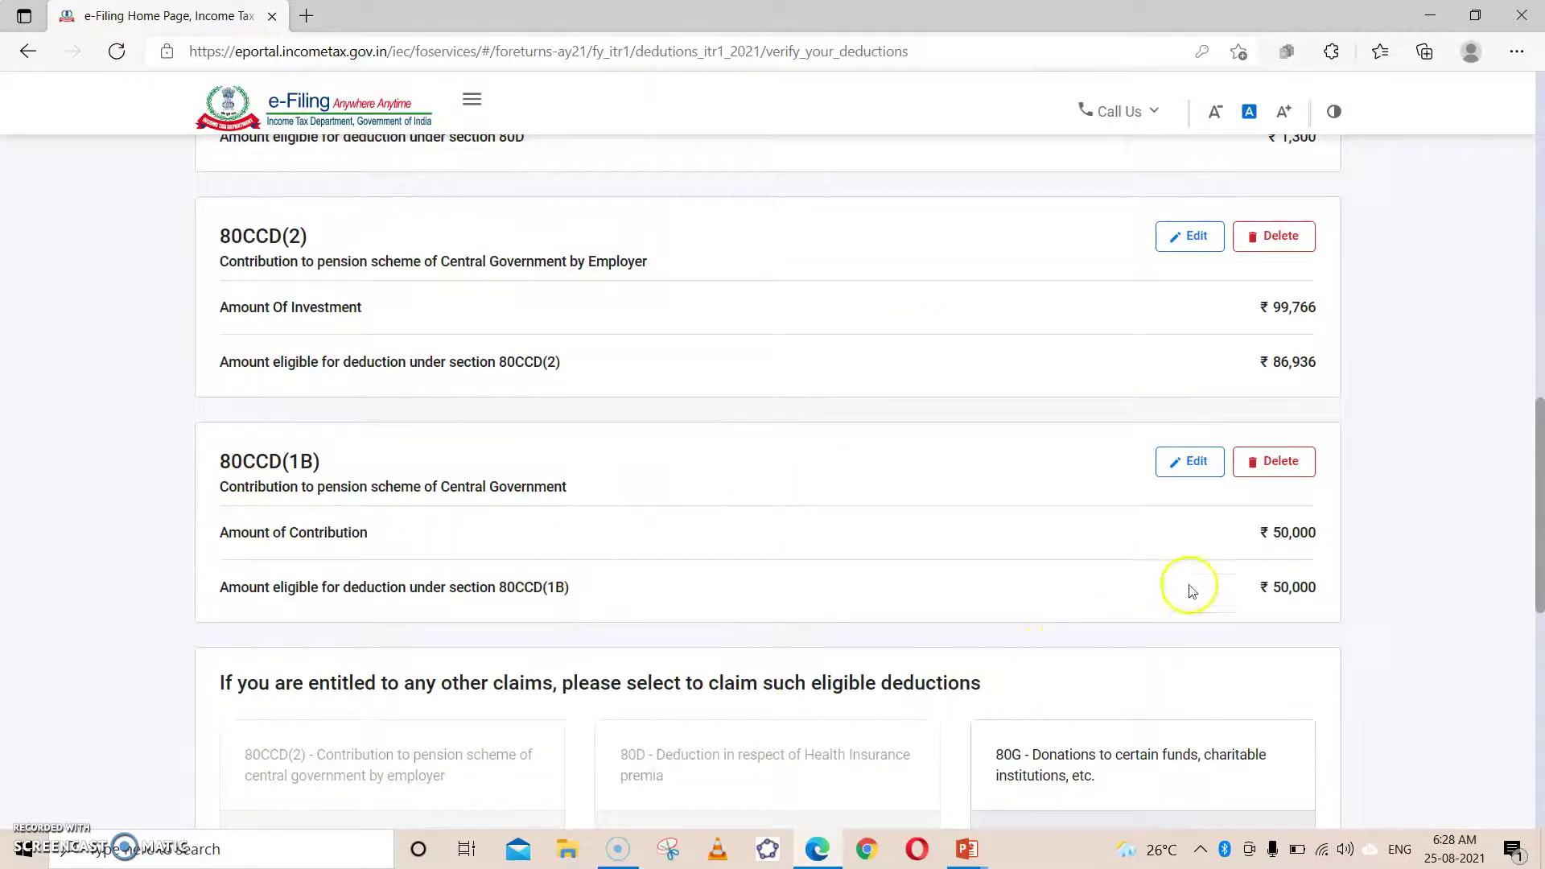
{"action": "scroll", "coordinate": [1007, 448], "scroll_direction": "down", "scroll_amount": 2}
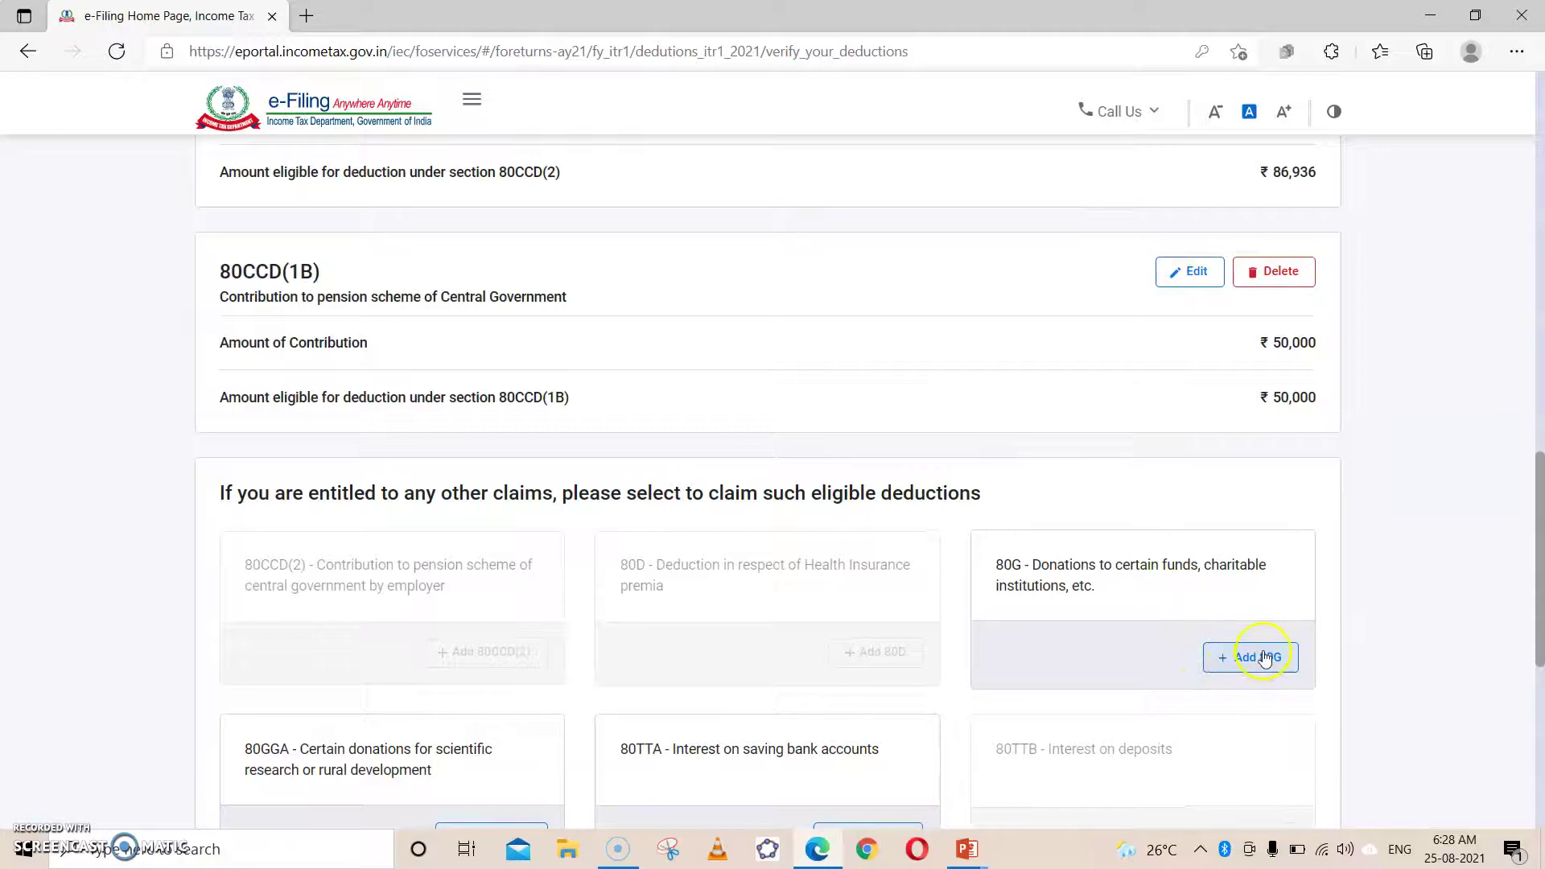
Step: Add an 80G deduction with the donation type for donations entitled for 100% deduction without qualifying limit
{"action": "left_click", "coordinate": [1261, 657]}
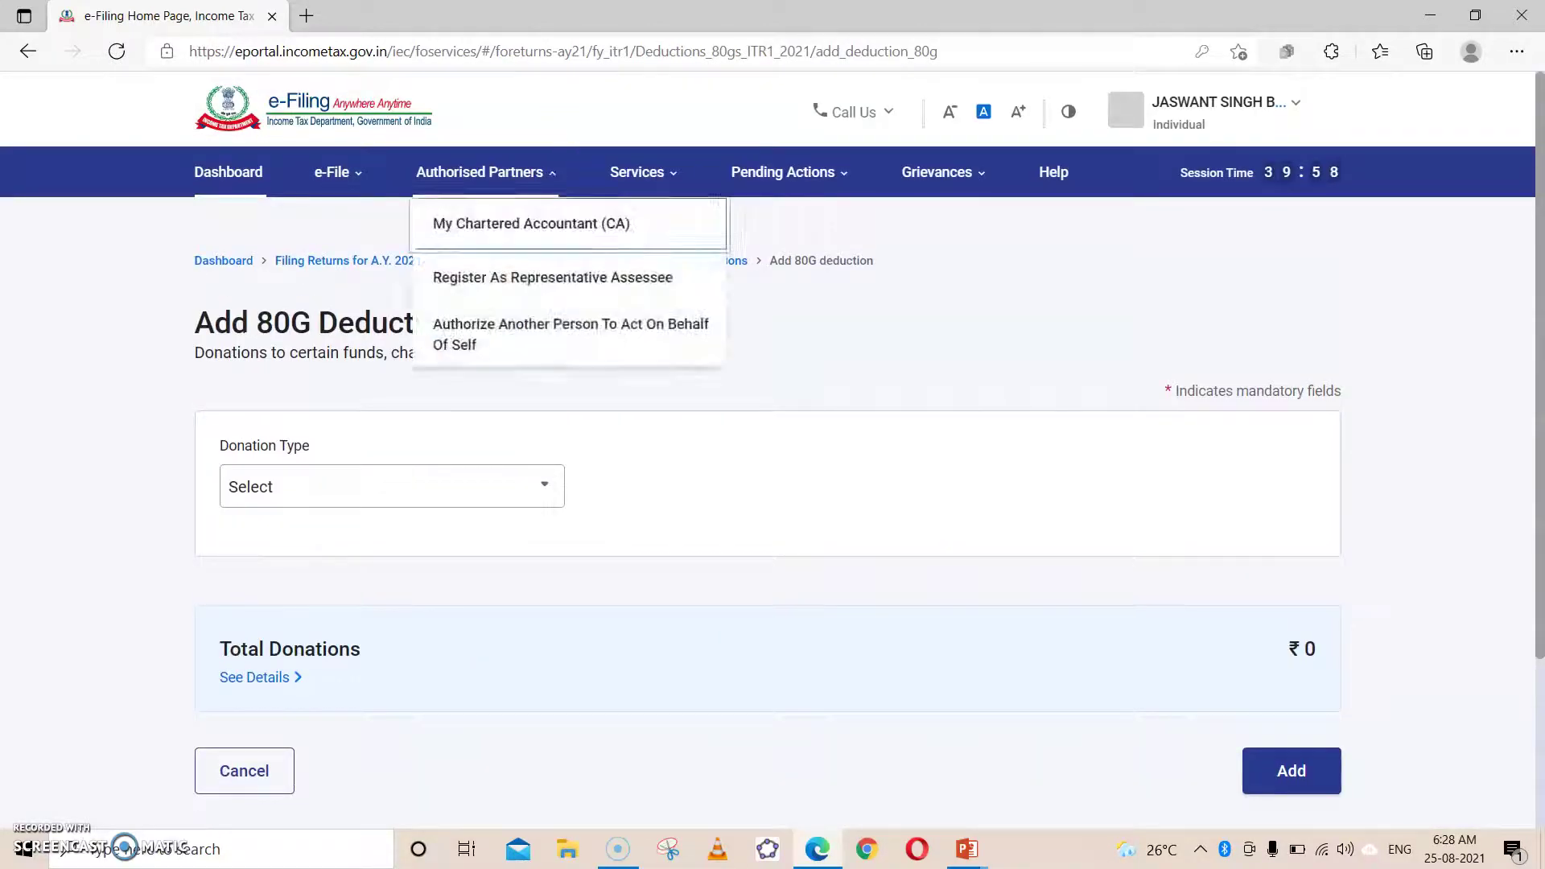
{"action": "scroll", "coordinate": [499, 418], "scroll_direction": "down", "scroll_amount": 1}
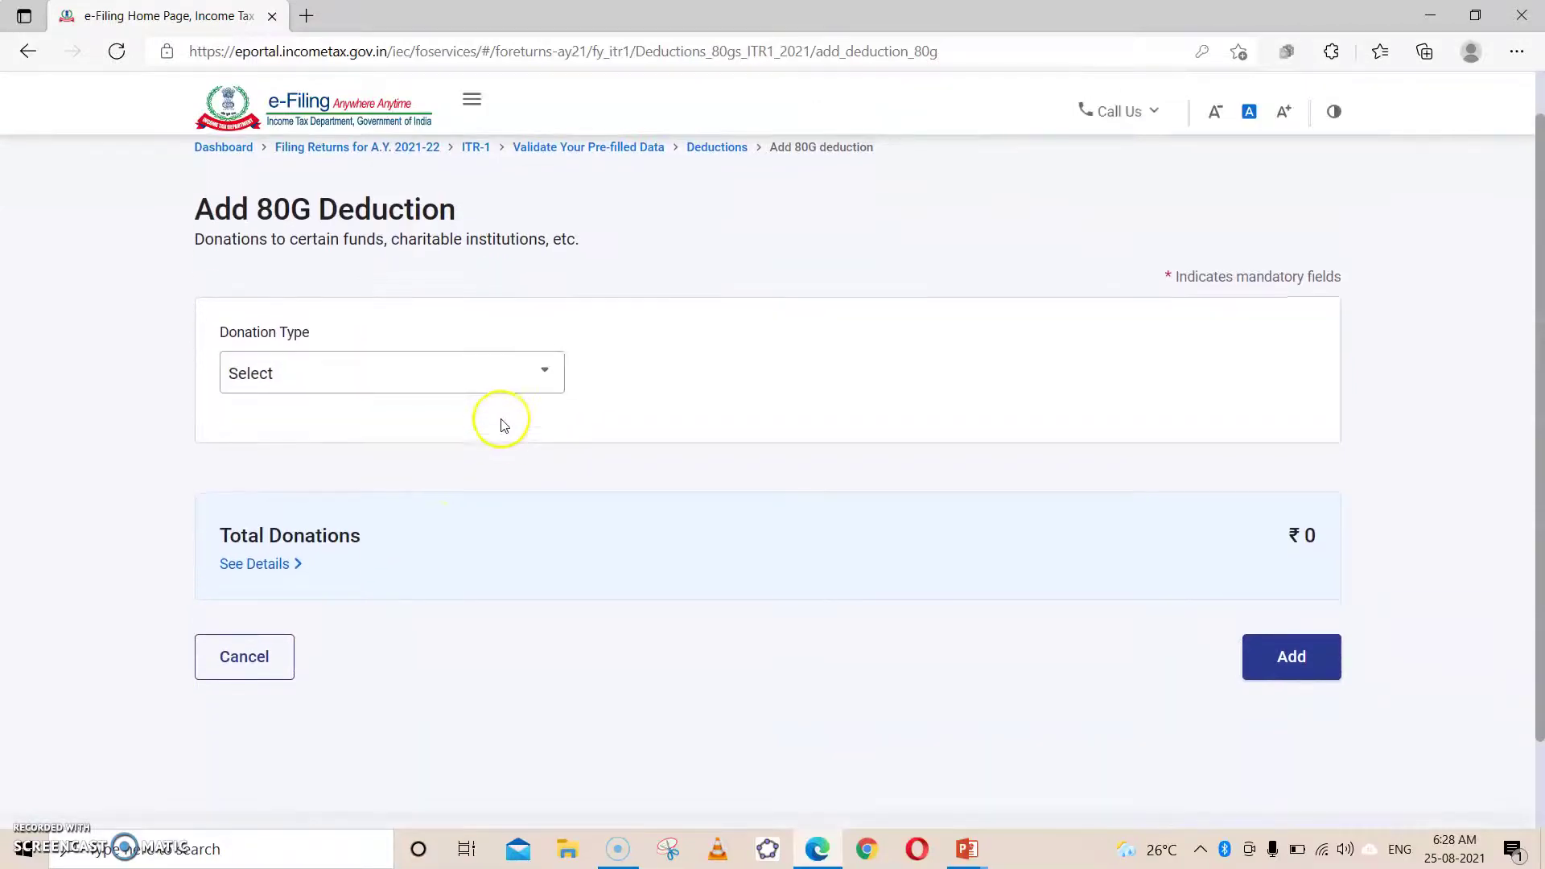
{"action": "left_click", "coordinate": [484, 377]}
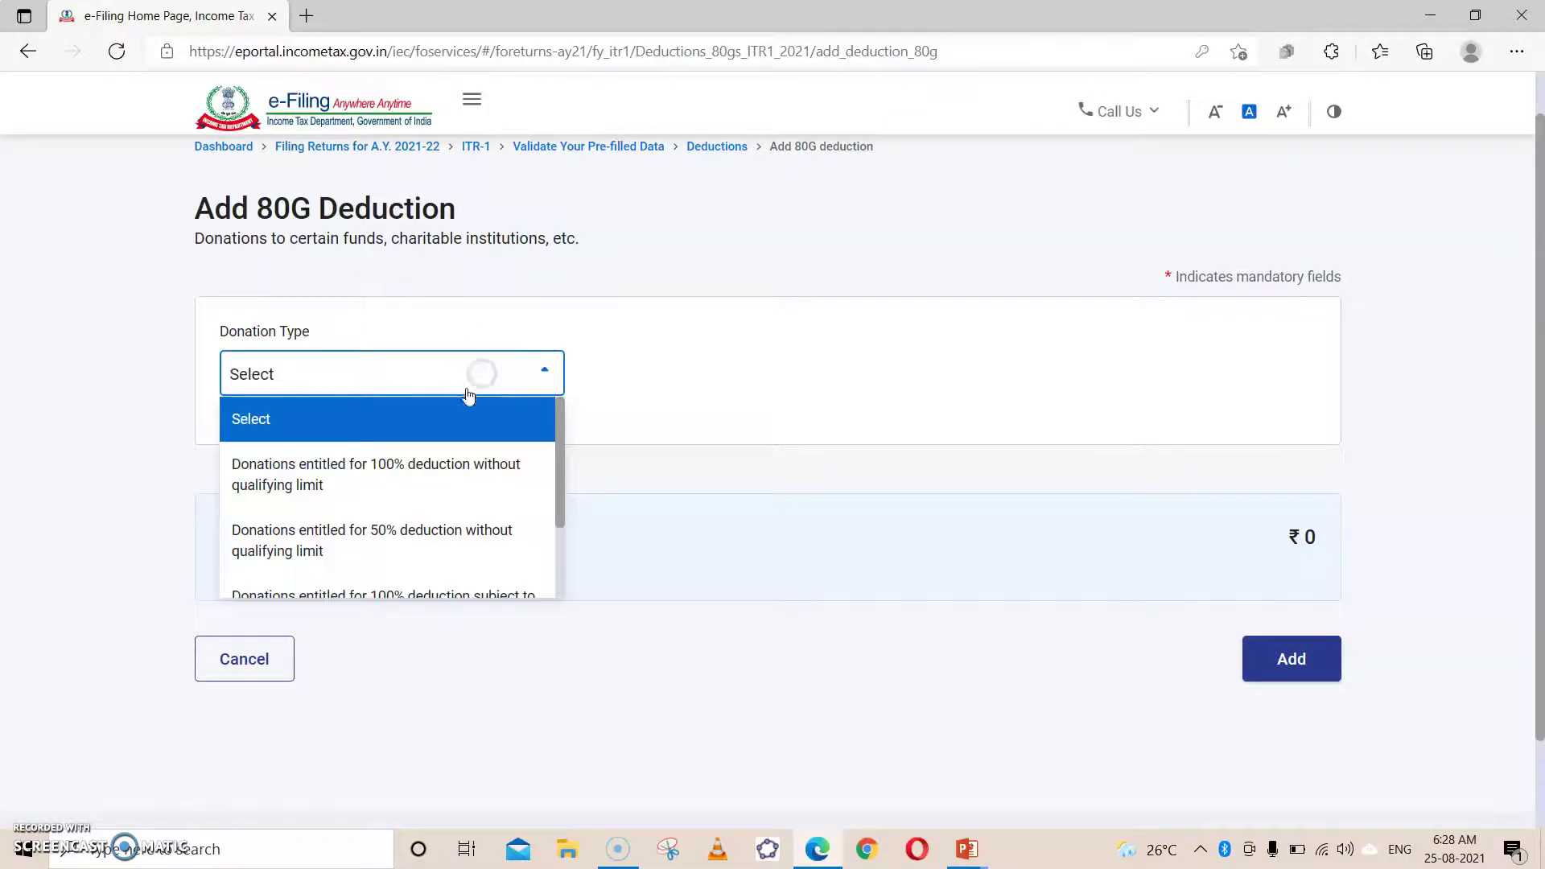
{"action": "left_click", "coordinate": [407, 464]}
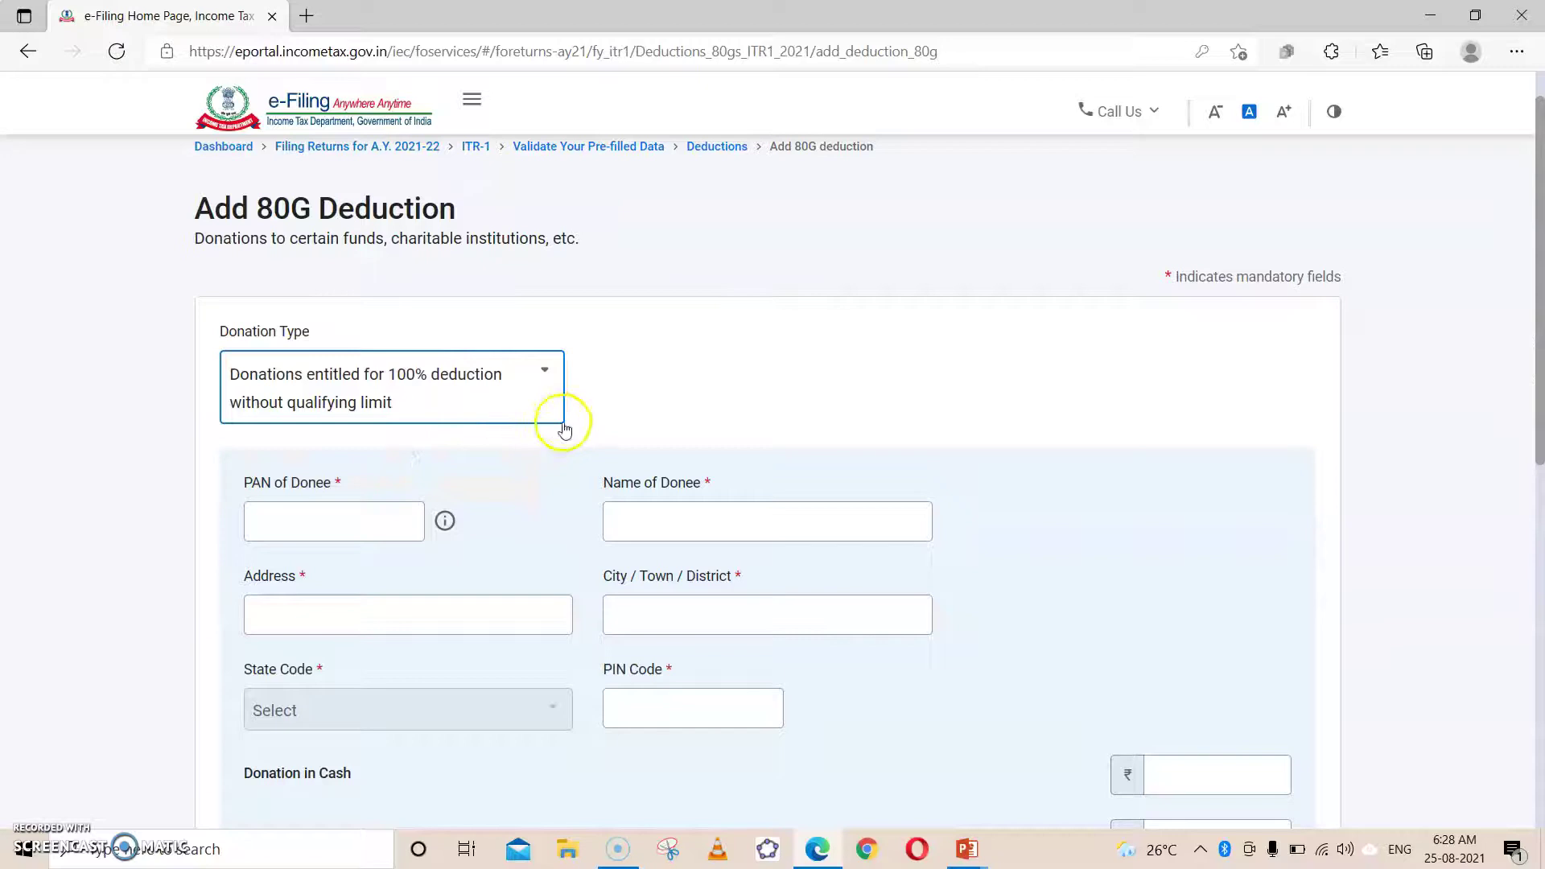
Step: Enter the donee's PAN and set the name of the donee to UKCMRF
{"action": "left_click", "coordinate": [314, 513]}
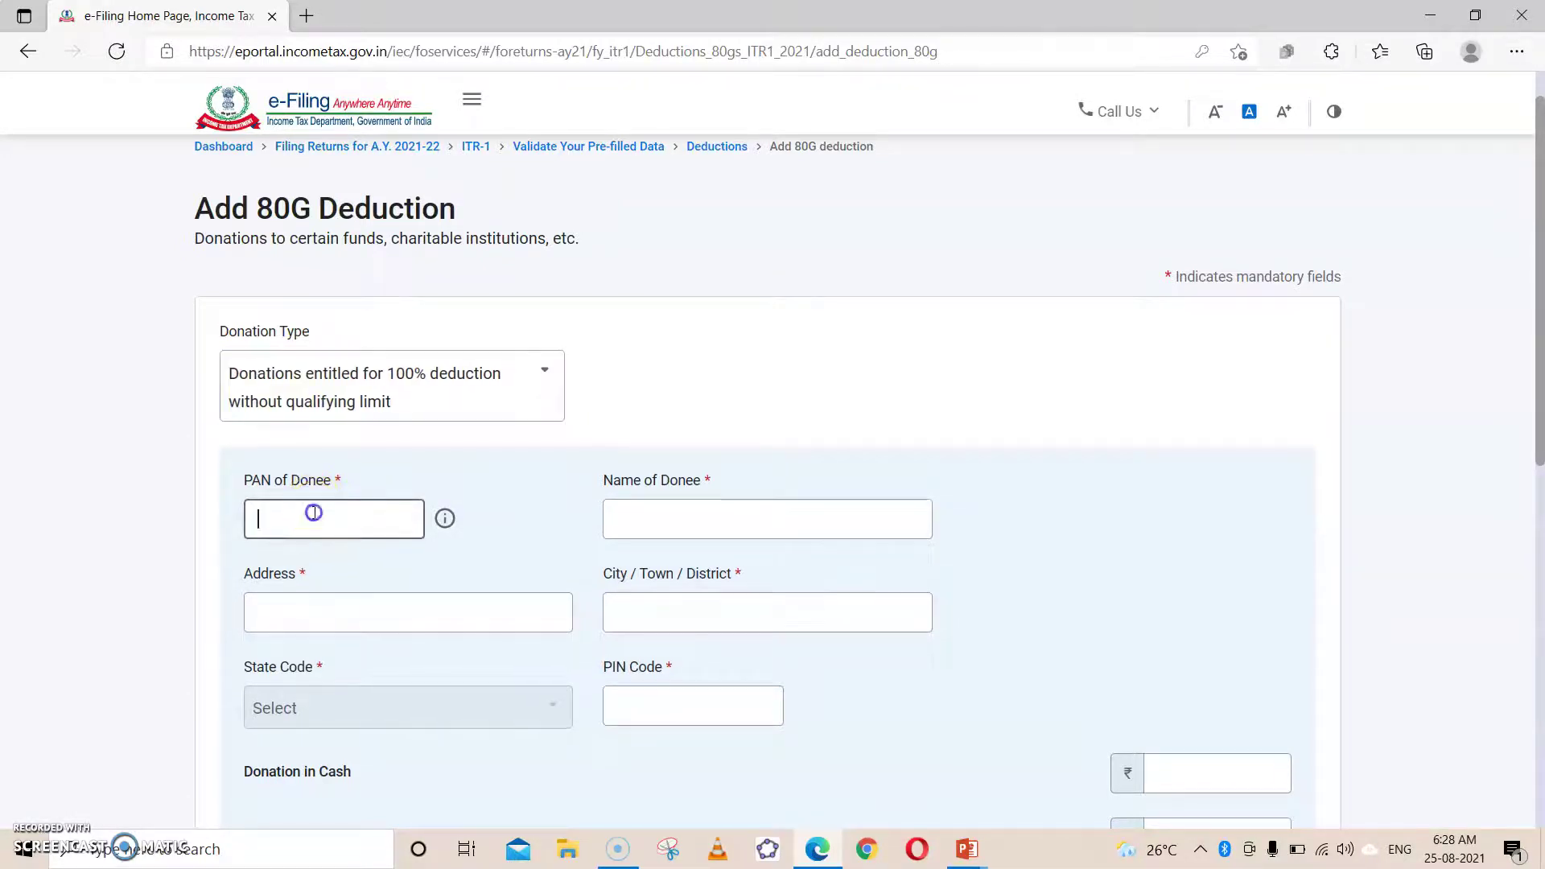
{"action": "left_click", "coordinate": [311, 591]}
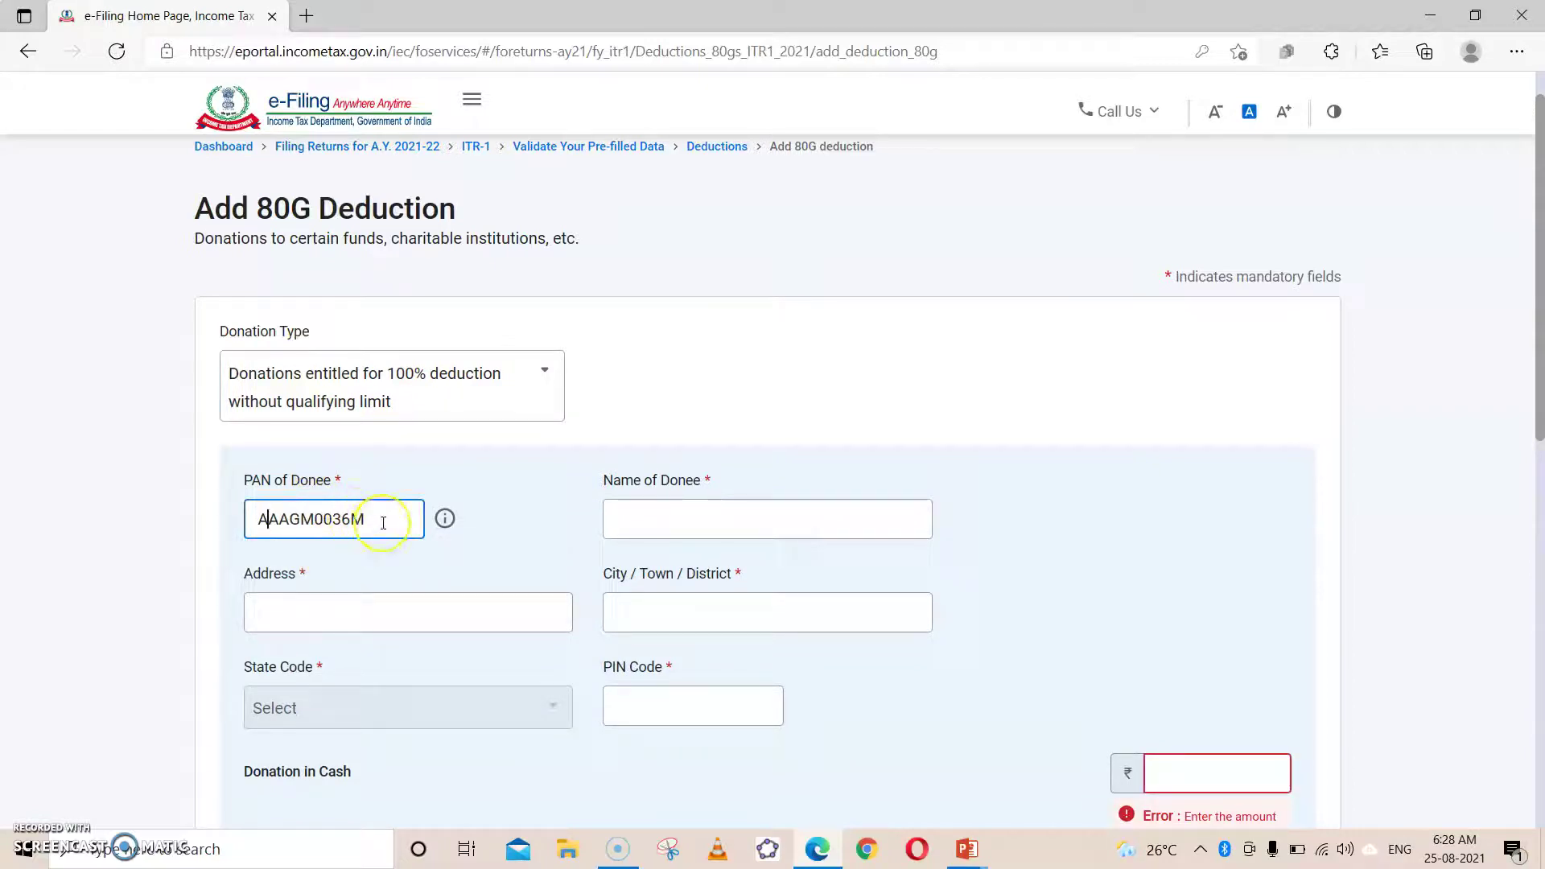
{"action": "left_click", "coordinate": [655, 511]}
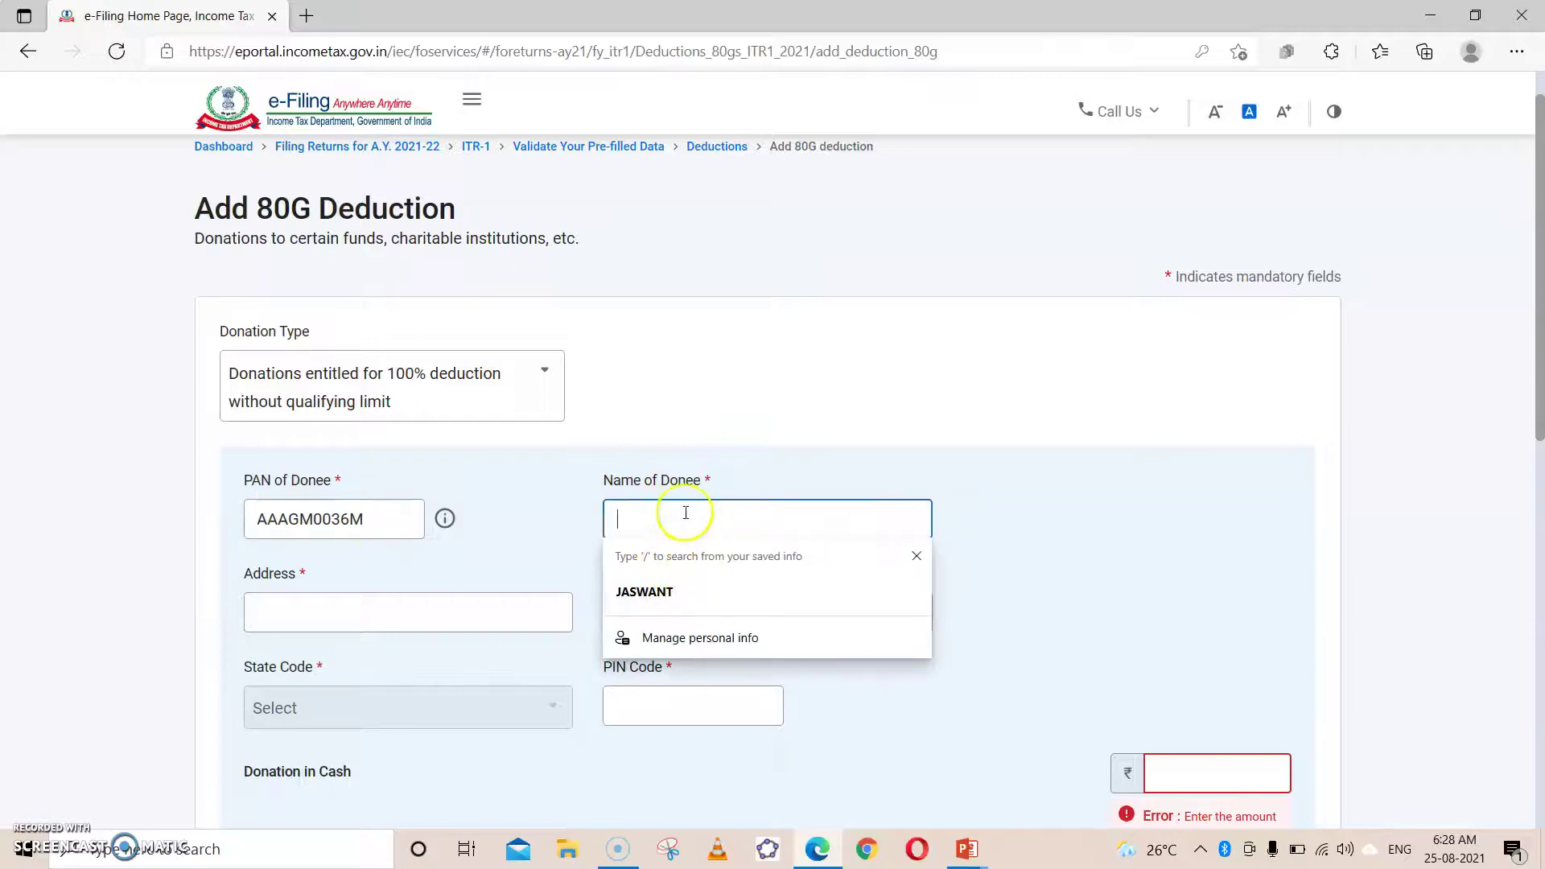
{"action": "type", "text": "UK"}
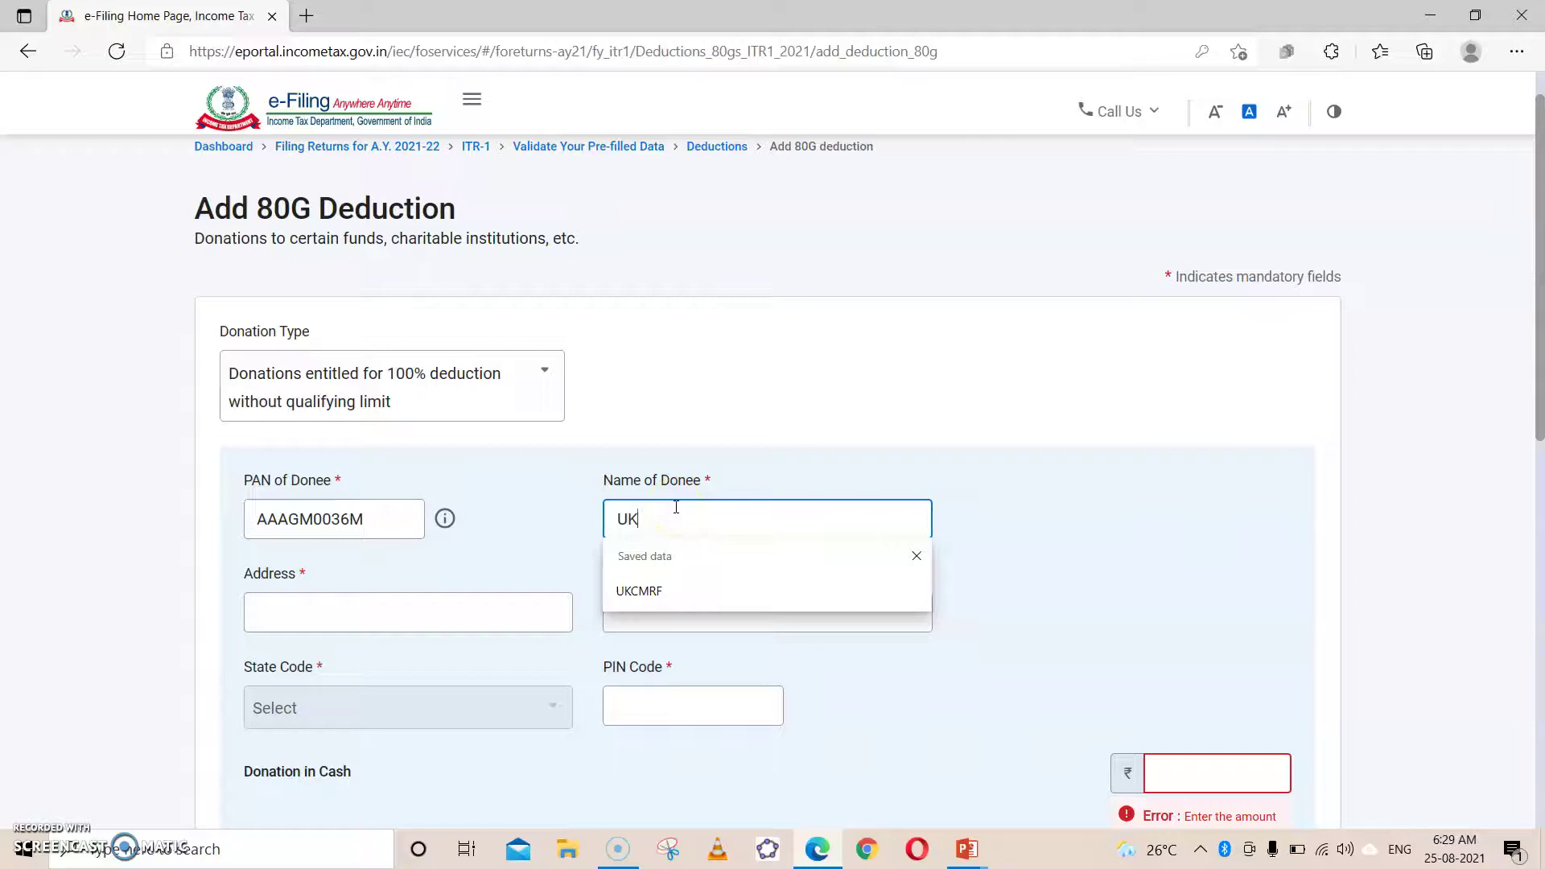
{"action": "type", "text": "CMRF"}
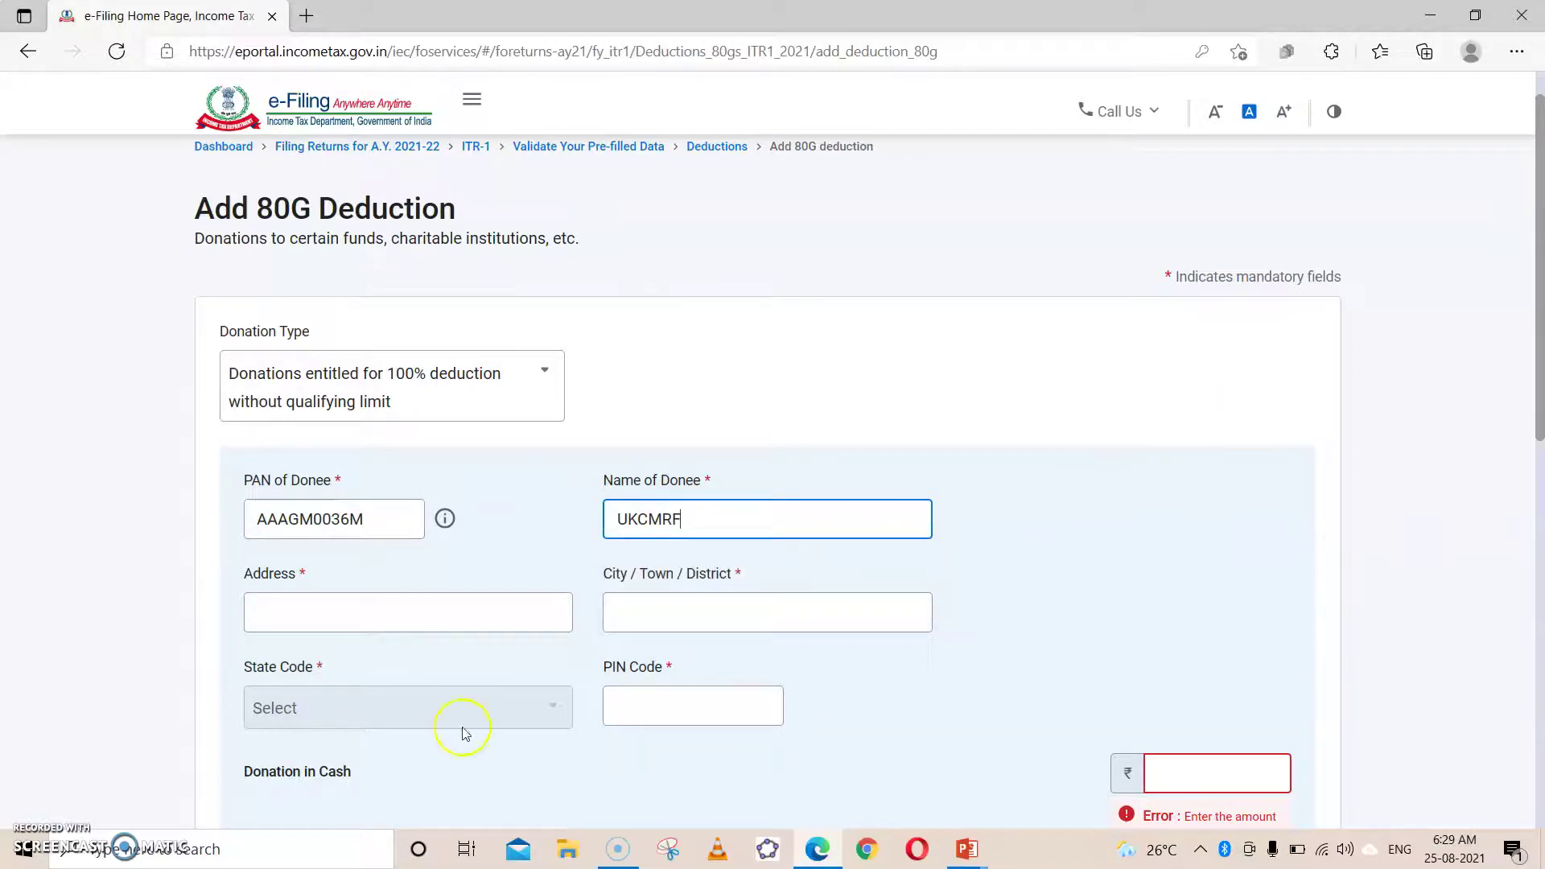
Step: Fill in the donee's address, city and postal code from the saved entries
{"action": "left_click", "coordinate": [422, 599]}
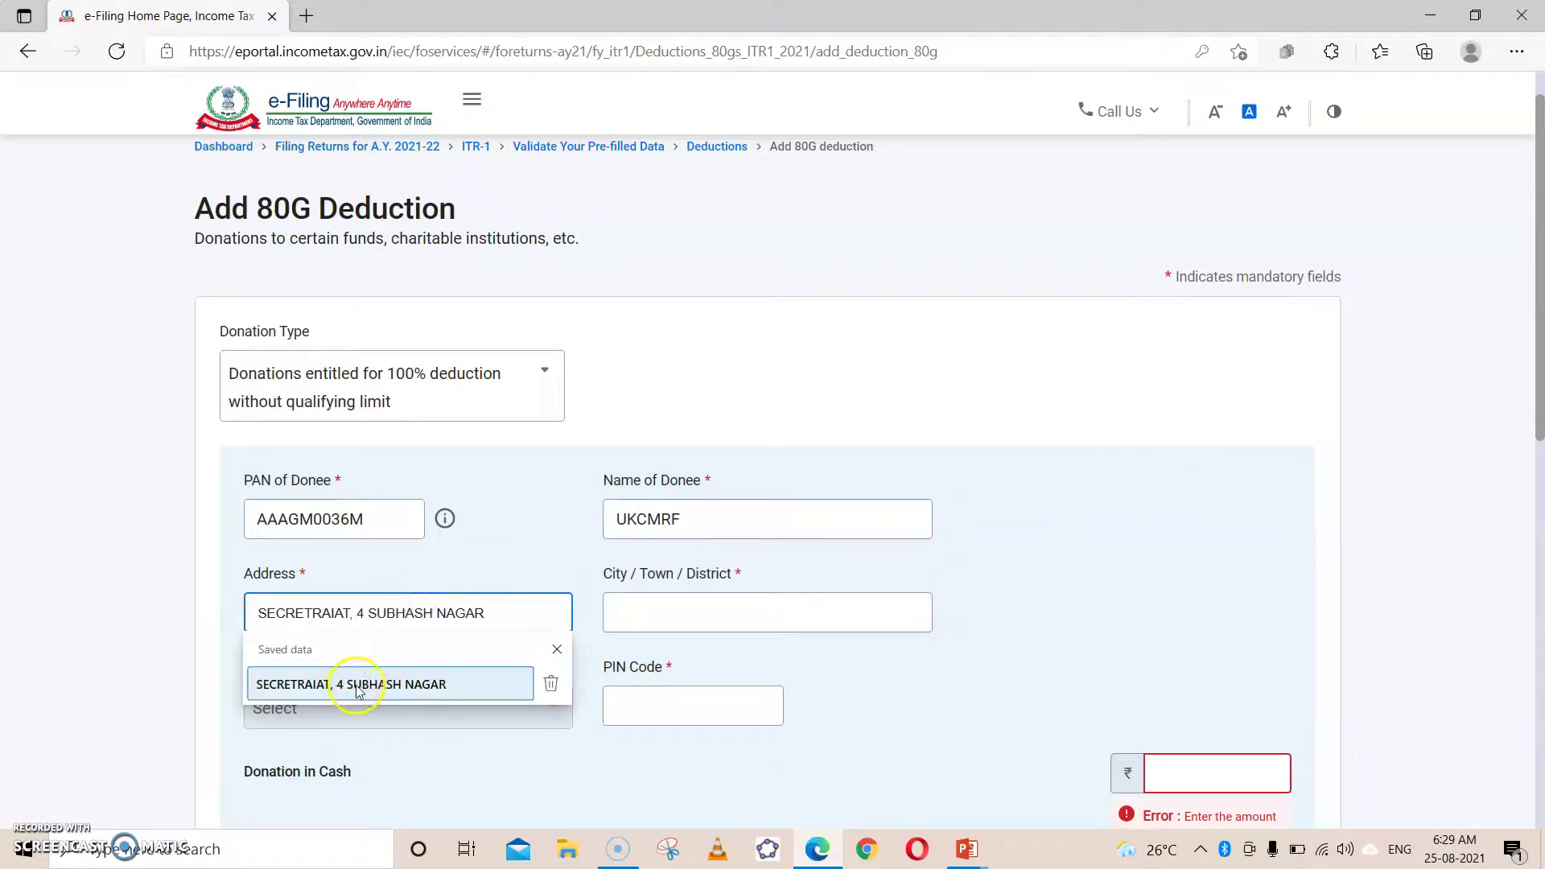
{"action": "left_click", "coordinate": [357, 685]}
{"action": "left_click", "coordinate": [767, 596]}
{"action": "left_click", "coordinate": [660, 684]}
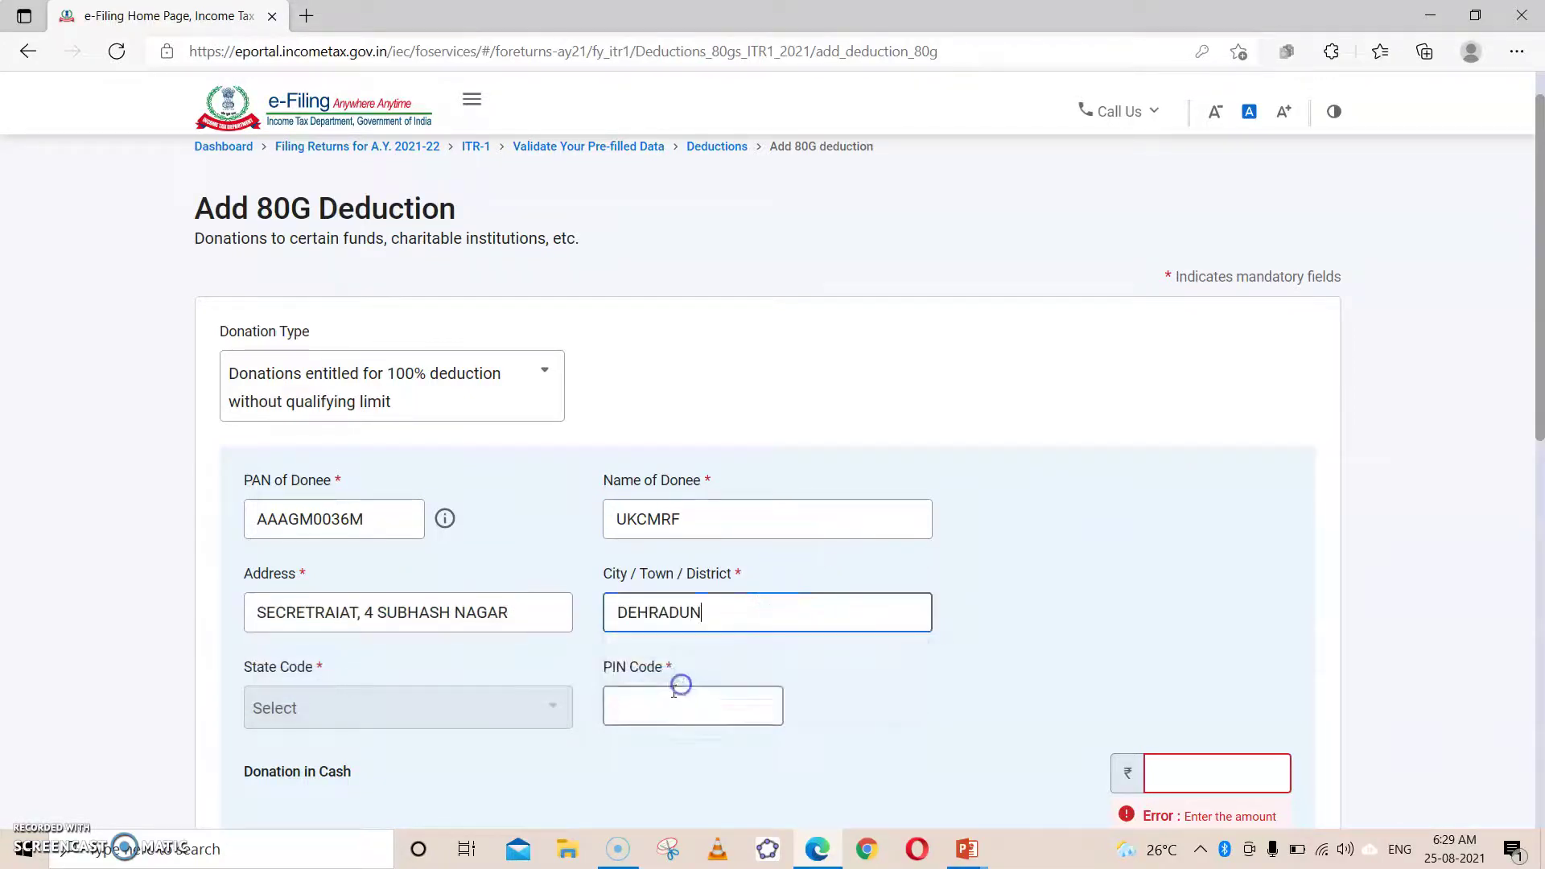
{"action": "left_click", "coordinate": [672, 696]}
{"action": "left_click", "coordinate": [638, 776]}
Step: Enter 11,564 as the donation in other mode and save the donation details
{"action": "scroll", "coordinate": [952, 547], "scroll_direction": "down", "scroll_amount": 3}
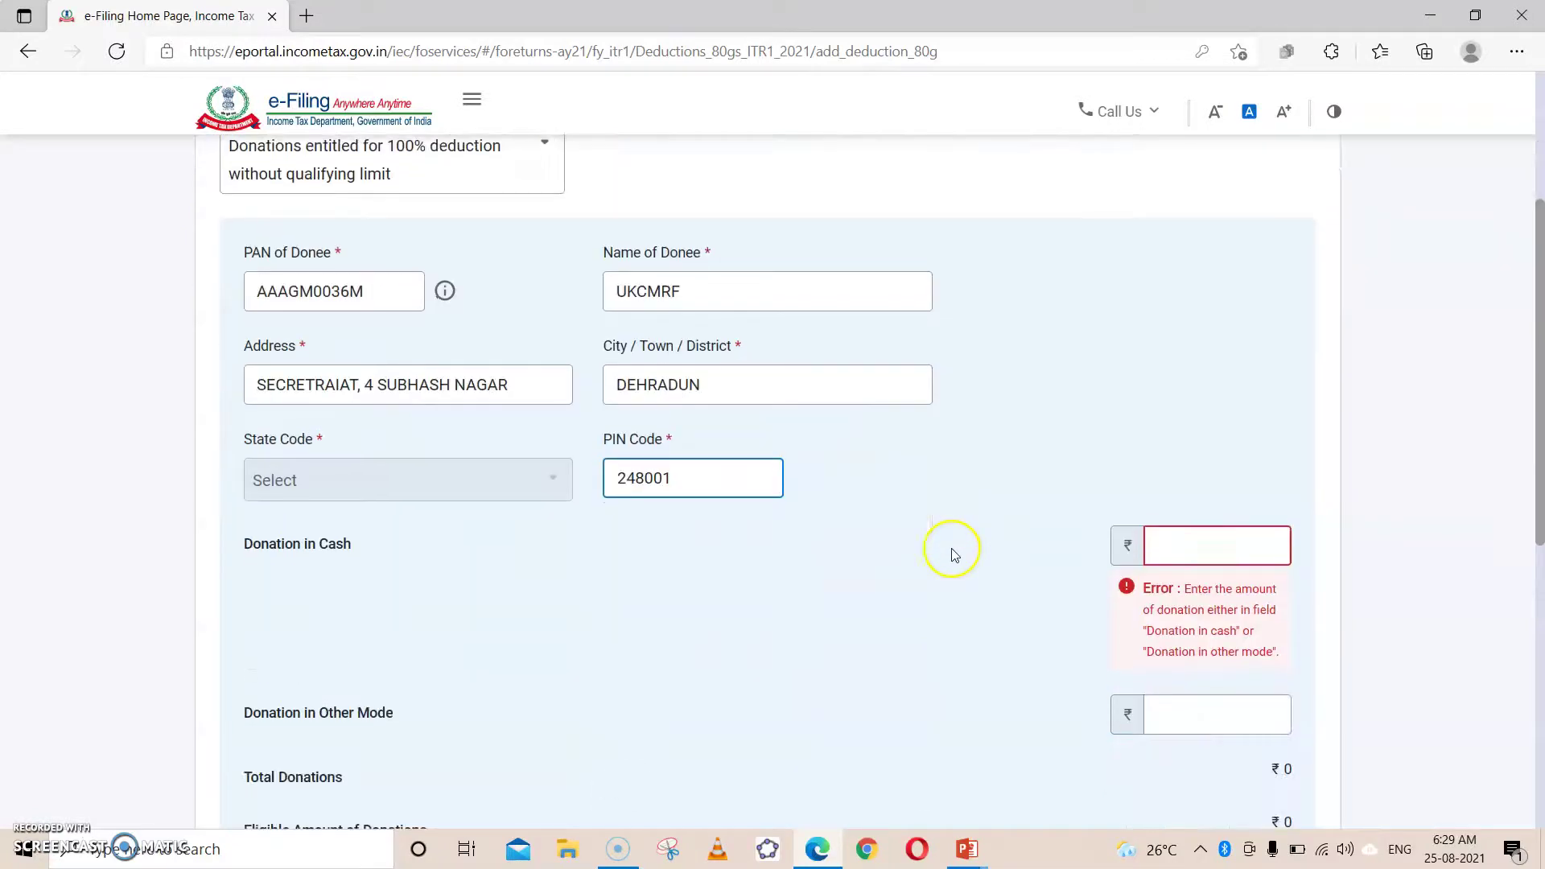
{"action": "left_click", "coordinate": [1187, 714]}
{"action": "left_click", "coordinate": [1064, 787]}
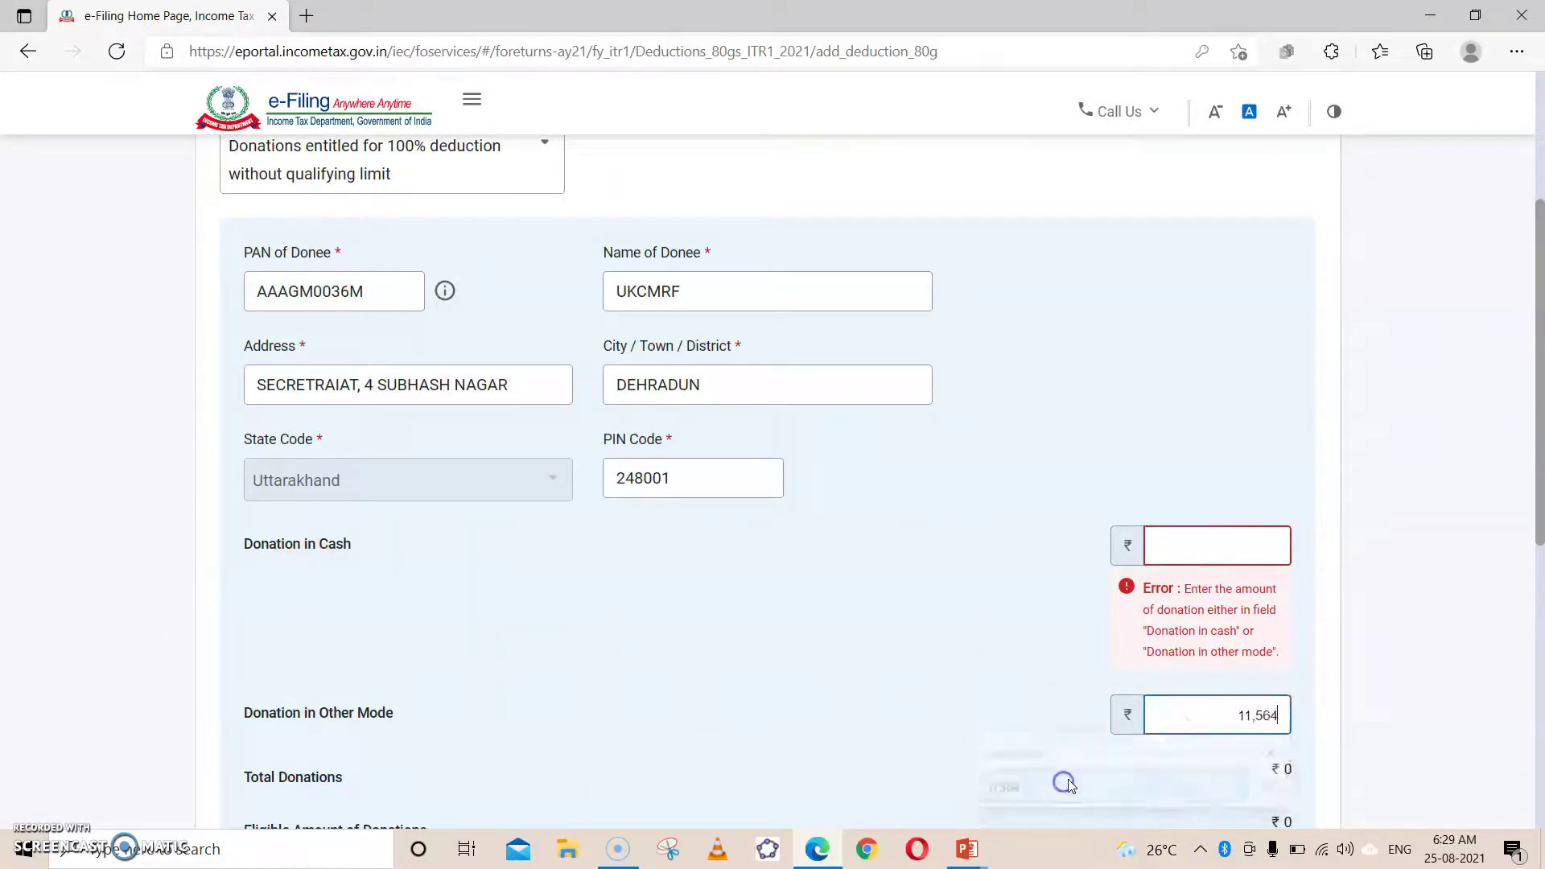
{"action": "scroll", "coordinate": [1124, 525], "scroll_direction": "down", "scroll_amount": 2}
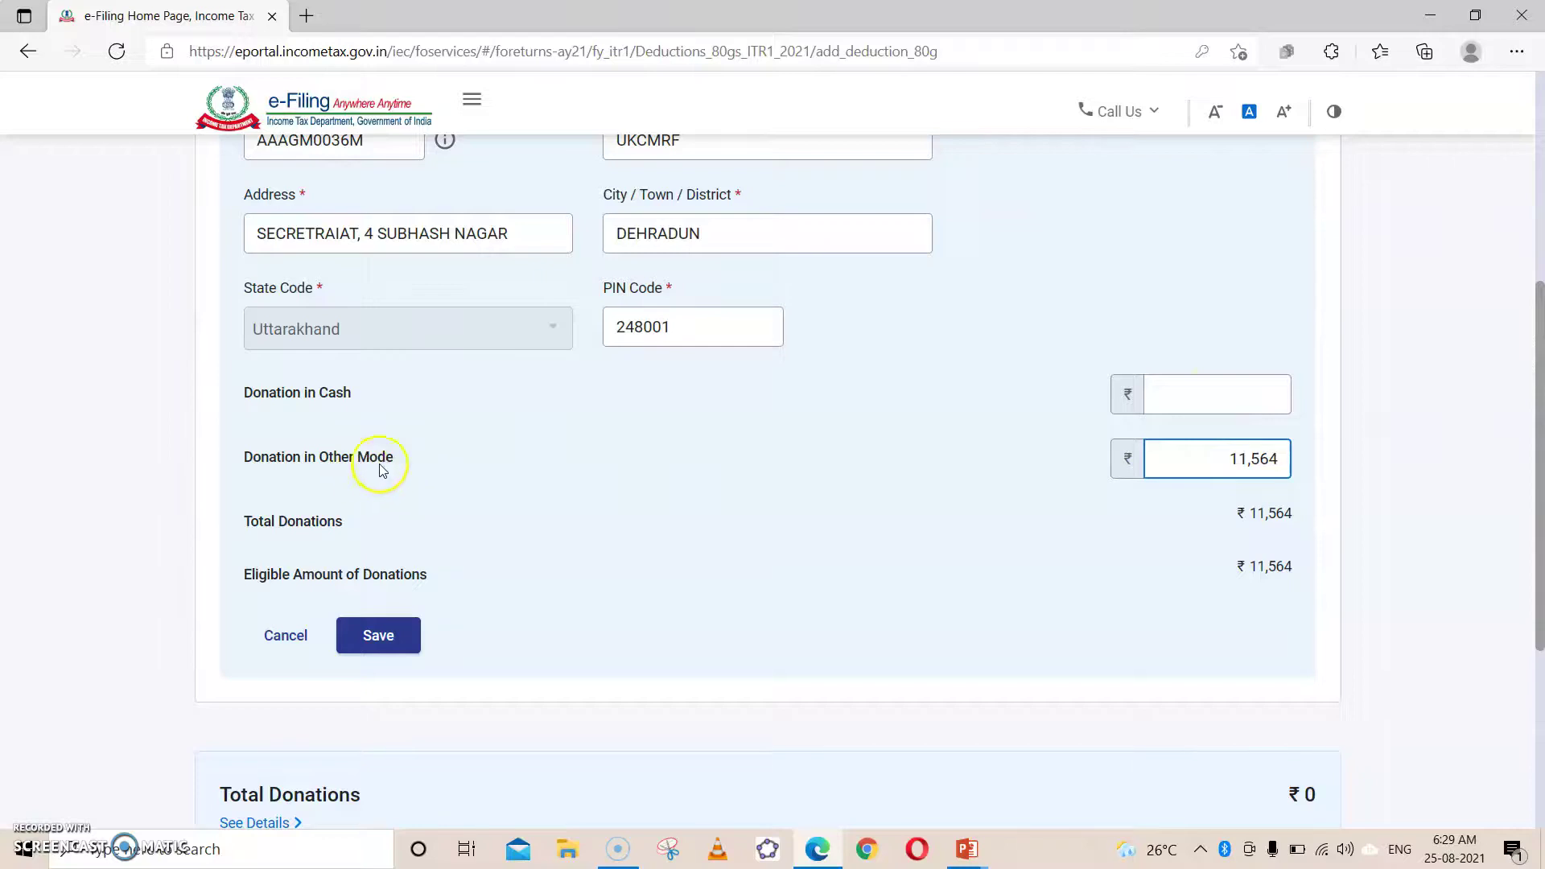
{"action": "left_click", "coordinate": [361, 652]}
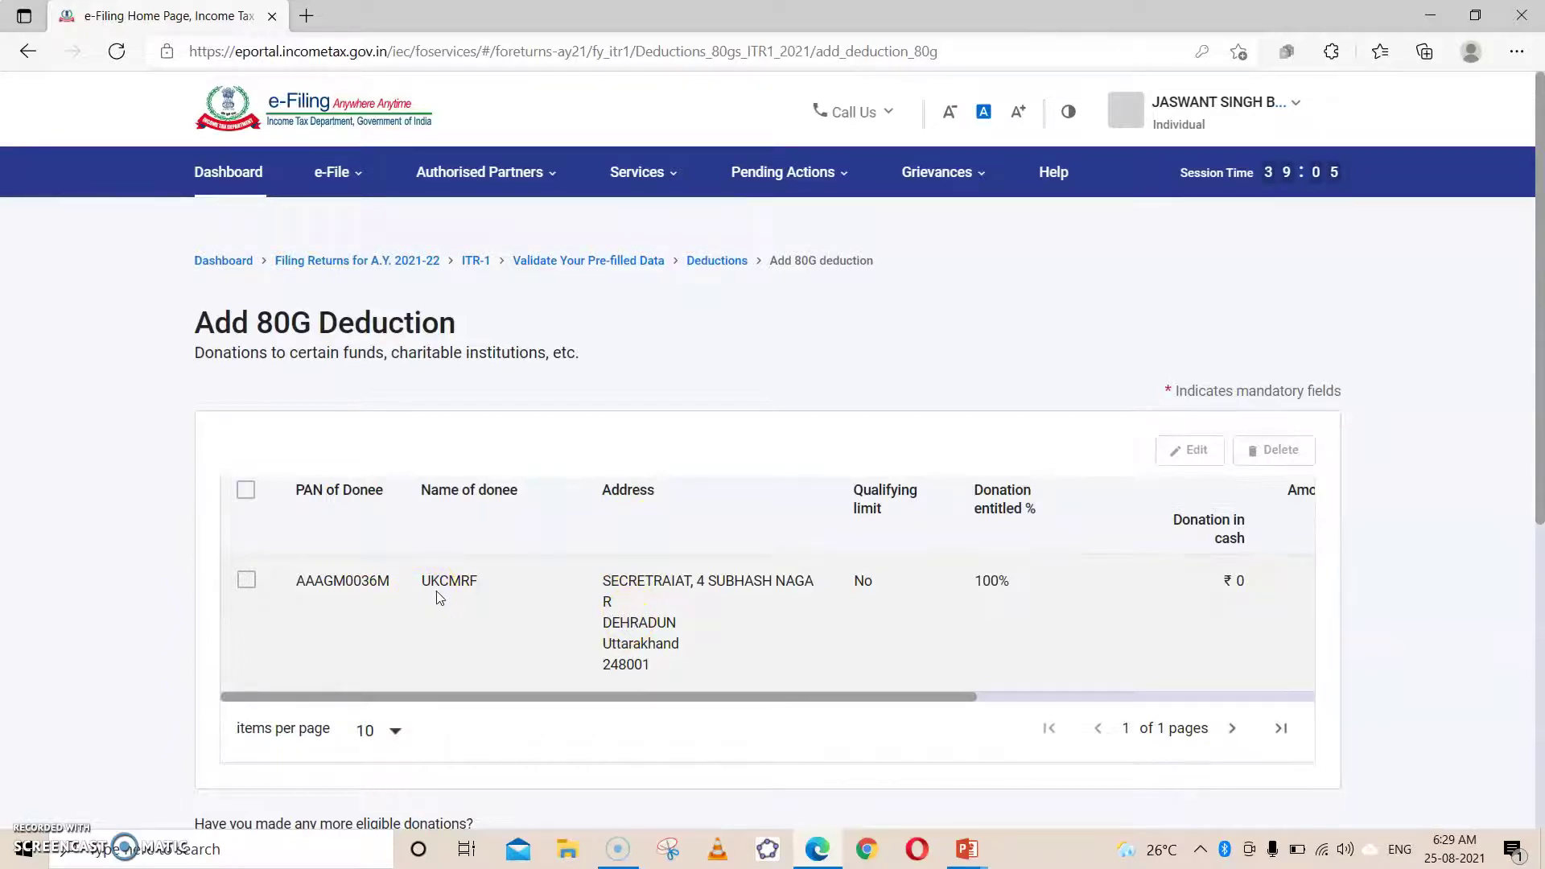
Step: Select the UKCMRF donation in the list and add the 80G deduction to the return
{"action": "left_click", "coordinate": [259, 579]}
{"action": "scroll", "coordinate": [1075, 534], "scroll_direction": "down", "scroll_amount": 2}
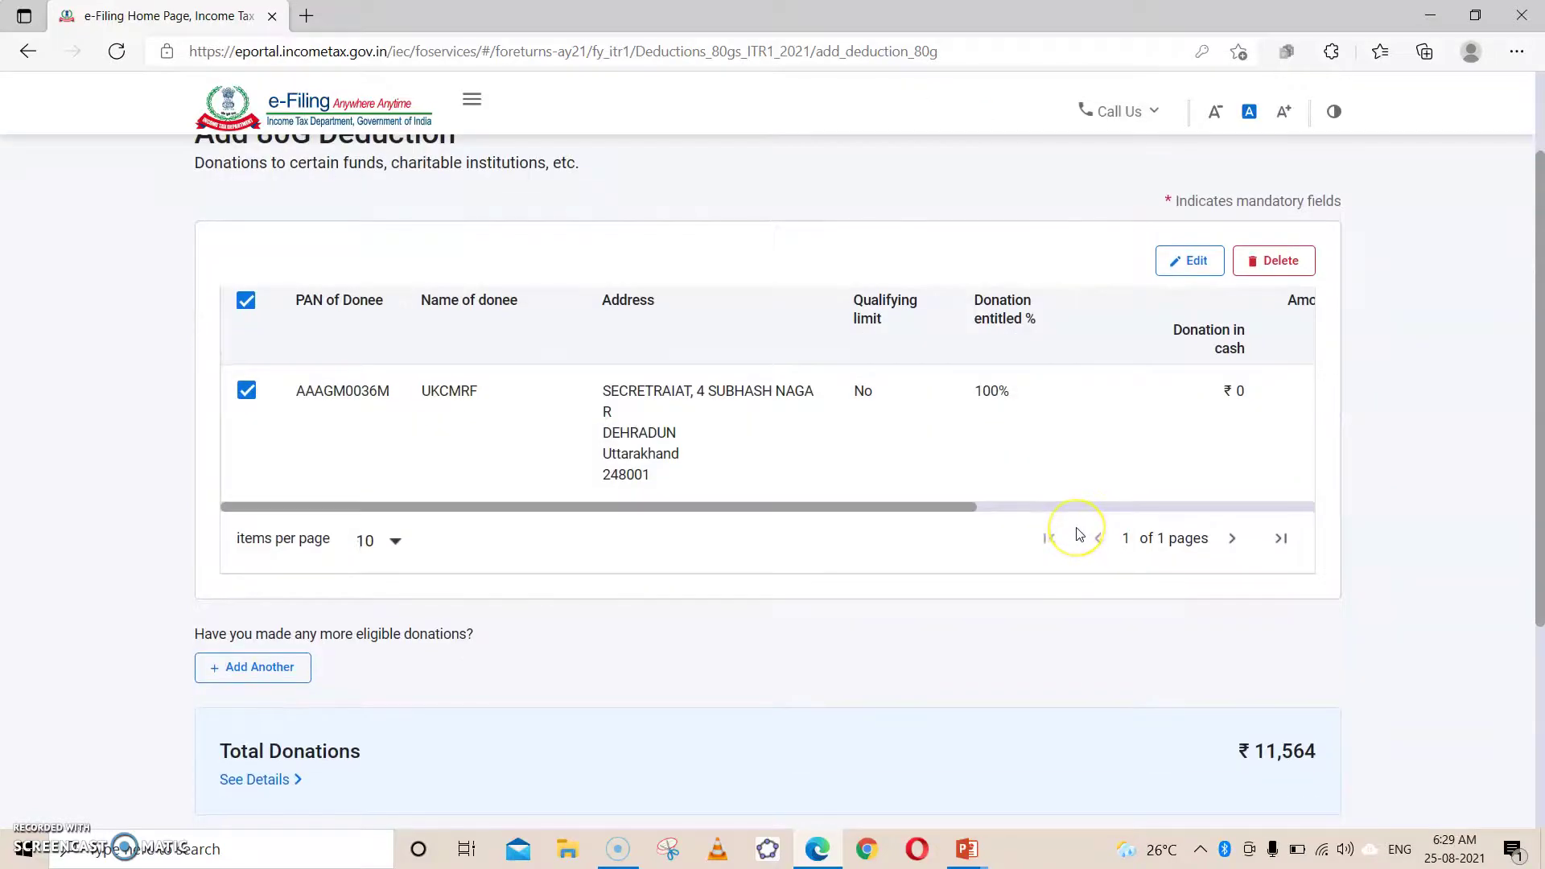
{"action": "scroll", "coordinate": [1080, 534], "scroll_direction": "down", "scroll_amount": 2}
{"action": "left_click", "coordinate": [1285, 686]}
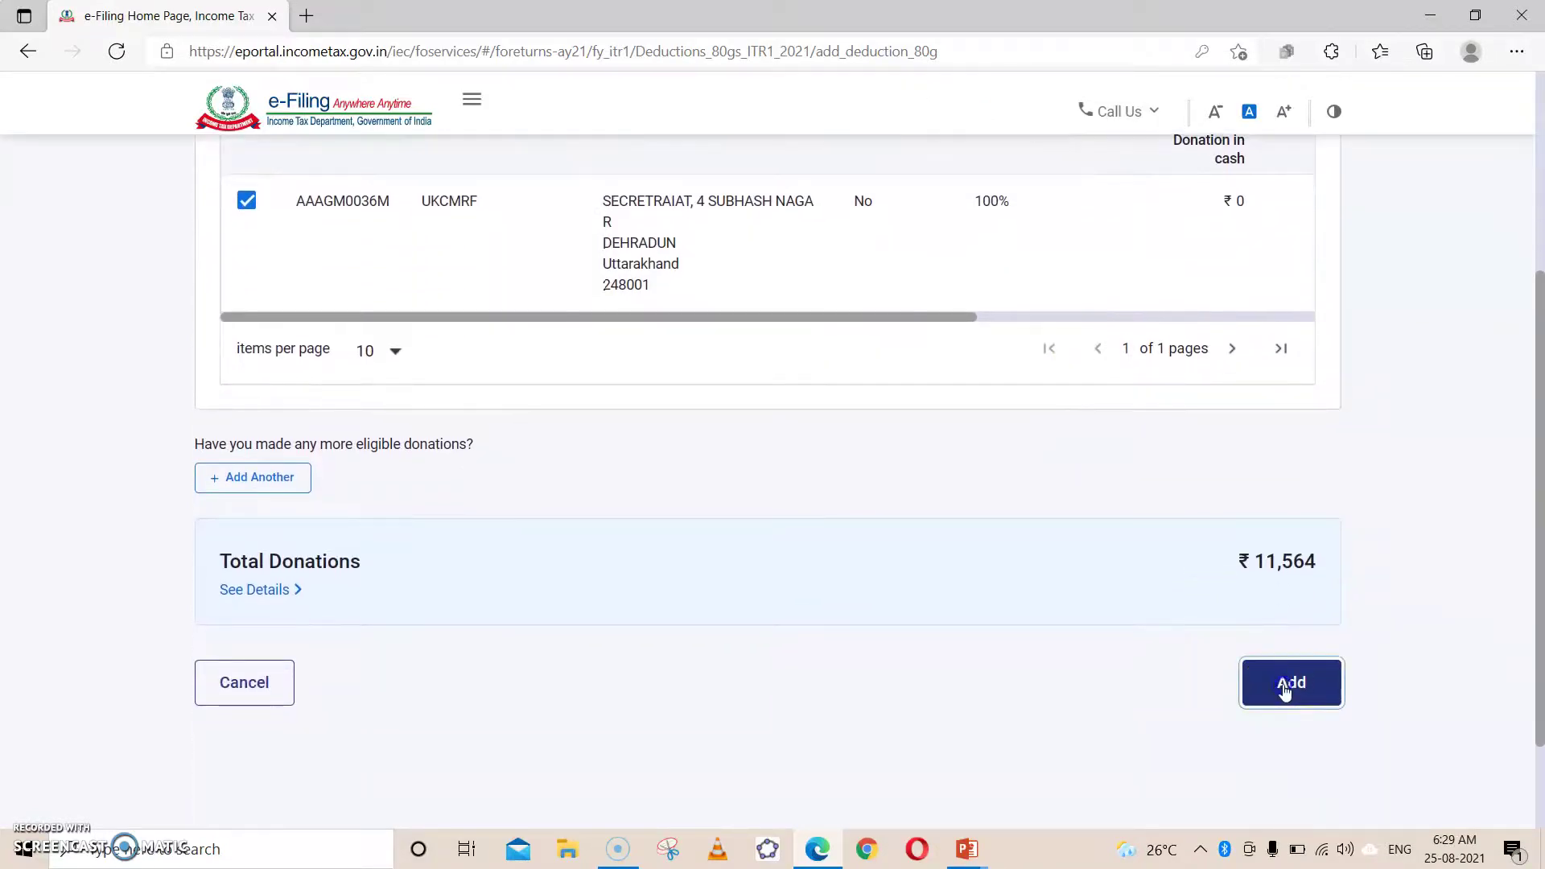
Step: Review the claimed deductions from 80C to 80CCD(1B), expand the list of all available deductions, and confirm the Total Deductions section
{"action": "scroll", "coordinate": [942, 483], "scroll_direction": "down", "scroll_amount": 4}
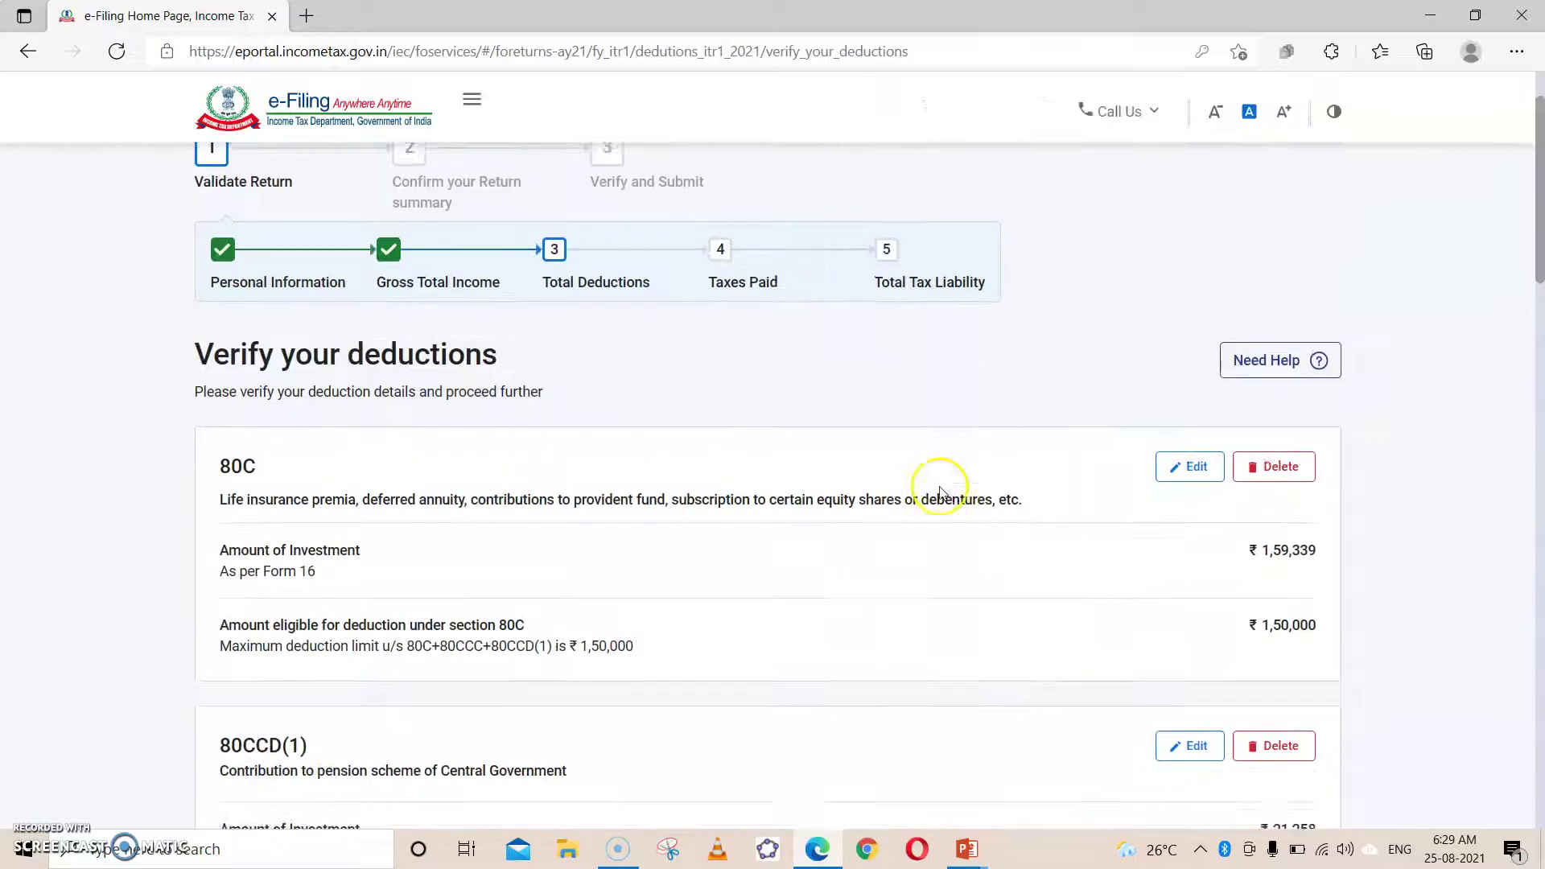
{"action": "scroll", "coordinate": [561, 334], "scroll_direction": "down", "scroll_amount": 1}
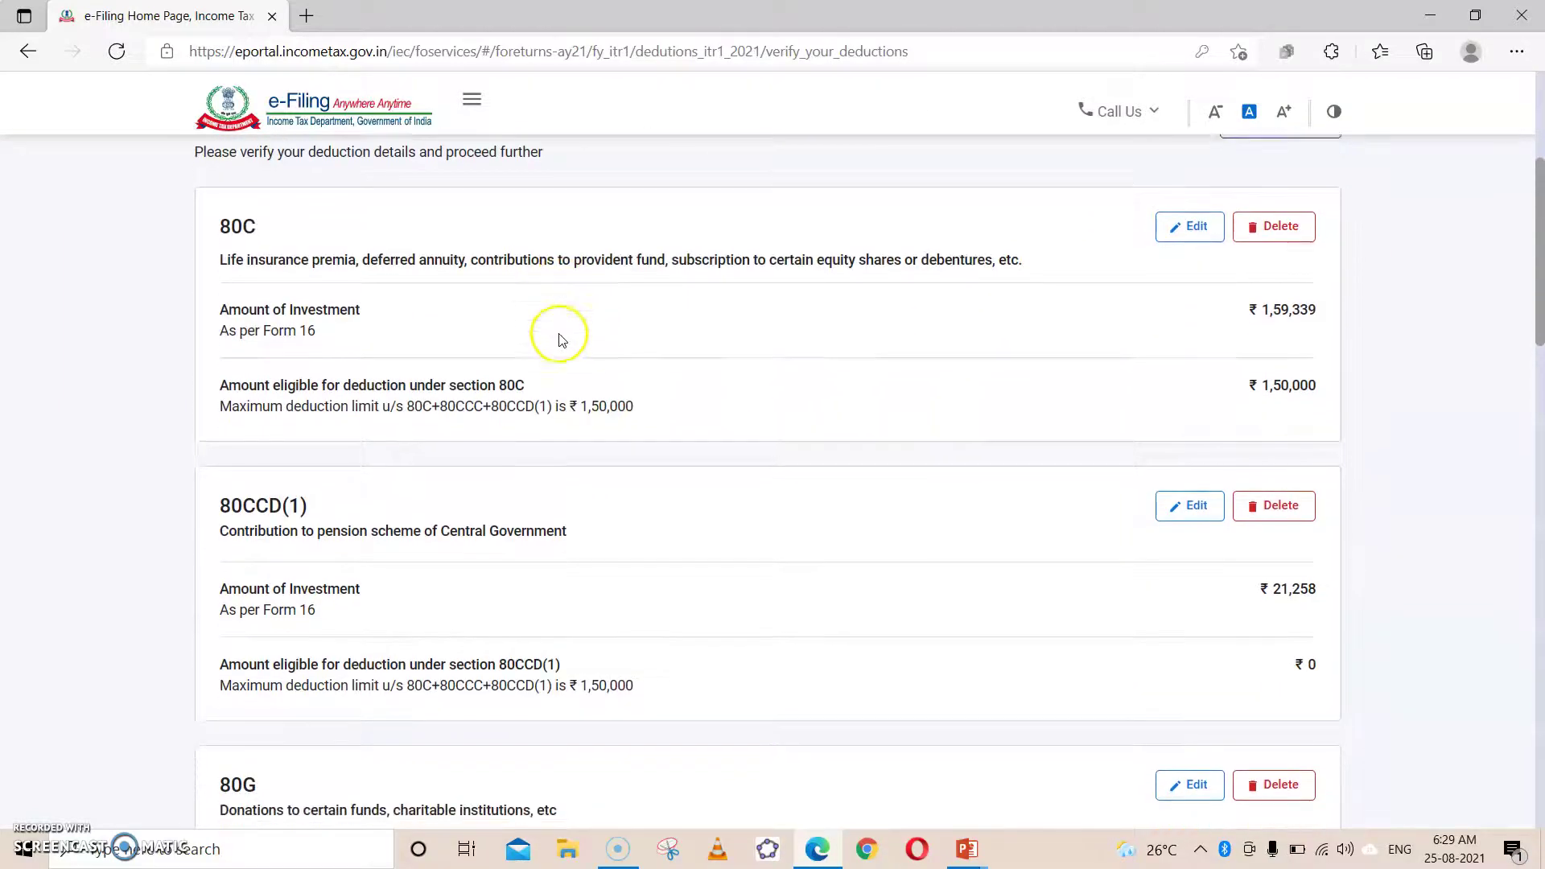
{"action": "scroll", "coordinate": [560, 346], "scroll_direction": "down", "scroll_amount": 4}
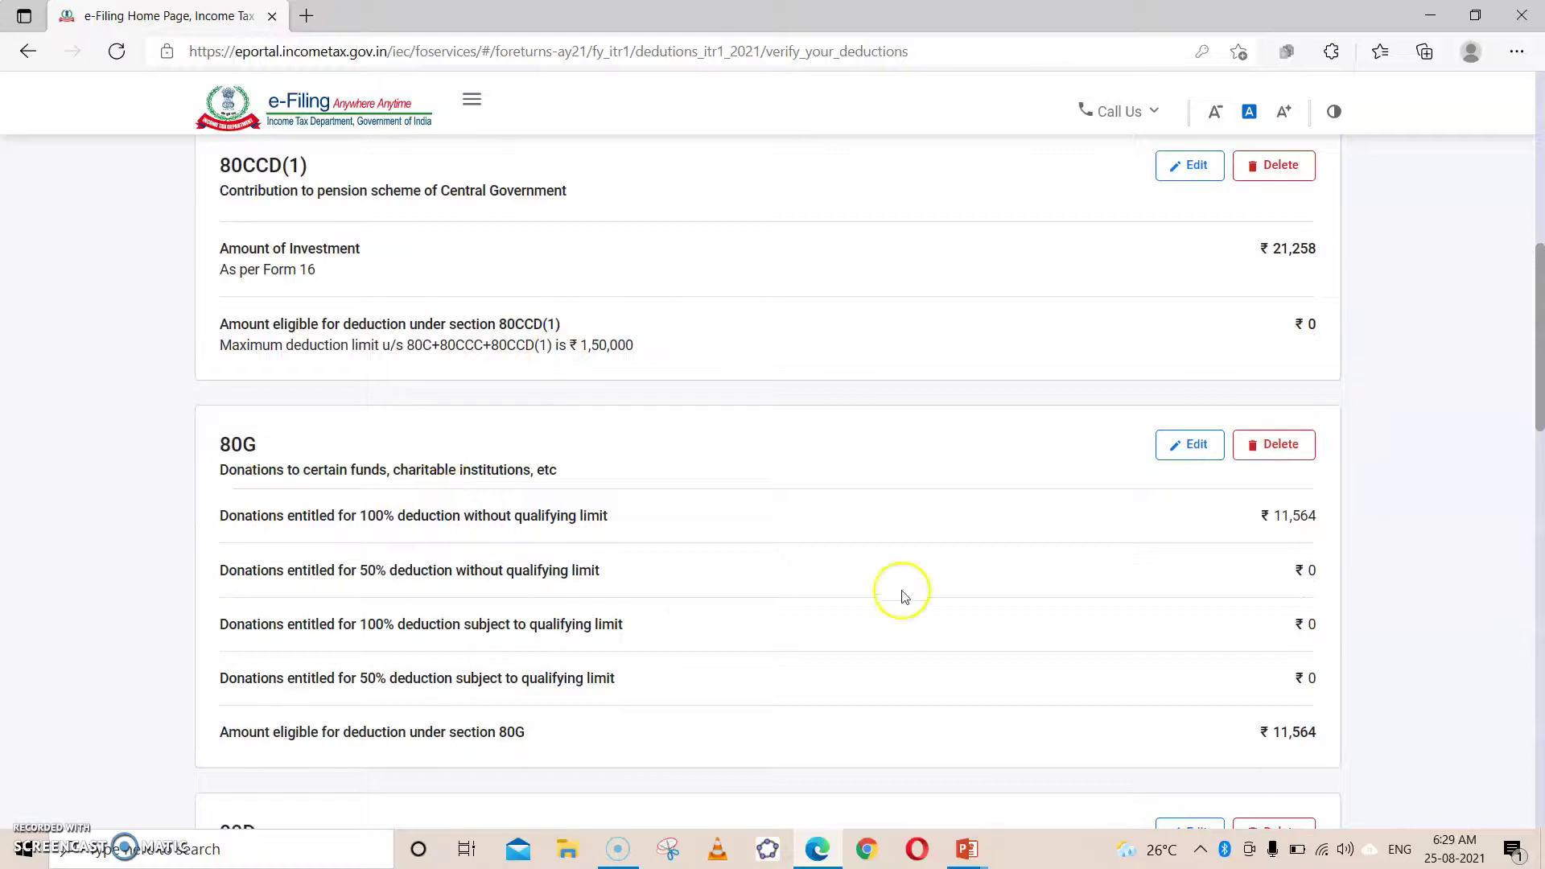
{"action": "scroll", "coordinate": [1196, 664], "scroll_direction": "down", "scroll_amount": 1}
{"action": "scroll", "coordinate": [1196, 664], "scroll_direction": "down", "scroll_amount": 3}
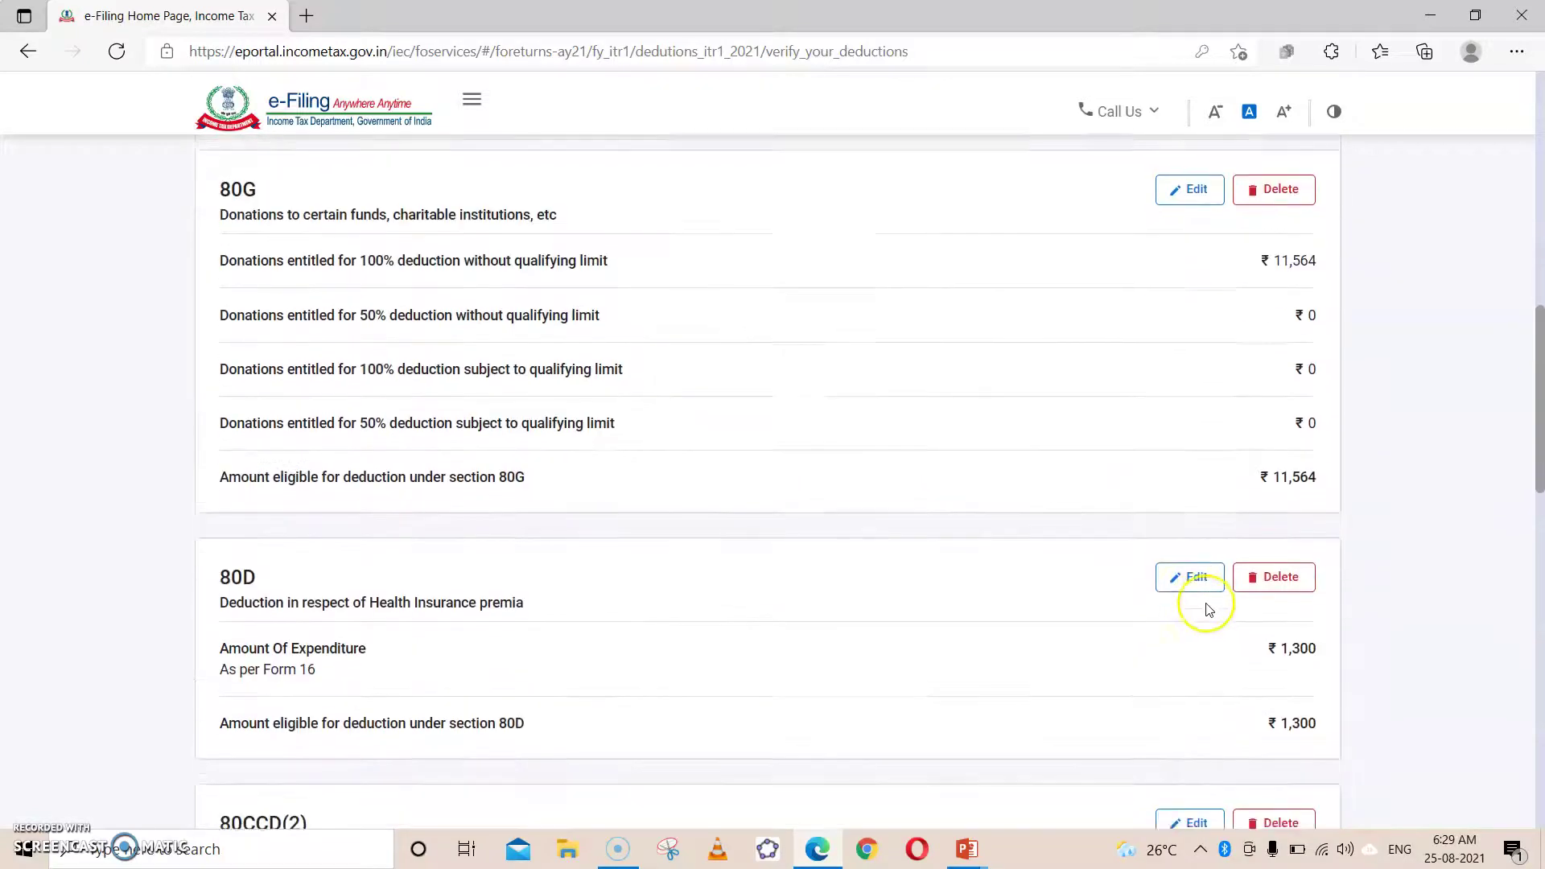
{"action": "scroll", "coordinate": [370, 592], "scroll_direction": "down", "scroll_amount": 2}
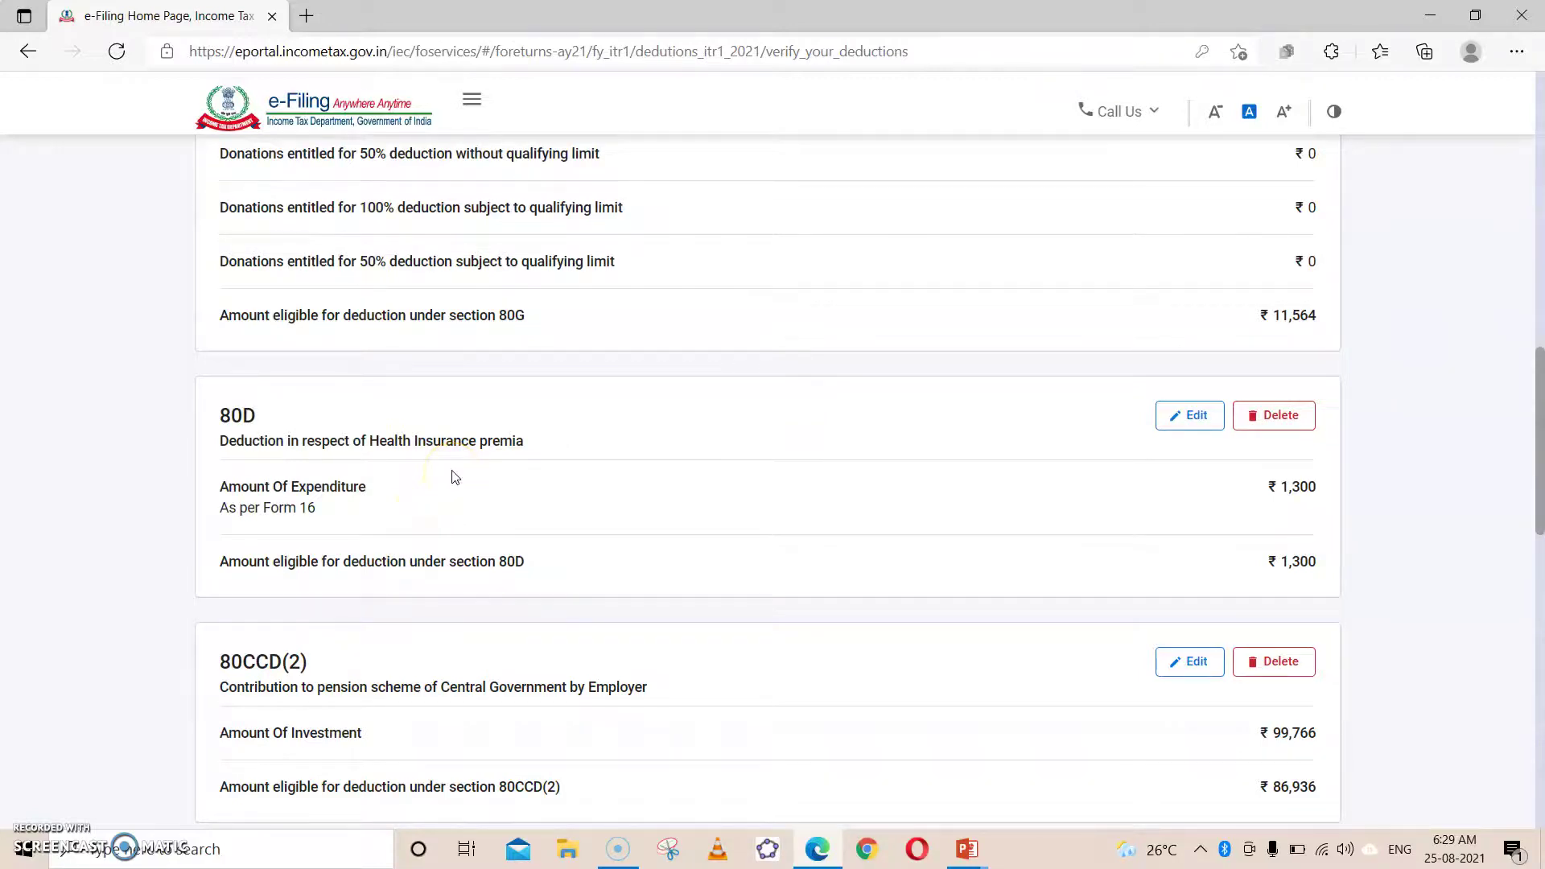
{"action": "scroll", "coordinate": [455, 477], "scroll_direction": "down", "scroll_amount": 2}
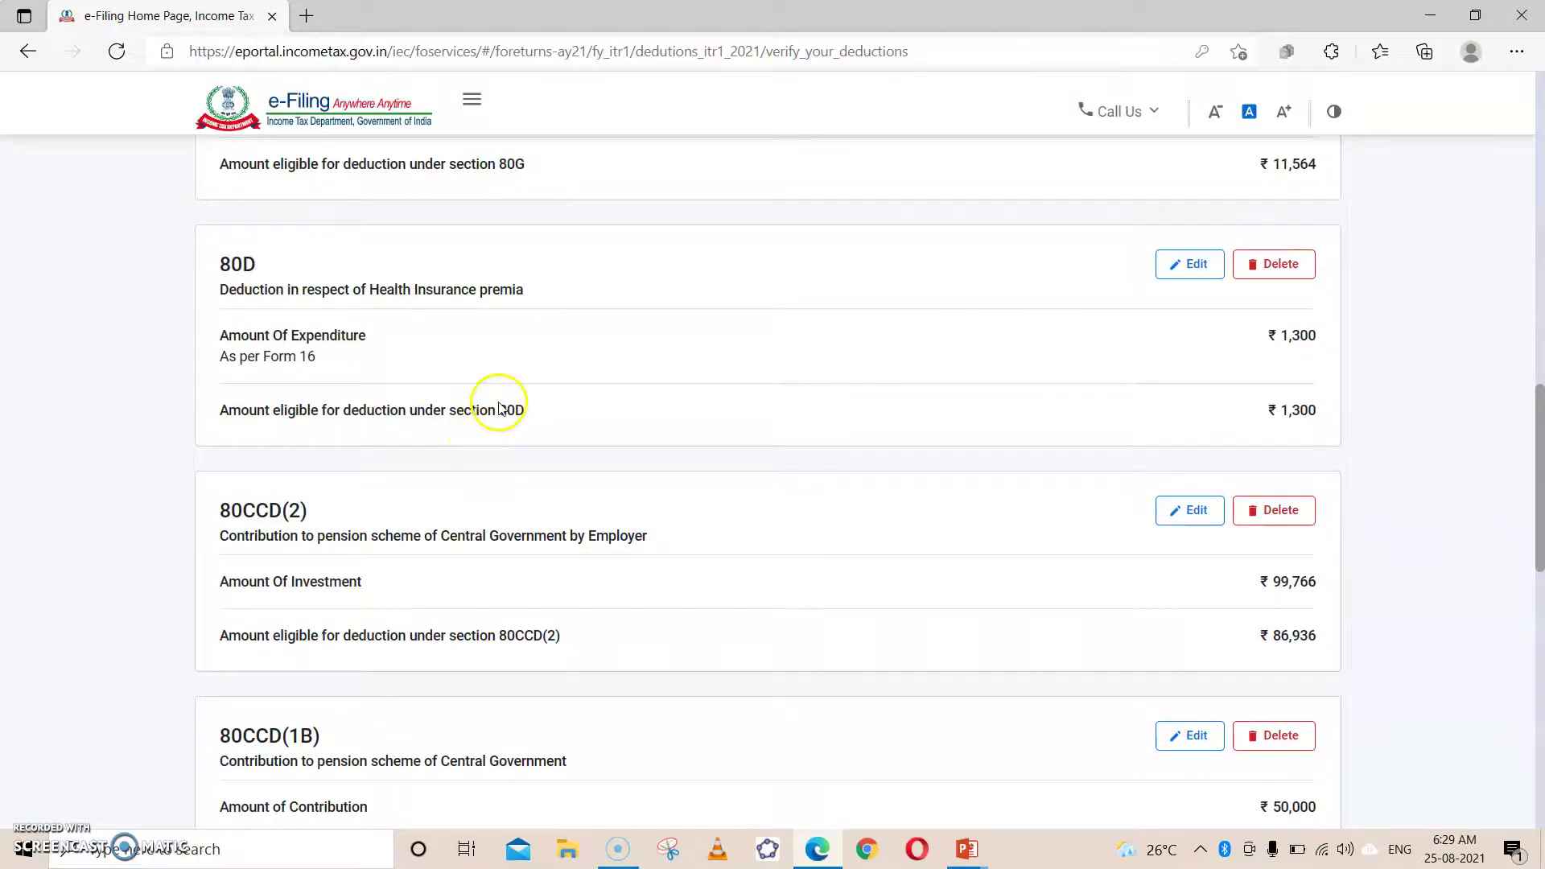
{"action": "scroll", "coordinate": [499, 408], "scroll_direction": "down", "scroll_amount": 2}
{"action": "scroll", "coordinate": [499, 415], "scroll_direction": "up", "scroll_amount": 1, "text": "ctrl"}
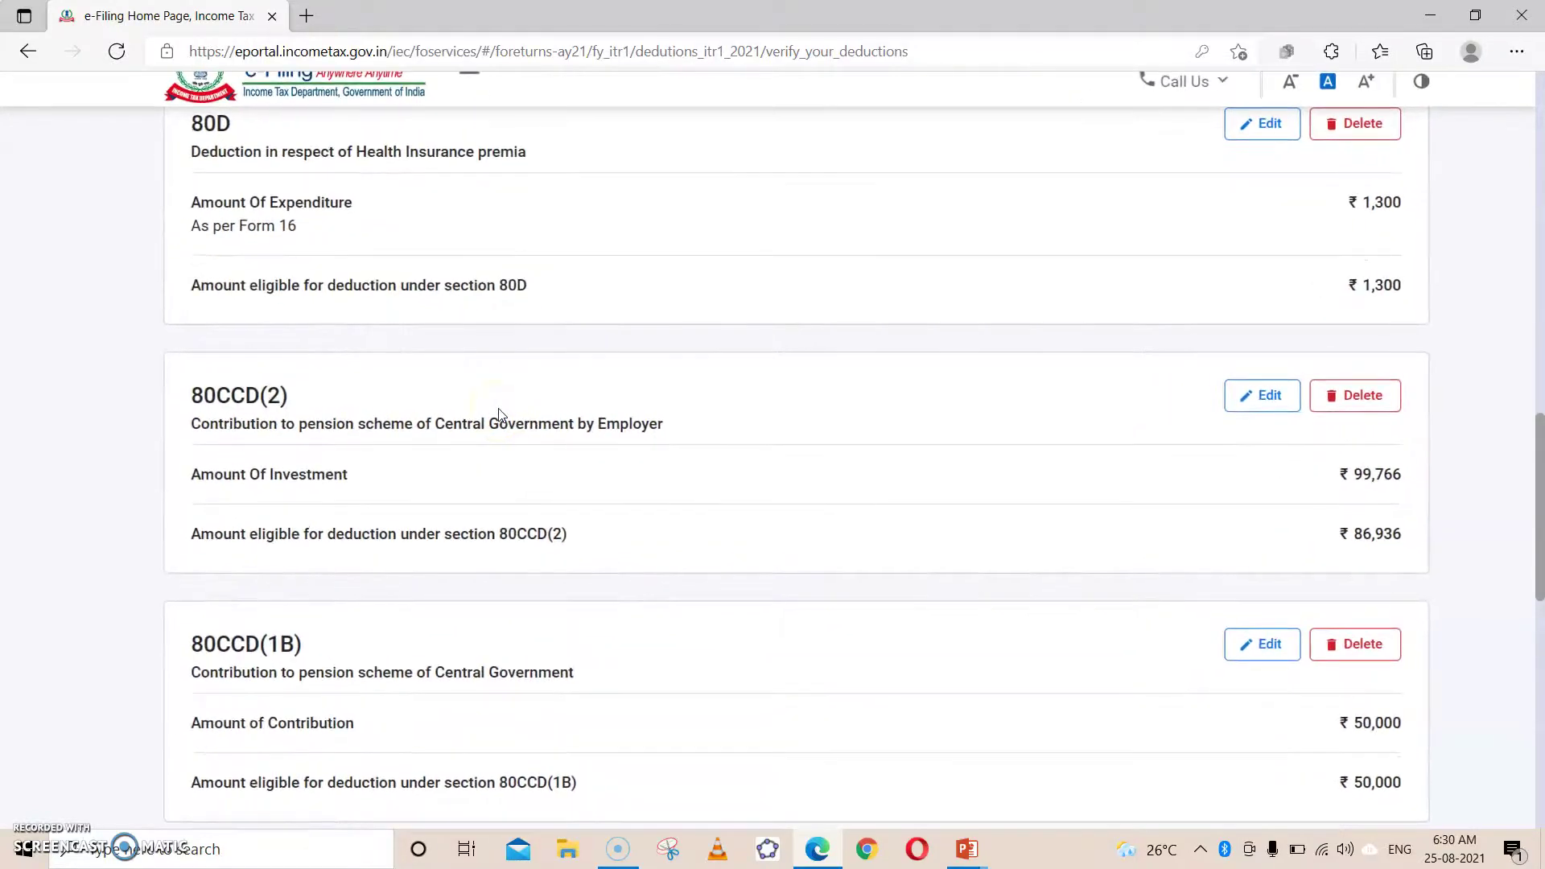
{"action": "scroll", "coordinate": [499, 414], "scroll_direction": "down", "scroll_amount": 6}
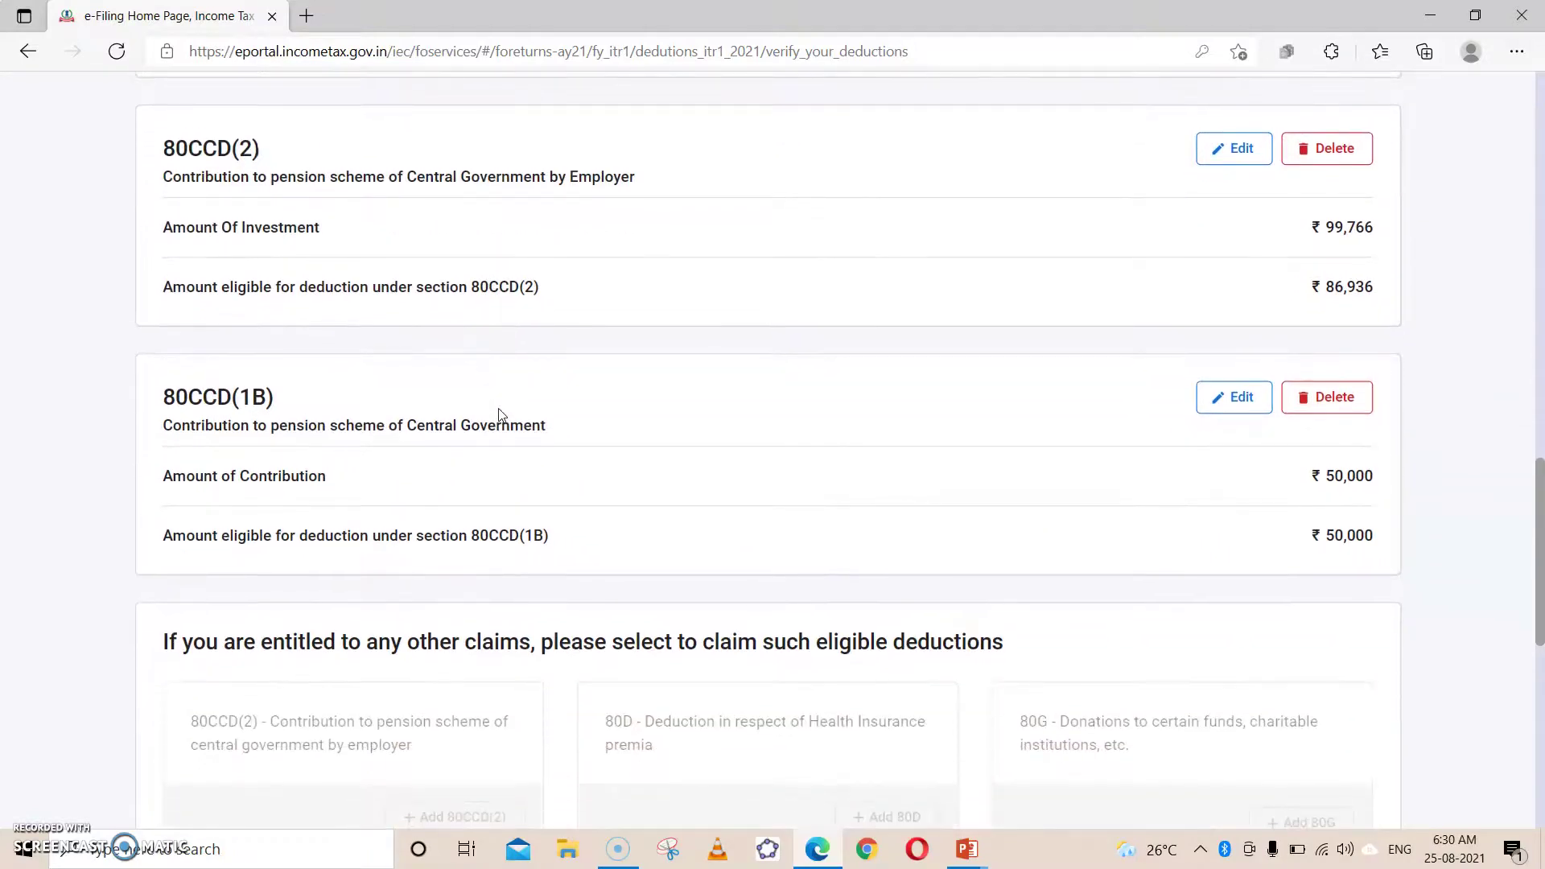
{"action": "scroll", "coordinate": [499, 414], "scroll_direction": "down", "scroll_amount": 4}
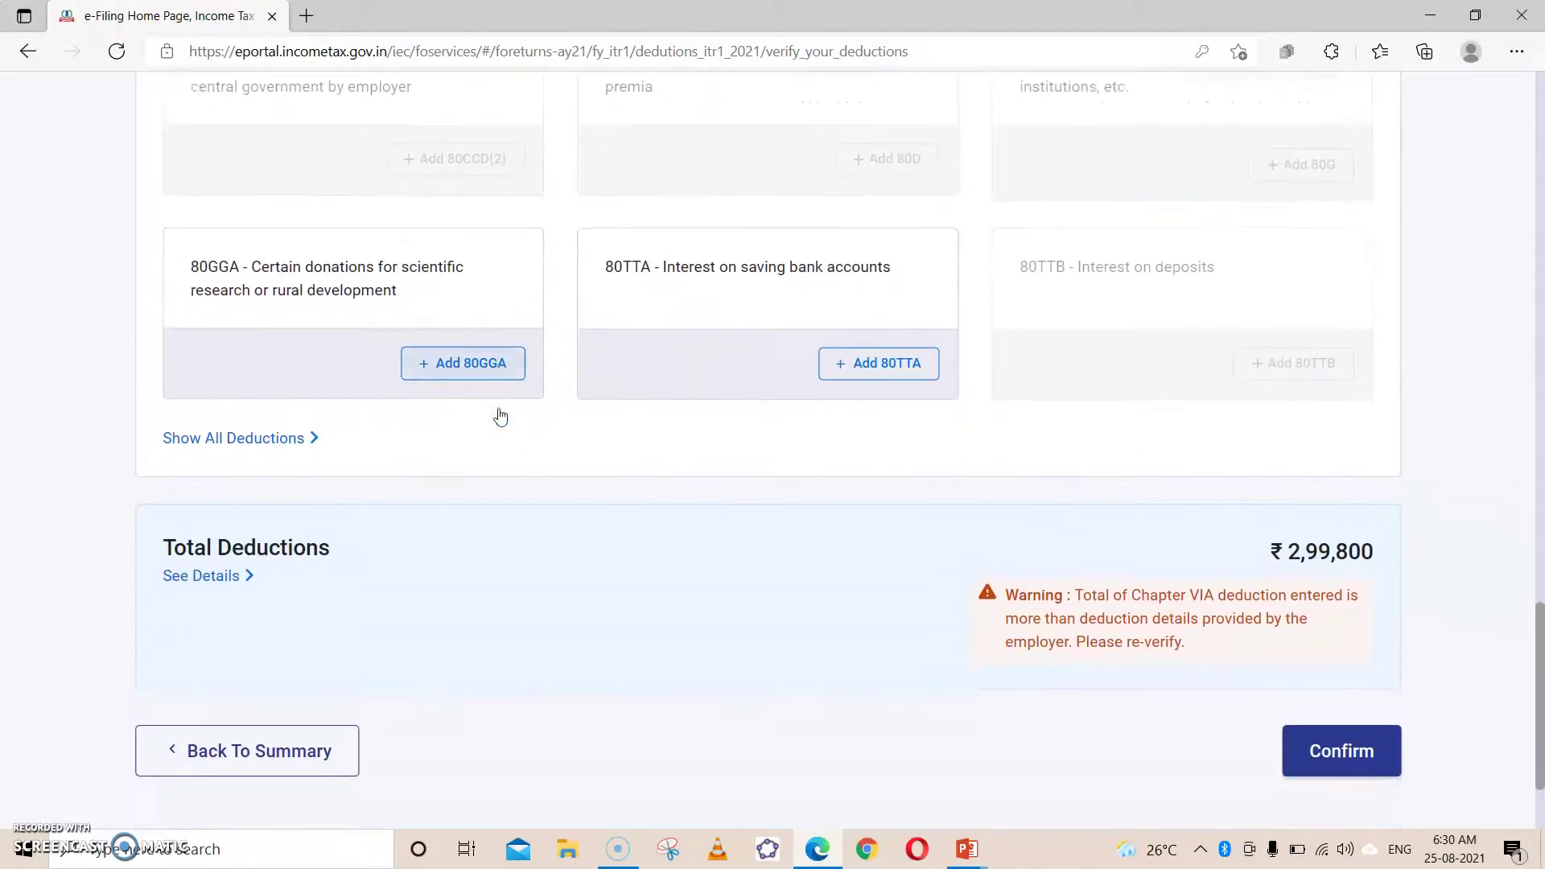
{"action": "left_click", "coordinate": [1358, 630]}
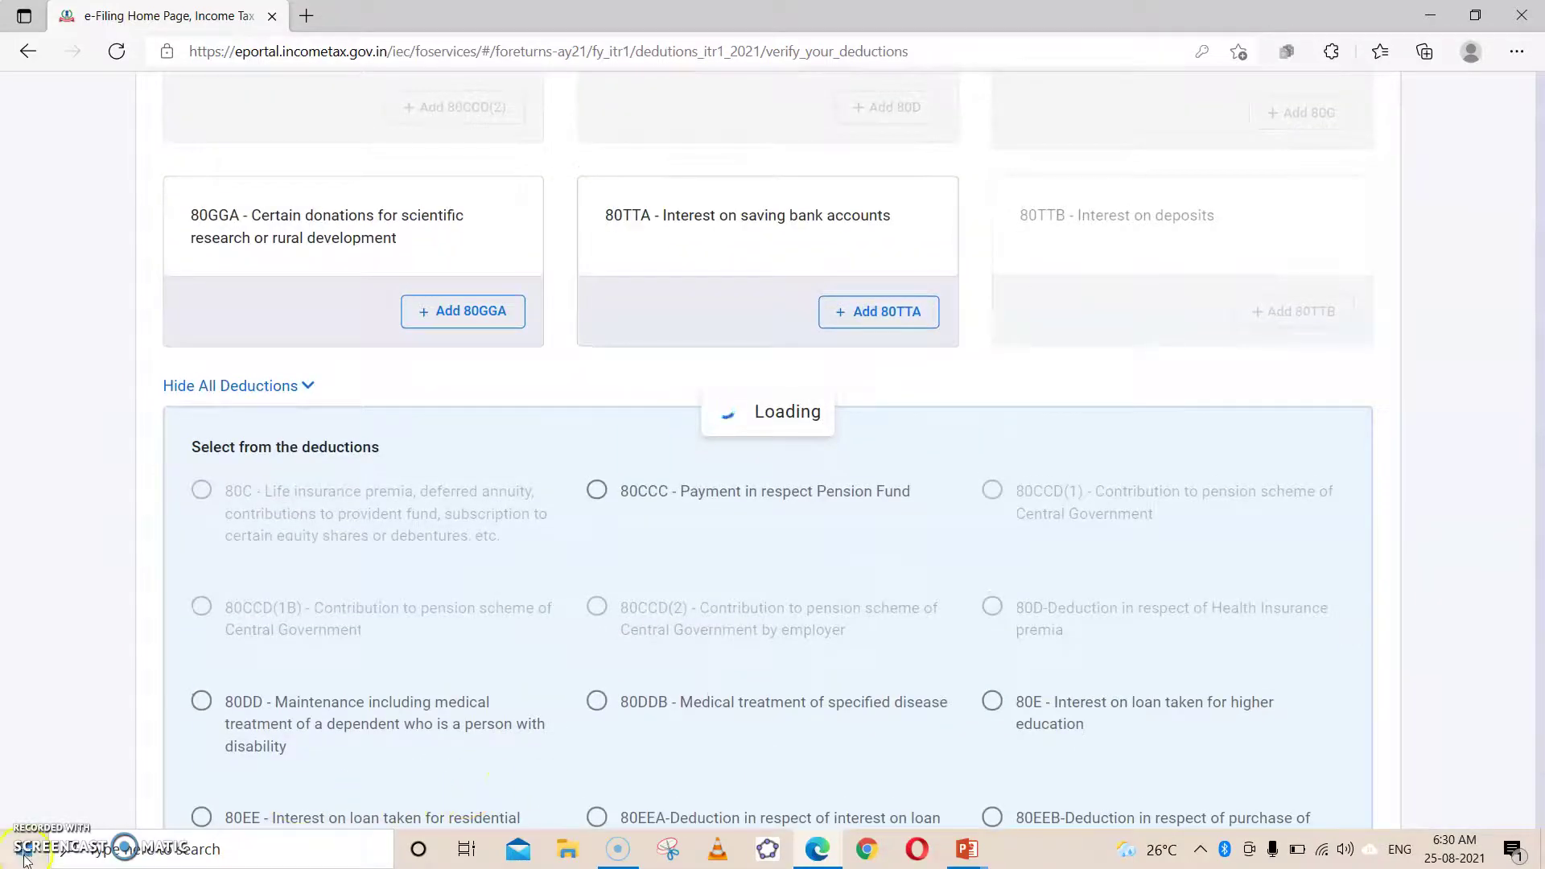
Step: Open the Tax Paid section of the return summary, check its TDS, TCS and advance tax entries, and confirm it
{"action": "scroll", "coordinate": [428, 159], "scroll_direction": "down", "scroll_amount": 10}
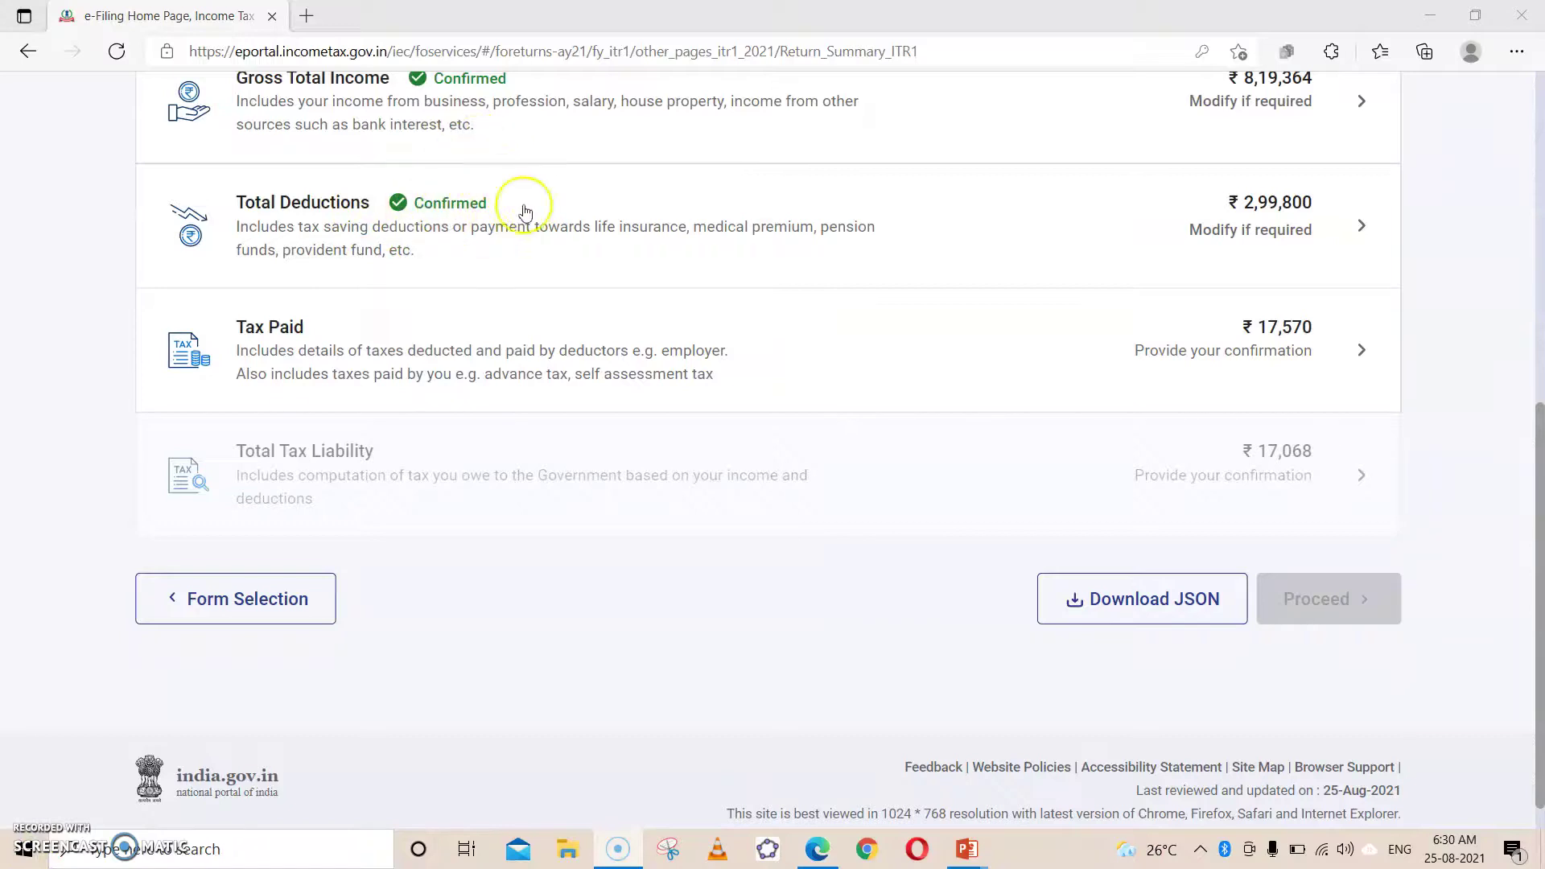
{"action": "left_click", "coordinate": [1310, 330]}
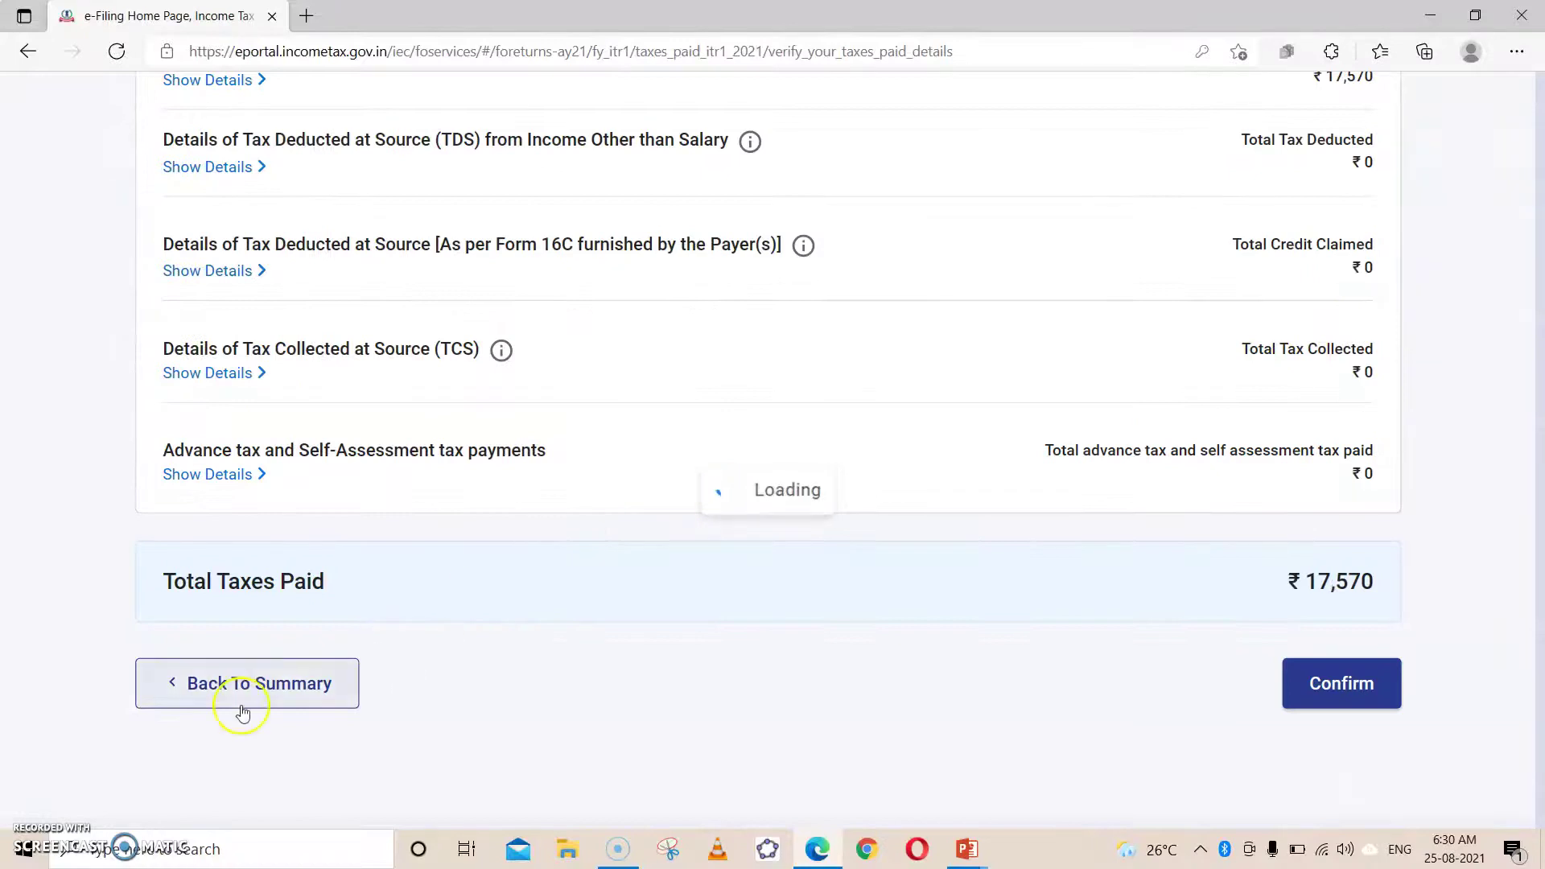
{"action": "scroll", "coordinate": [872, 524], "scroll_direction": "down", "scroll_amount": 7}
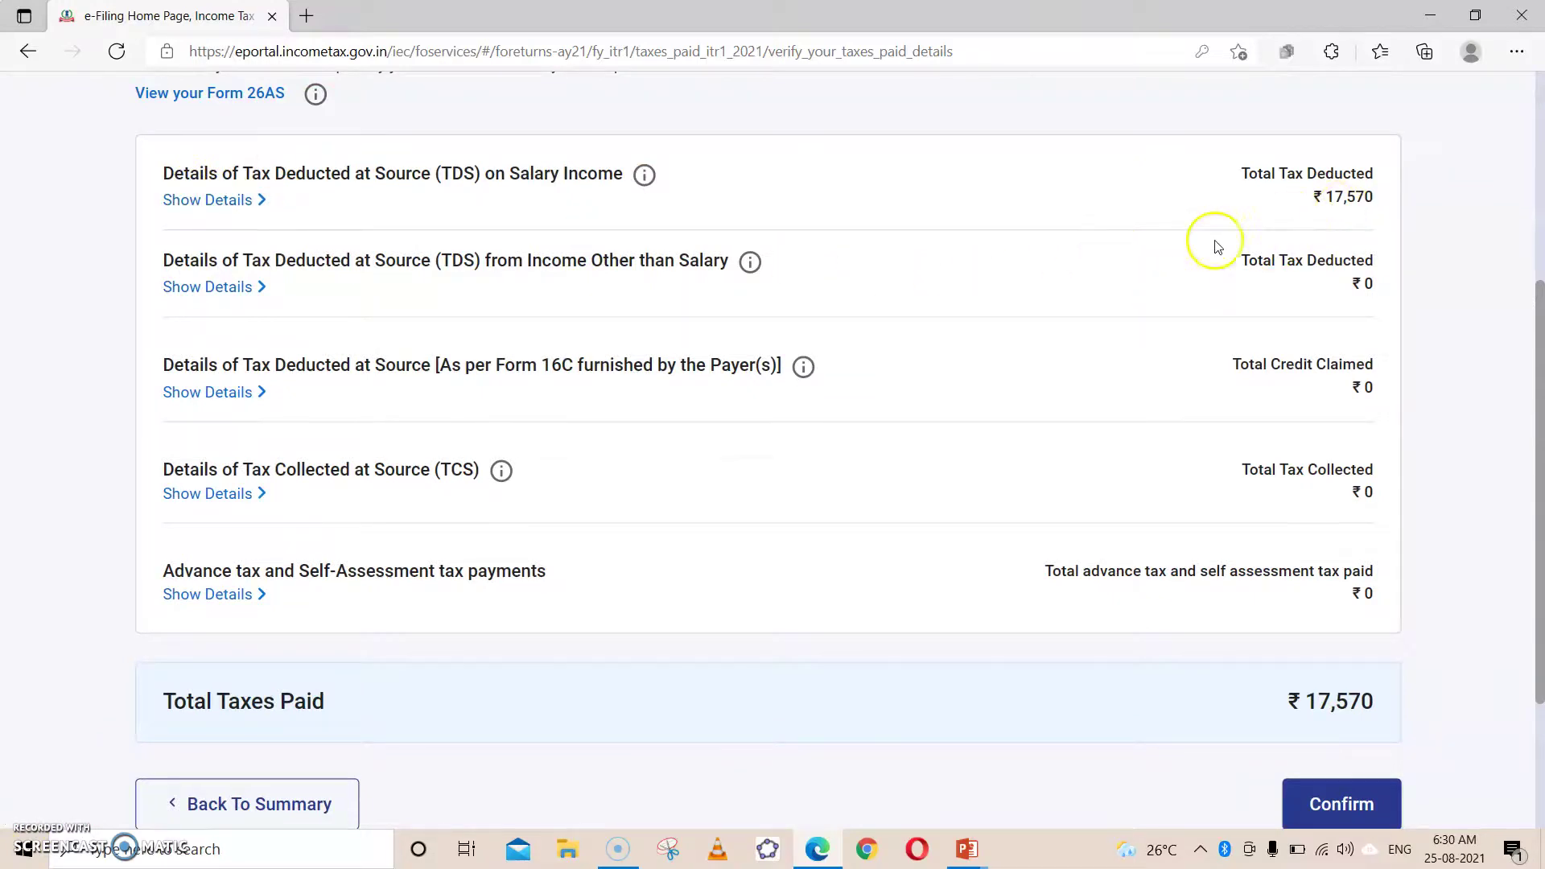
{"action": "scroll", "coordinate": [1330, 427], "scroll_direction": "down", "scroll_amount": 3}
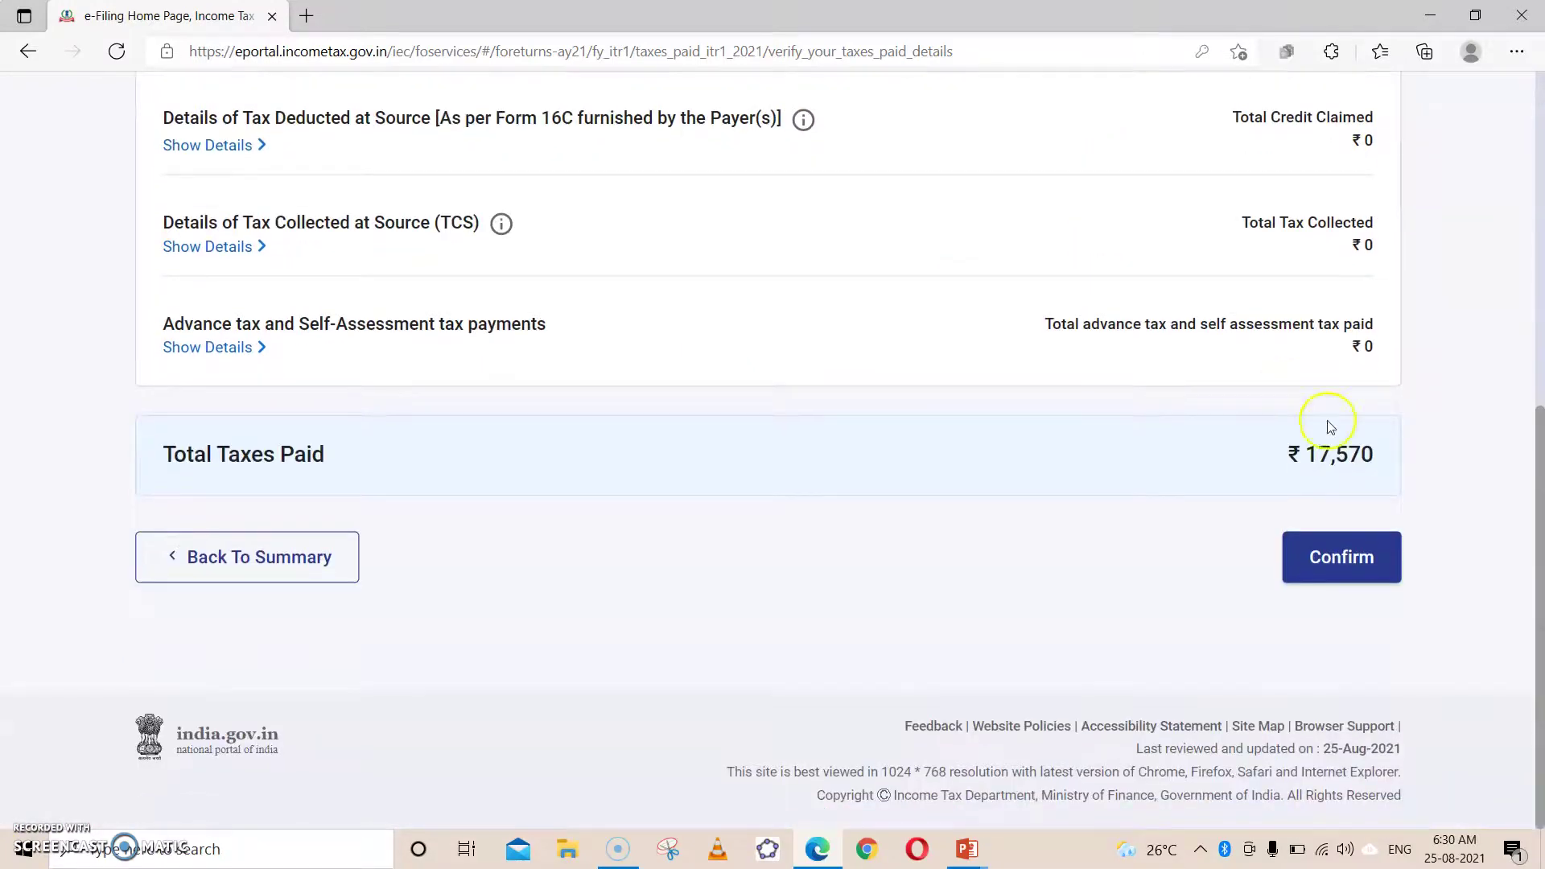
{"action": "left_click", "coordinate": [1341, 558]}
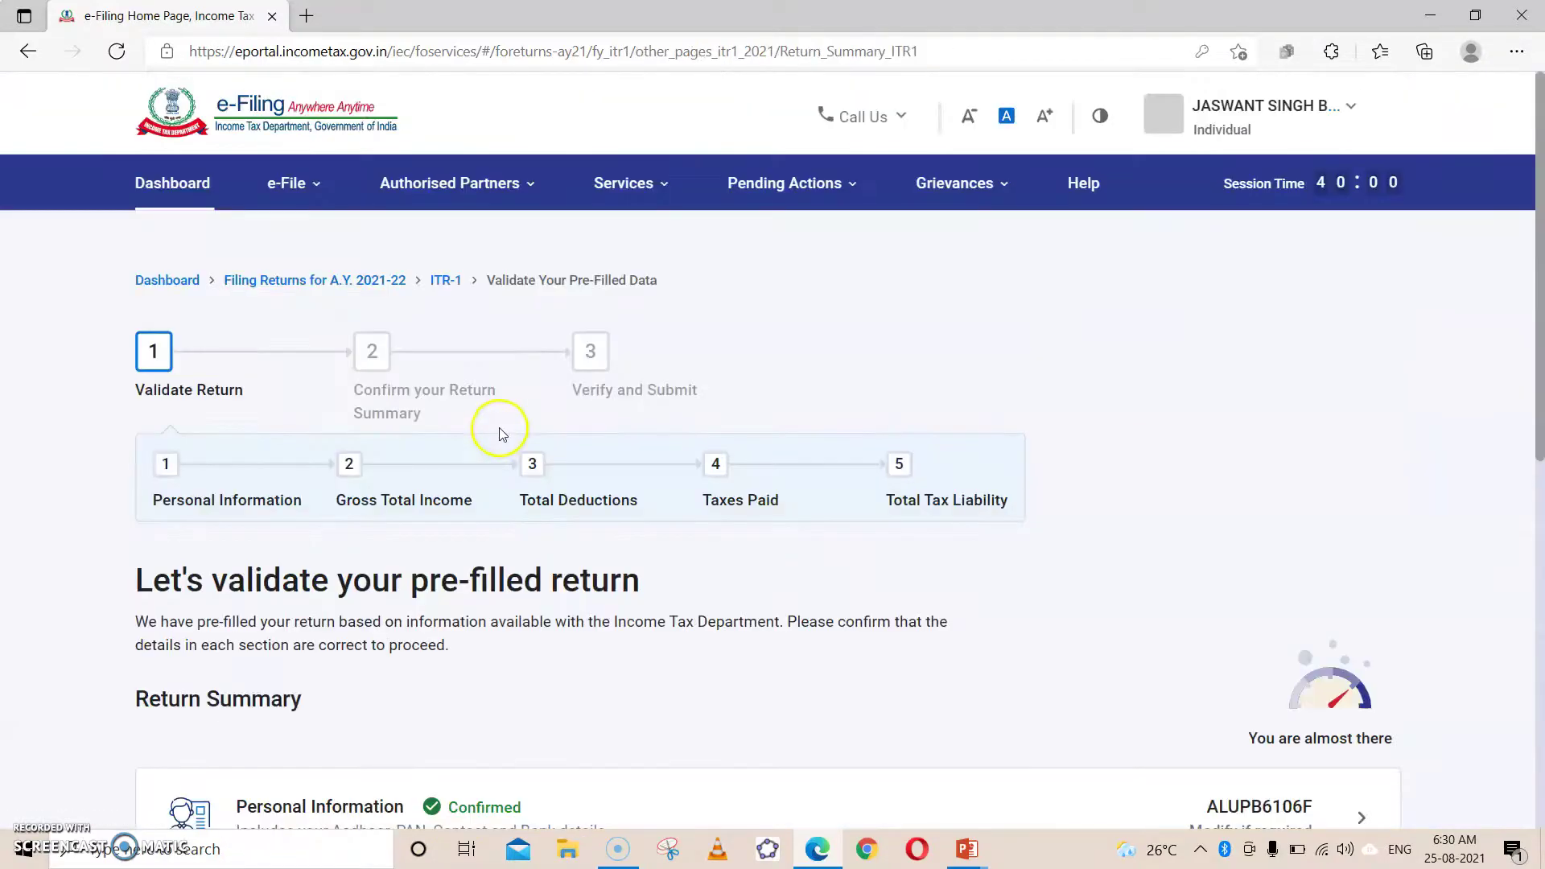
Step: Open the Total Tax Liability section, verify the tax, relief, interest and fee computation, and confirm the section
{"action": "scroll", "coordinate": [702, 514], "scroll_direction": "down", "scroll_amount": 6}
{"action": "scroll", "coordinate": [431, 632], "scroll_direction": "down", "scroll_amount": 1}
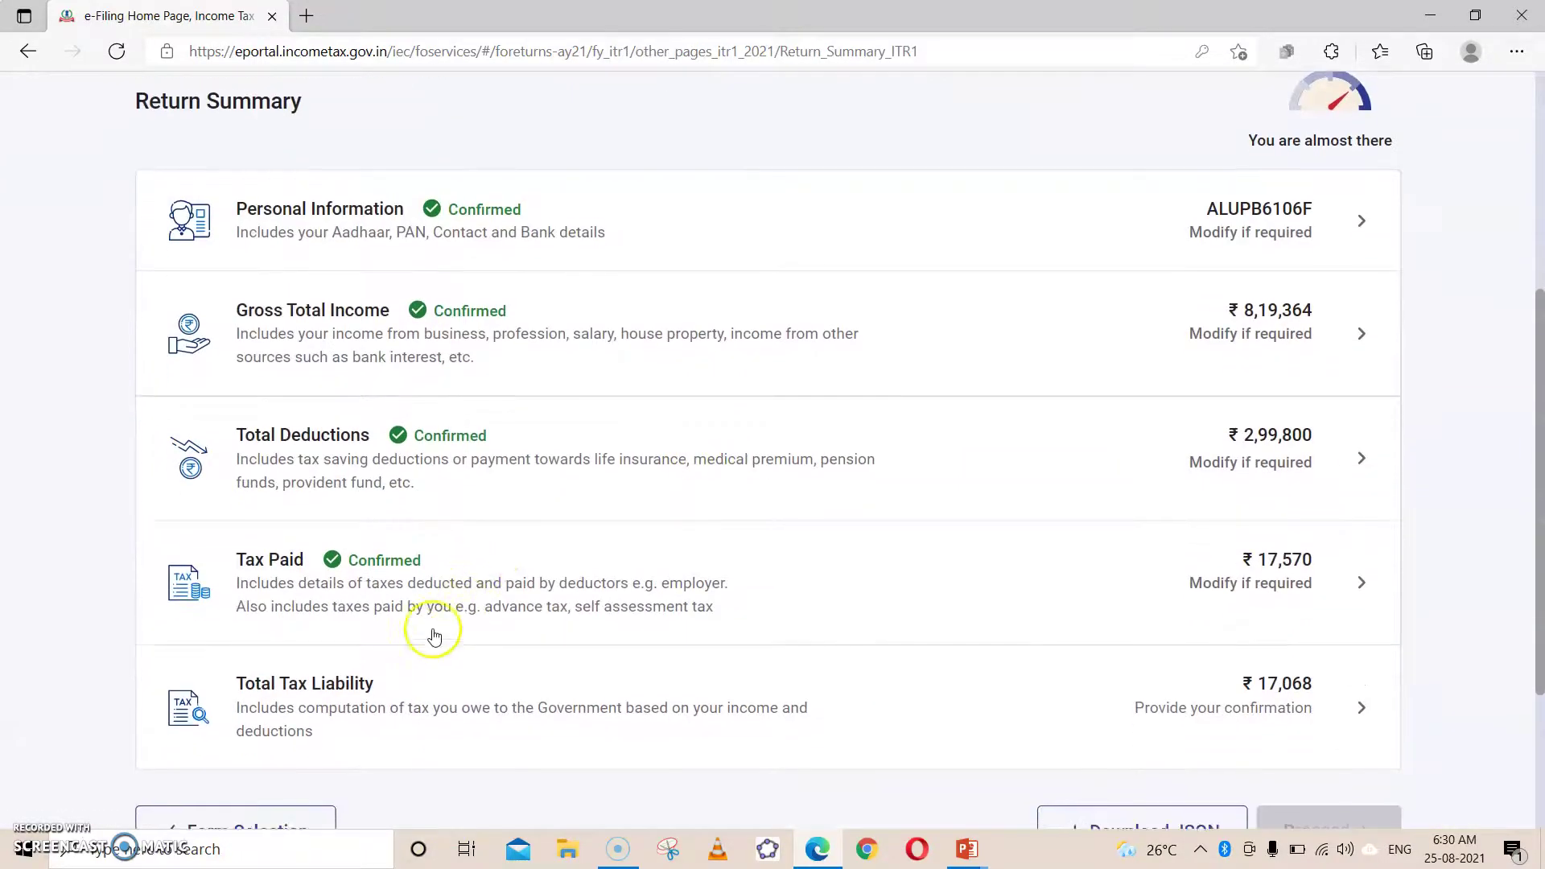
{"action": "left_click", "coordinate": [1221, 685]}
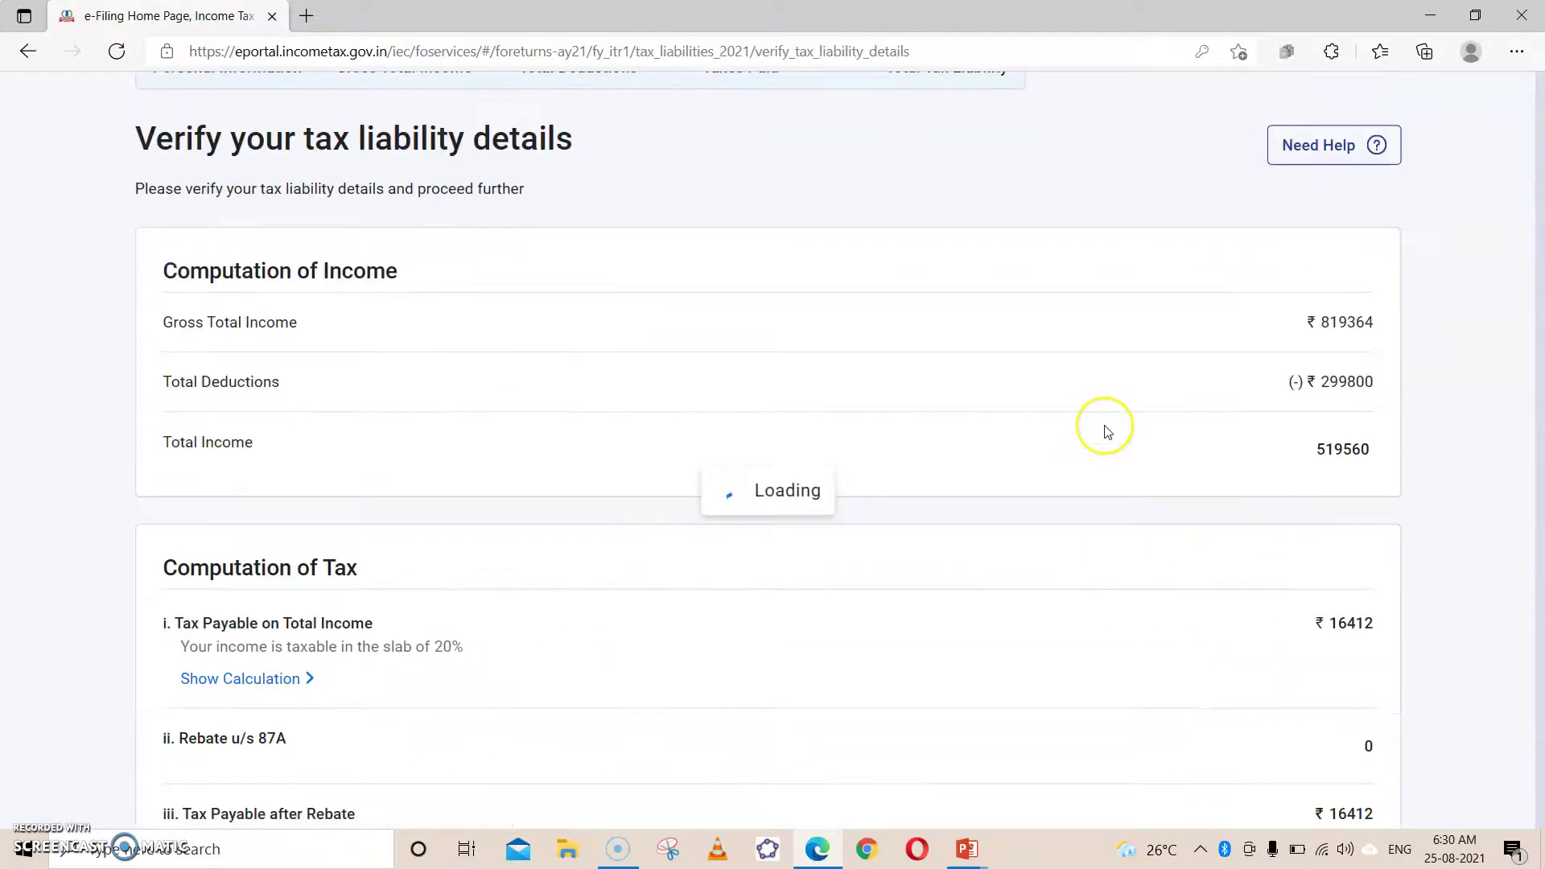
{"action": "scroll", "coordinate": [1104, 445], "scroll_direction": "down", "scroll_amount": 9}
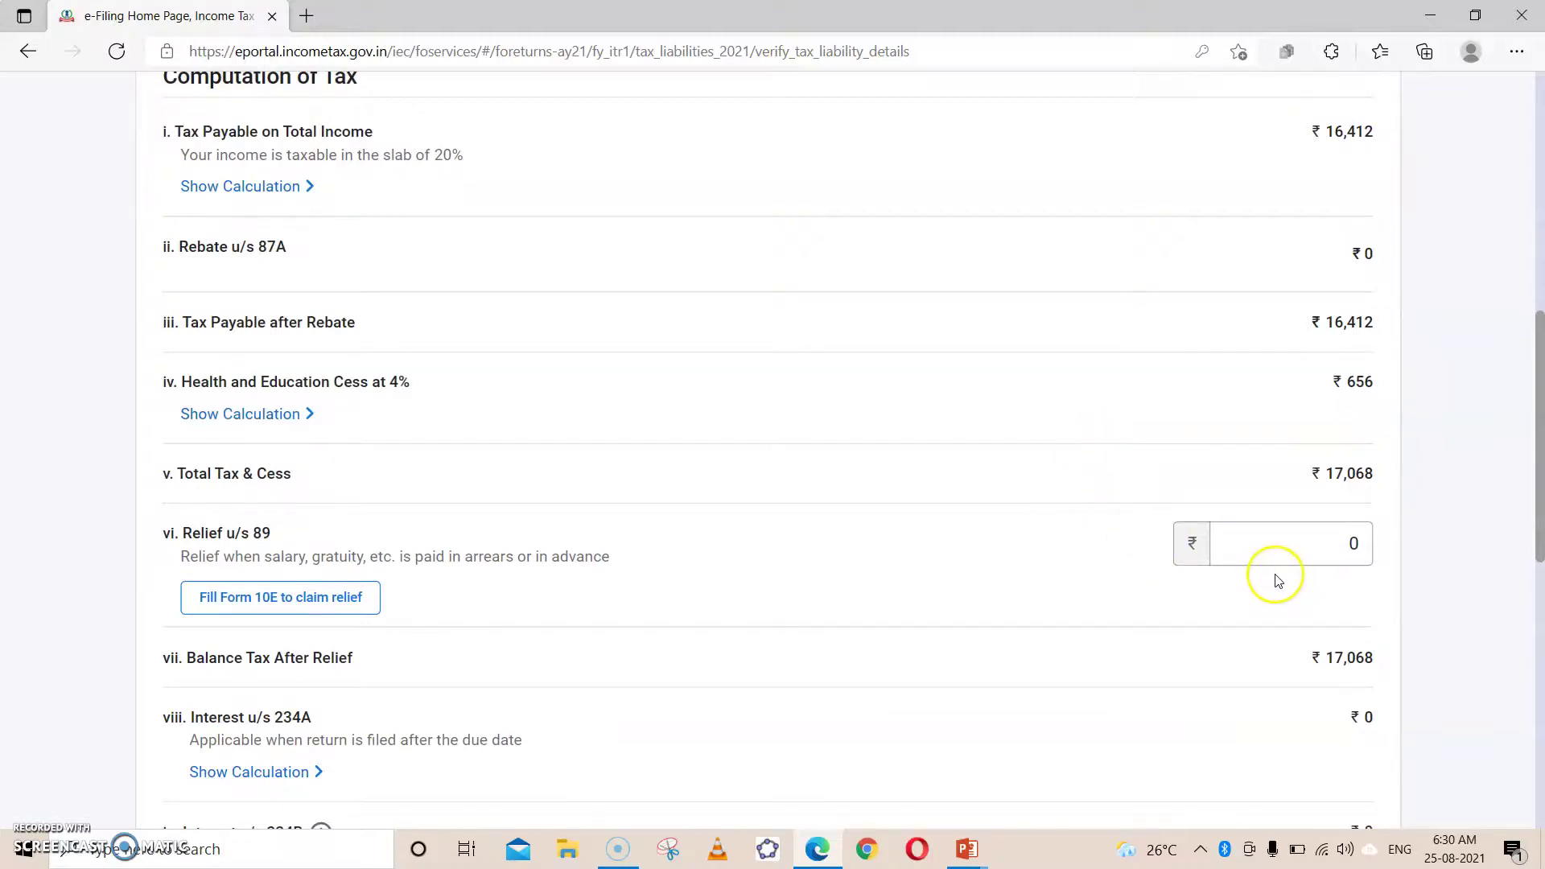
{"action": "scroll", "coordinate": [1278, 580], "scroll_direction": "down", "scroll_amount": 6}
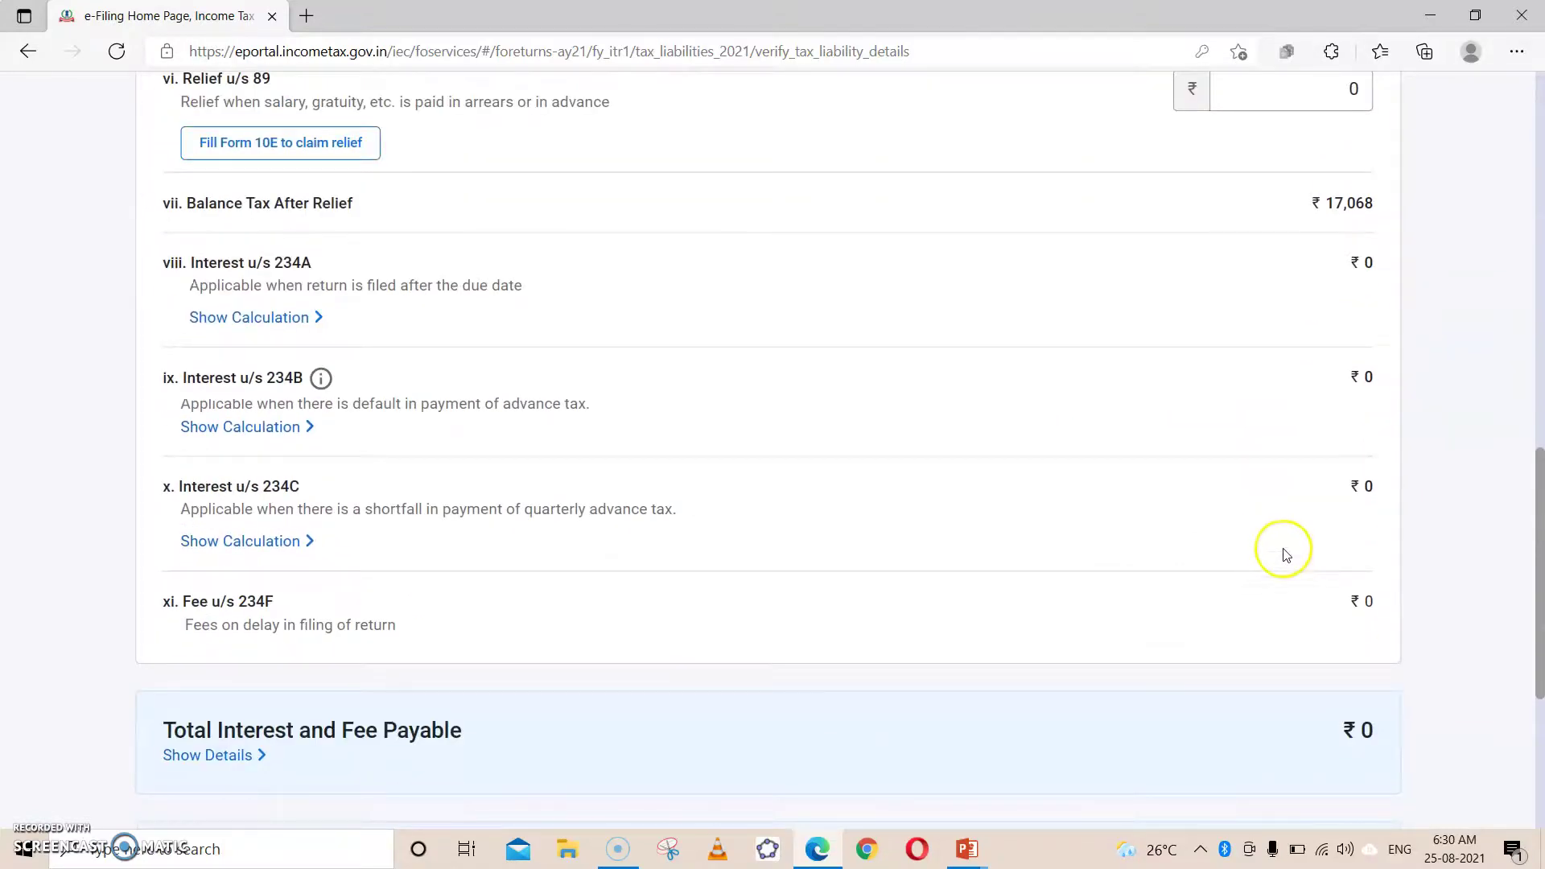
{"action": "scroll", "coordinate": [1237, 538], "scroll_direction": "up", "scroll_amount": 5}
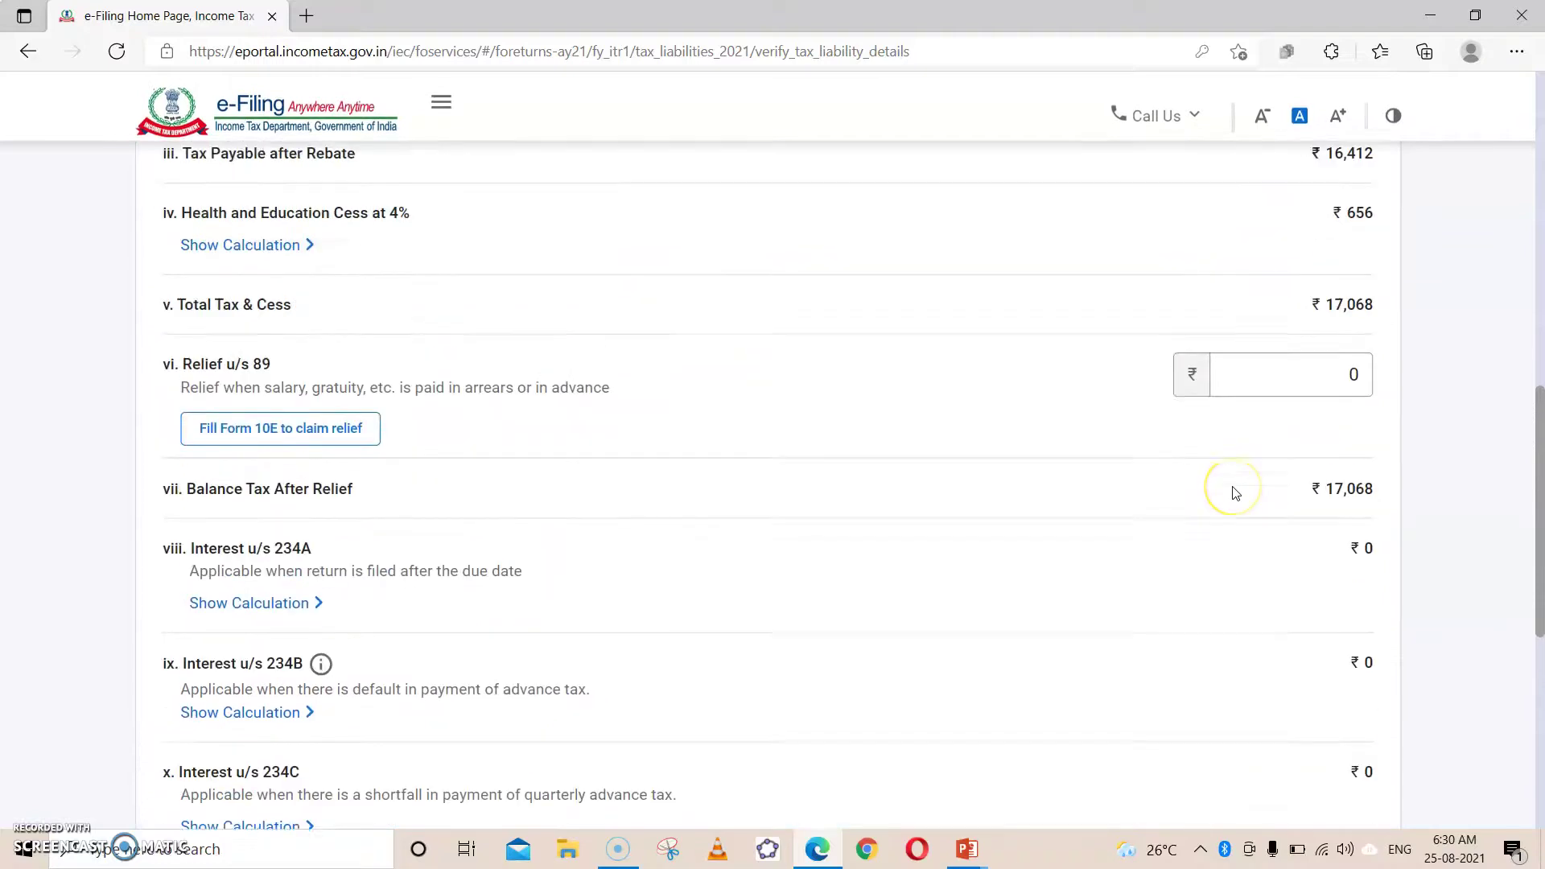
{"action": "scroll", "coordinate": [1270, 442], "scroll_direction": "up", "scroll_amount": 1}
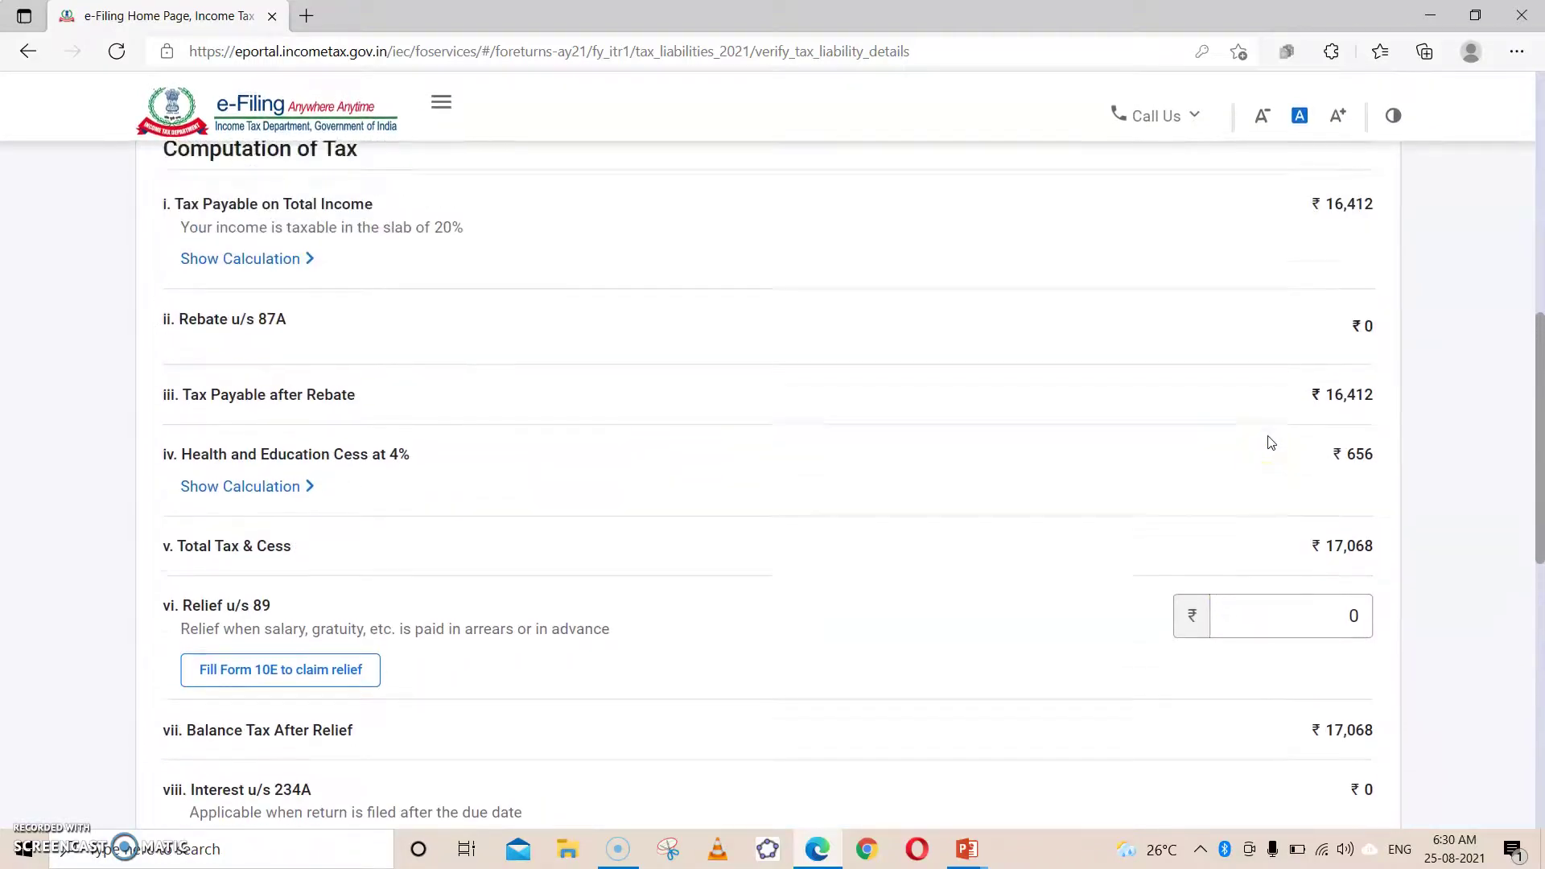
{"action": "scroll", "coordinate": [1270, 442], "scroll_direction": "down", "scroll_amount": 6}
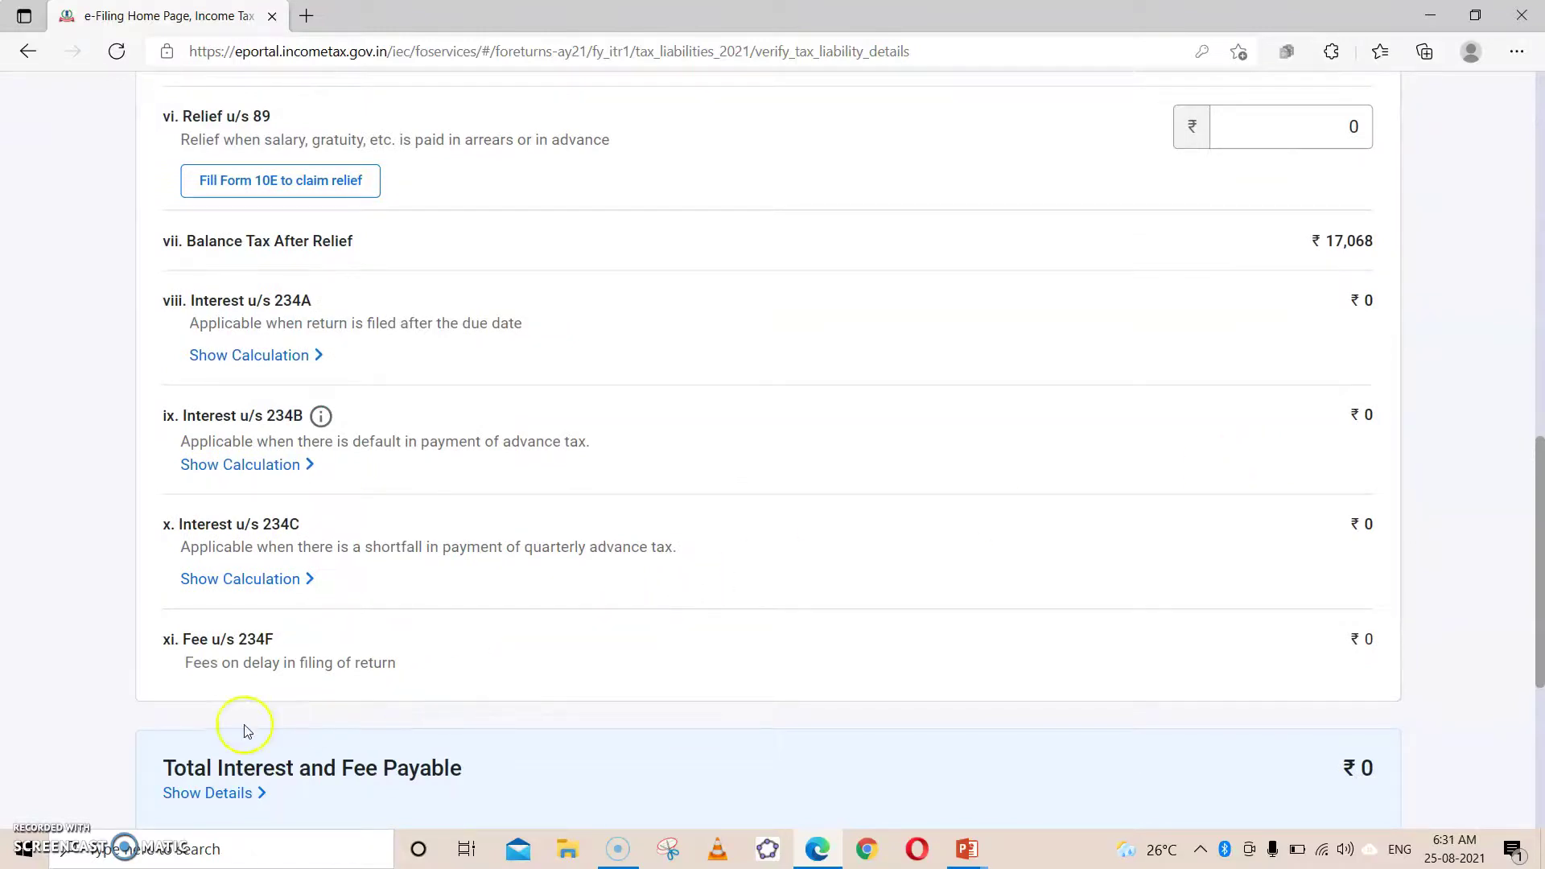
{"action": "scroll", "coordinate": [1080, 352], "scroll_direction": "down", "scroll_amount": 4}
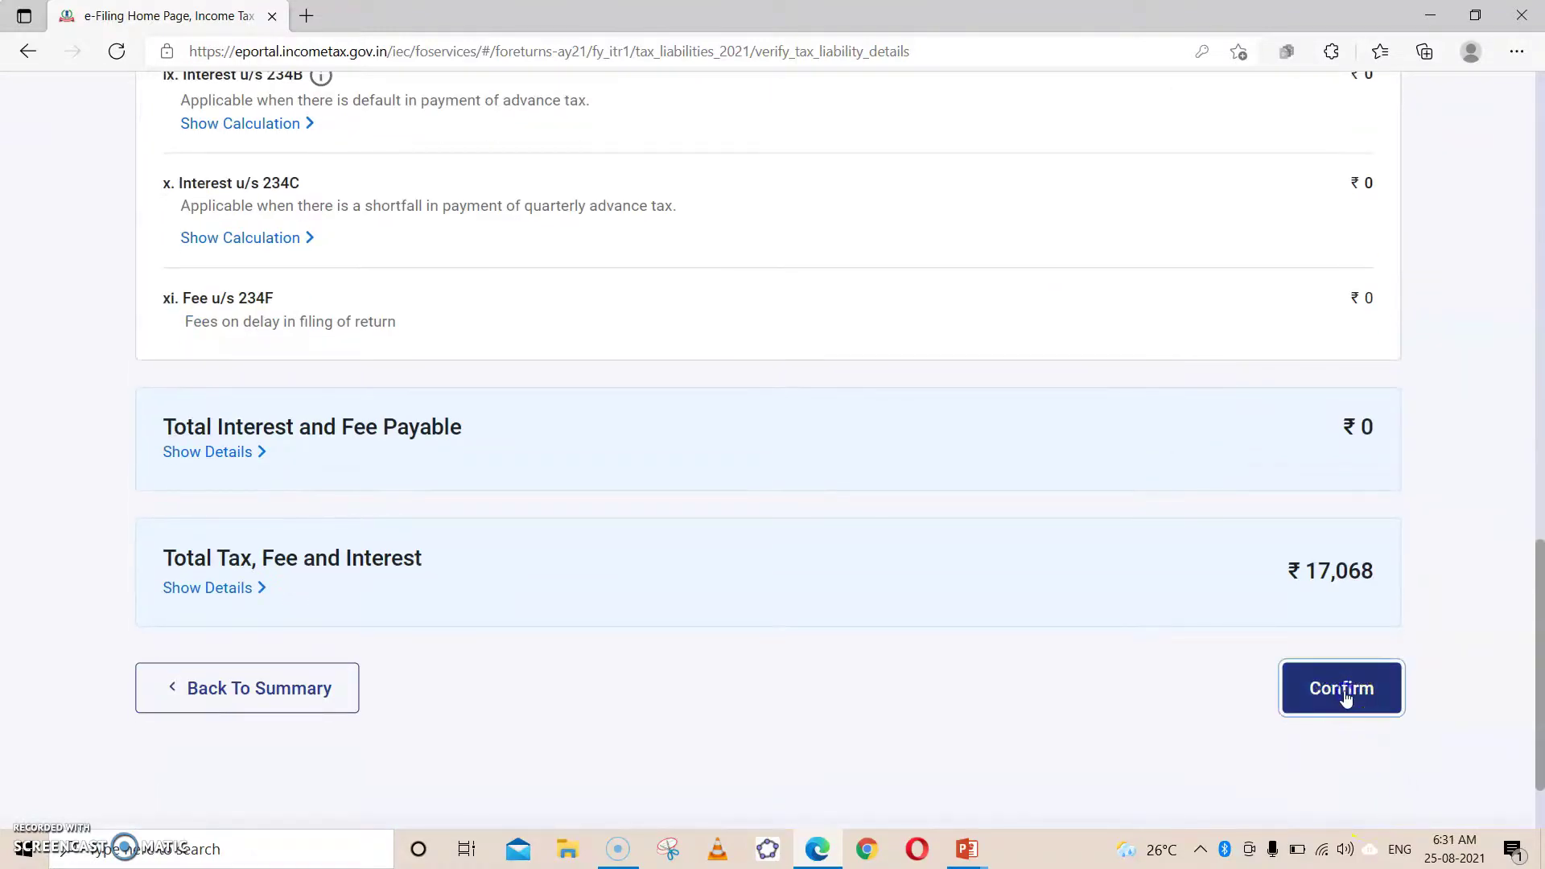
{"action": "left_click", "coordinate": [1341, 690]}
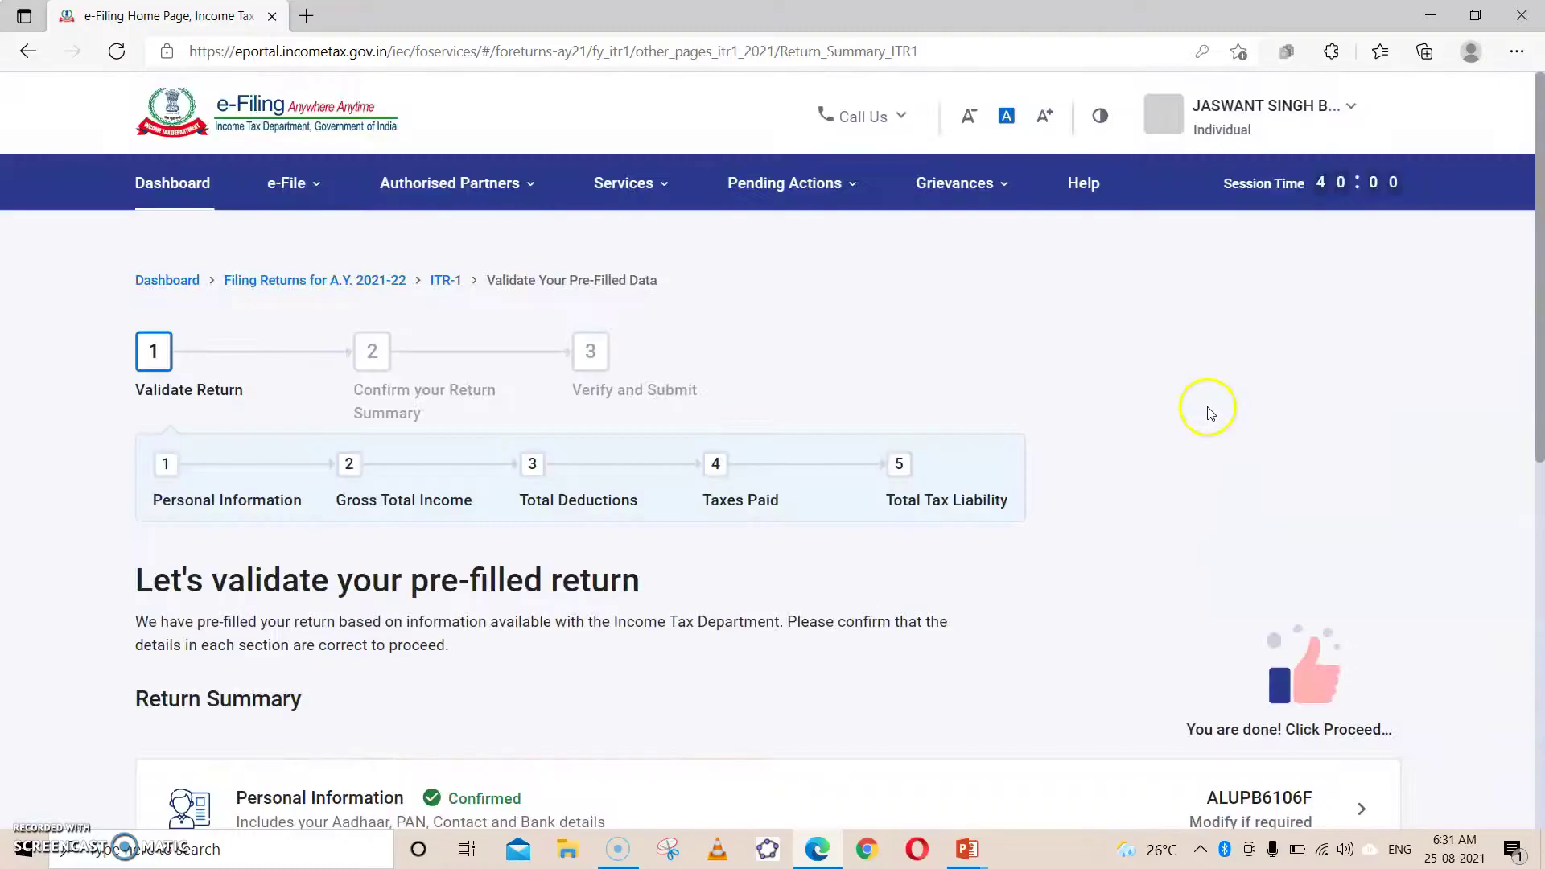
Step: Check that all five sections of the return are confirmed and proceed to the tax summary
{"action": "scroll", "coordinate": [1199, 422], "scroll_direction": "down", "scroll_amount": 7}
{"action": "scroll", "coordinate": [1181, 452], "scroll_direction": "down", "scroll_amount": 2}
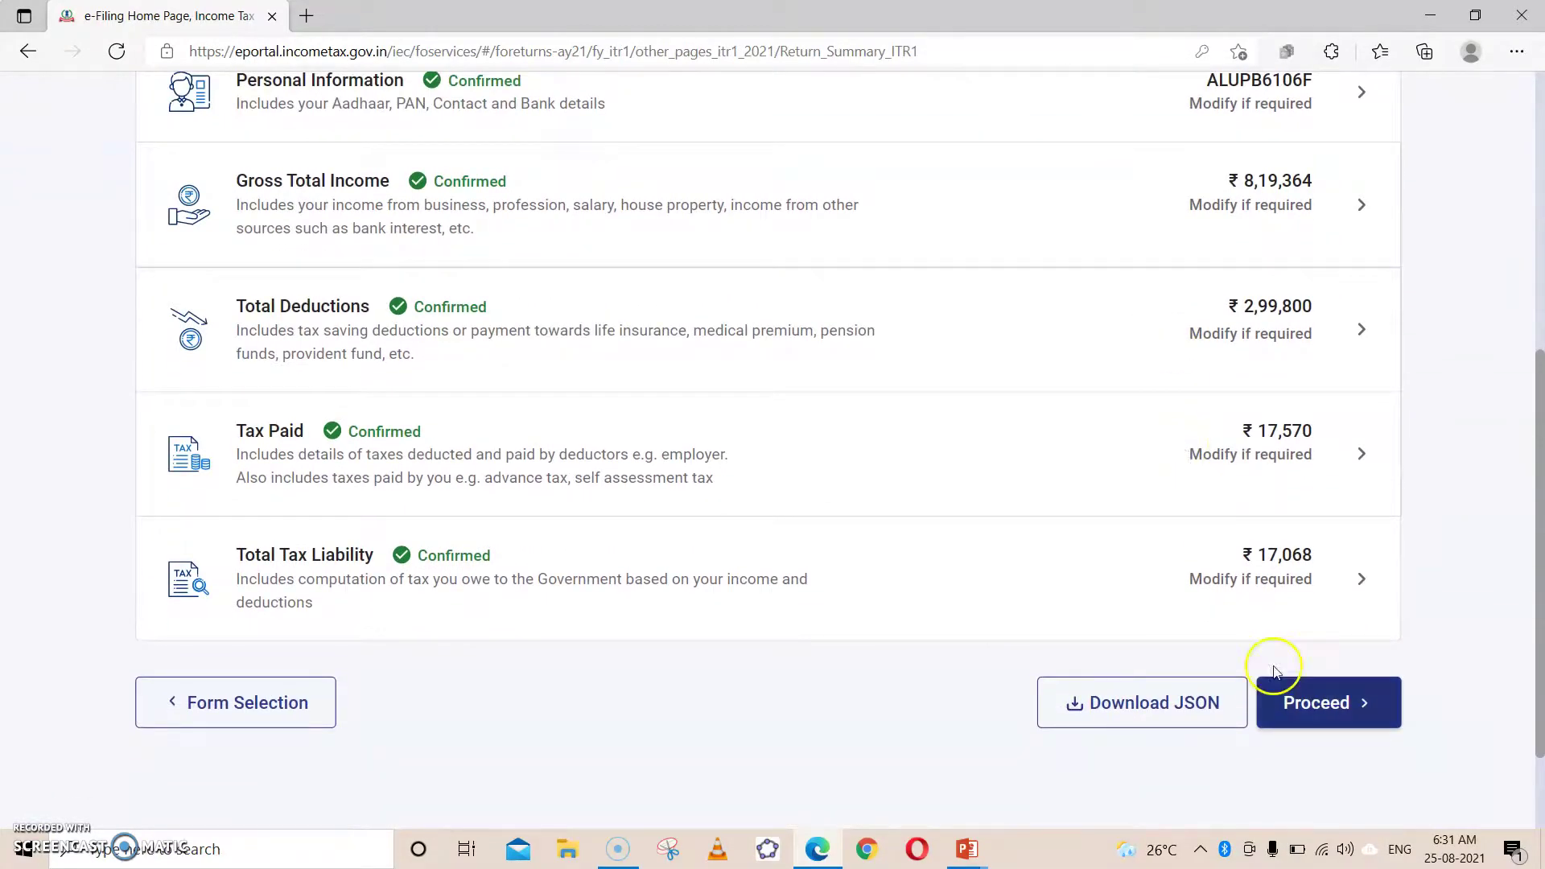
{"action": "left_click", "coordinate": [1307, 712]}
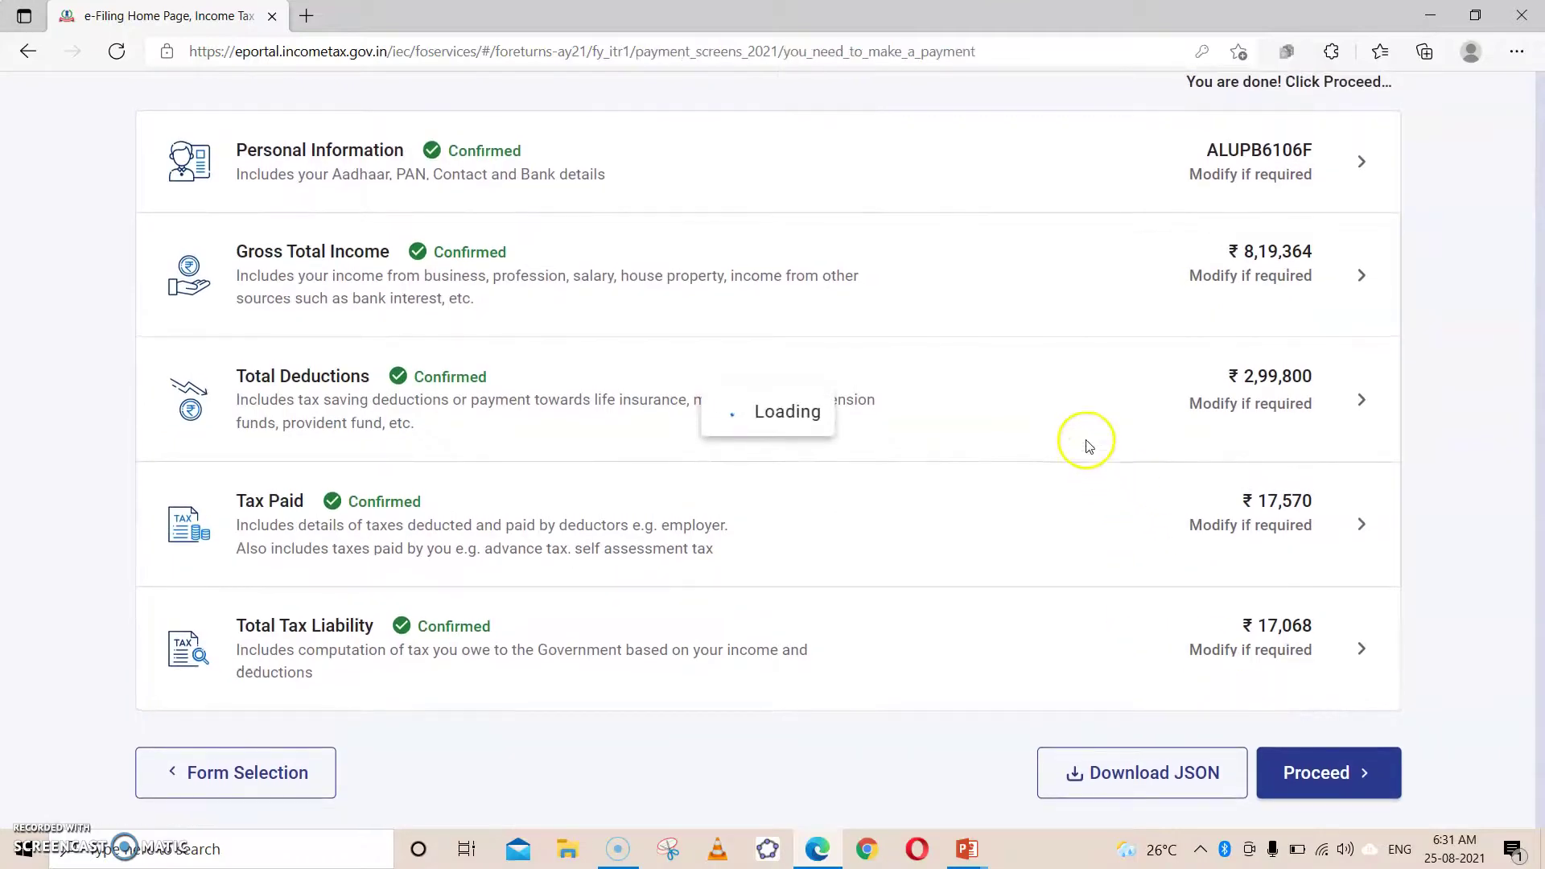
Step: Review the taxable income and tax payable calculations in the tax summary and continue to the preview and submit stage
{"action": "scroll", "coordinate": [1075, 430], "scroll_direction": "down", "scroll_amount": 6}
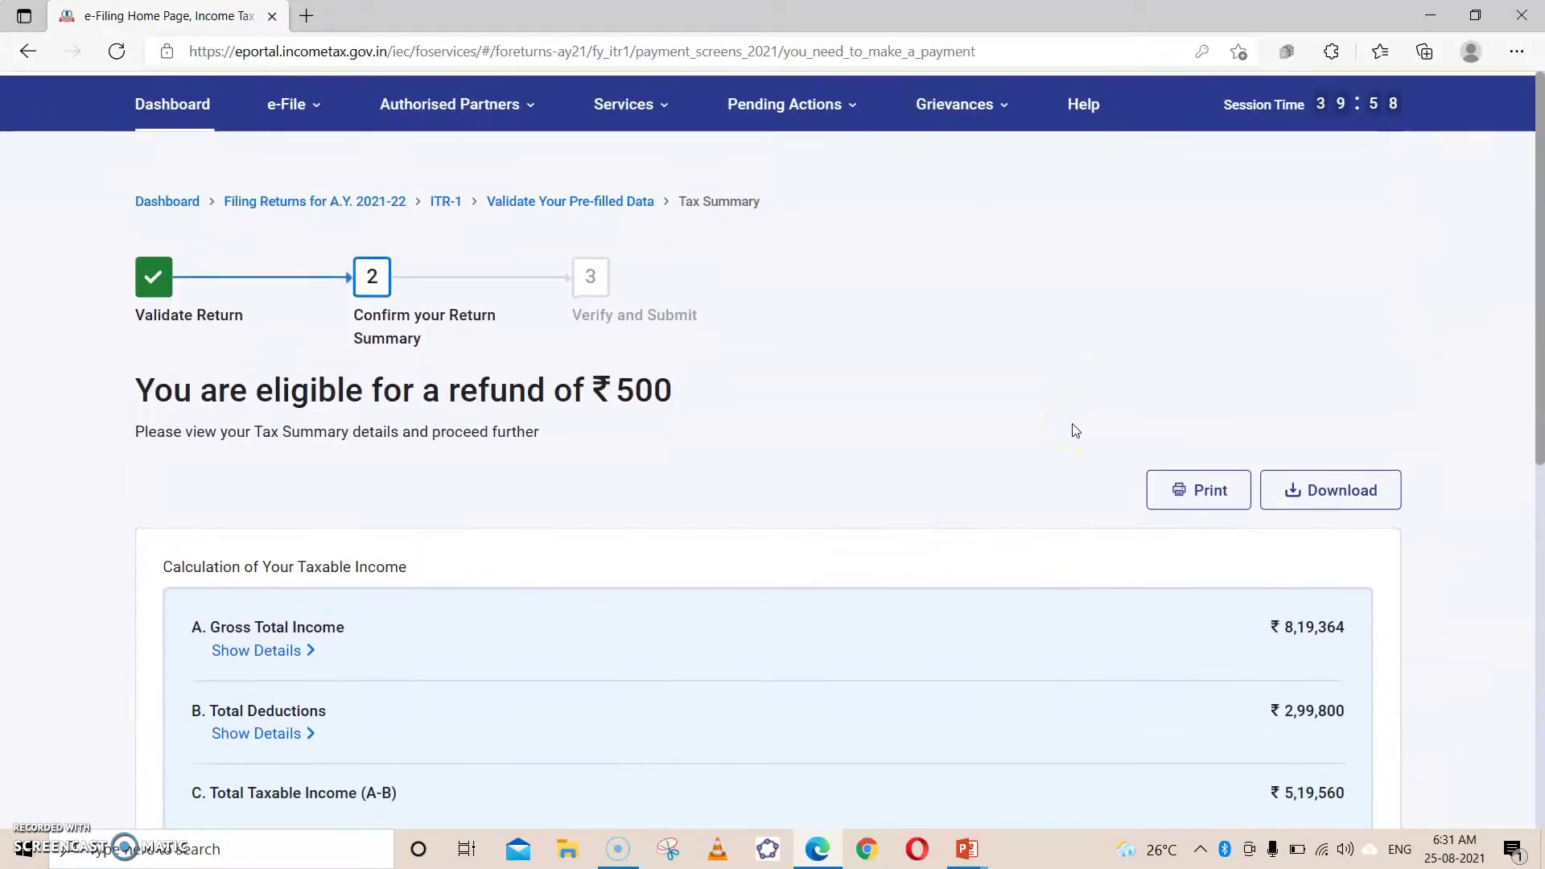
{"action": "scroll", "coordinate": [1075, 430], "scroll_direction": "up", "scroll_amount": 3}
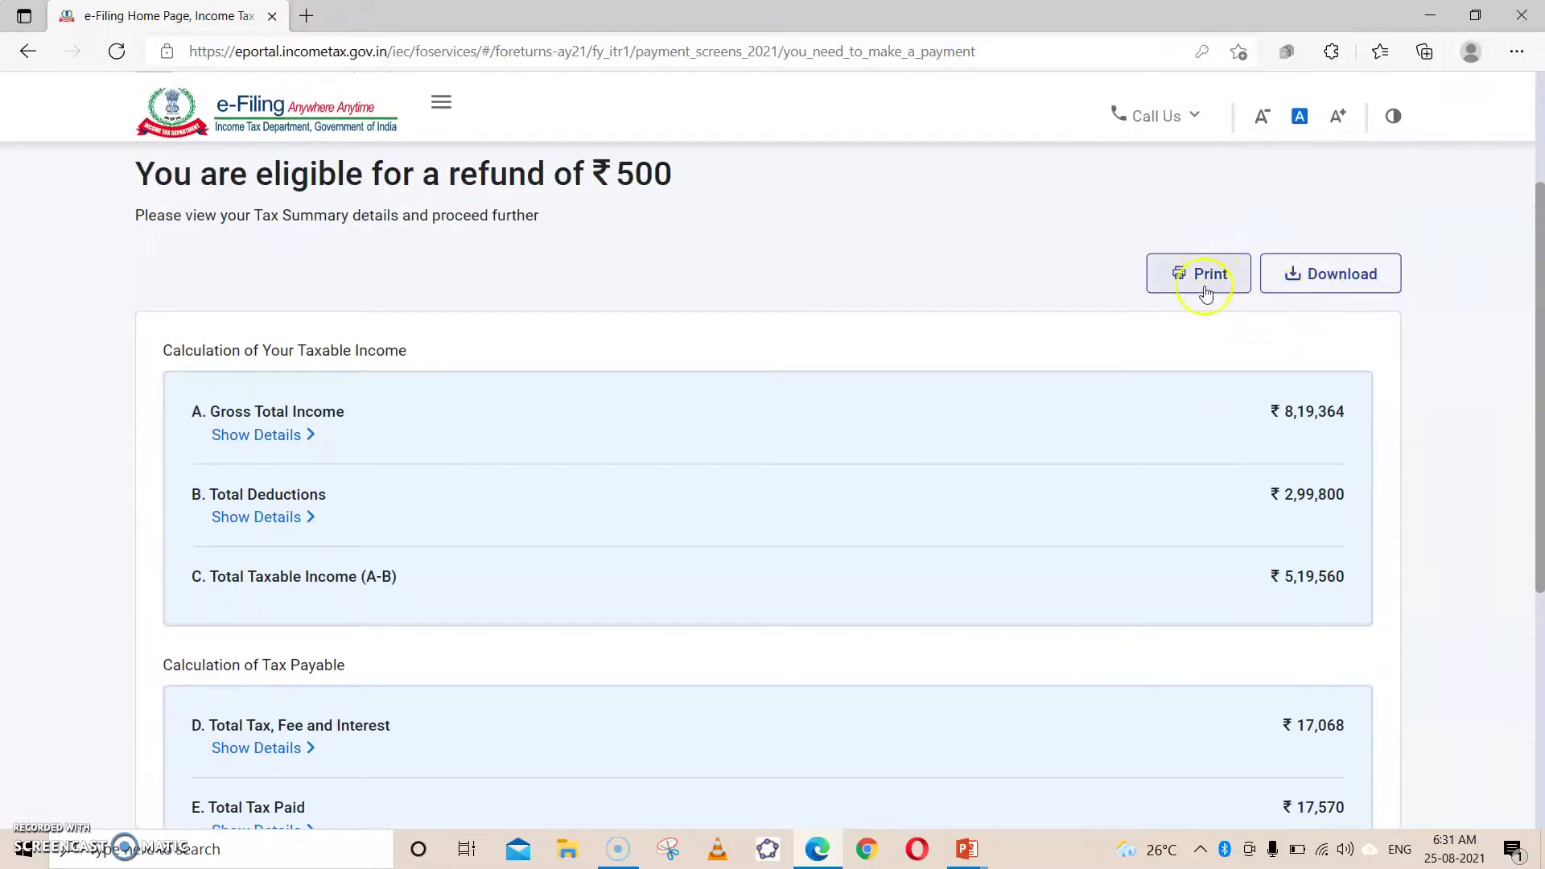
{"action": "scroll", "coordinate": [1187, 346], "scroll_direction": "down", "scroll_amount": 1}
{"action": "scroll", "coordinate": [1270, 346], "scroll_direction": "down", "scroll_amount": 6}
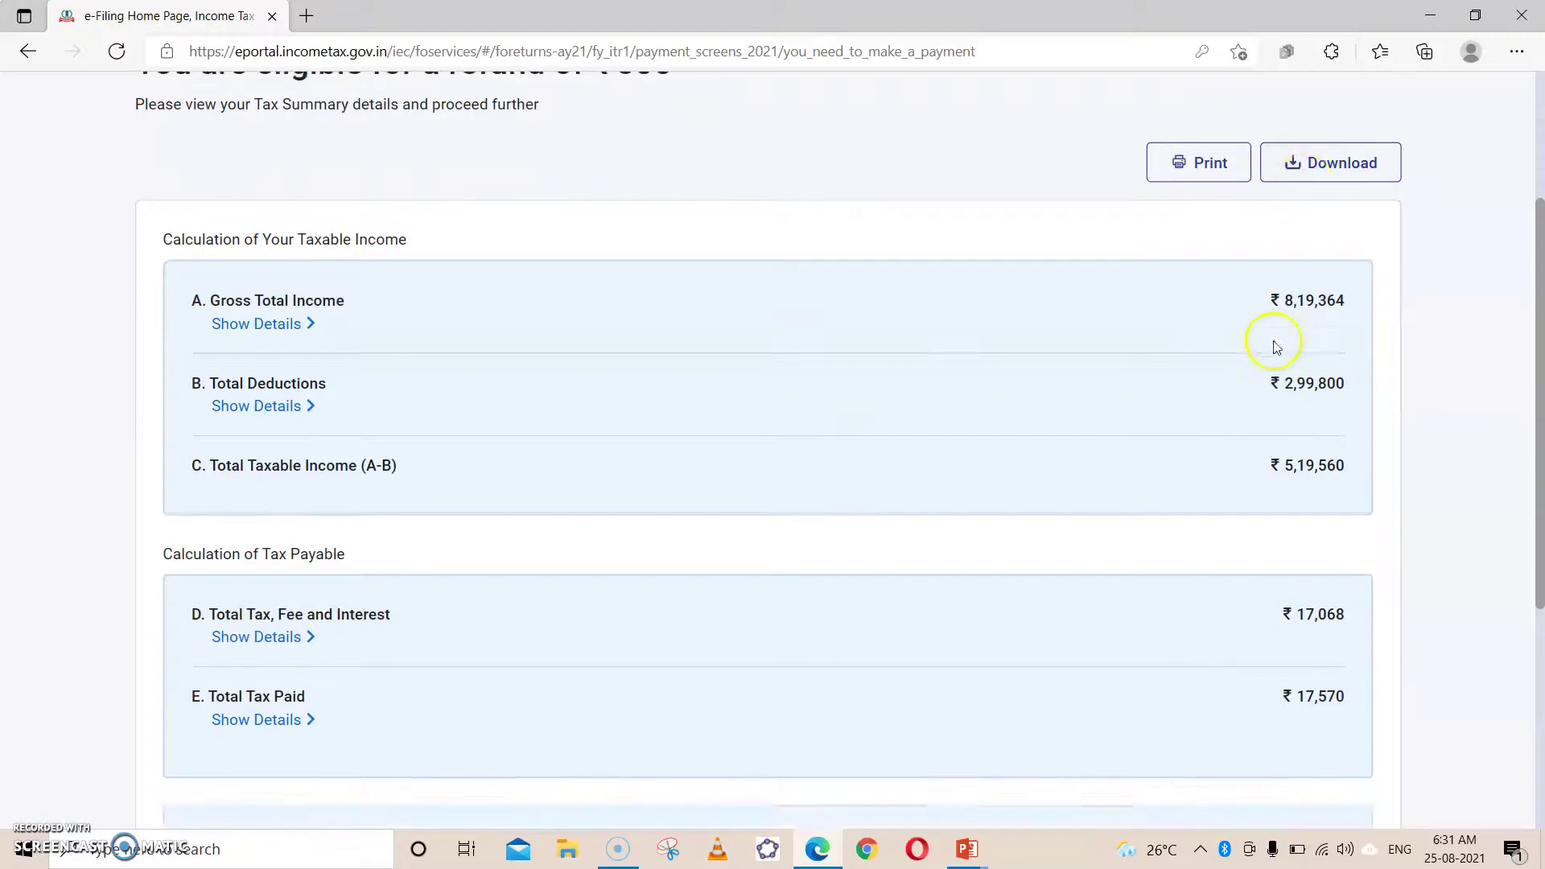
{"action": "left_click", "coordinate": [1317, 556]}
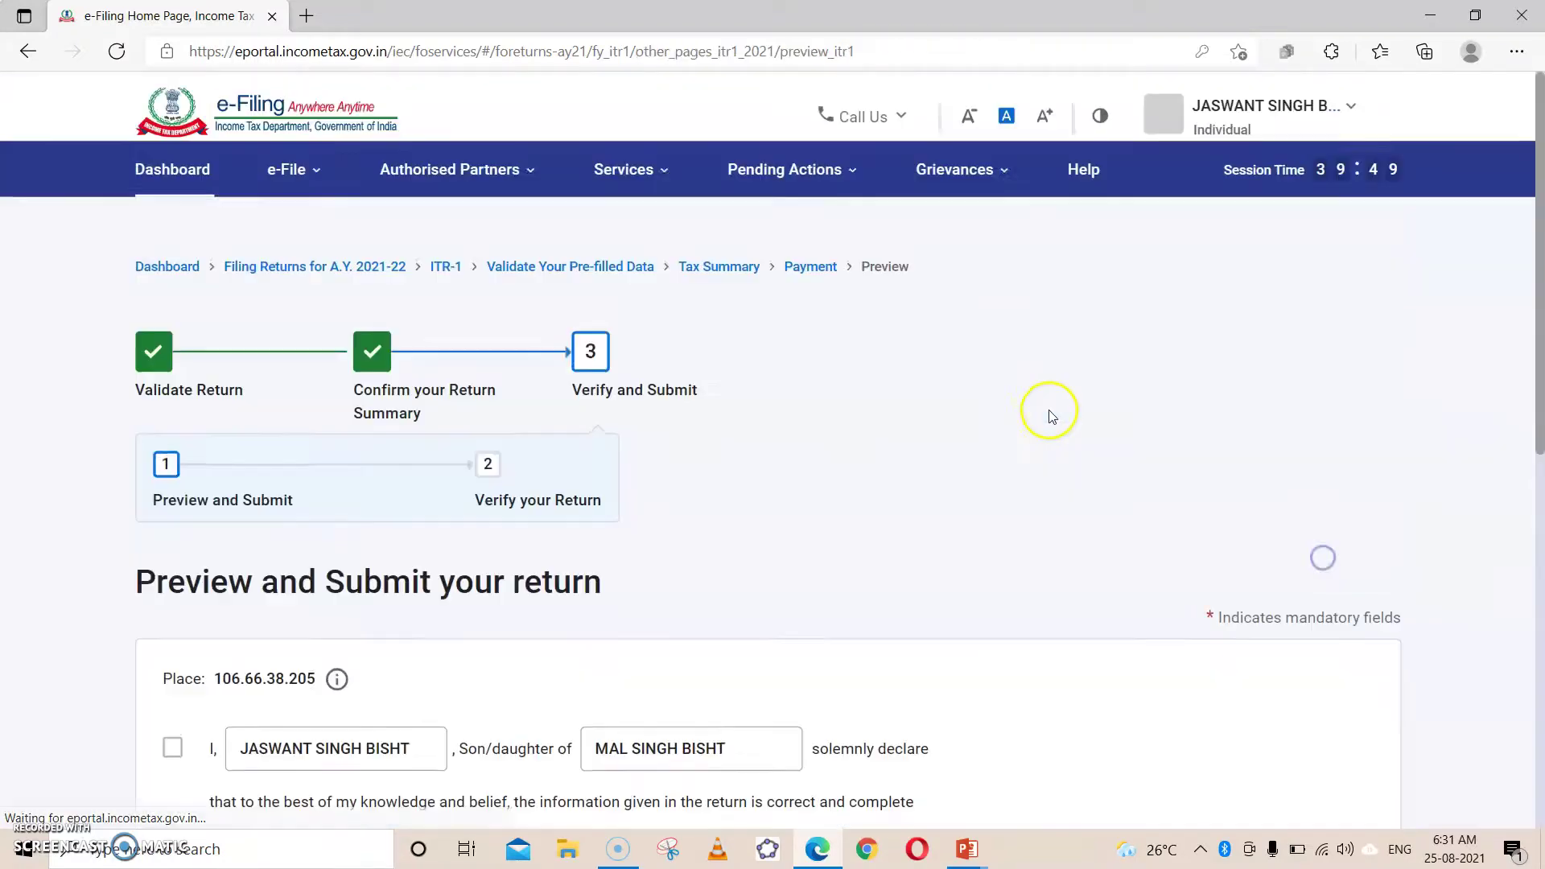
Step: Accept the declaration in the capacity of Self, leave the TRP details empty, and proceed to the return preview
{"action": "scroll", "coordinate": [976, 354], "scroll_direction": "down", "scroll_amount": 5}
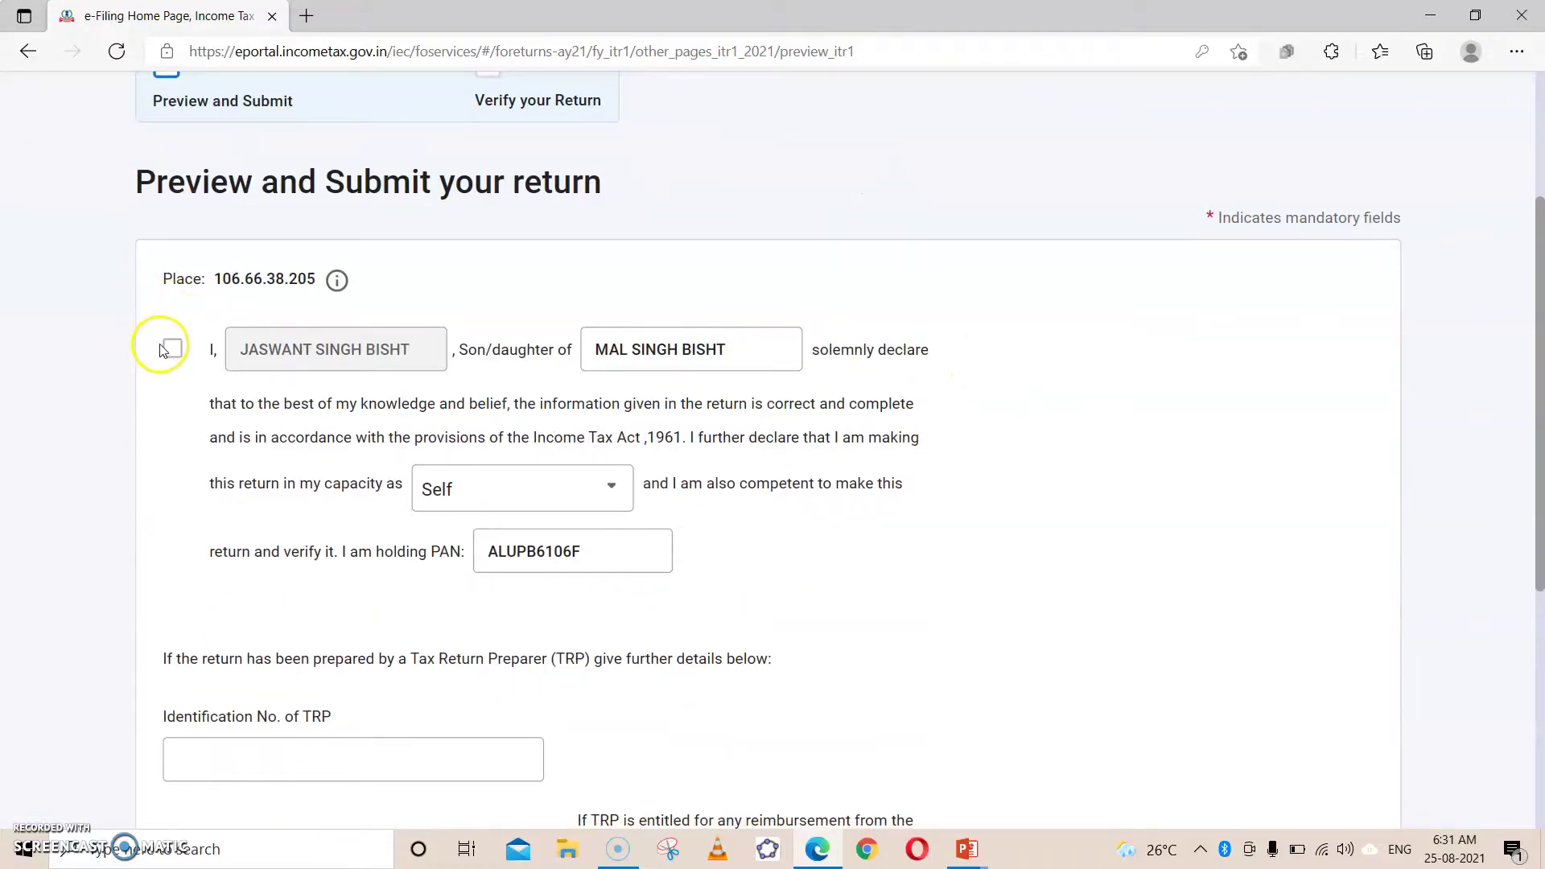
{"action": "scroll", "coordinate": [631, 414], "scroll_direction": "down", "scroll_amount": 3}
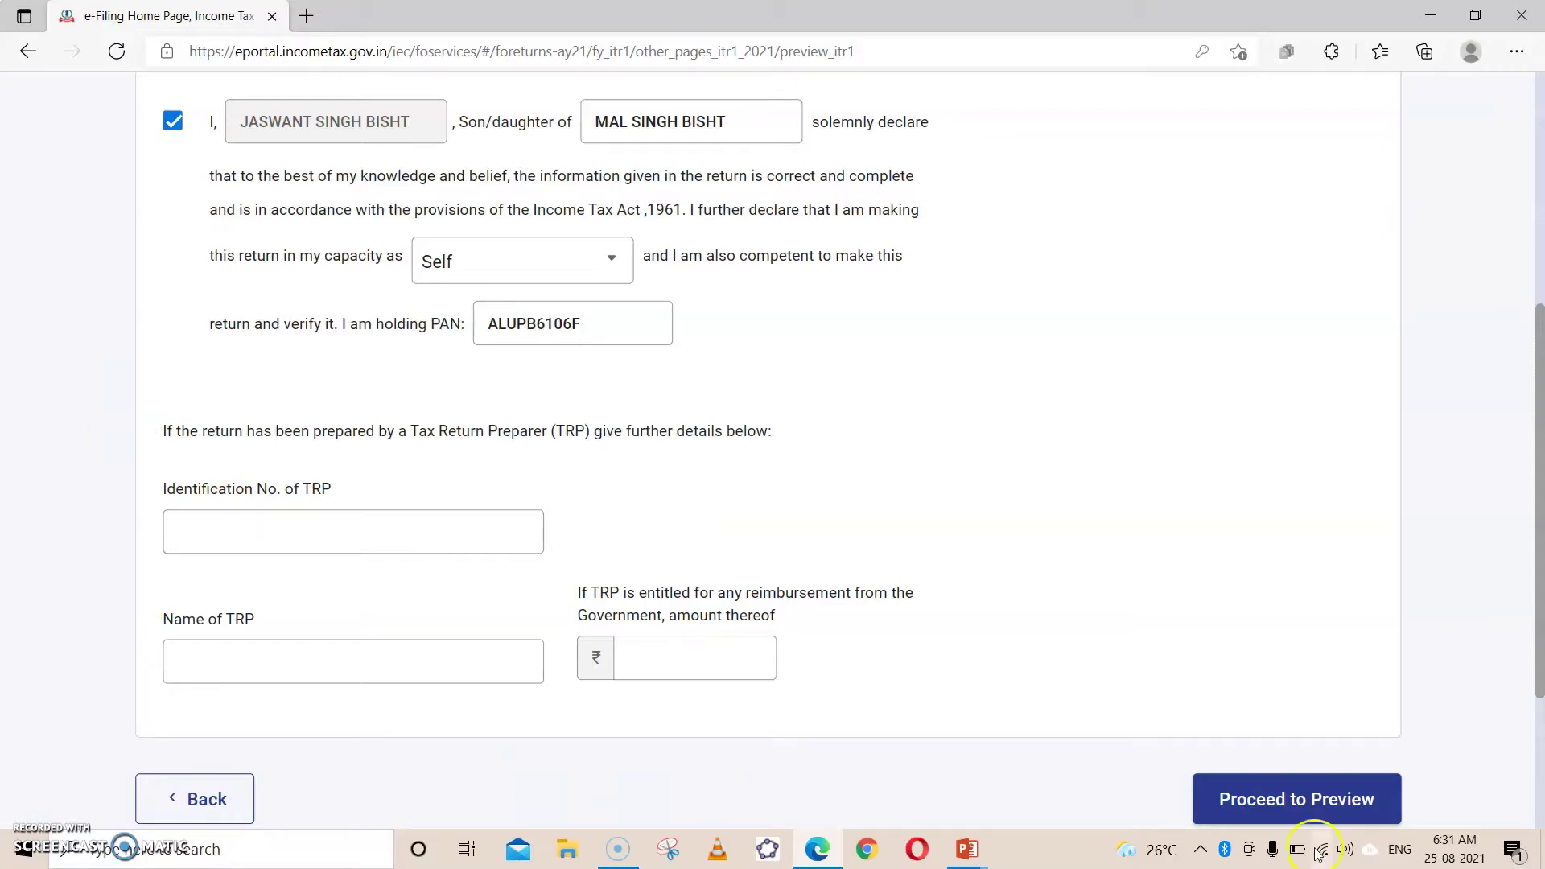
{"action": "left_click", "coordinate": [1321, 815]}
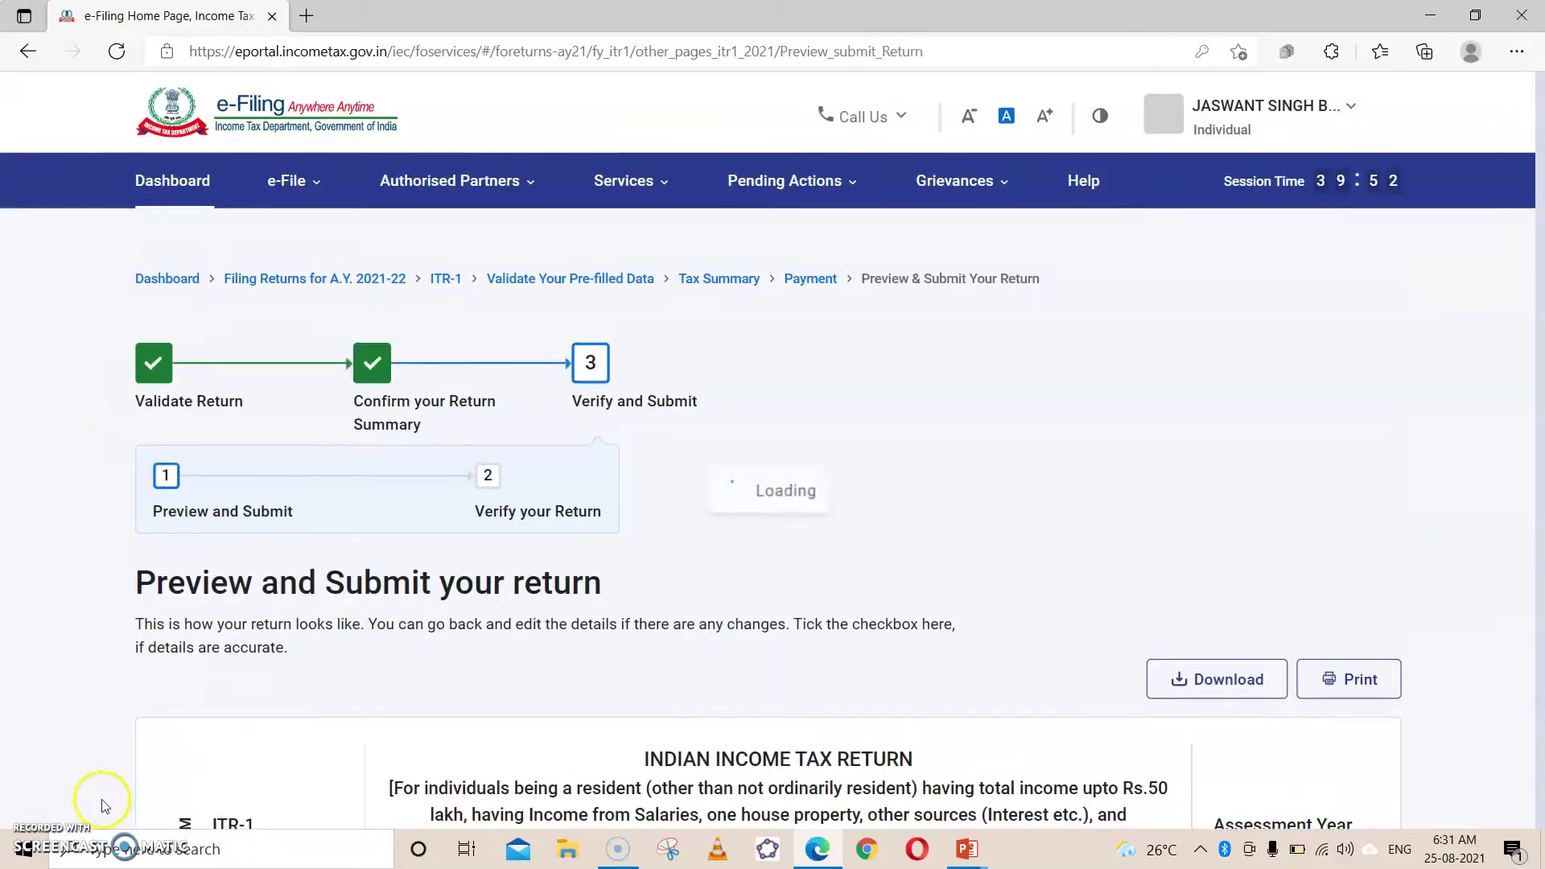